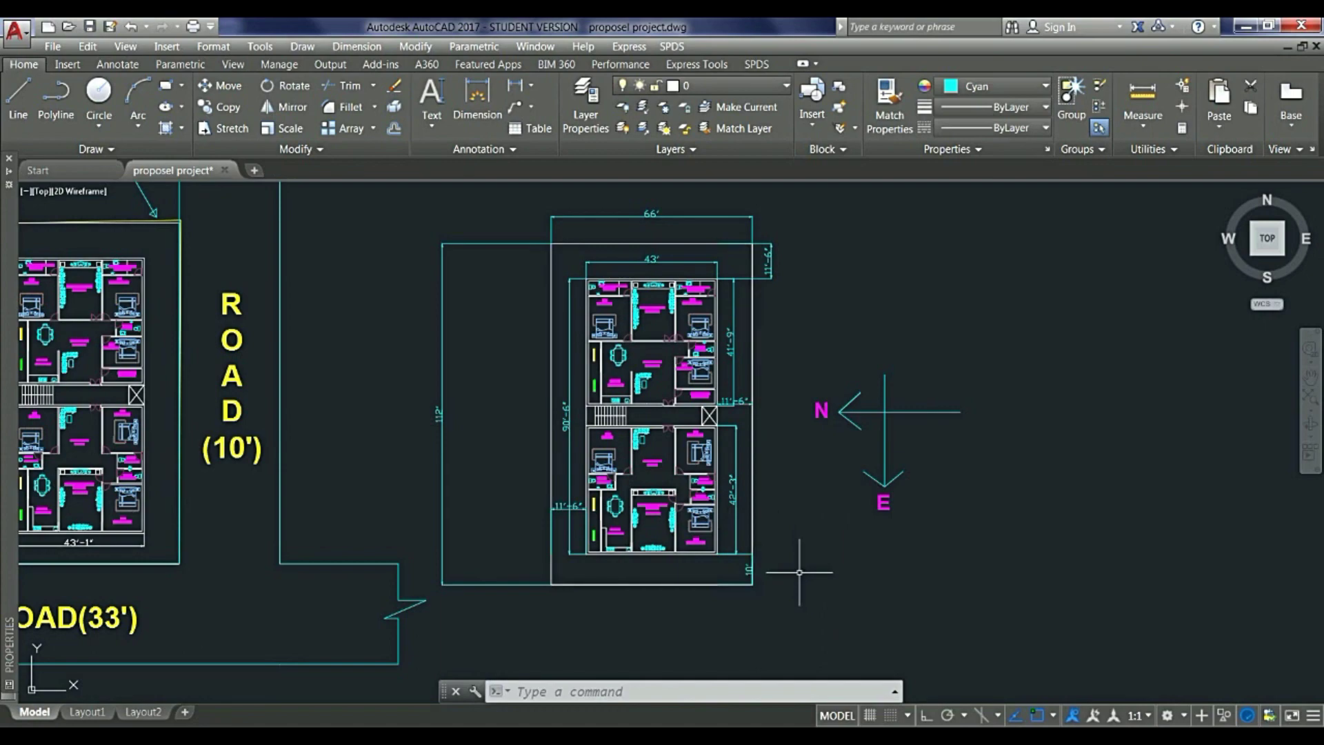
Step: Read through the page setup and drawing command lists in the Word document
scroll(793, 568, down, 3)
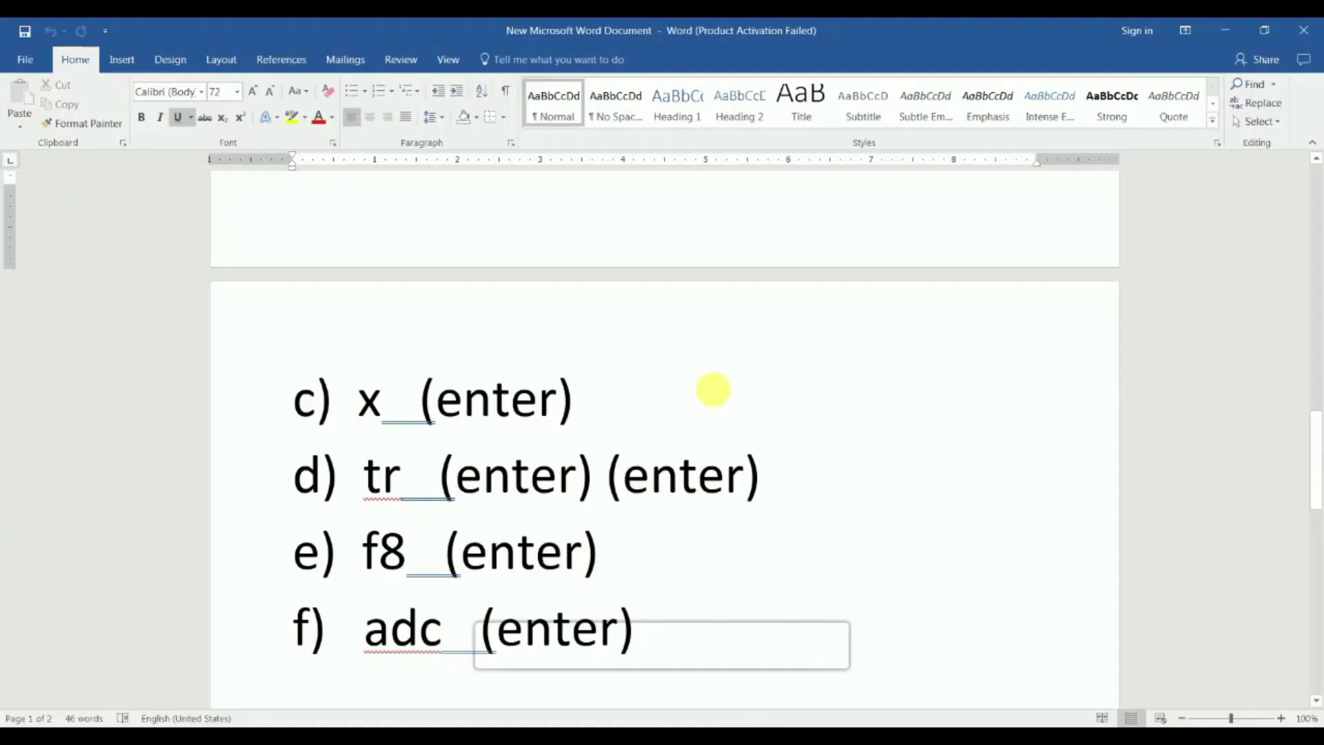
scroll(703, 420, down, 1)
scroll(700, 416, up, 5)
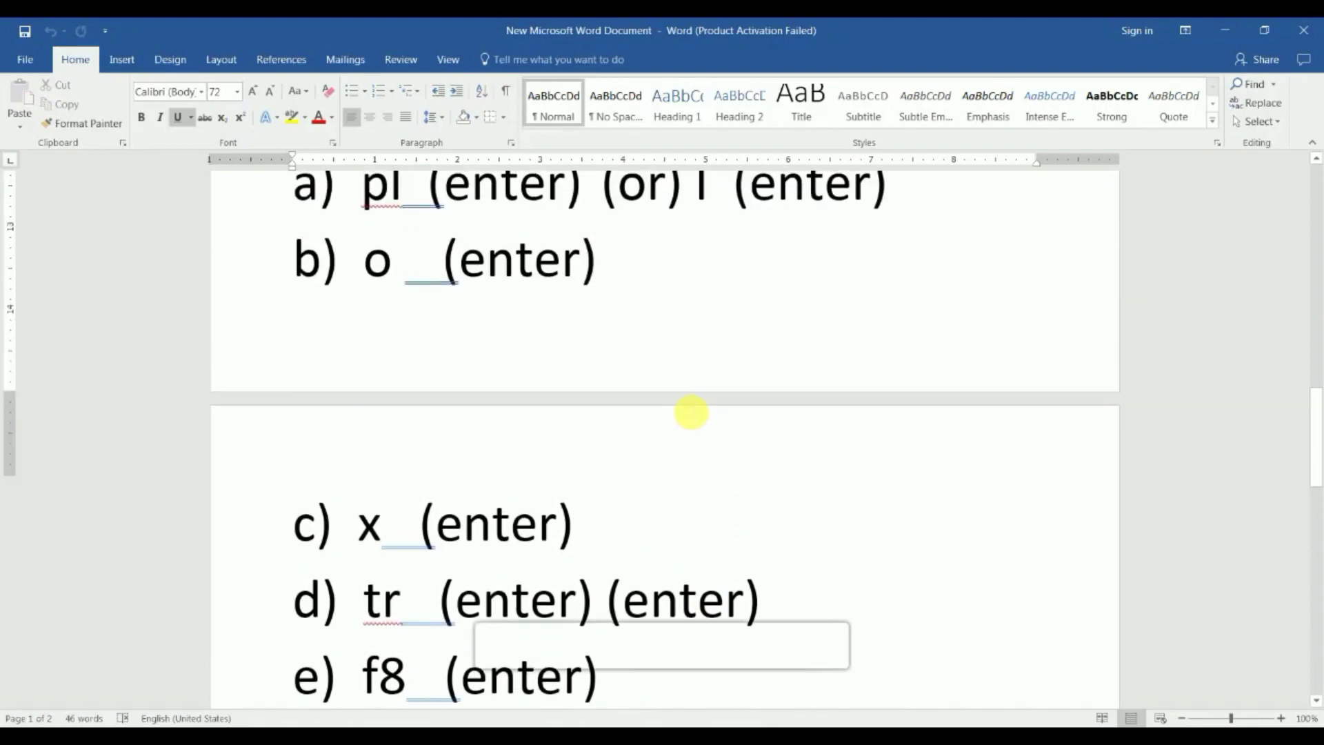
scroll(690, 411, down, 6)
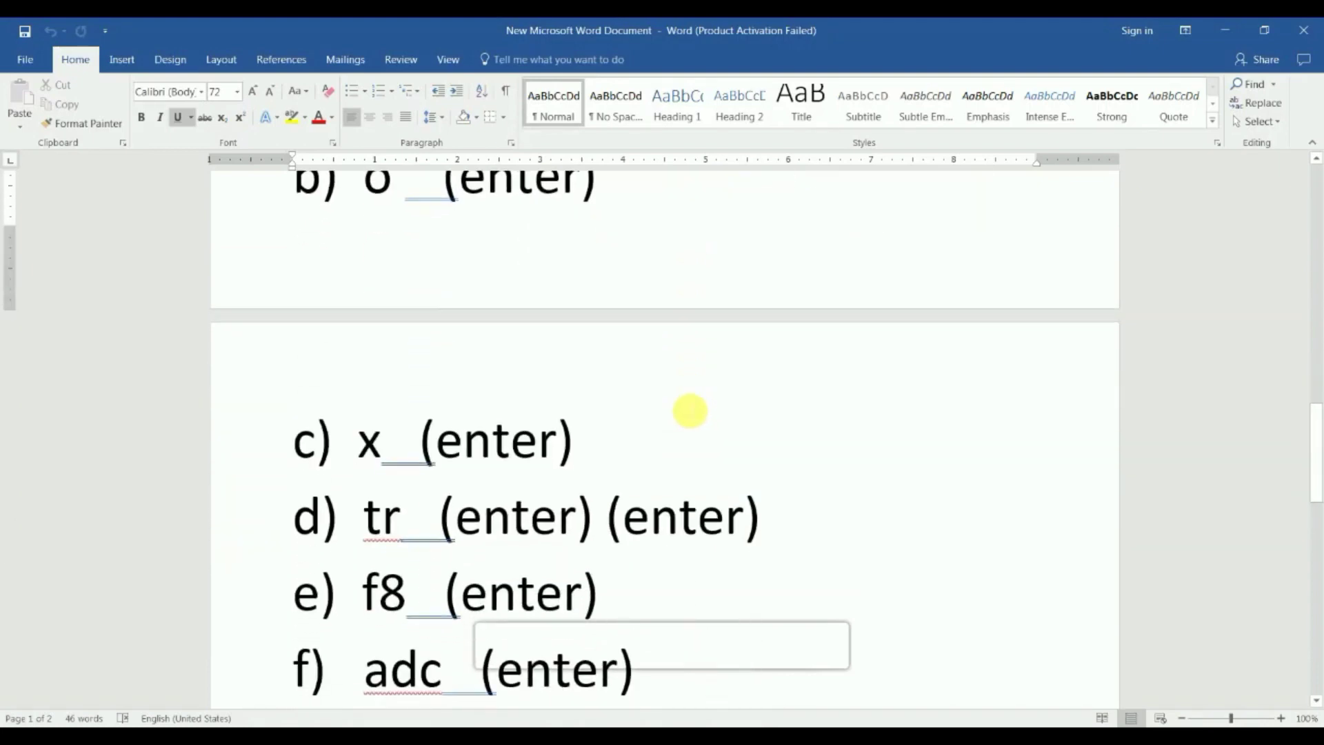
scroll(690, 412, up, 7)
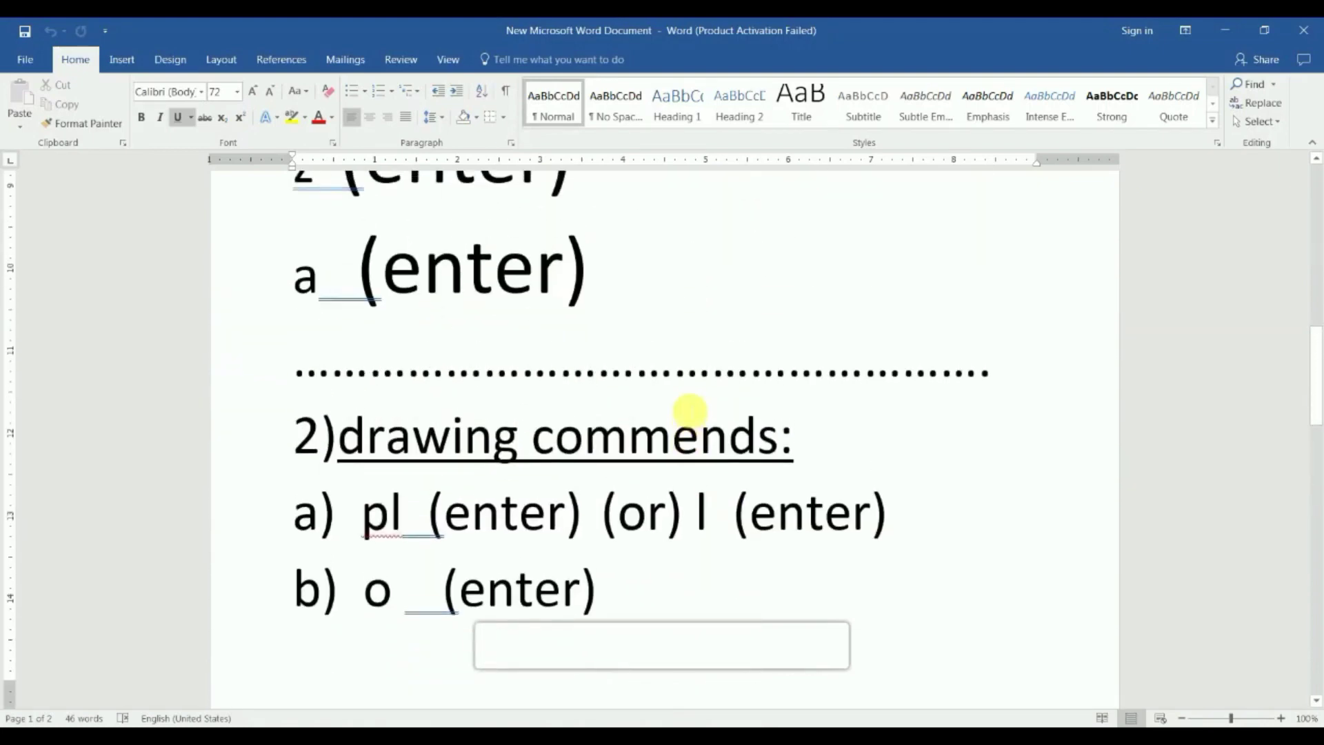
scroll(689, 411, up, 8)
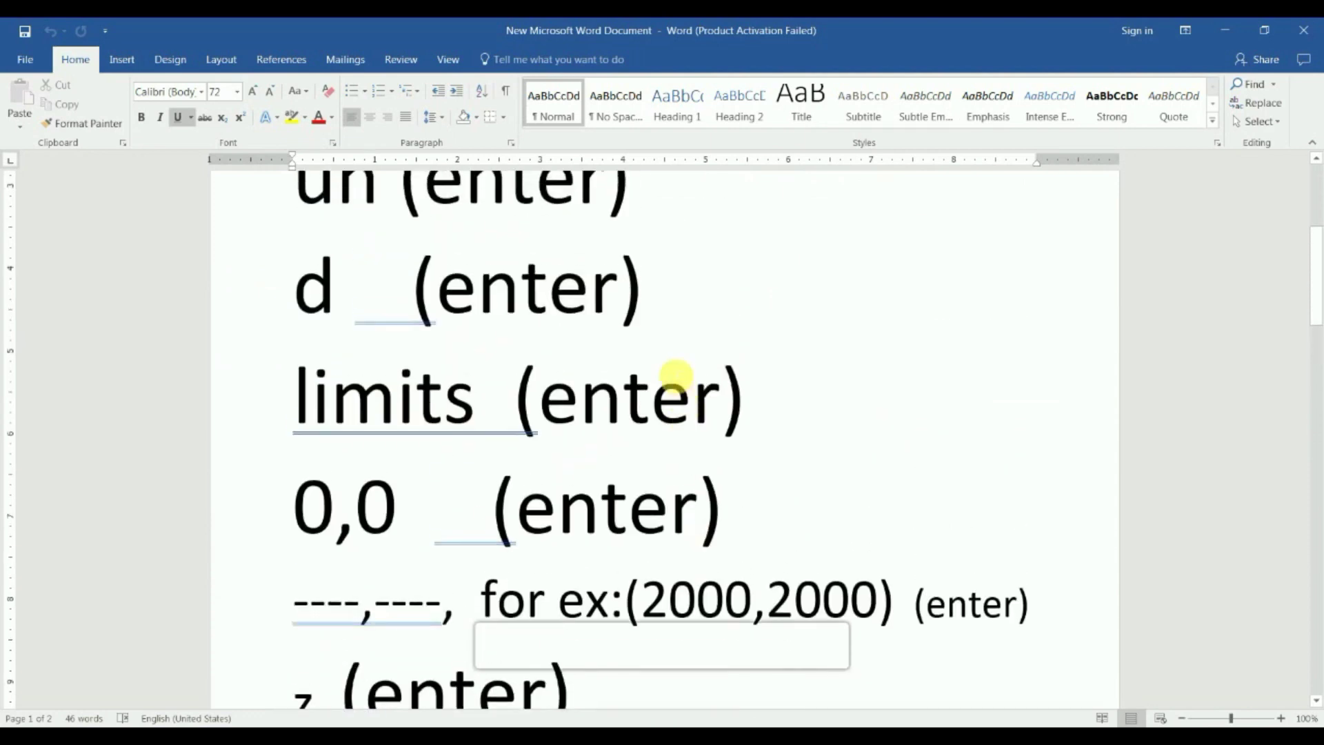
scroll(675, 376, up, 1)
scroll(676, 376, down, 1)
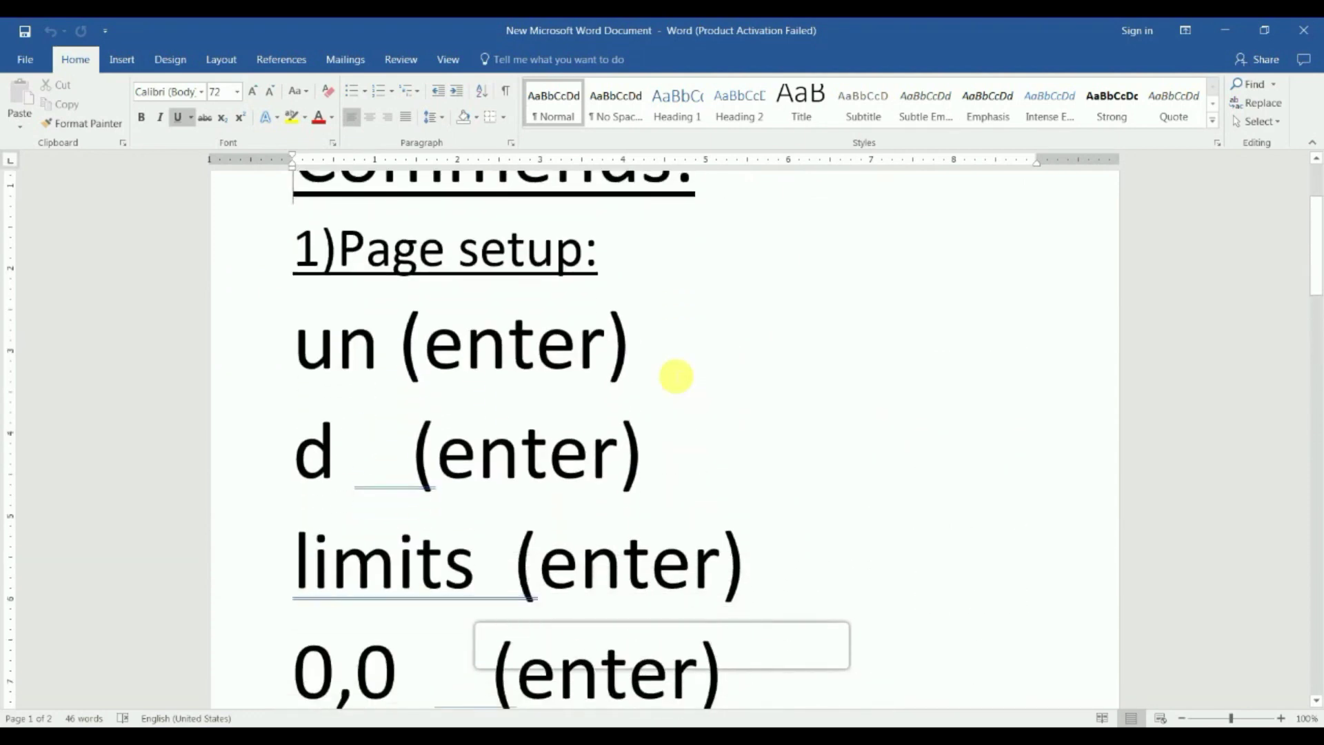
scroll(674, 376, down, 5)
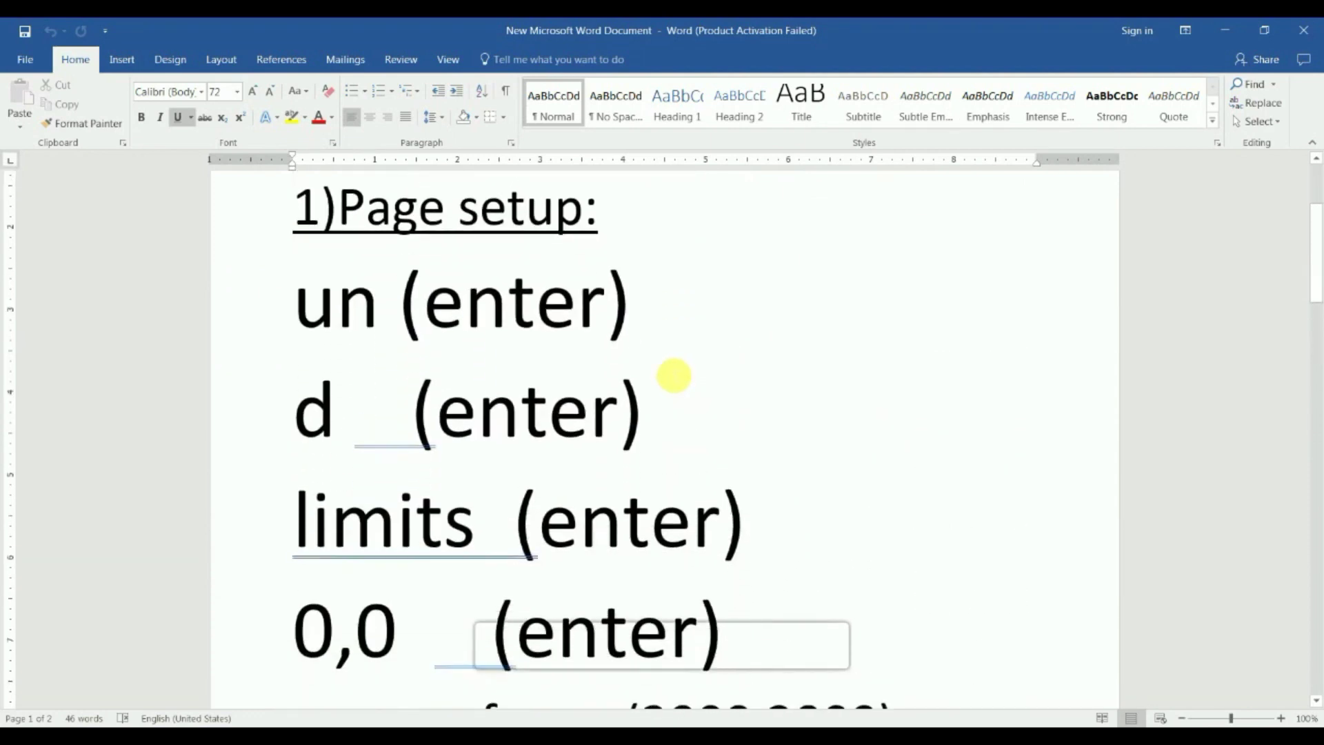
scroll(678, 393, down, 1)
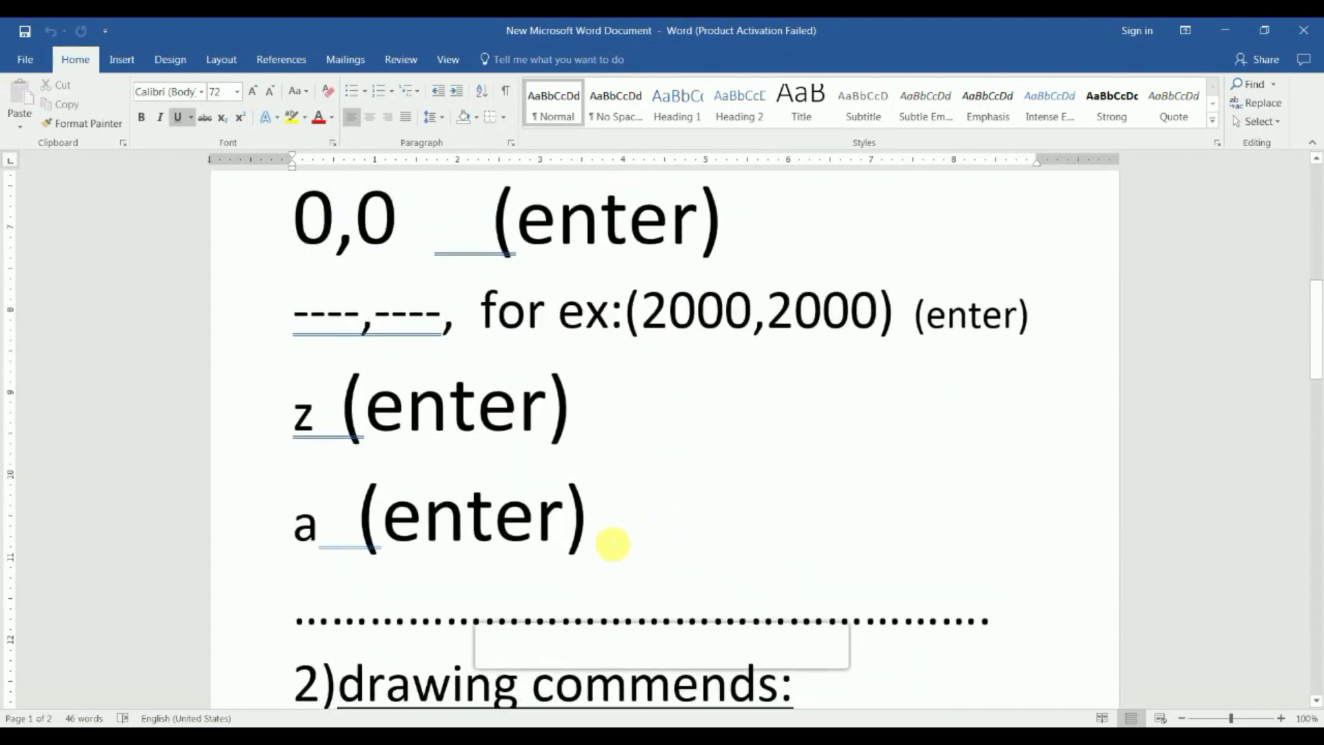
scroll(609, 543, down, 5)
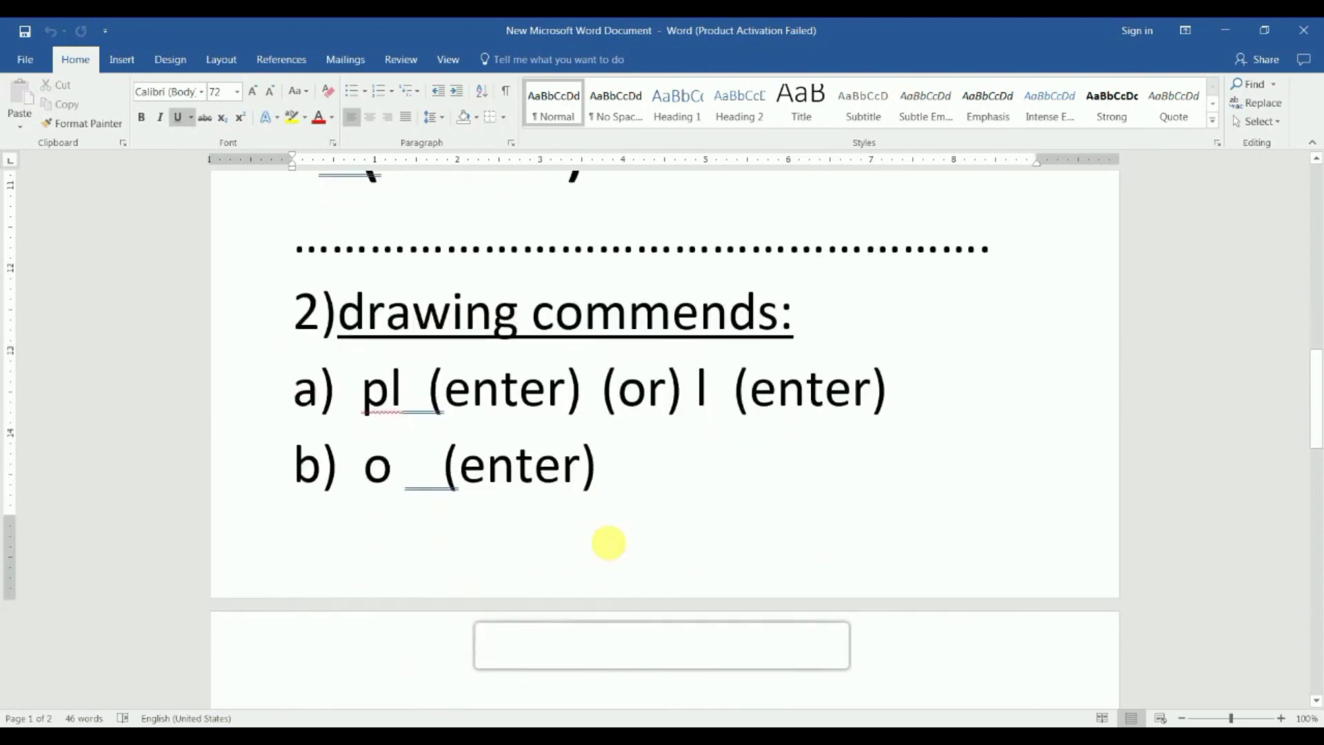
scroll(563, 470, down, 10)
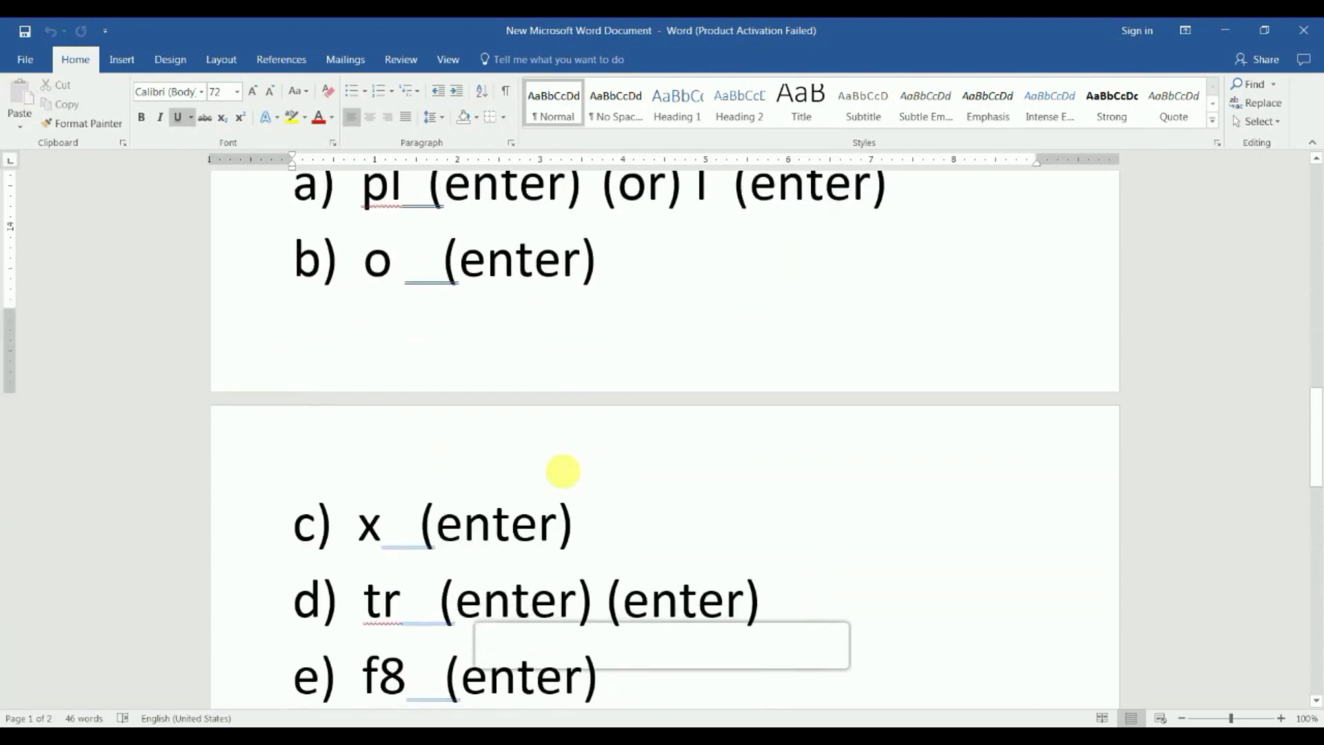
scroll(564, 474, down, 2)
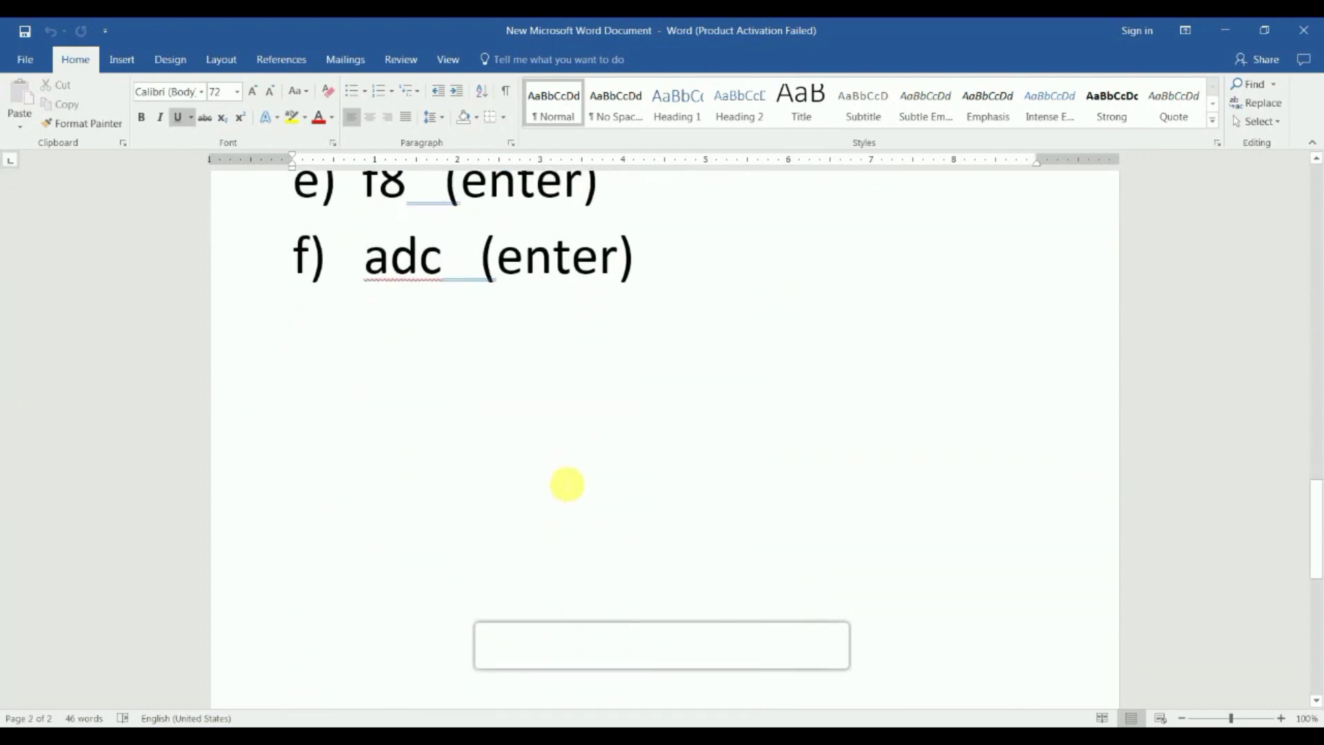
Step: Switch to AutoCAD and examine the floor plan, its dimensions and the surrounding roads in the proposel project drawing
click(634, 717)
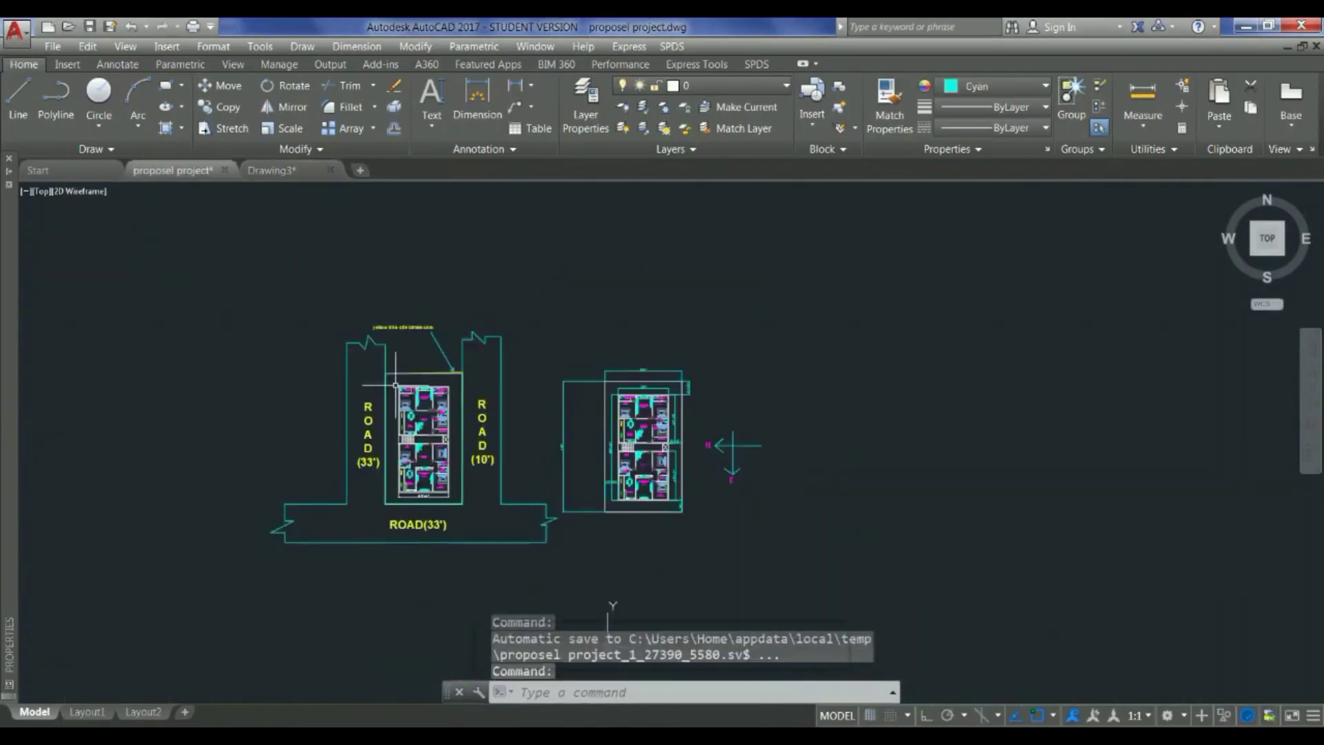
scroll(645, 425, up, 5)
scroll(645, 425, down, 5)
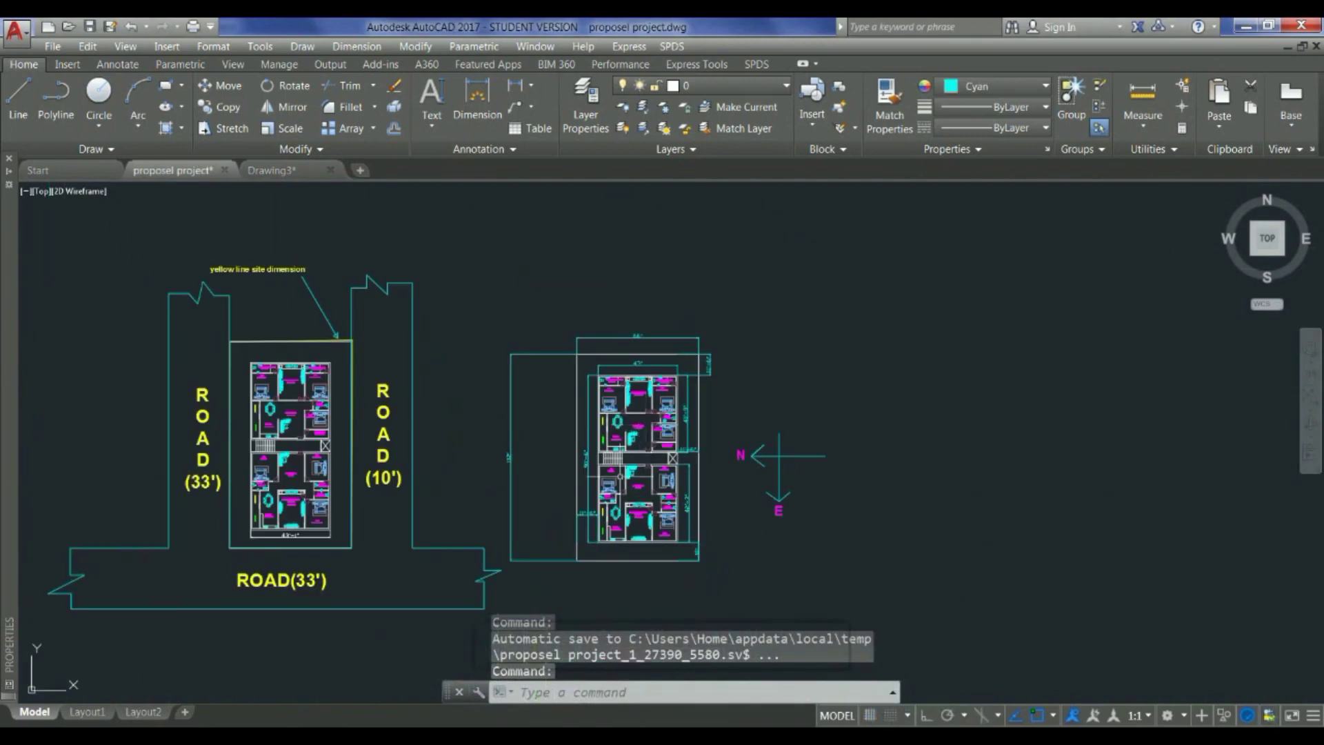
scroll(624, 483, up, 3)
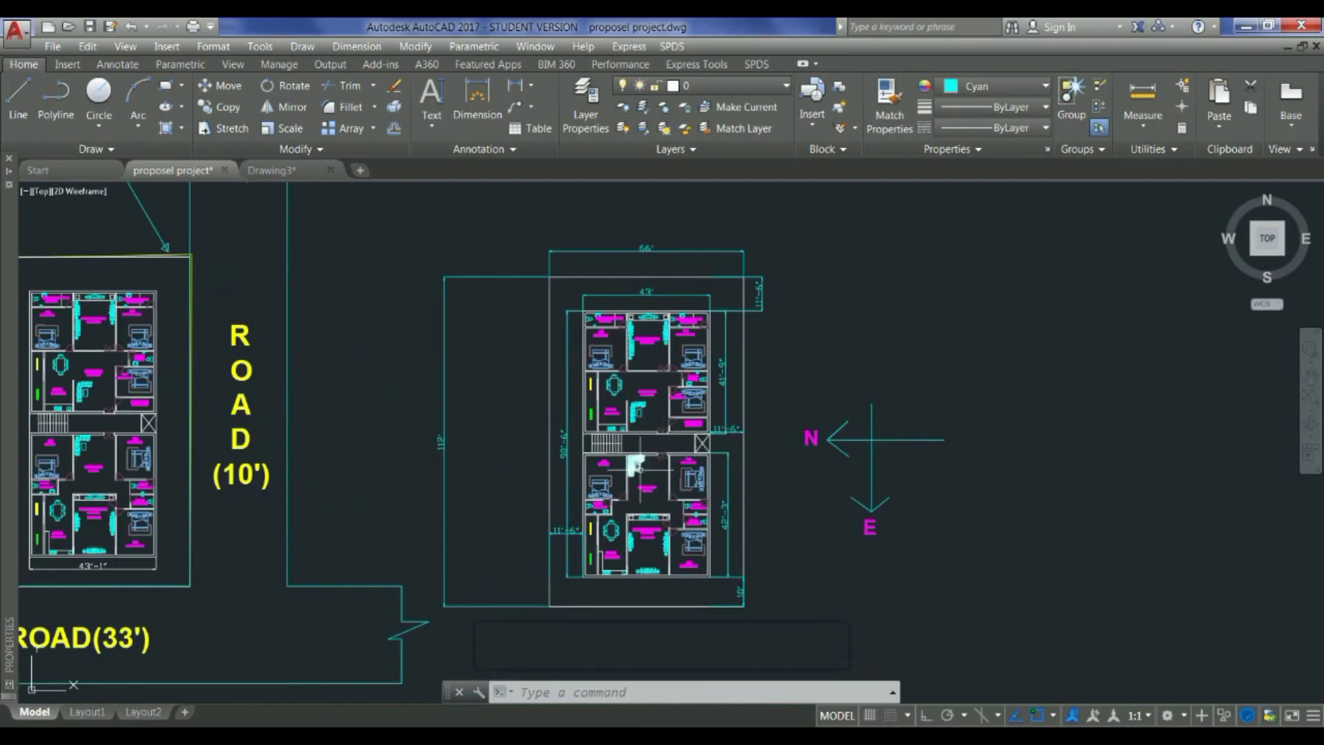
scroll(658, 477, up, 2)
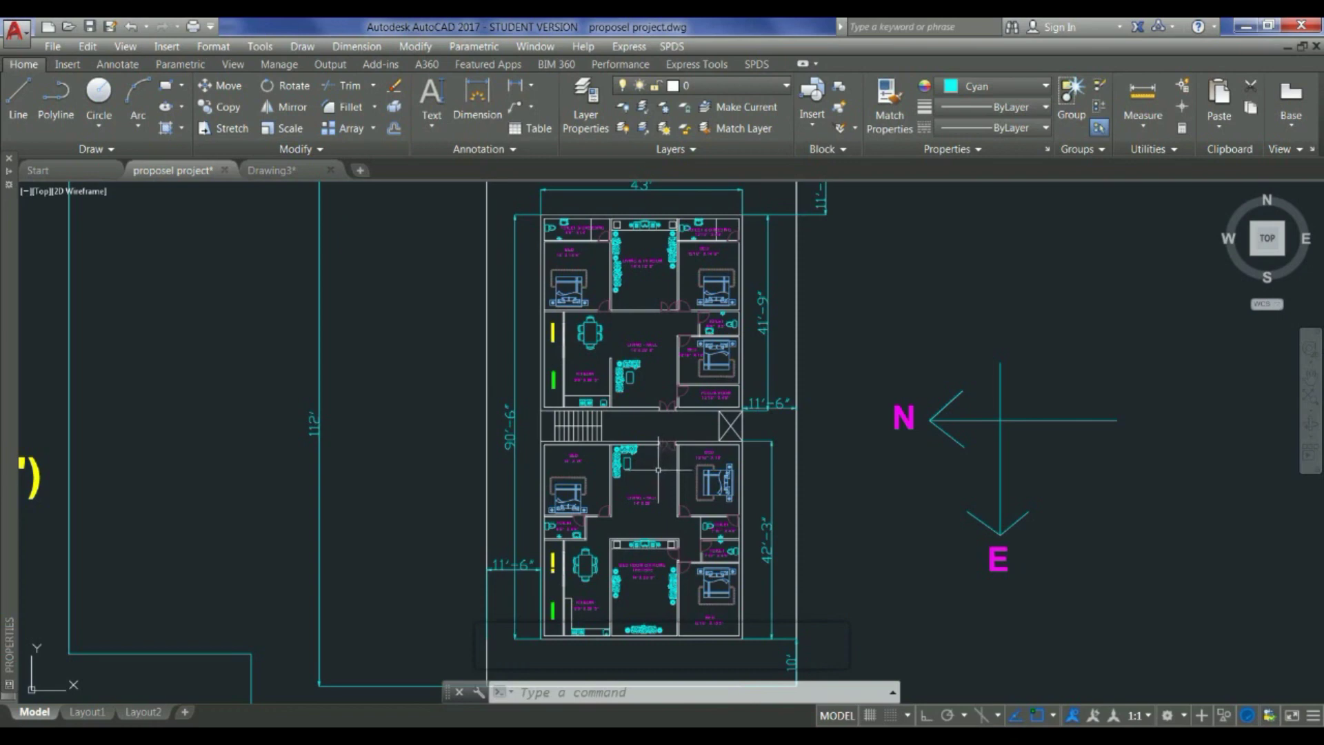
scroll(642, 457, down, 2)
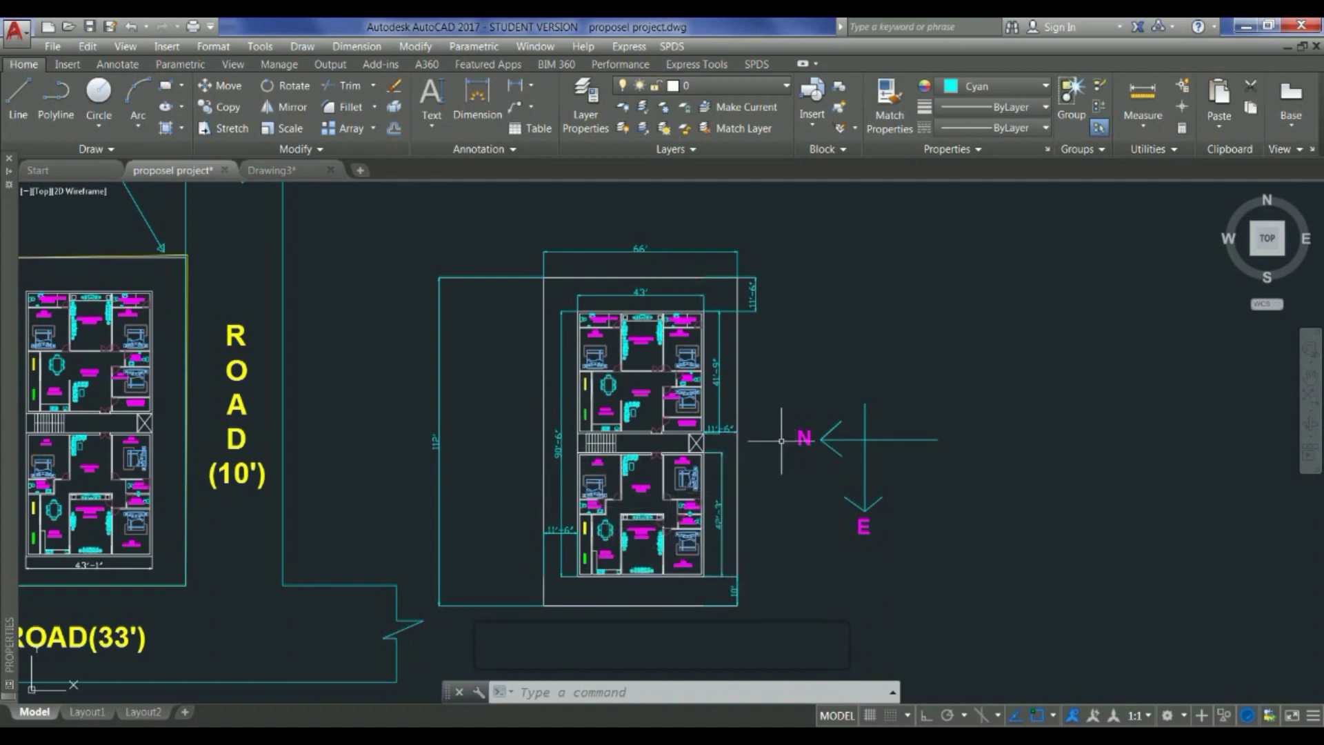
scroll(805, 398, down, 3)
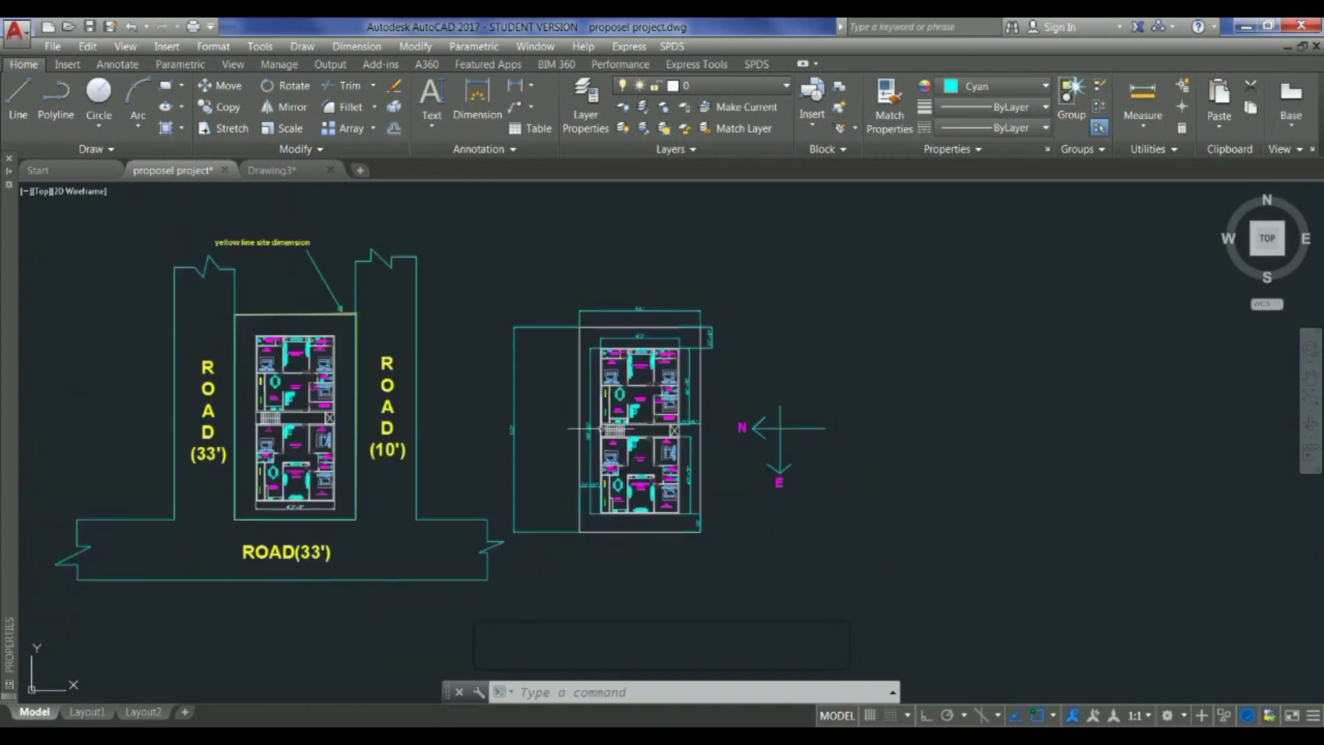
Step: Erase all the existing zigzag line work in Drawing3
click(286, 174)
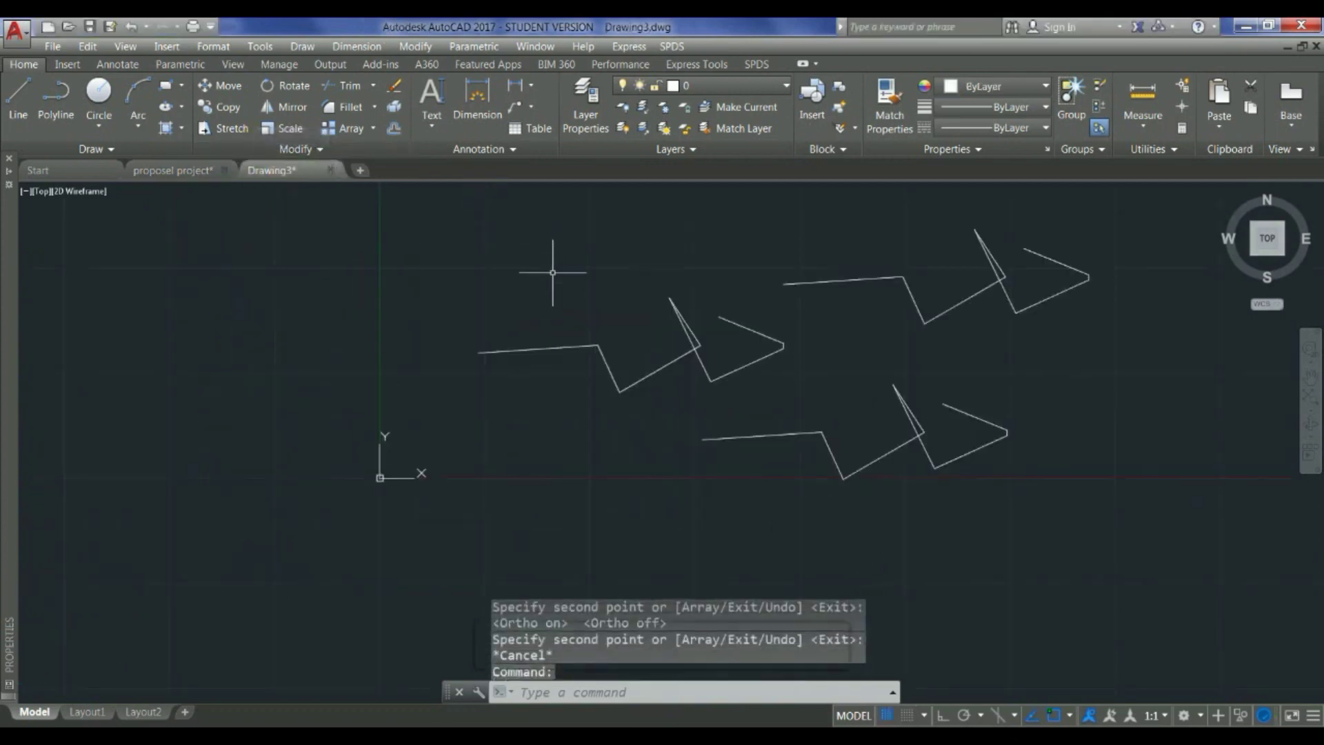
click(618, 471)
click(337, 211)
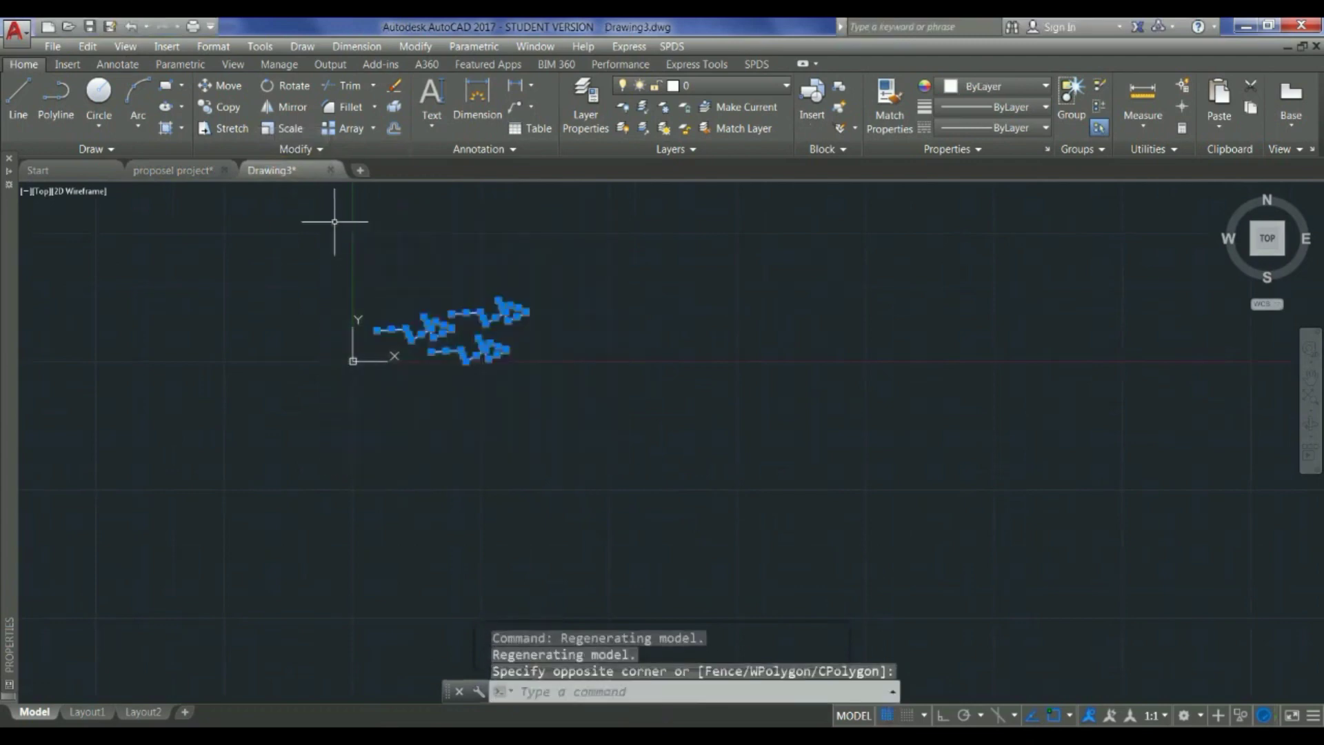
key(Delete)
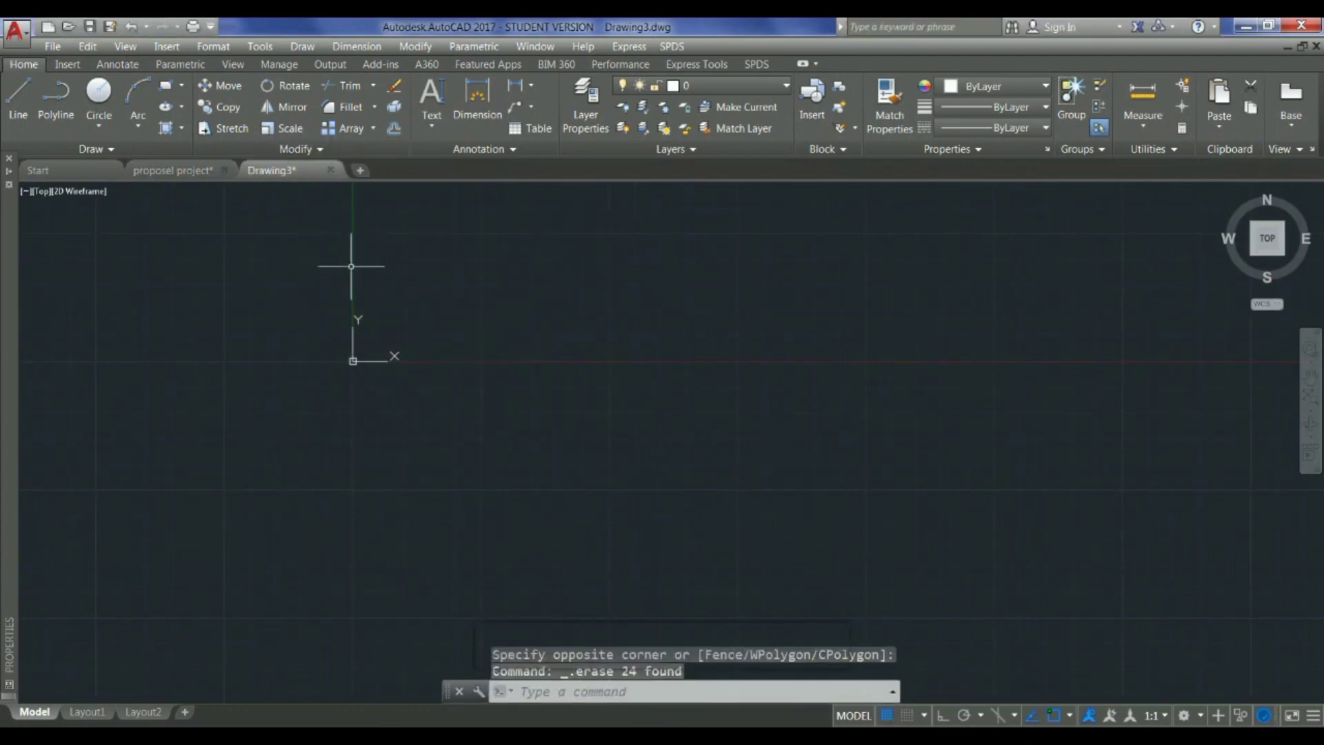
Step: Set the drawing's length units to Architectural with a precision of 0'-0"
text(UN)
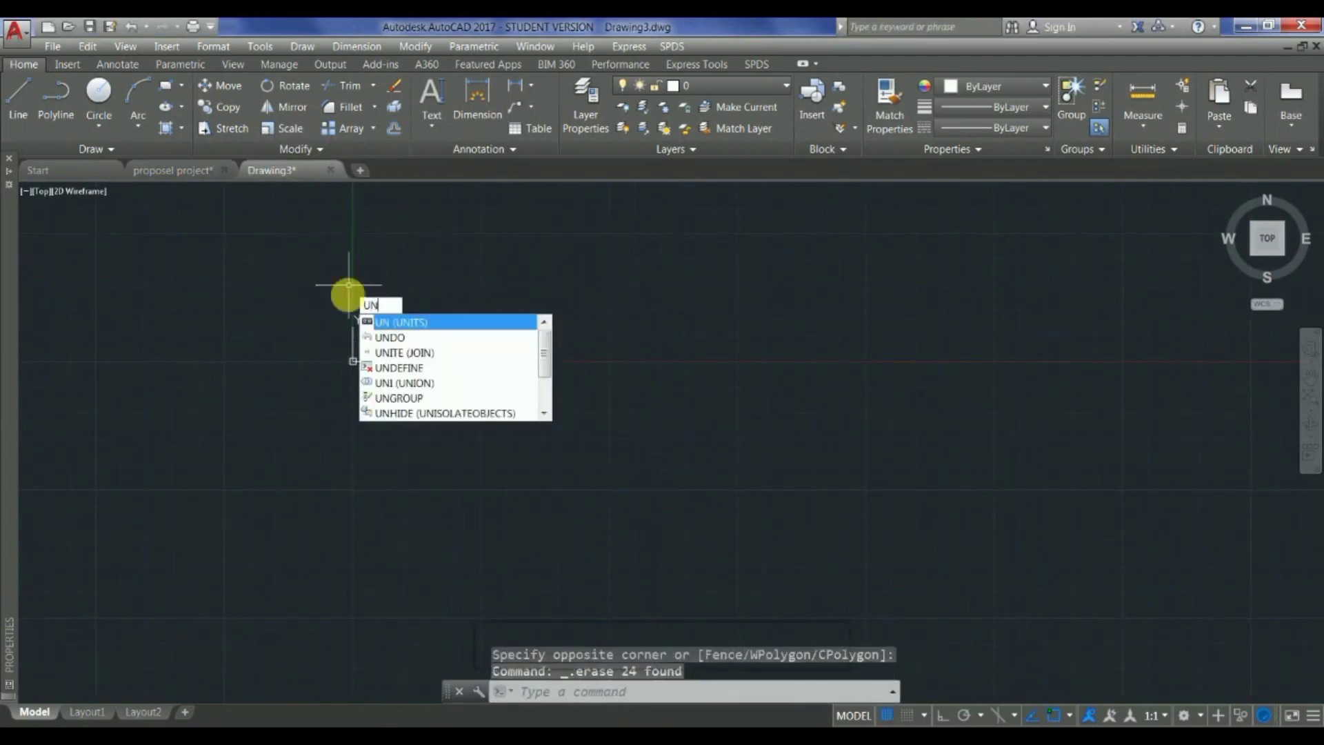
key(Return)
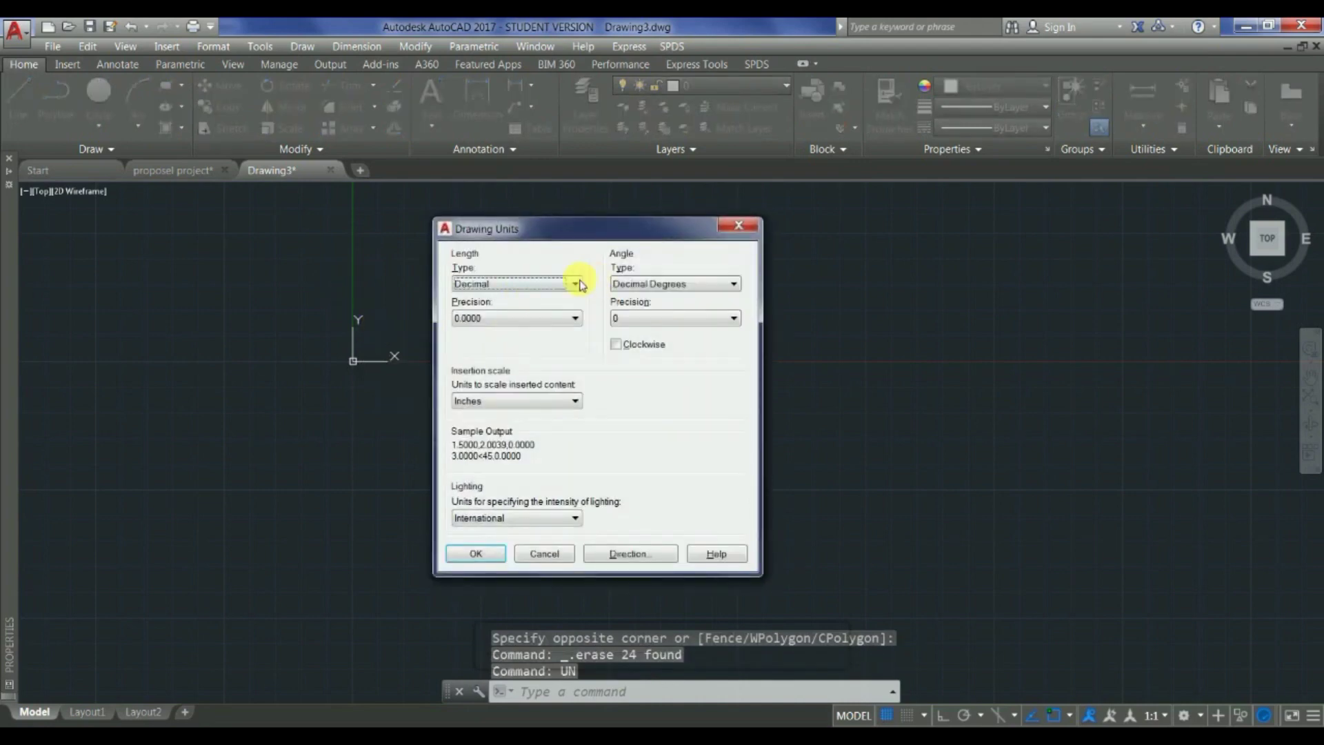
click(578, 284)
click(524, 301)
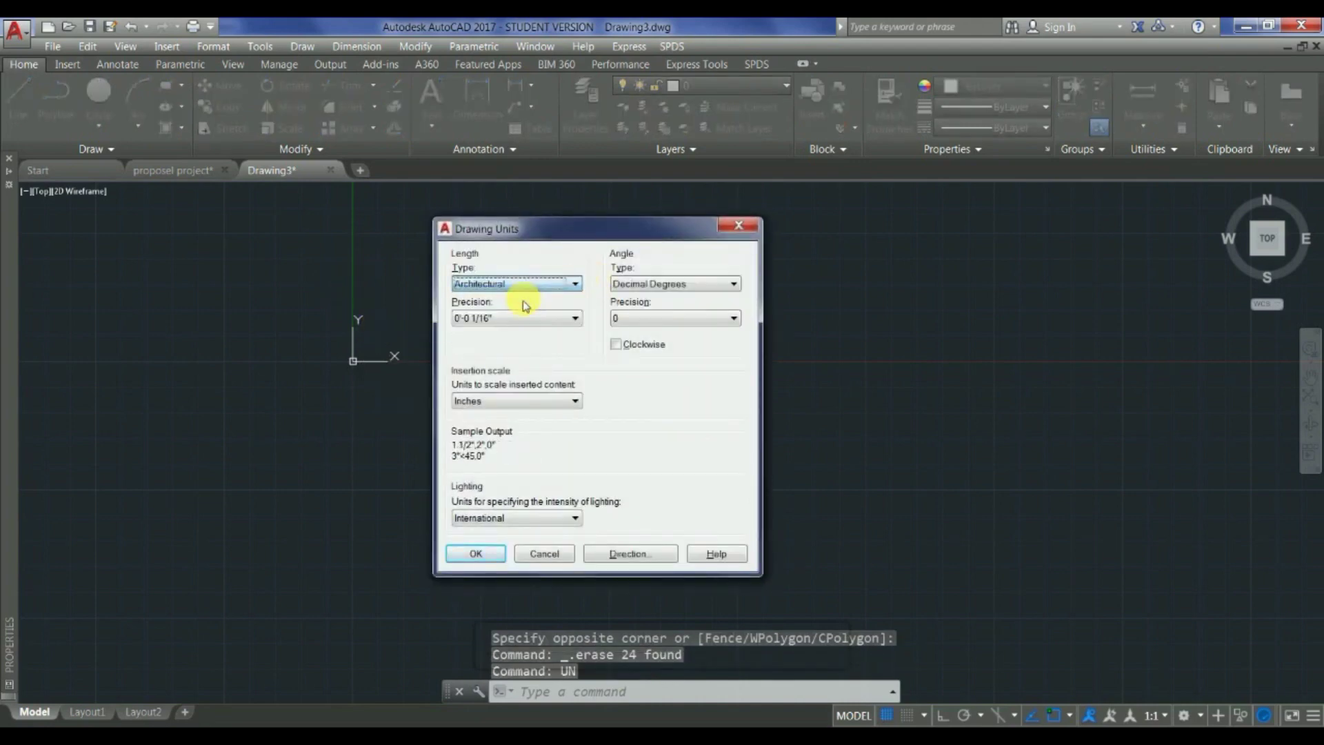
click(577, 318)
click(521, 333)
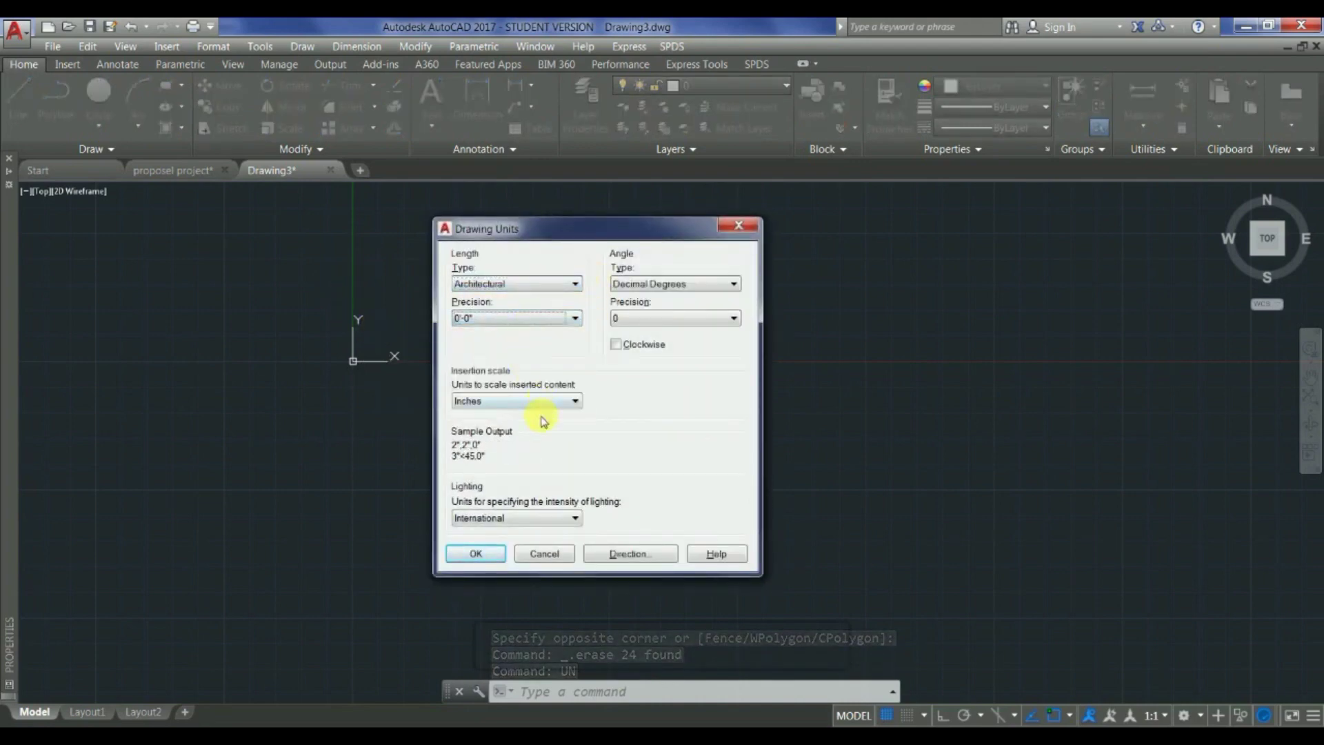
click(475, 554)
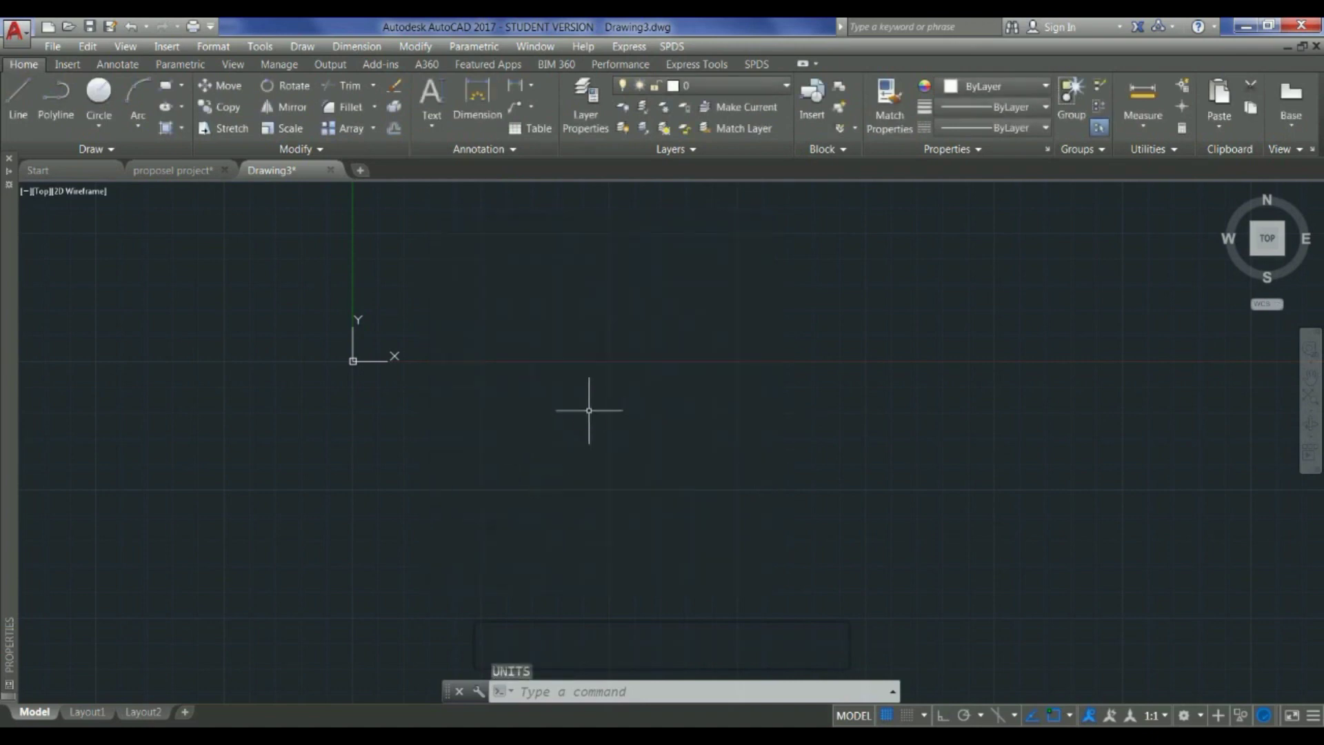
text(LIMI)
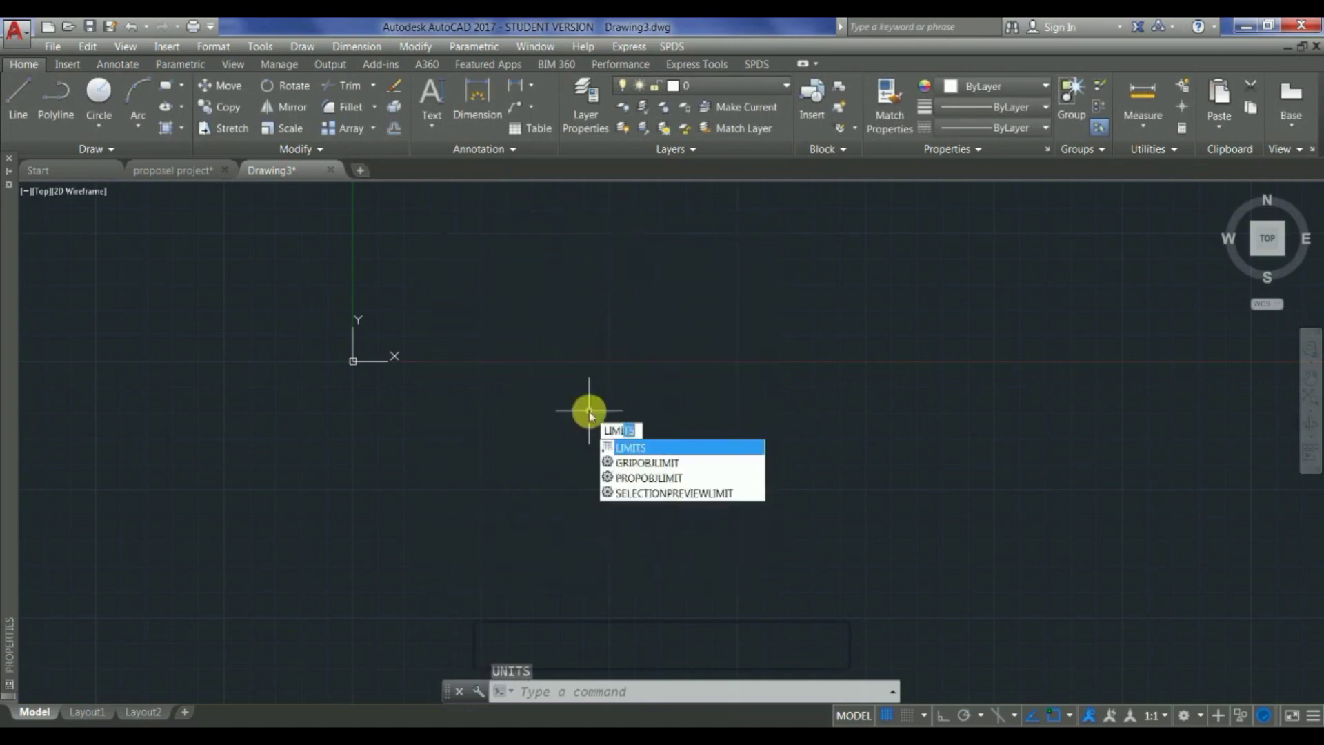
text(TS)
key(Return)
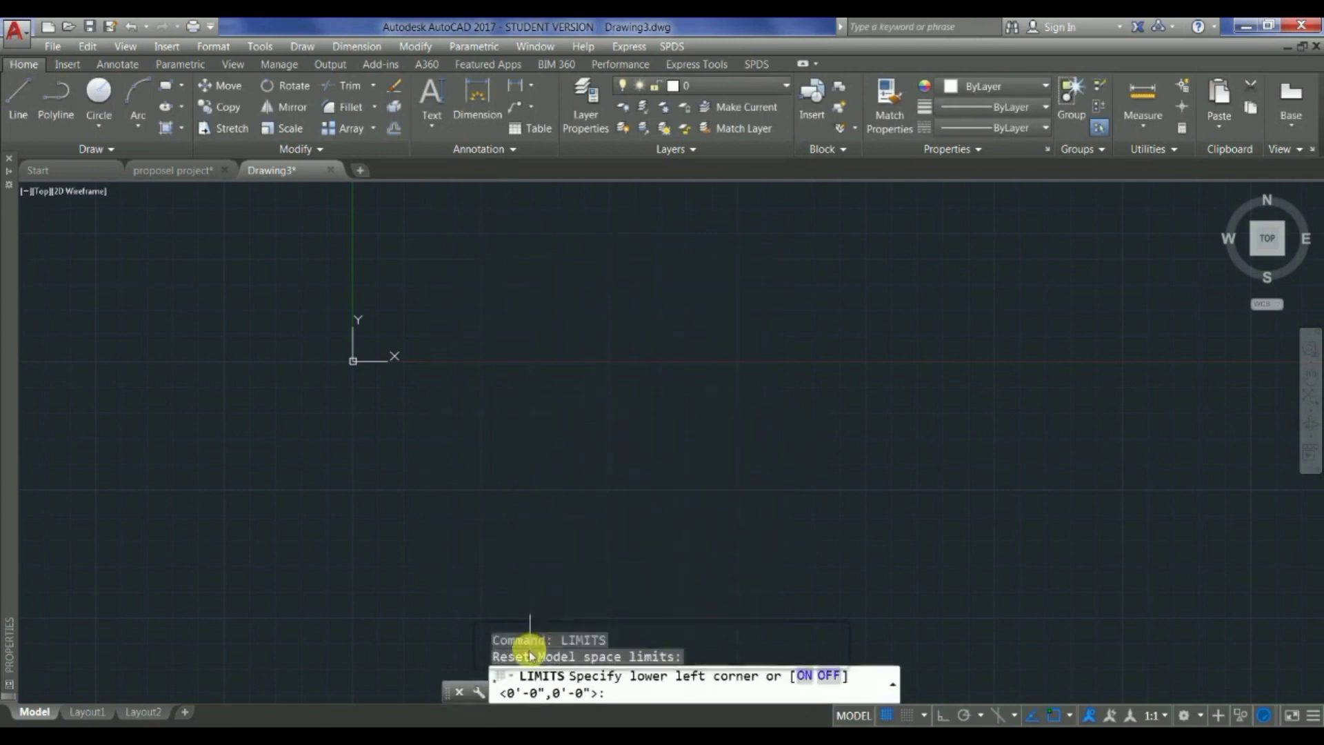
key(Return)
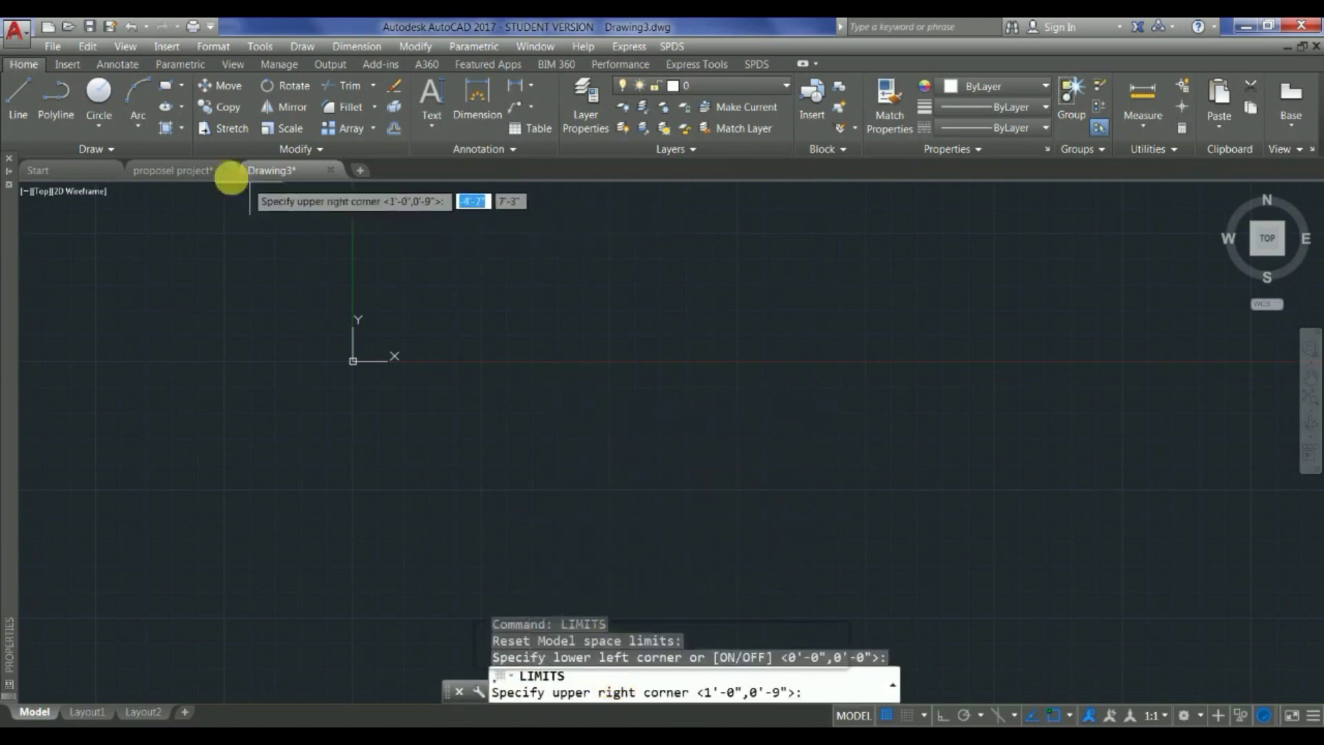
click(183, 171)
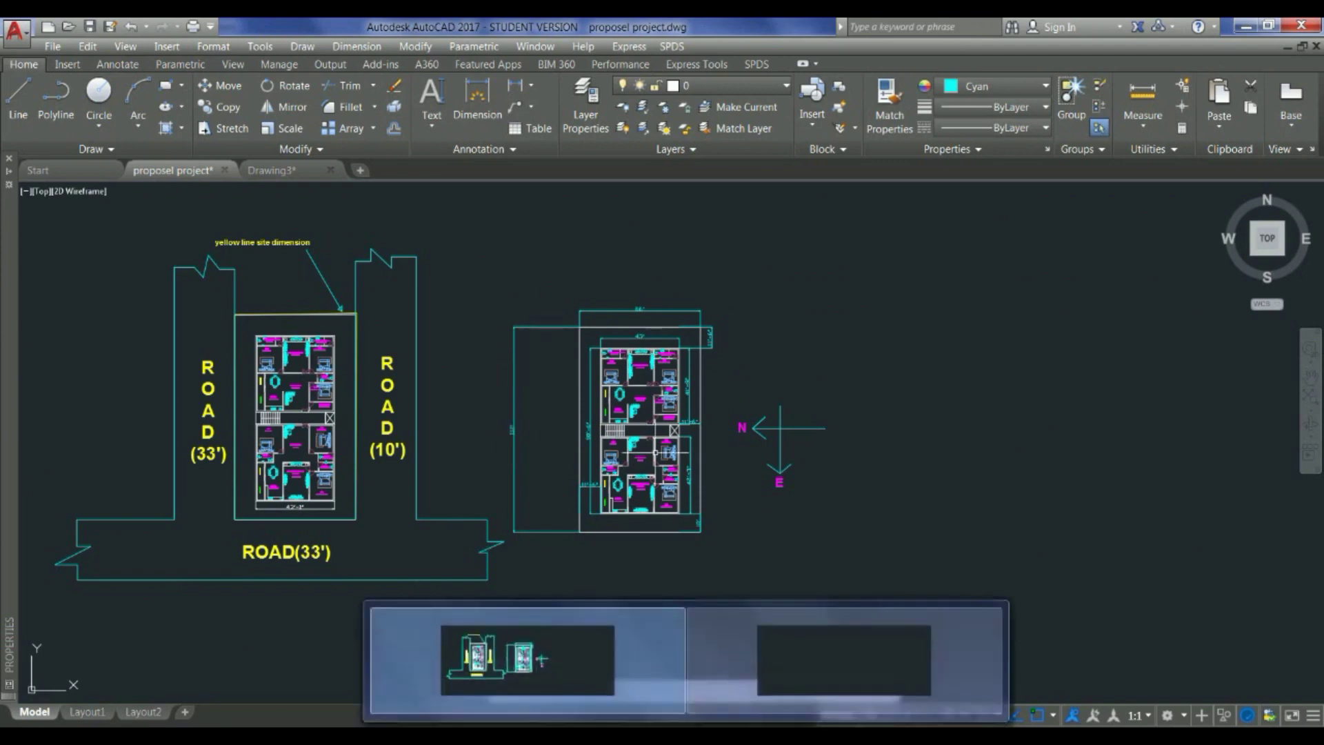
click(278, 179)
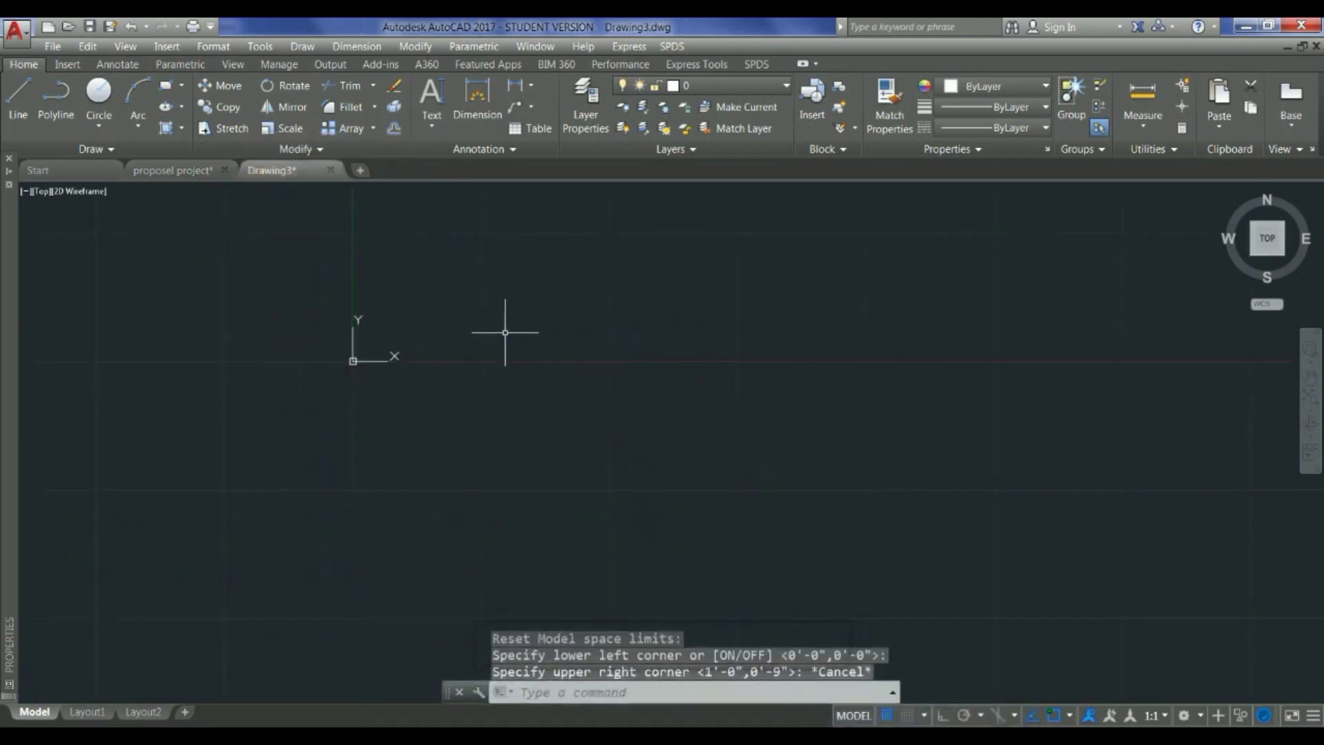
Step: Set Drawing3's model space limits from the default lower-left corner 0'-0",0'-0" to the upper-right corner 100',200'
click(686, 693)
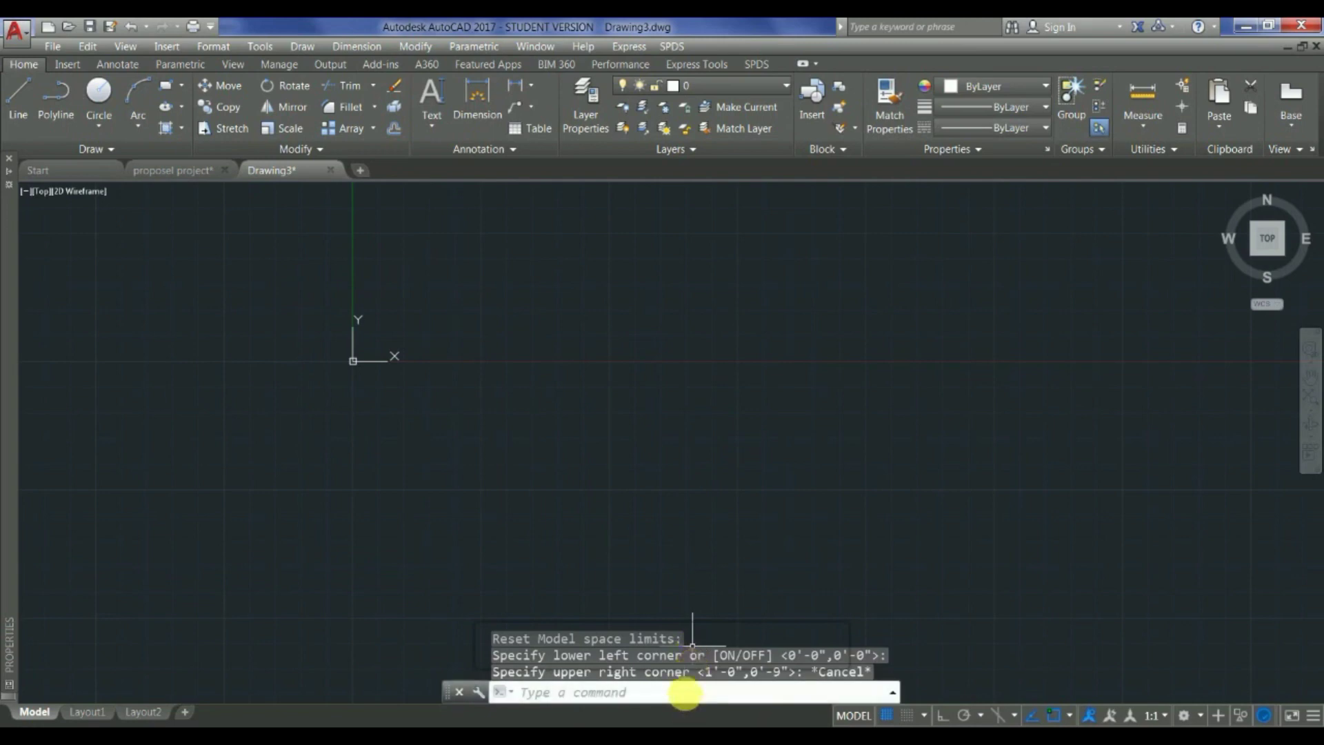
text(LIMIt)
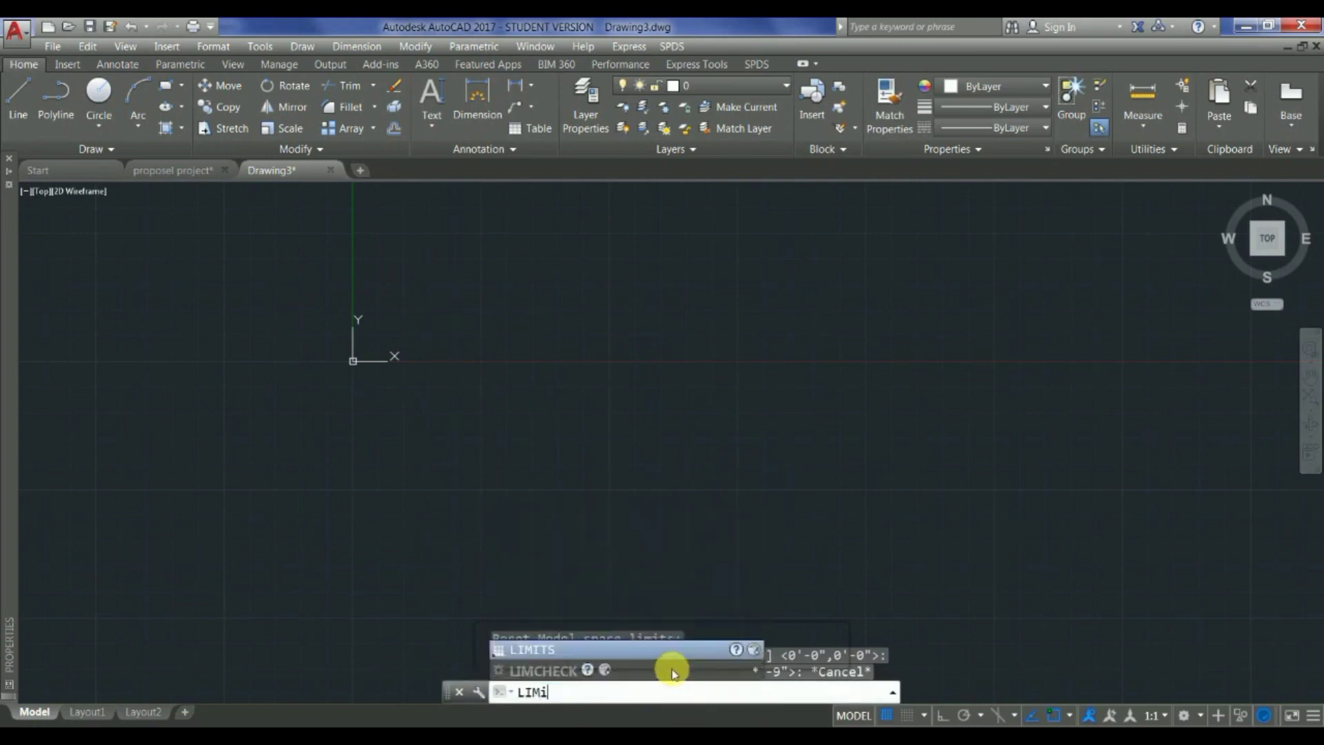
text(s)
key(Return)
key(Return)
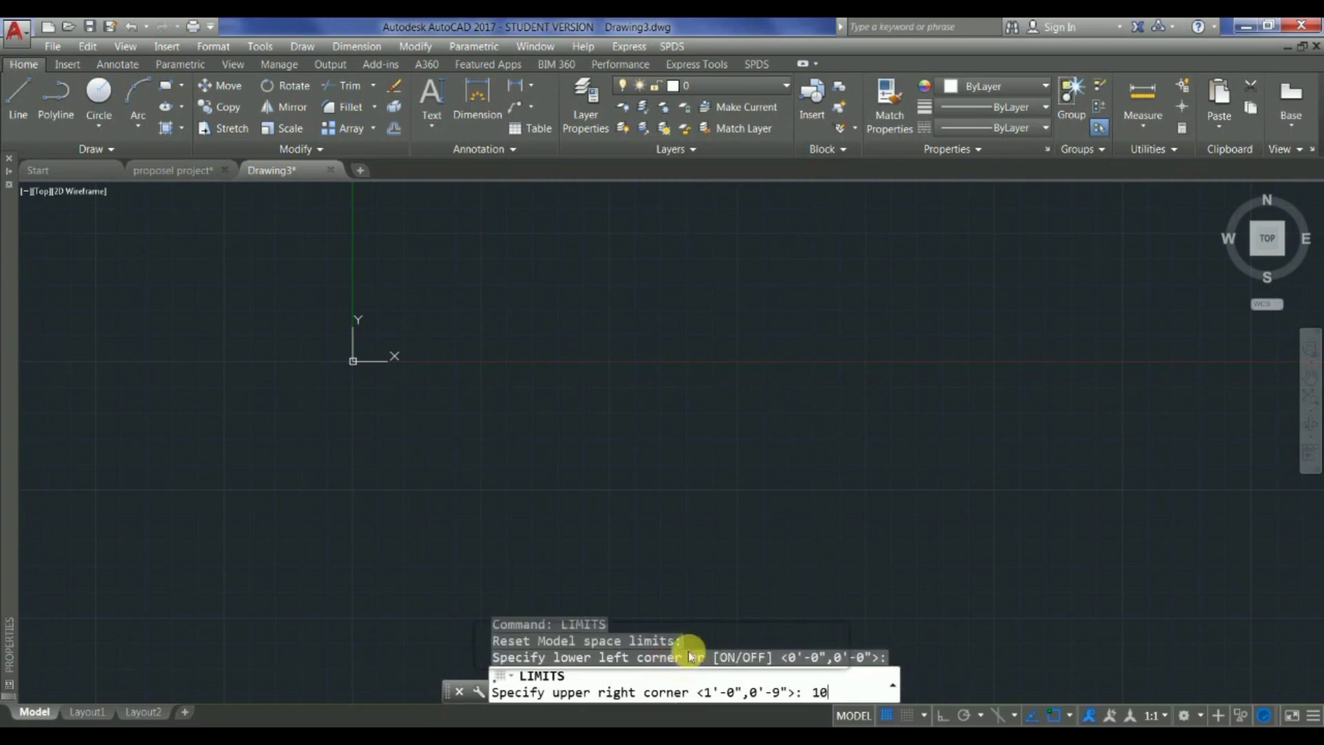
text(100',200)
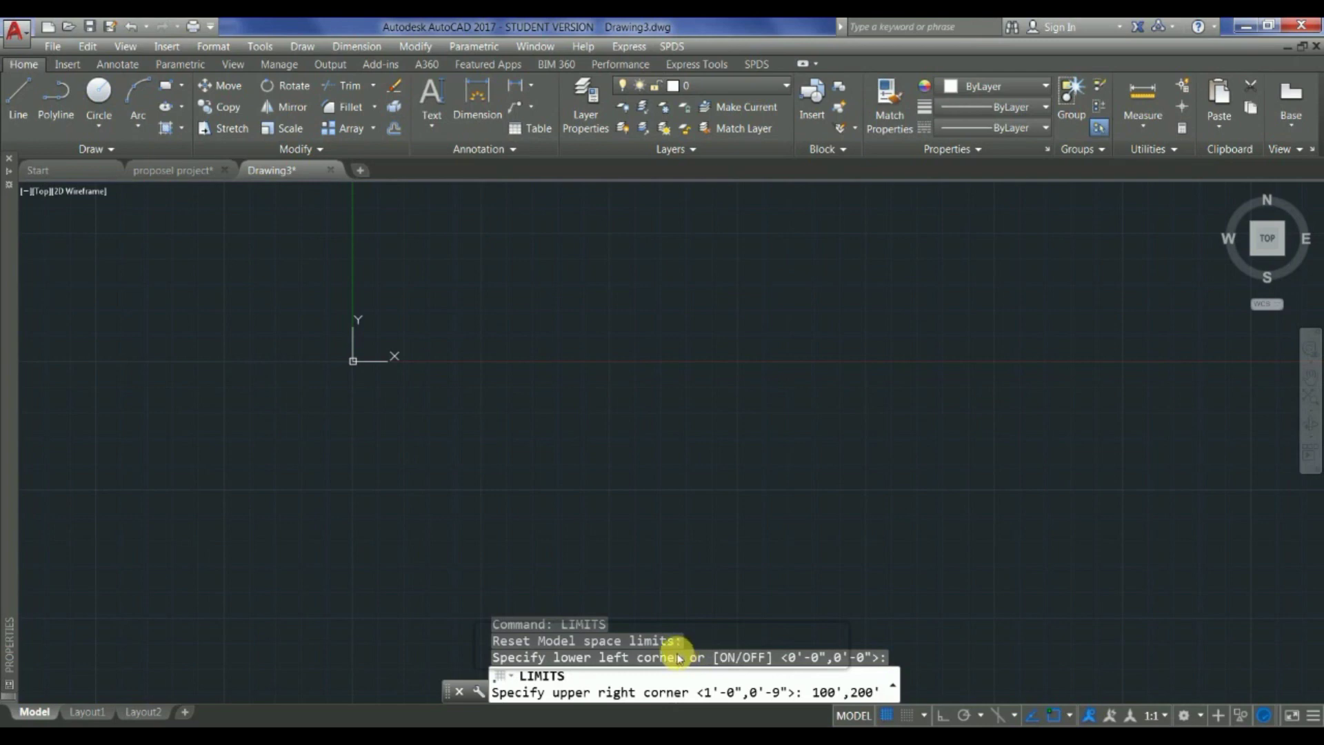
key(Return)
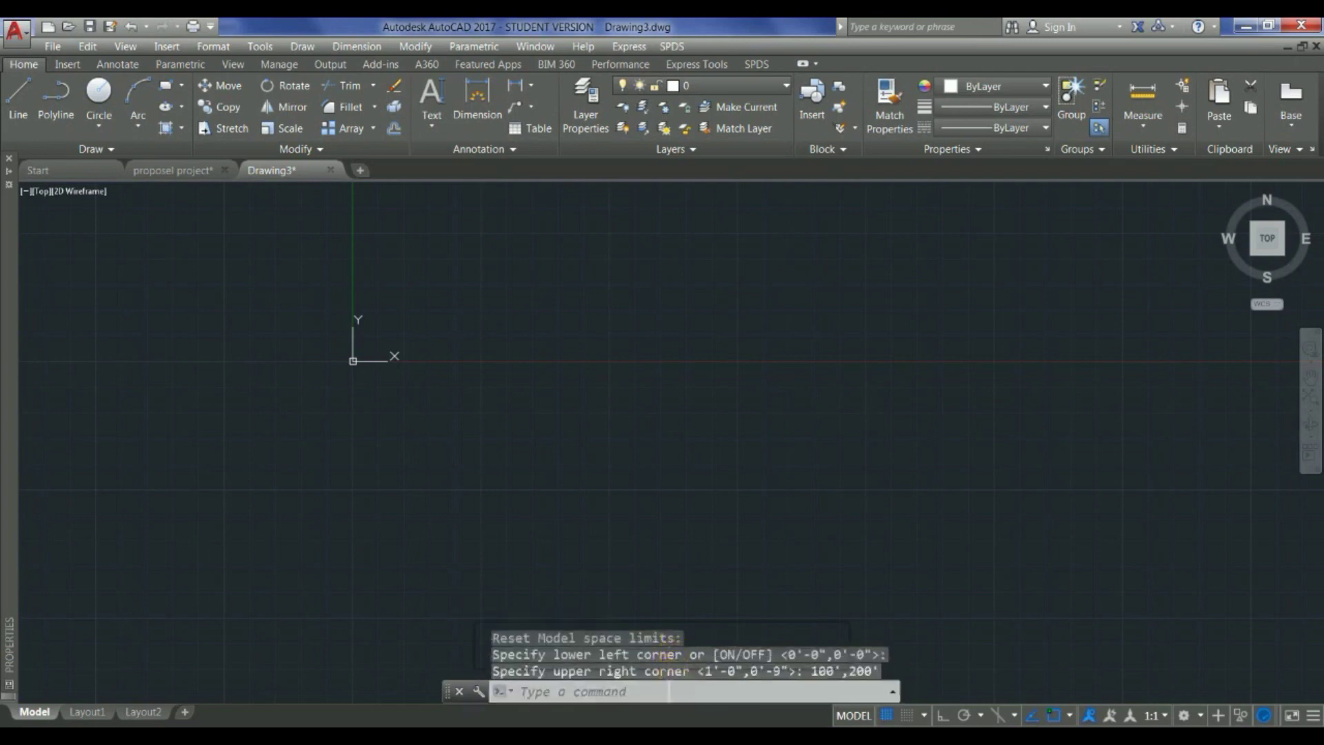
Step: Zoom Drawing3 with the All option so that the view covers the new drawing limits
text(z)
key(Return)
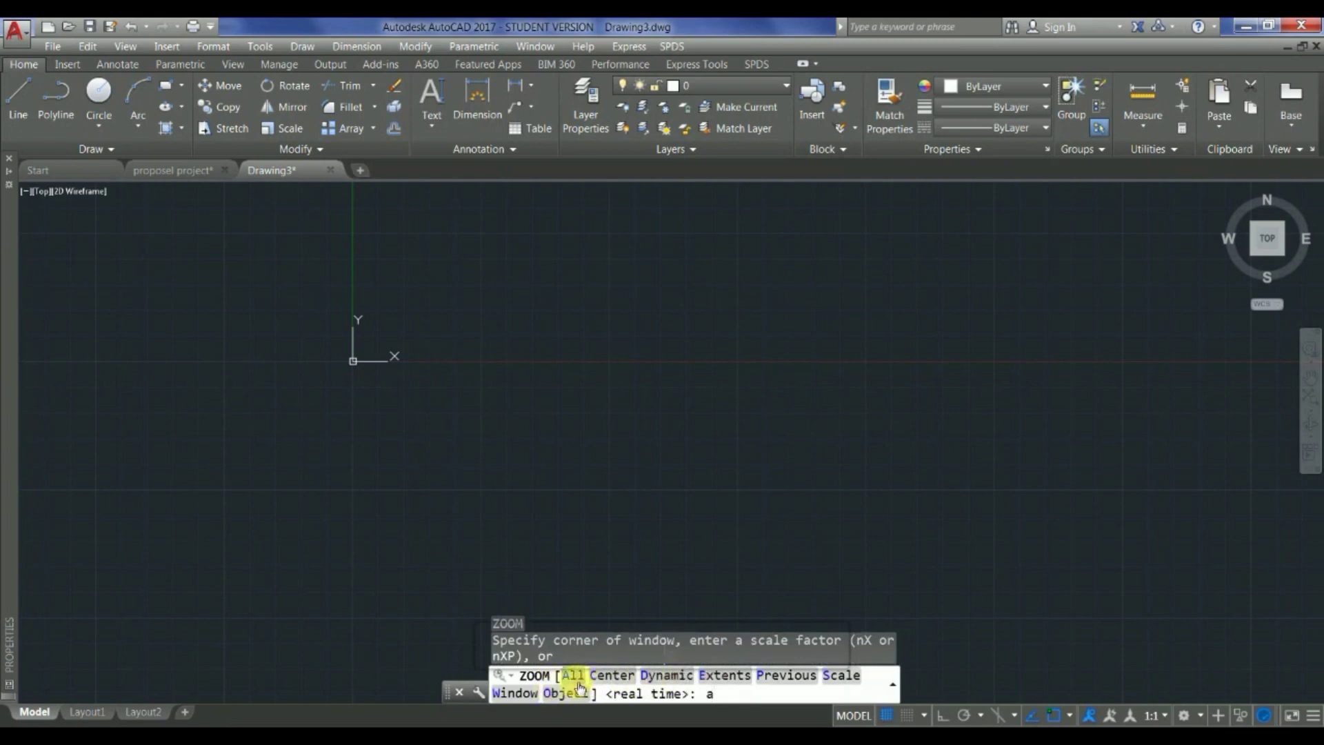
key(Return)
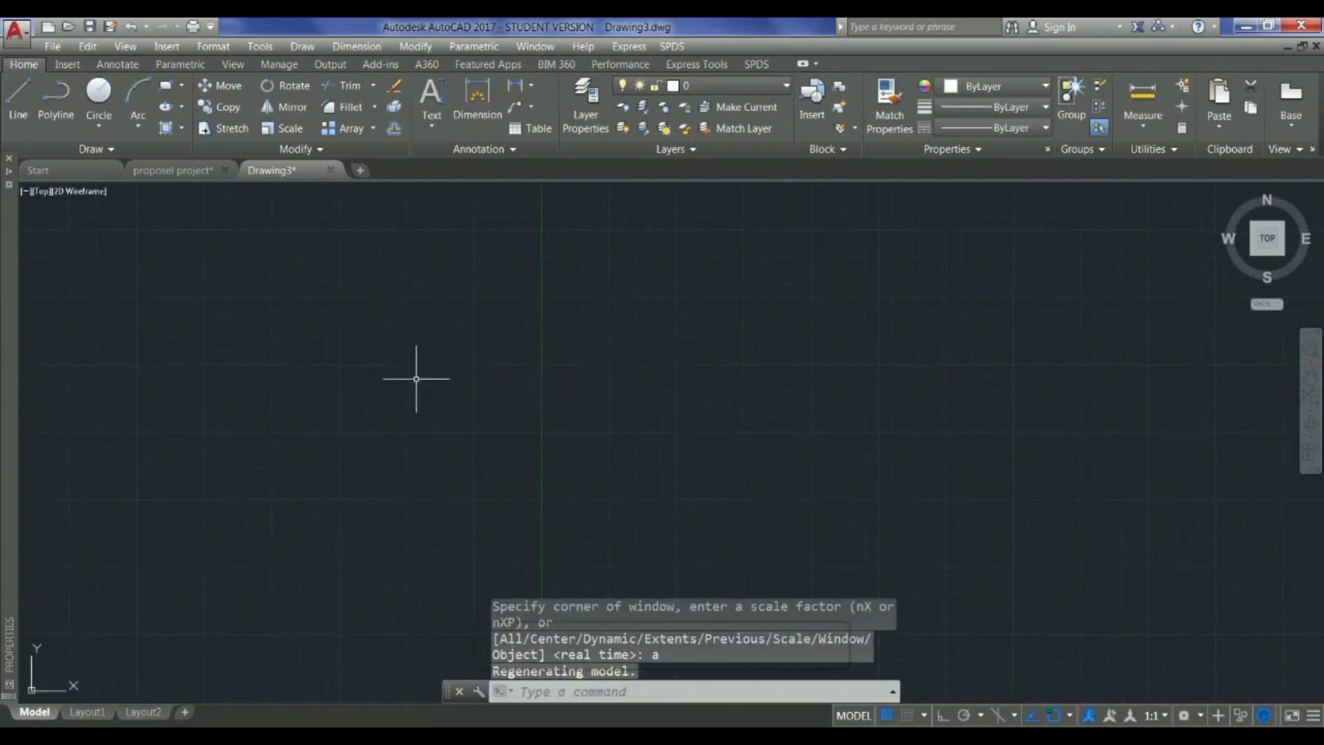
scroll(330, 418, down, 3)
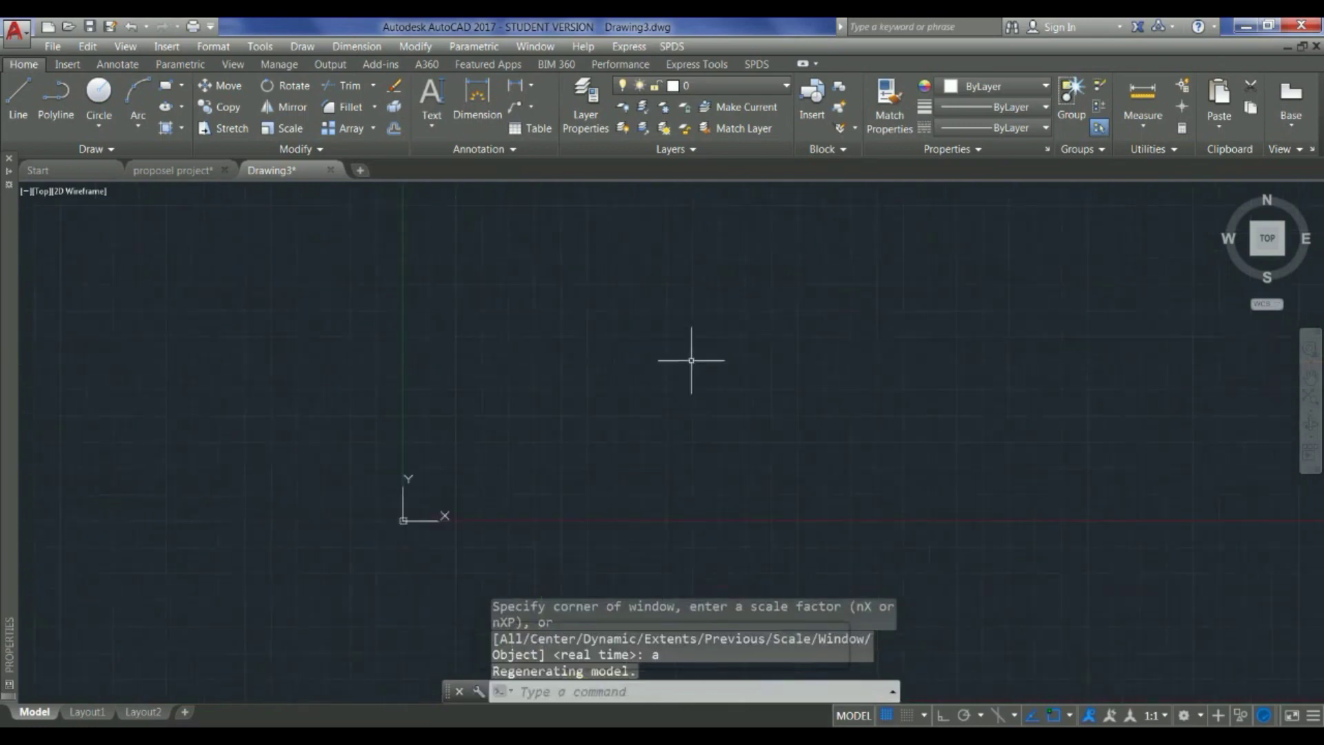
scroll(509, 447, up, 1)
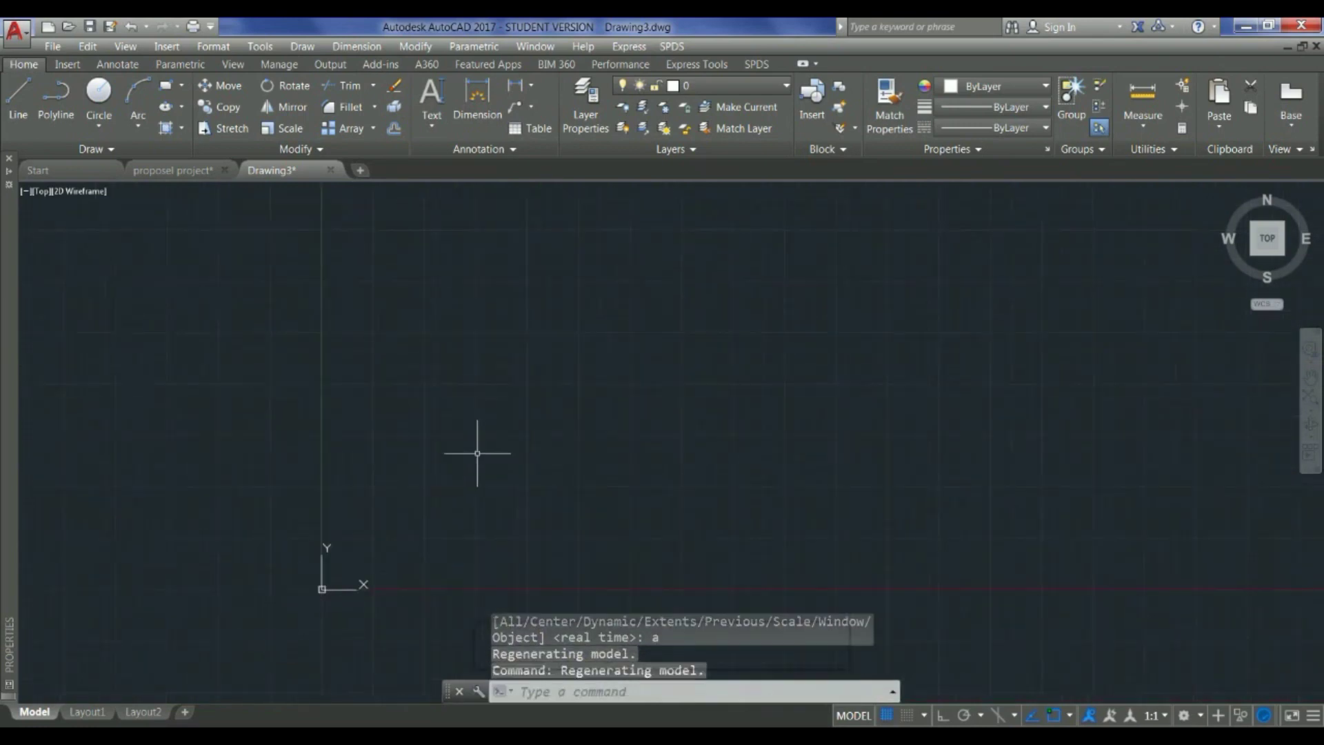
scroll(514, 452, up, 2)
scroll(523, 441, up, 1)
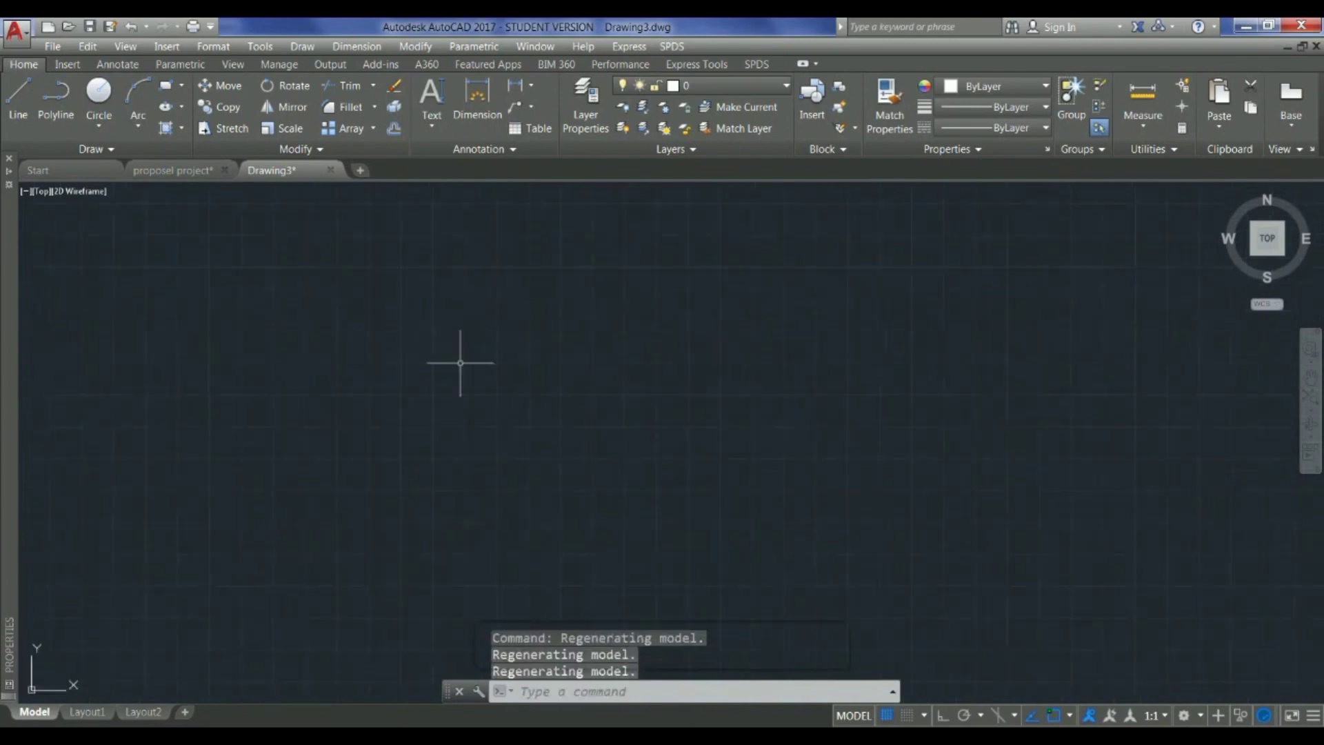
click(56, 96)
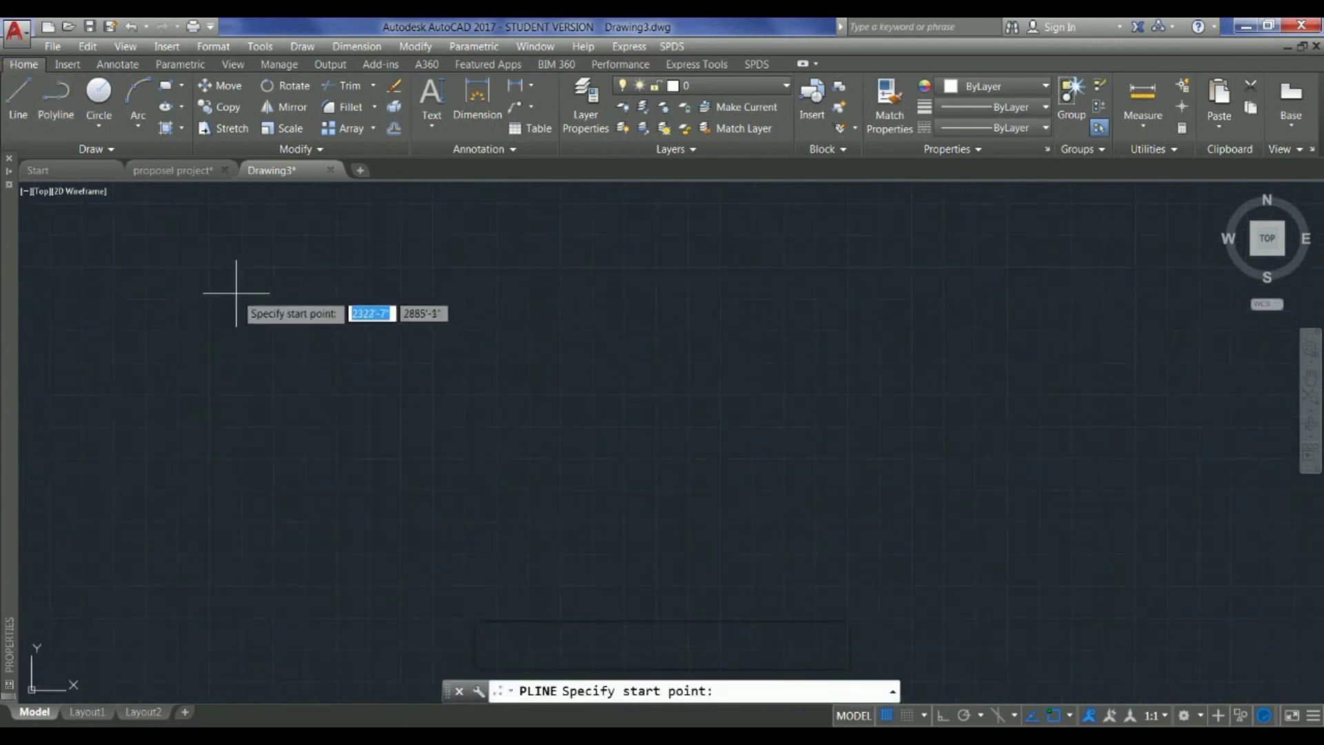
click(236, 273)
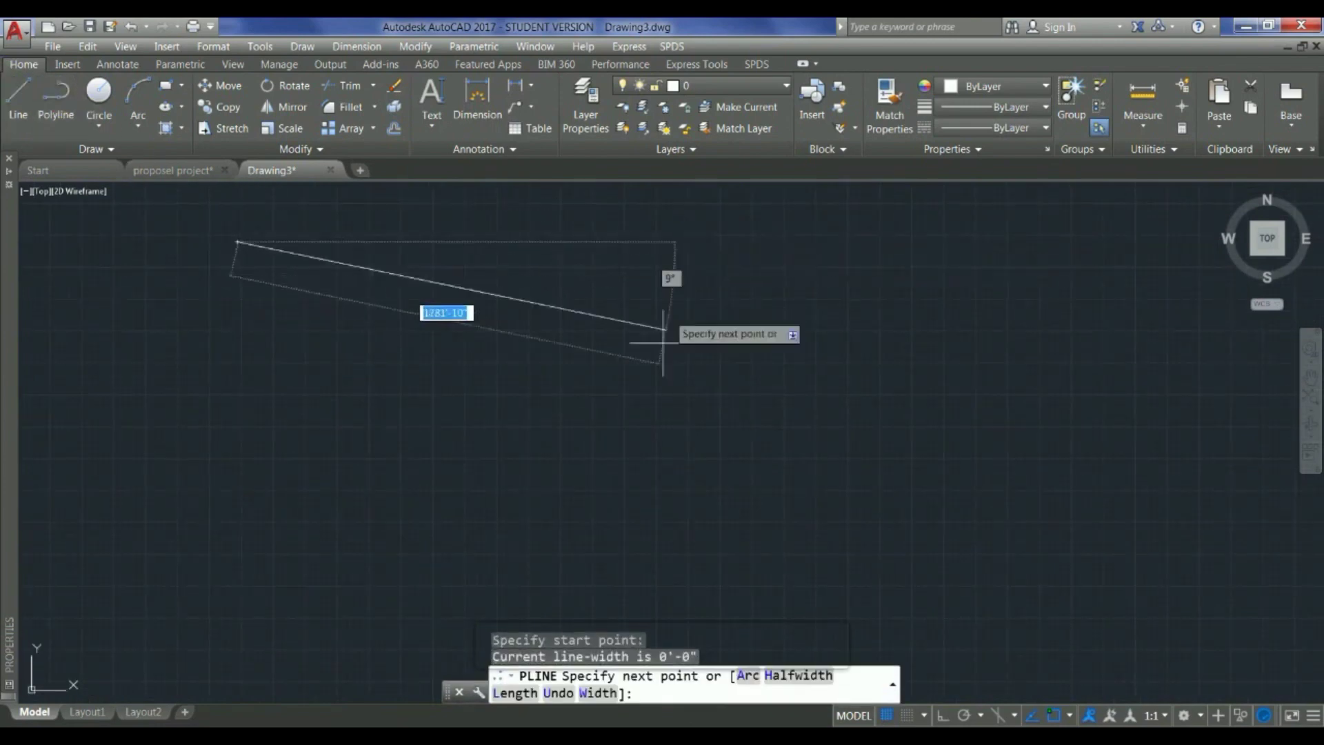
key(F8)
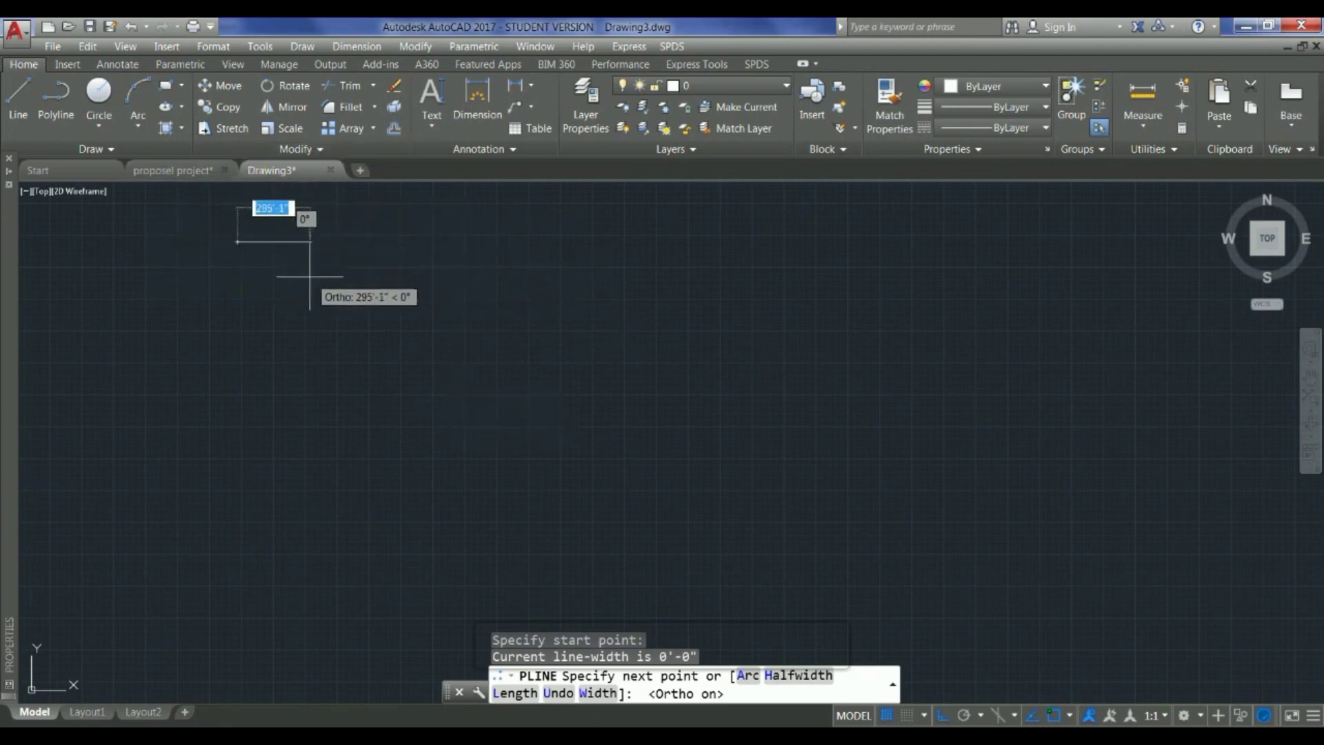
key(Escape)
Step: Switch to the proposel project drawing and examine the dimensioned site and floor plans used as reference
key(ctrl+Tab)
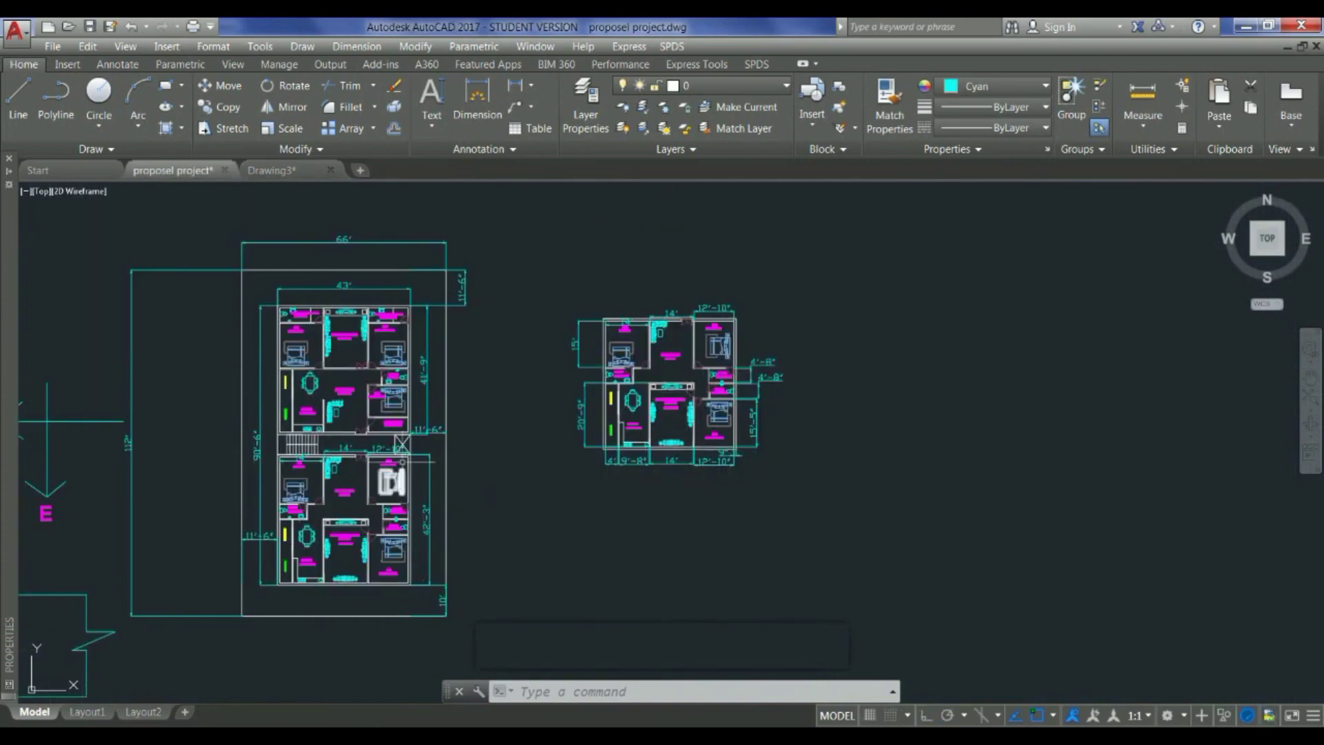
scroll(631, 407, down, 2)
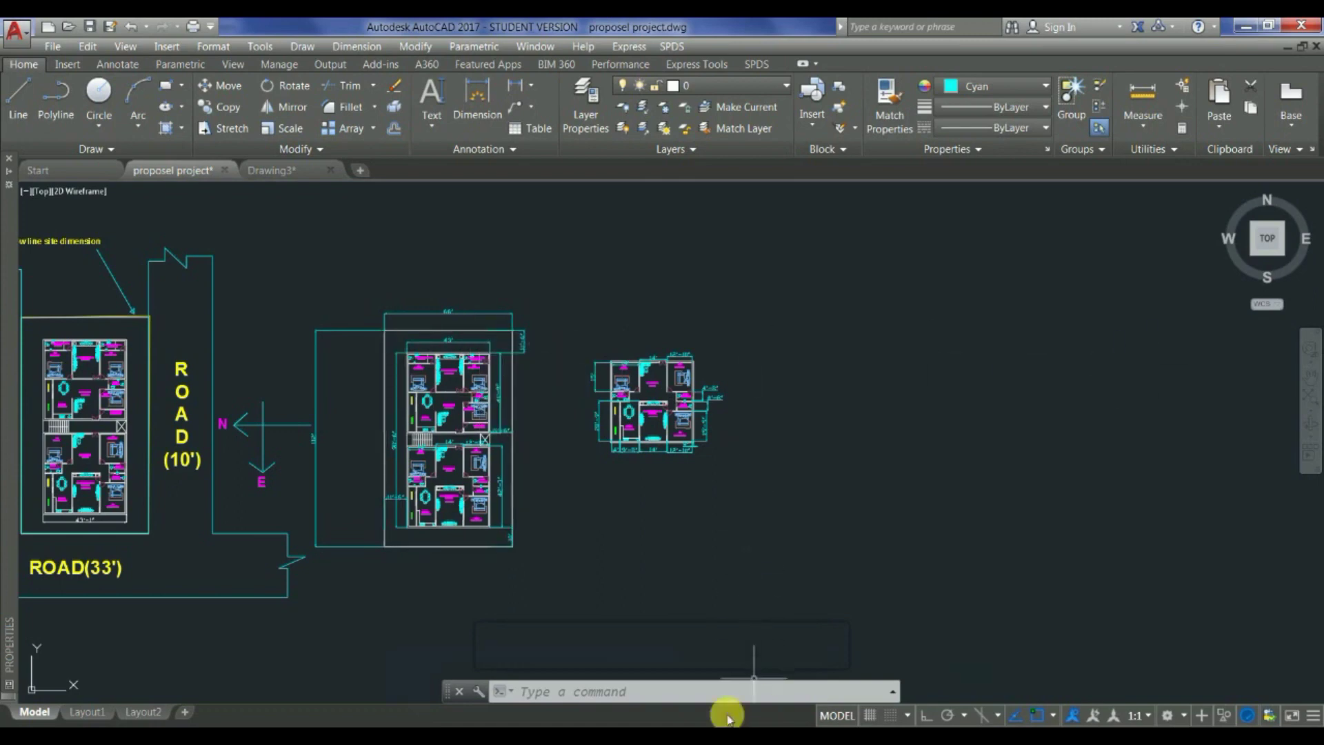
click(544, 709)
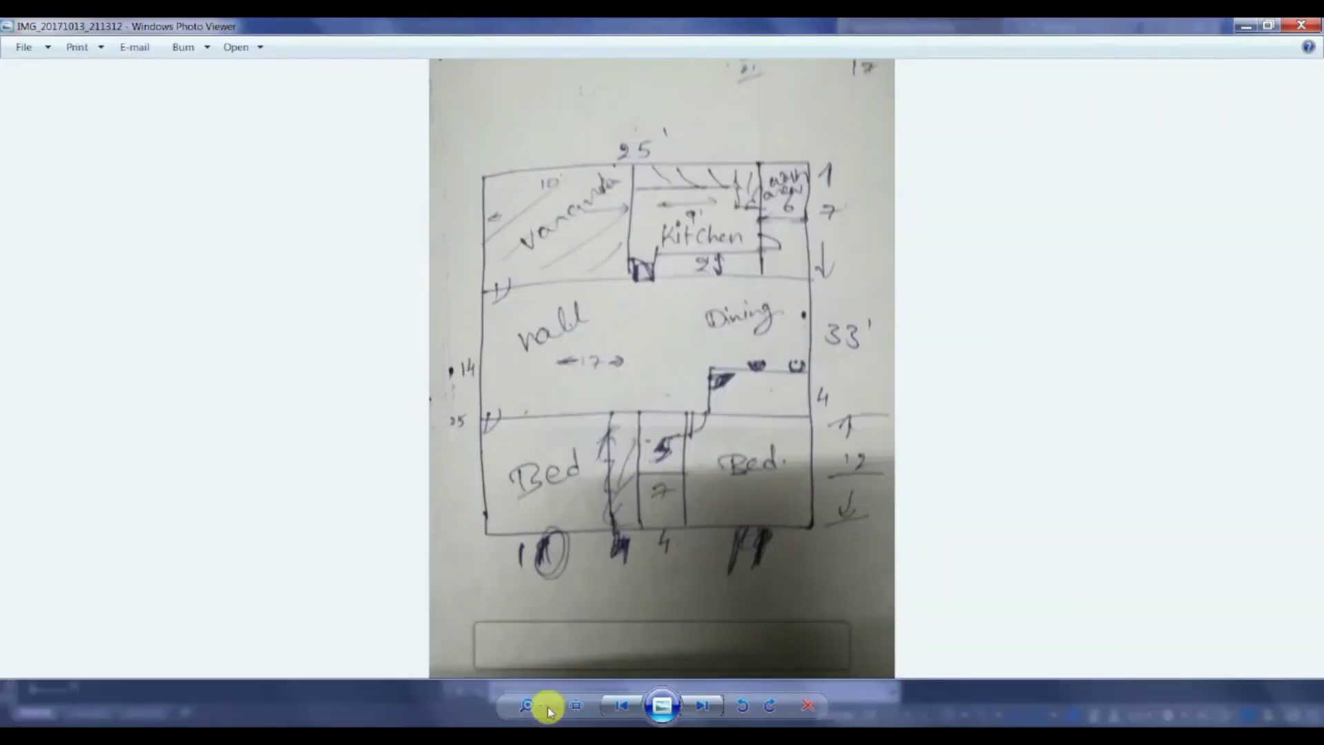
click(712, 715)
mouse_move(652, 724)
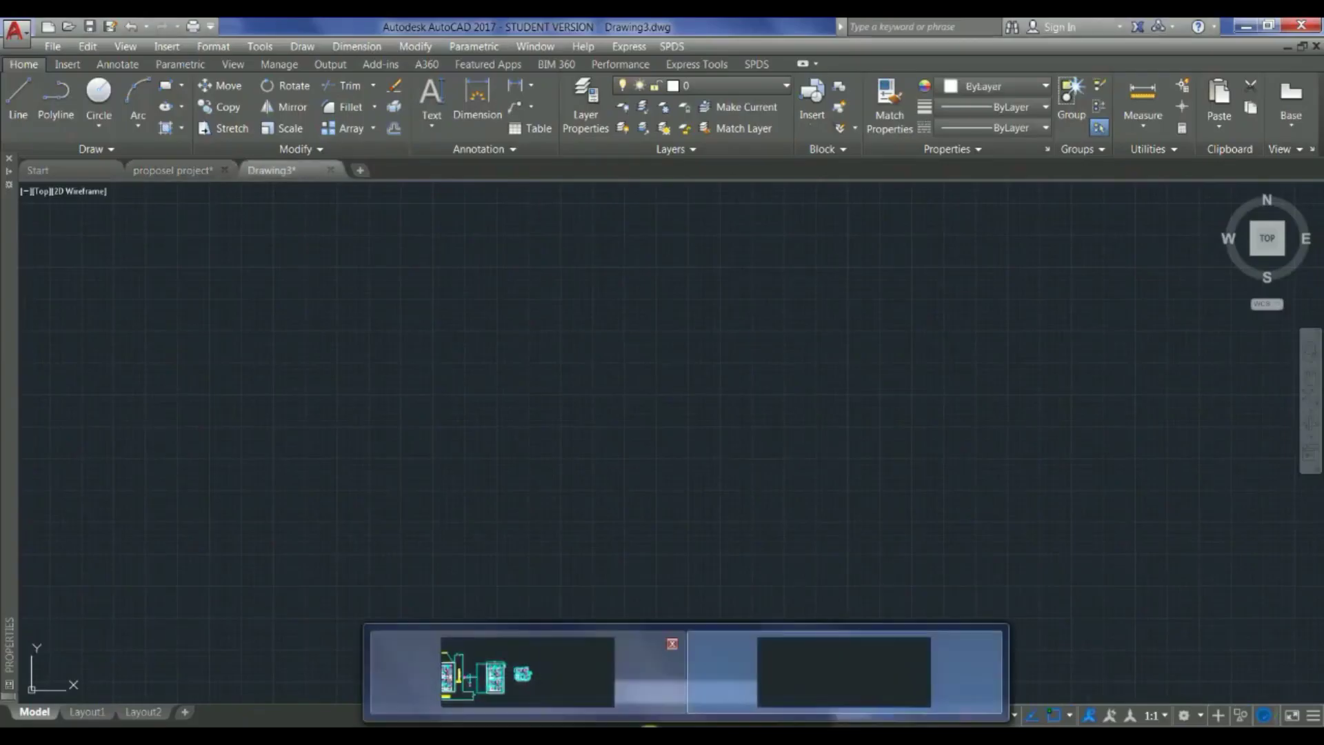
click(527, 672)
scroll(535, 460, down, 2)
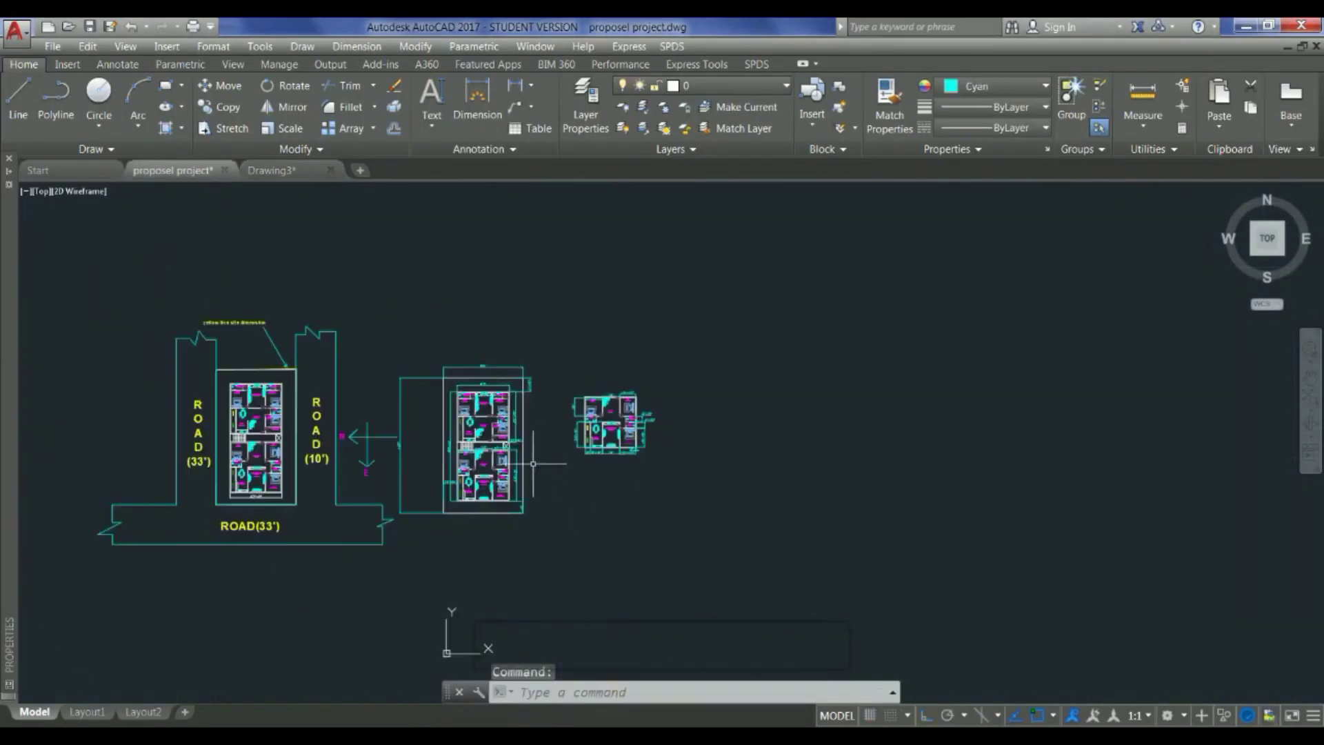
scroll(783, 455, up, 2)
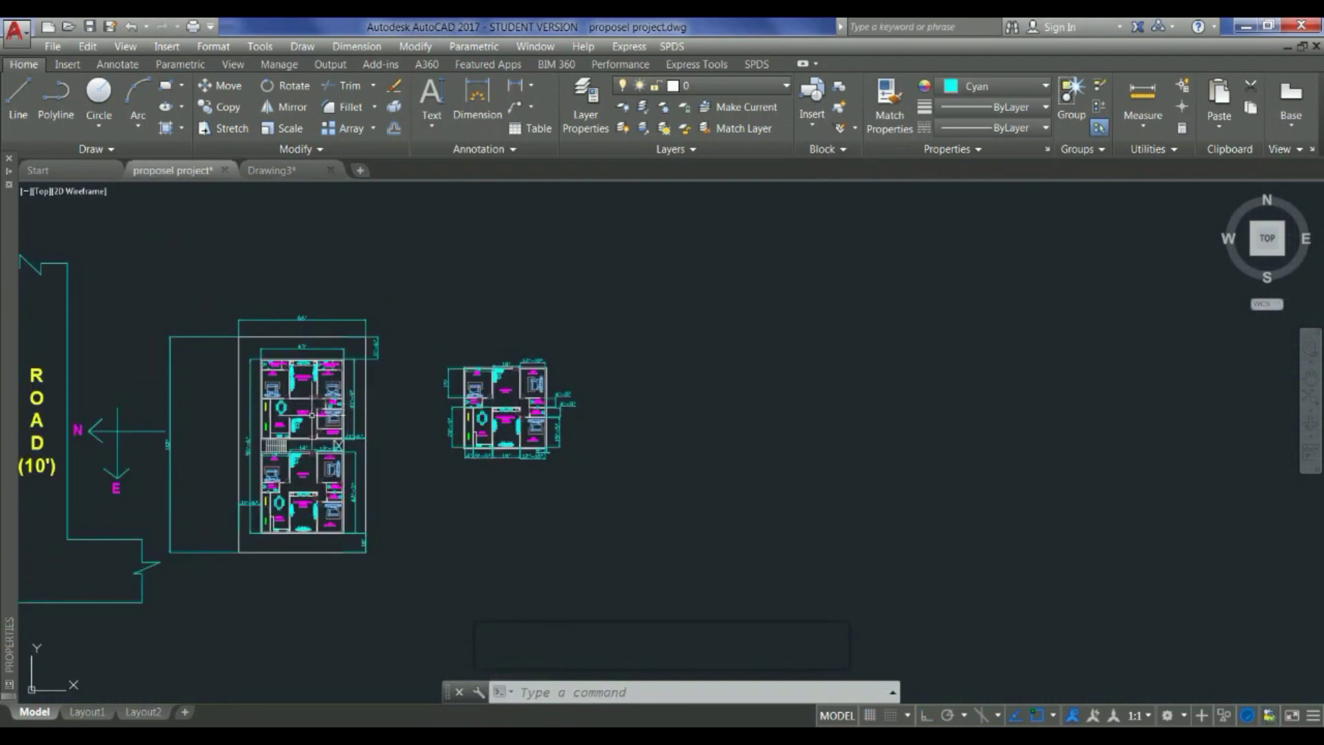
Step: Start a polyline in the empty area beside the reference plans and draw its first edge 66' long, horizontal with Ortho on
text(pl)
key(Return)
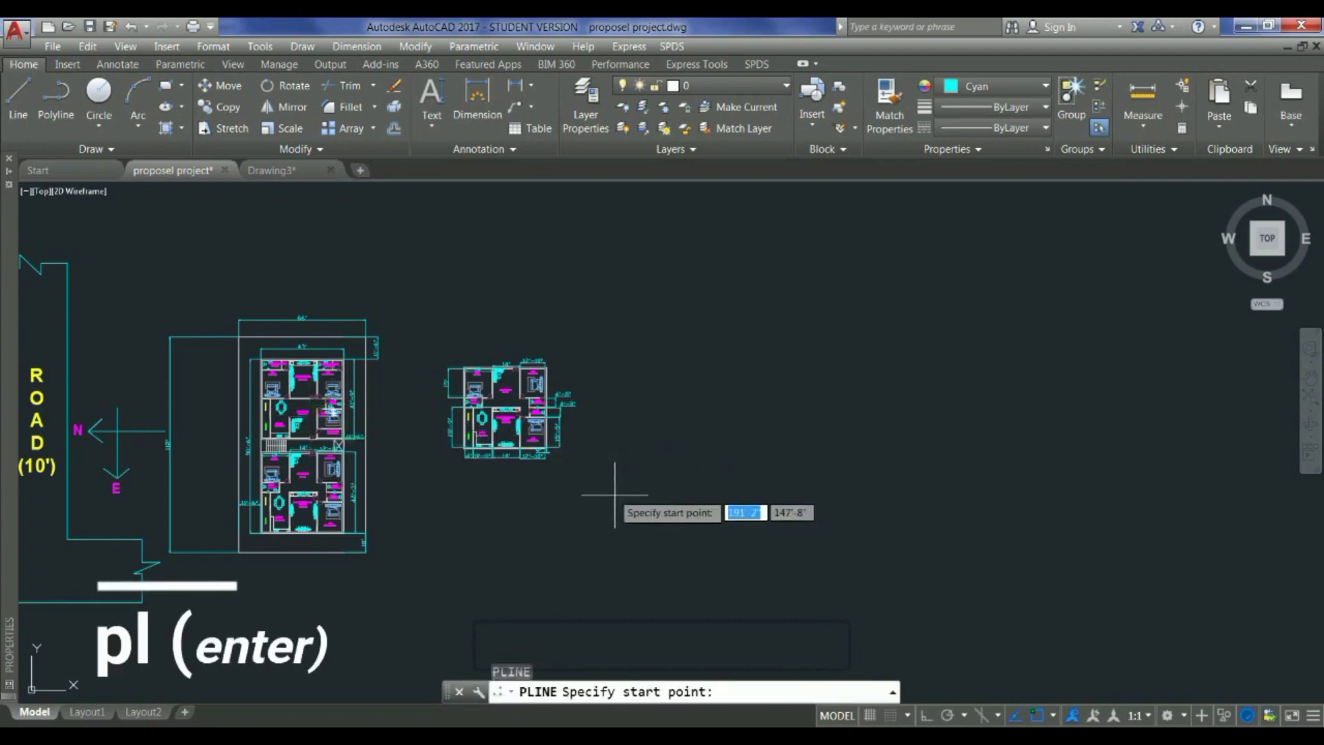
click(700, 329)
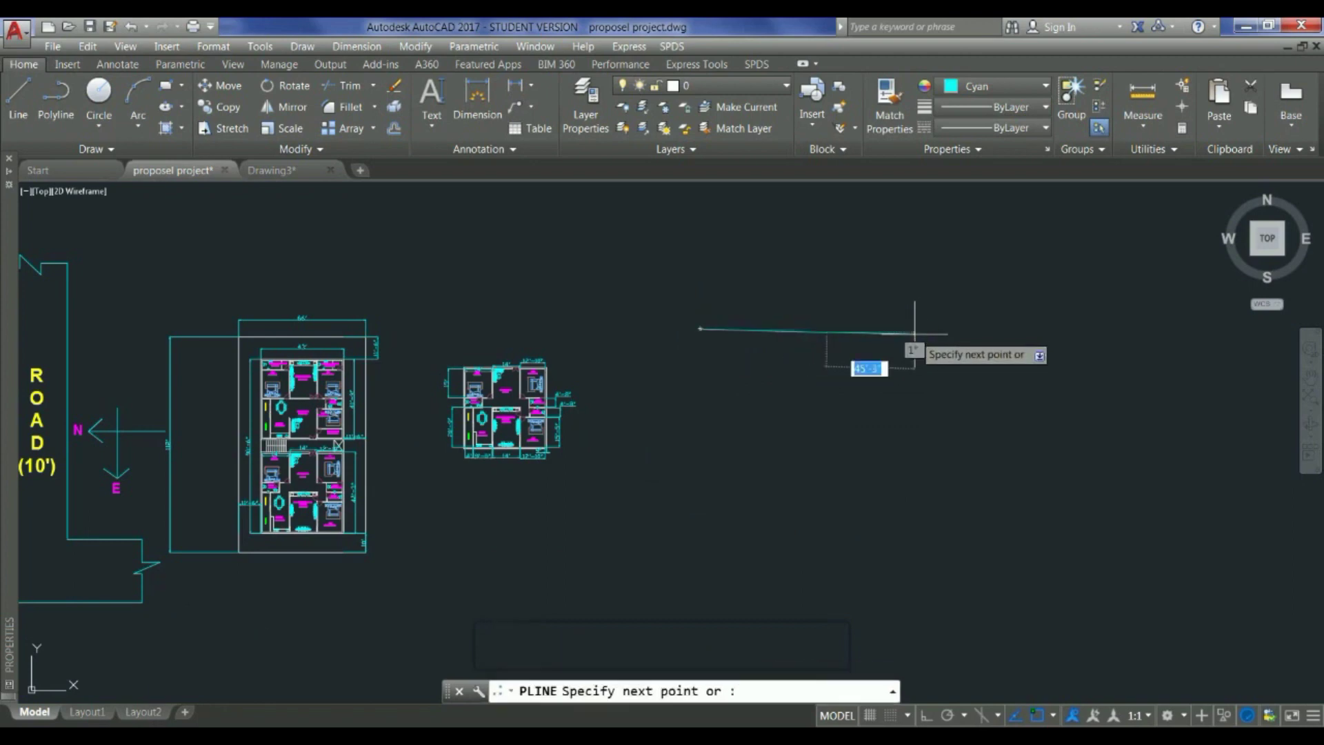
key(Return)
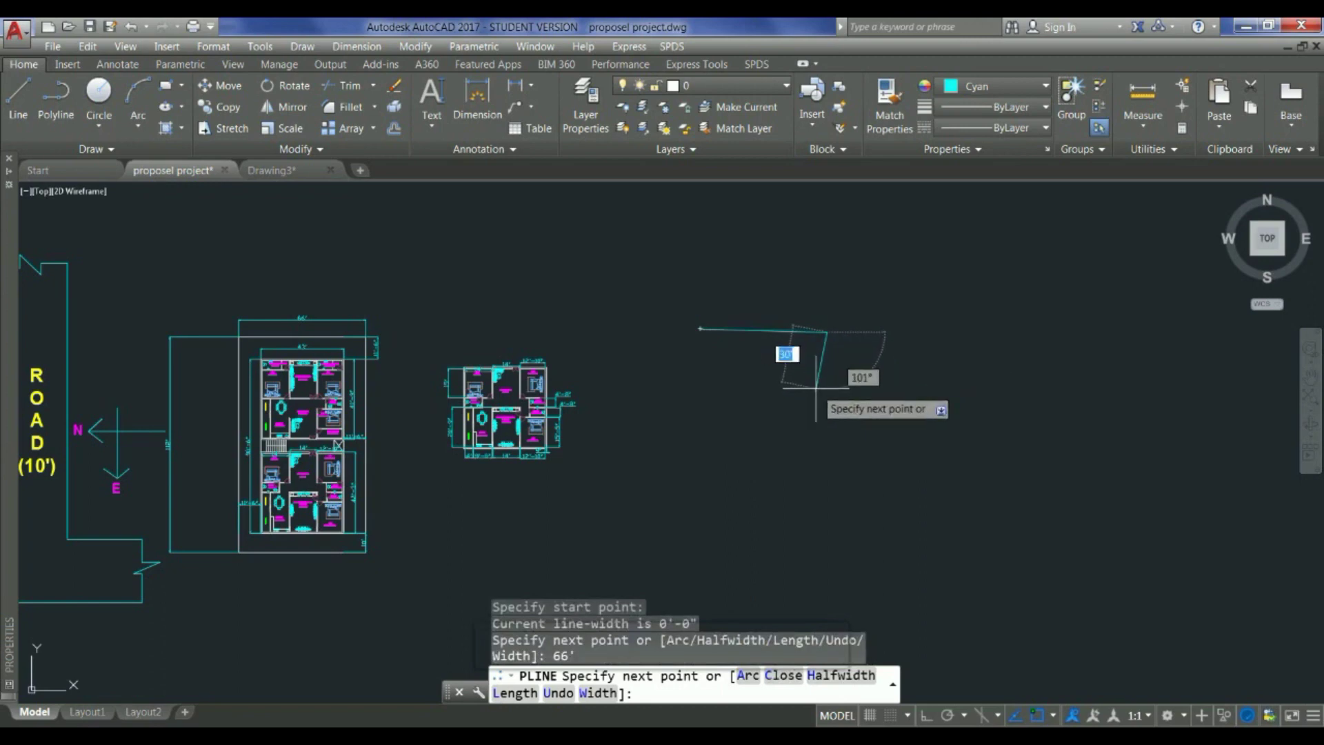
key(ctrl+z)
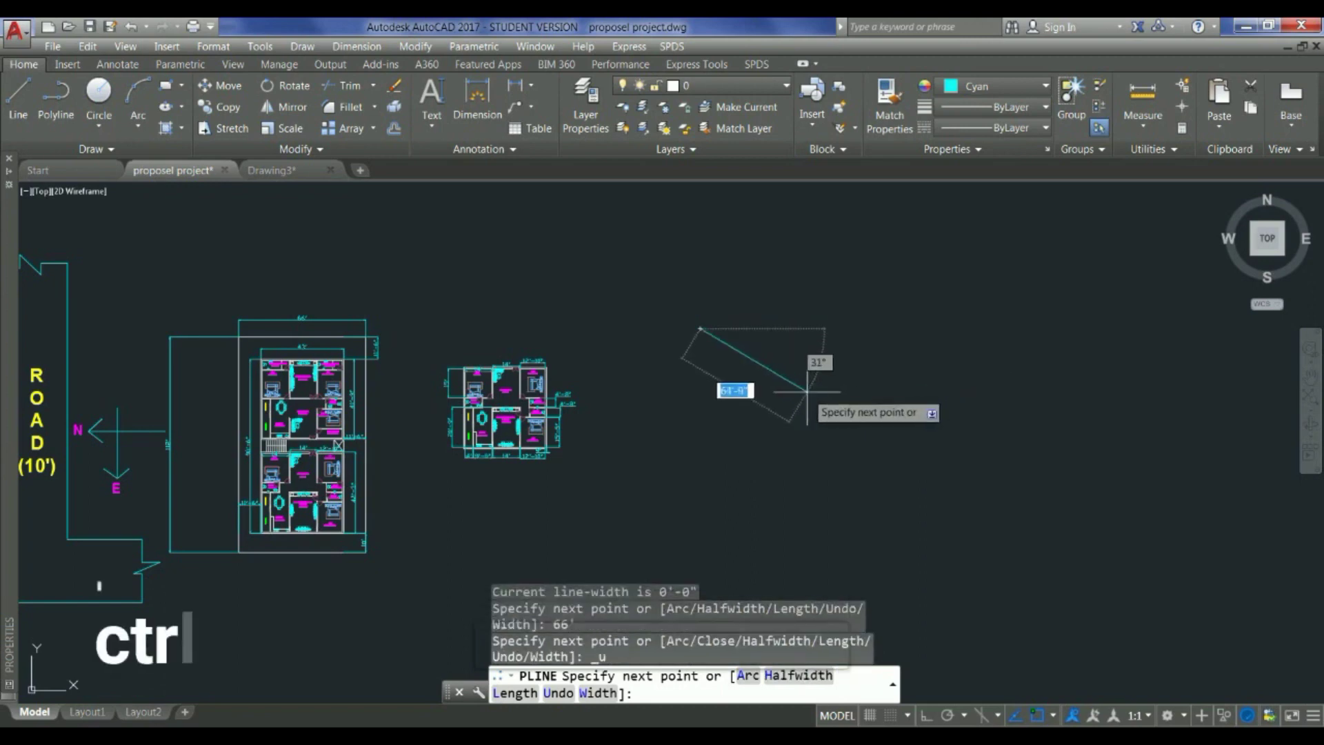
key(F8)
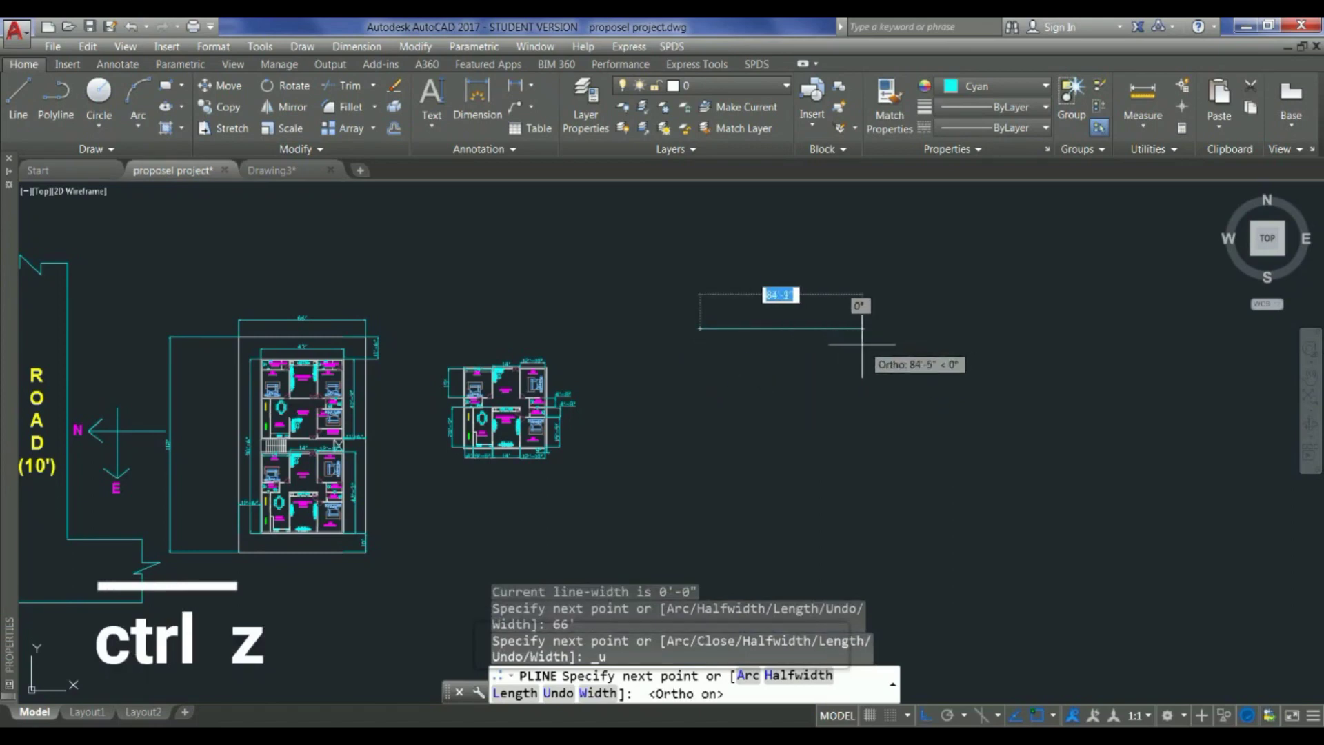
text(66)
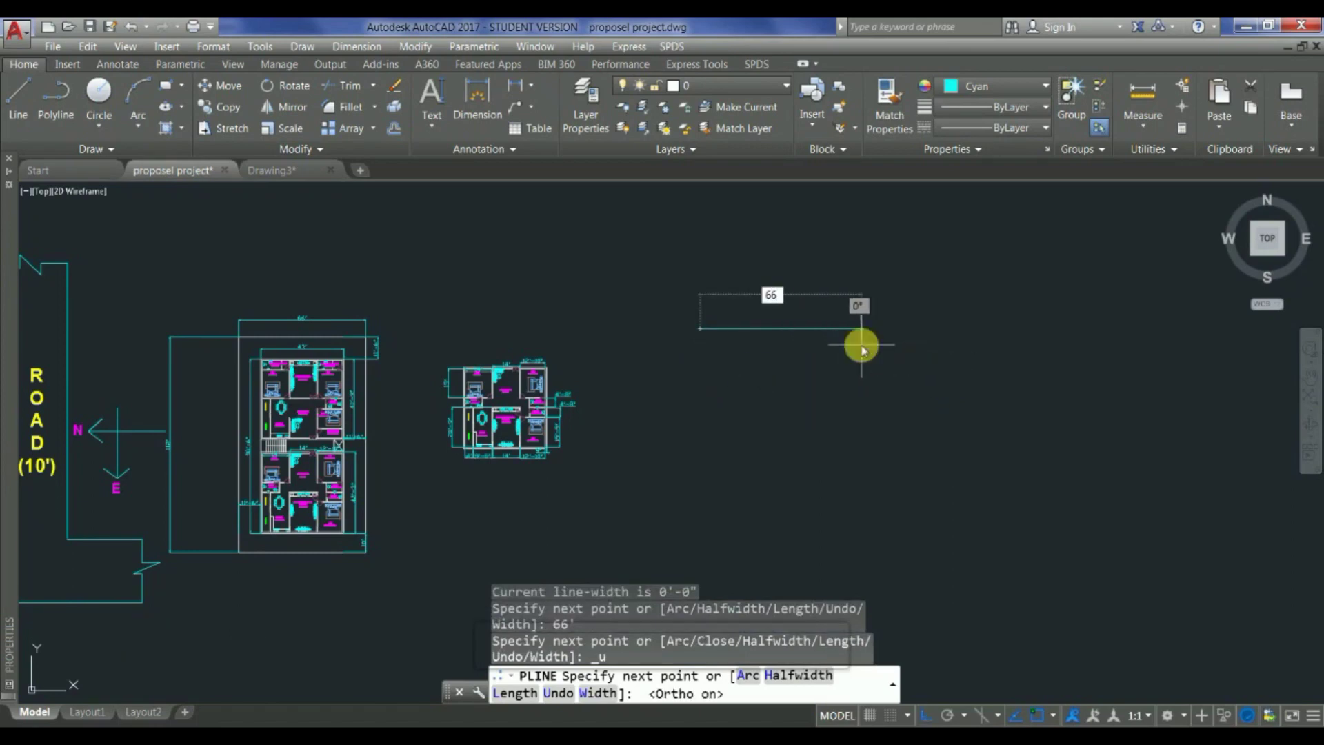
key(Return)
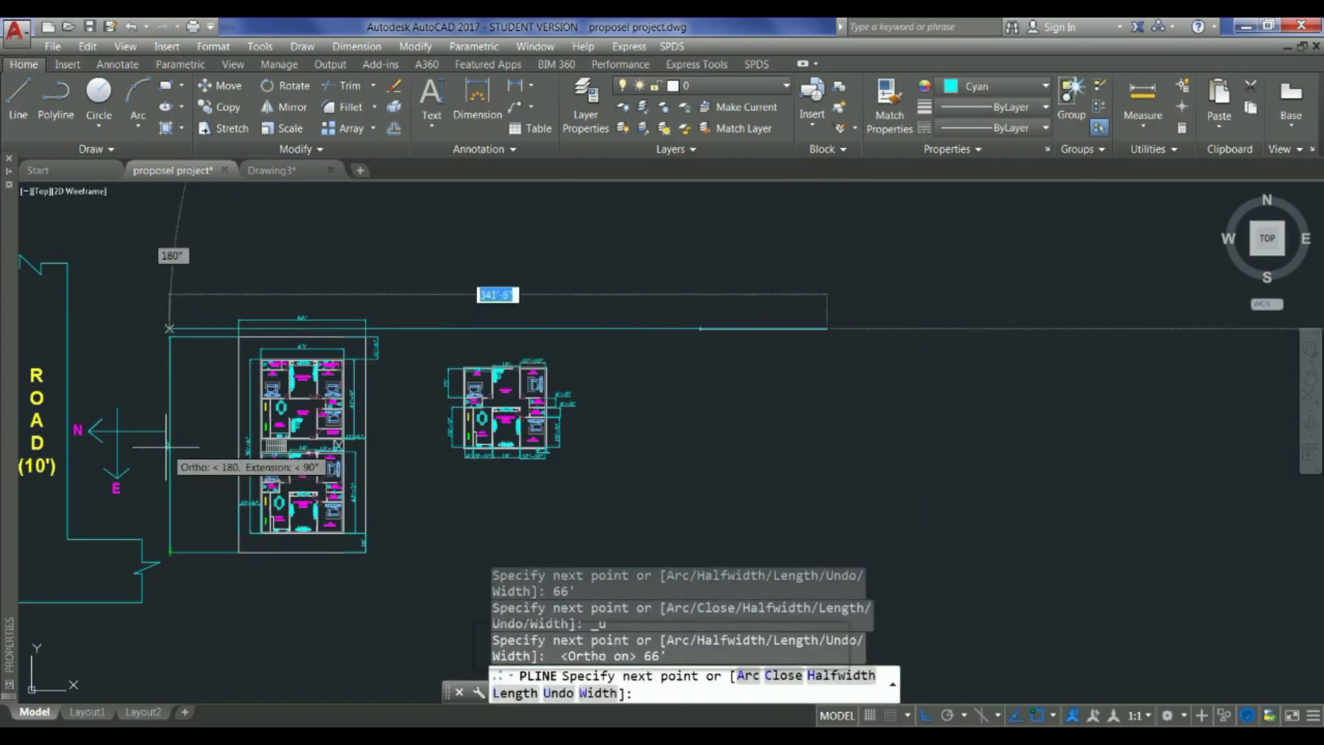
Step: Complete the plot boundary rectangle with a 112' downward edge, a bottom edge aligned to the start point, and a closing edge back up
scroll(169, 451, up, 6)
scroll(169, 455, down, 8)
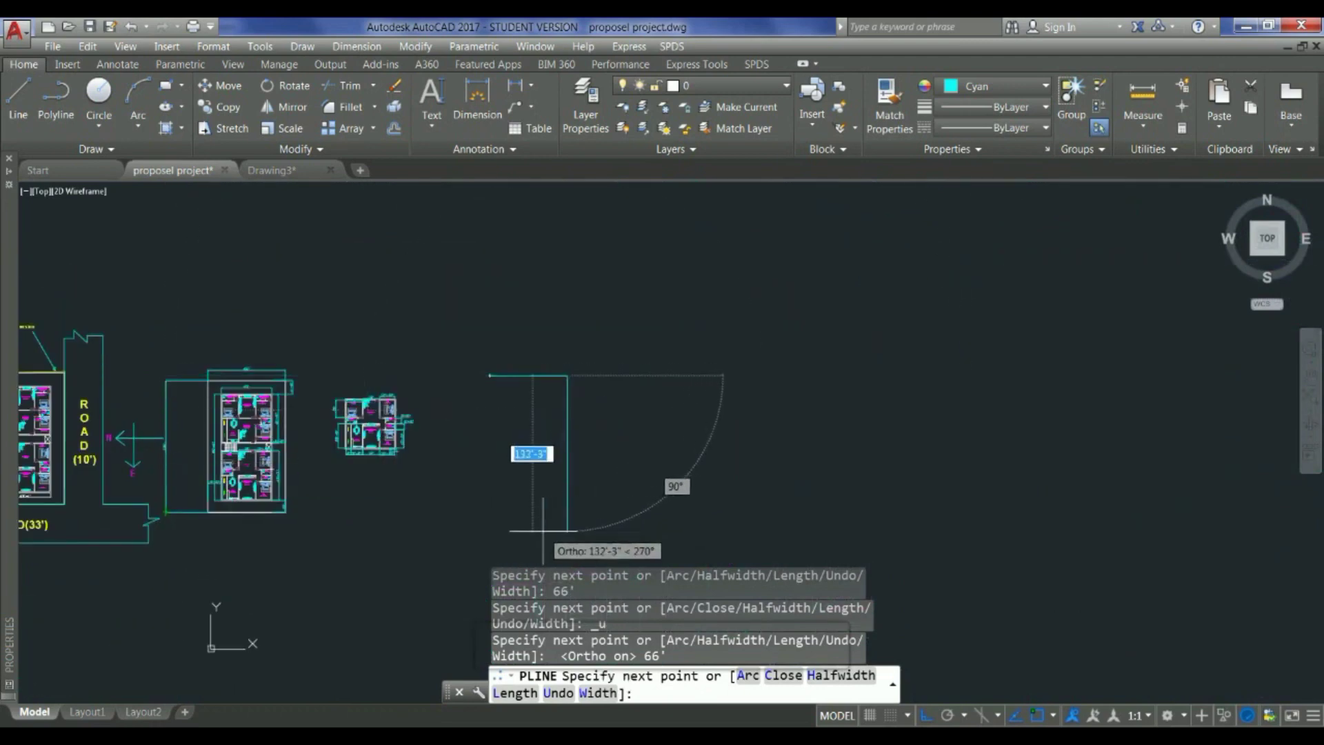
text(112)
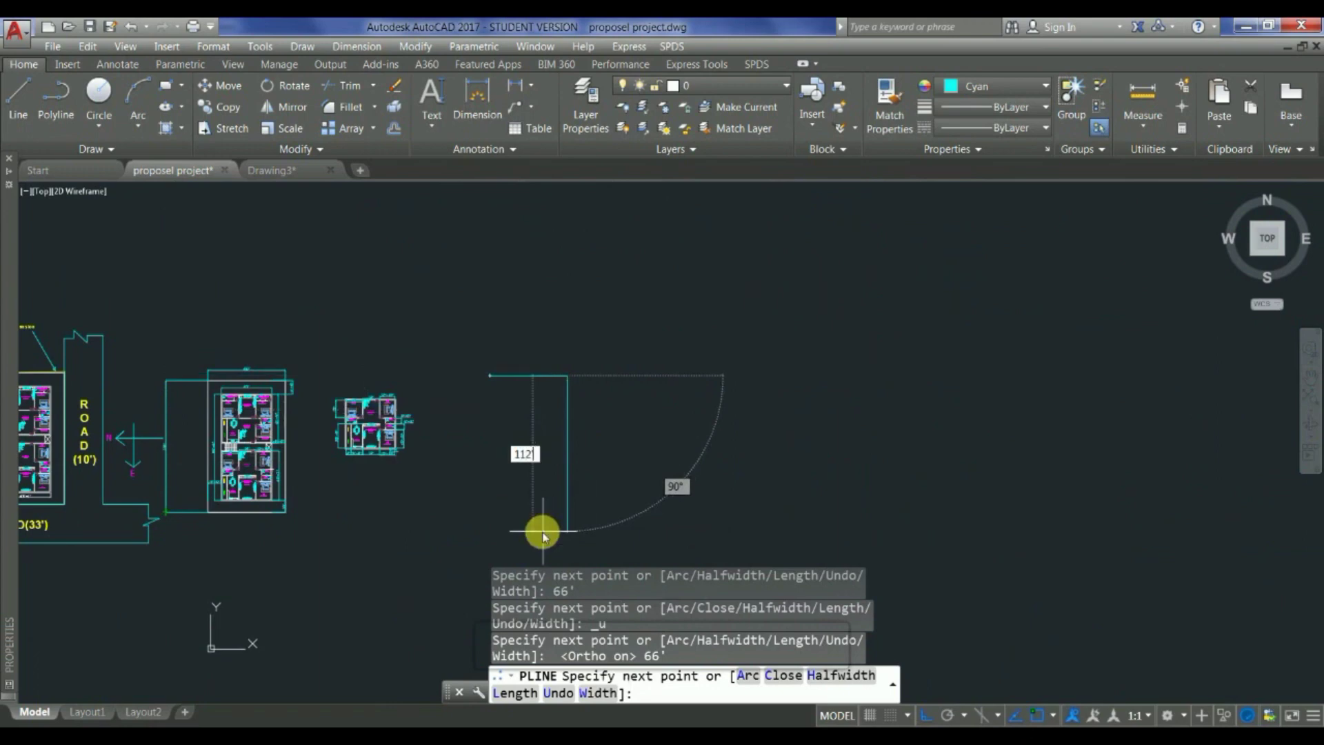
key(Return)
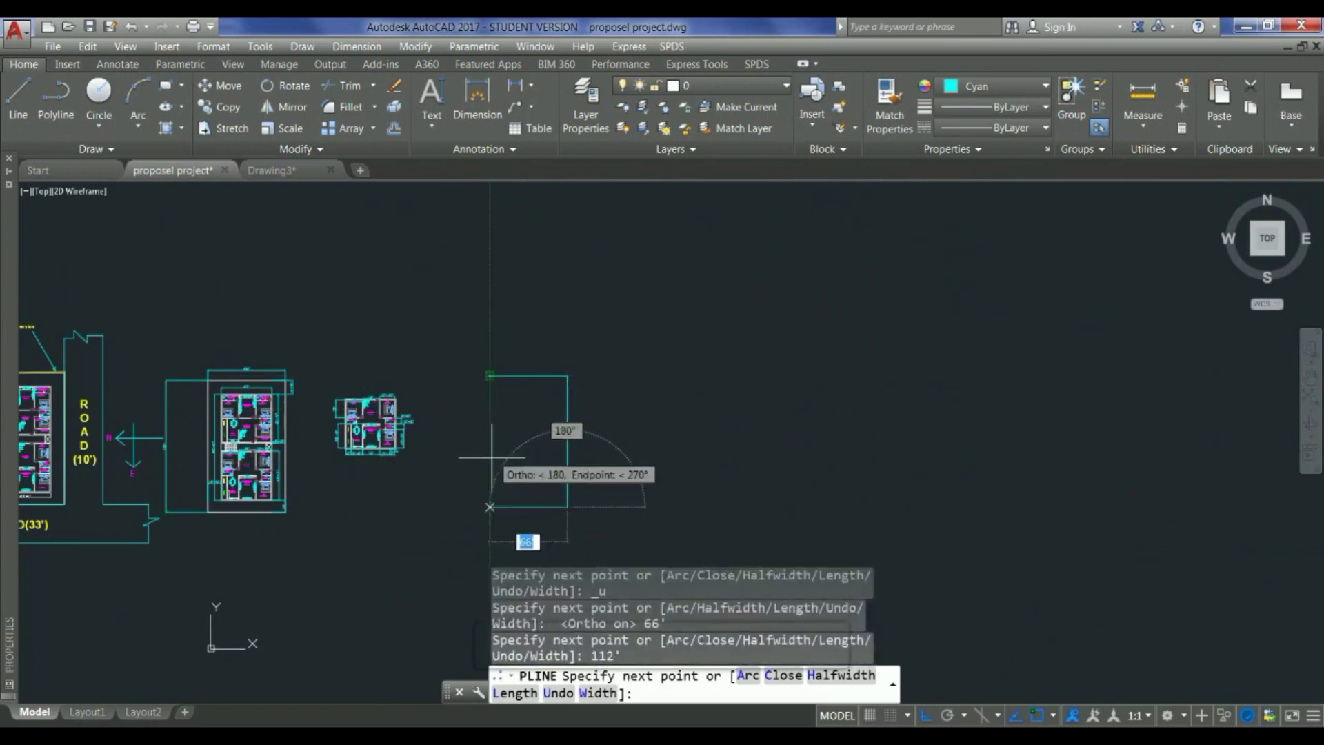
click(491, 507)
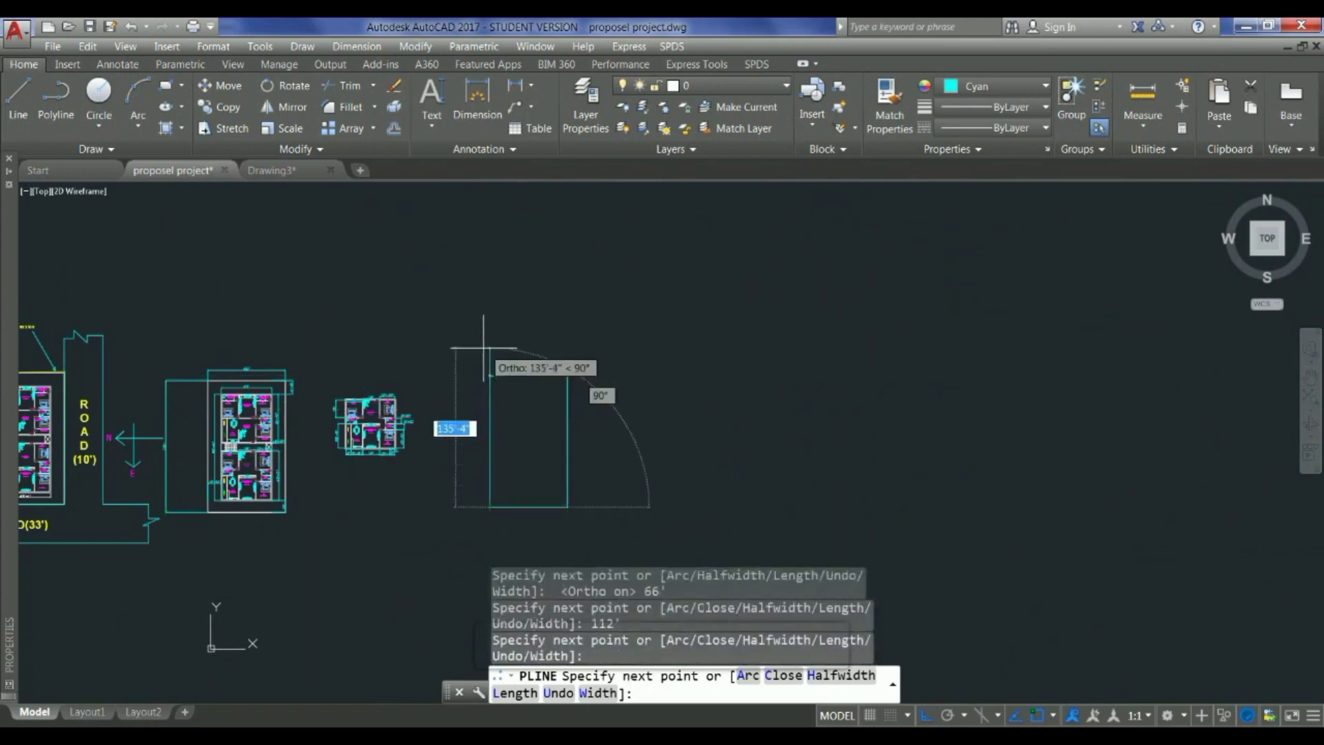
click(491, 376)
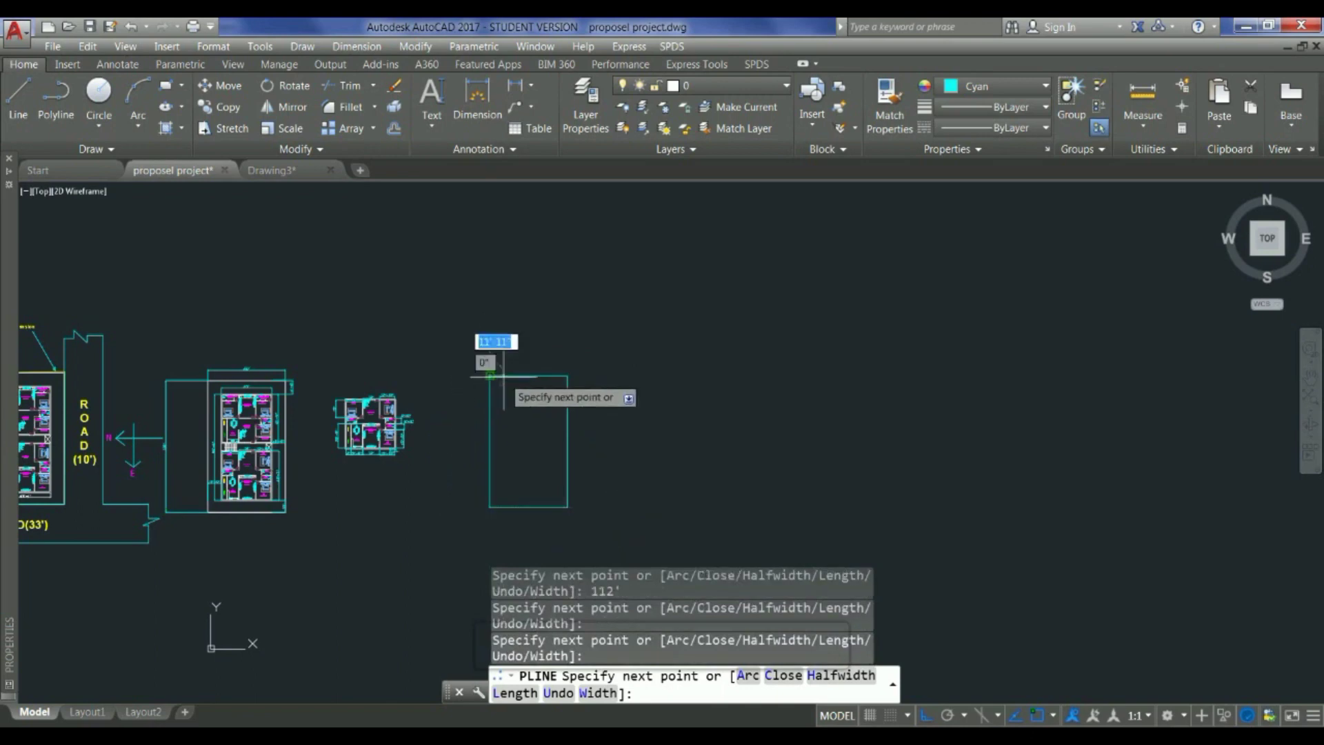
key(Escape)
Step: Examine the setback distances between the plot boundary and the building in the reference plan
scroll(473, 382, up, 2)
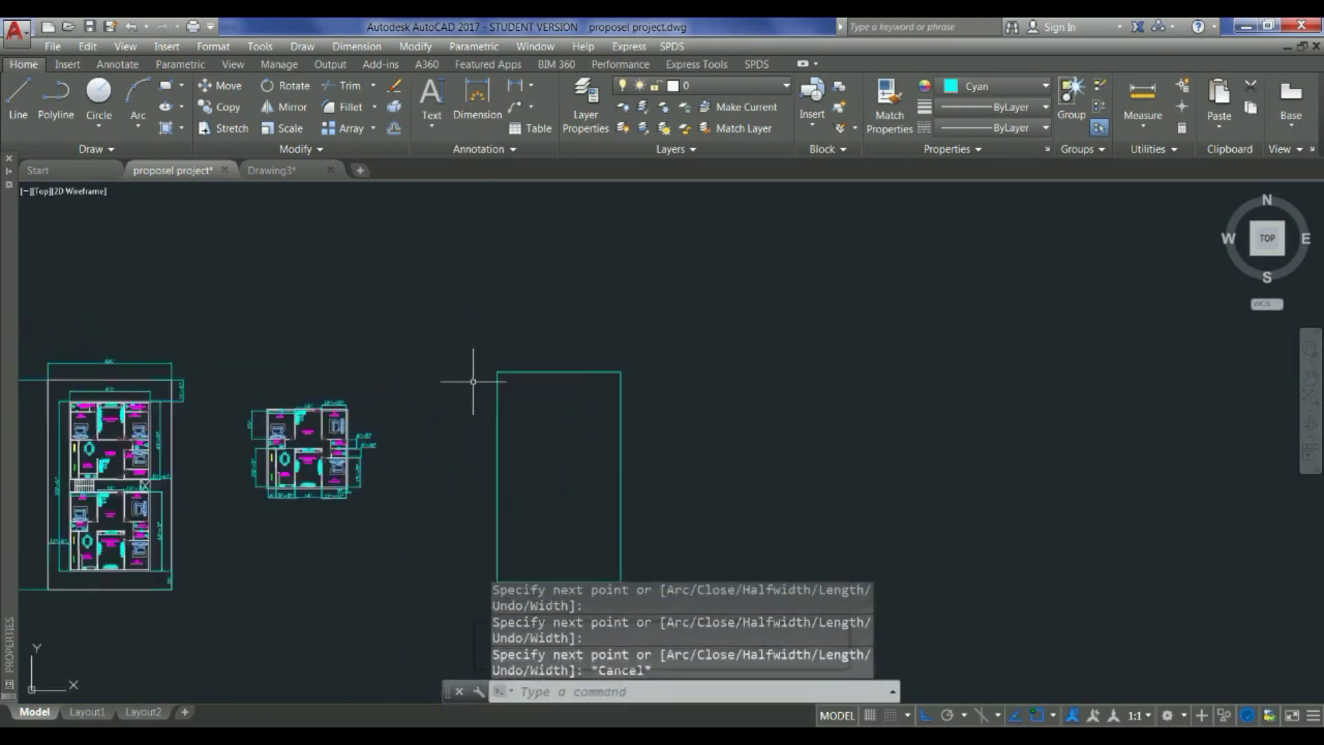
scroll(526, 361, down, 2)
scroll(509, 414, up, 2)
scroll(511, 413, down, 2)
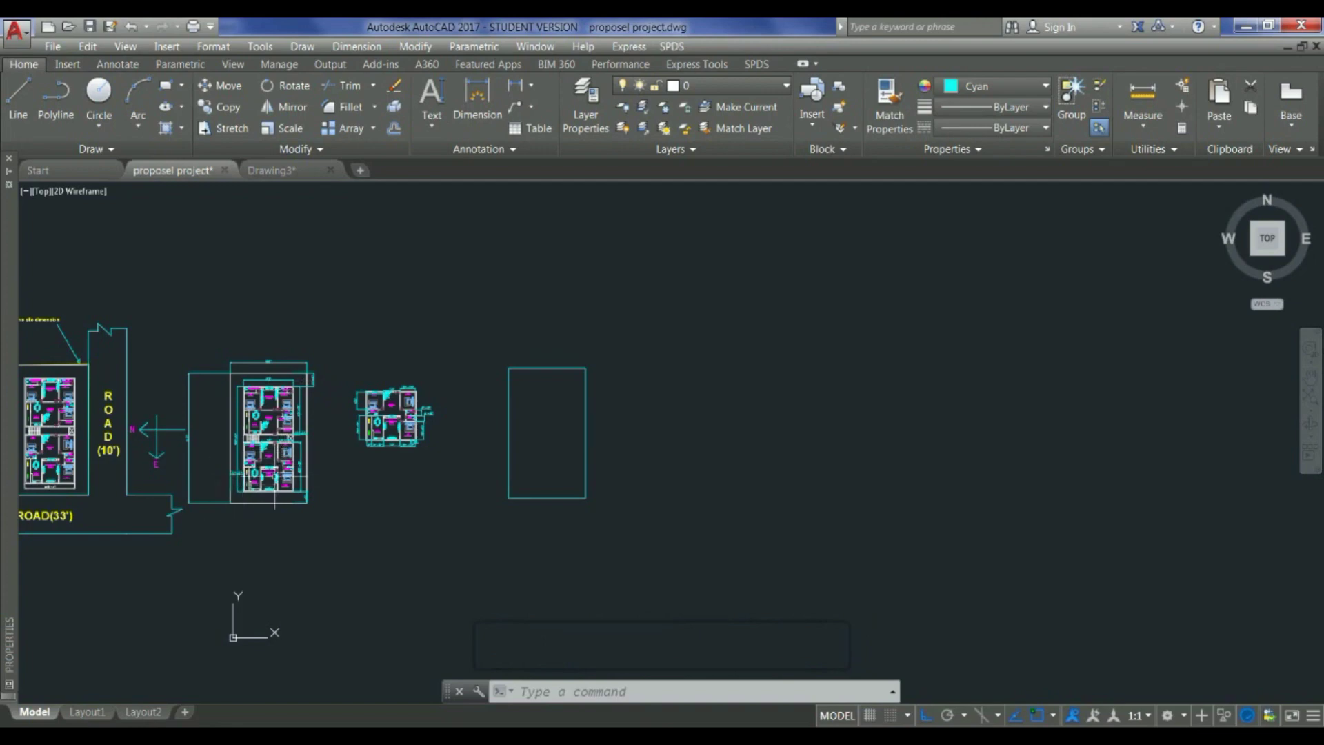
scroll(320, 413, up, 4)
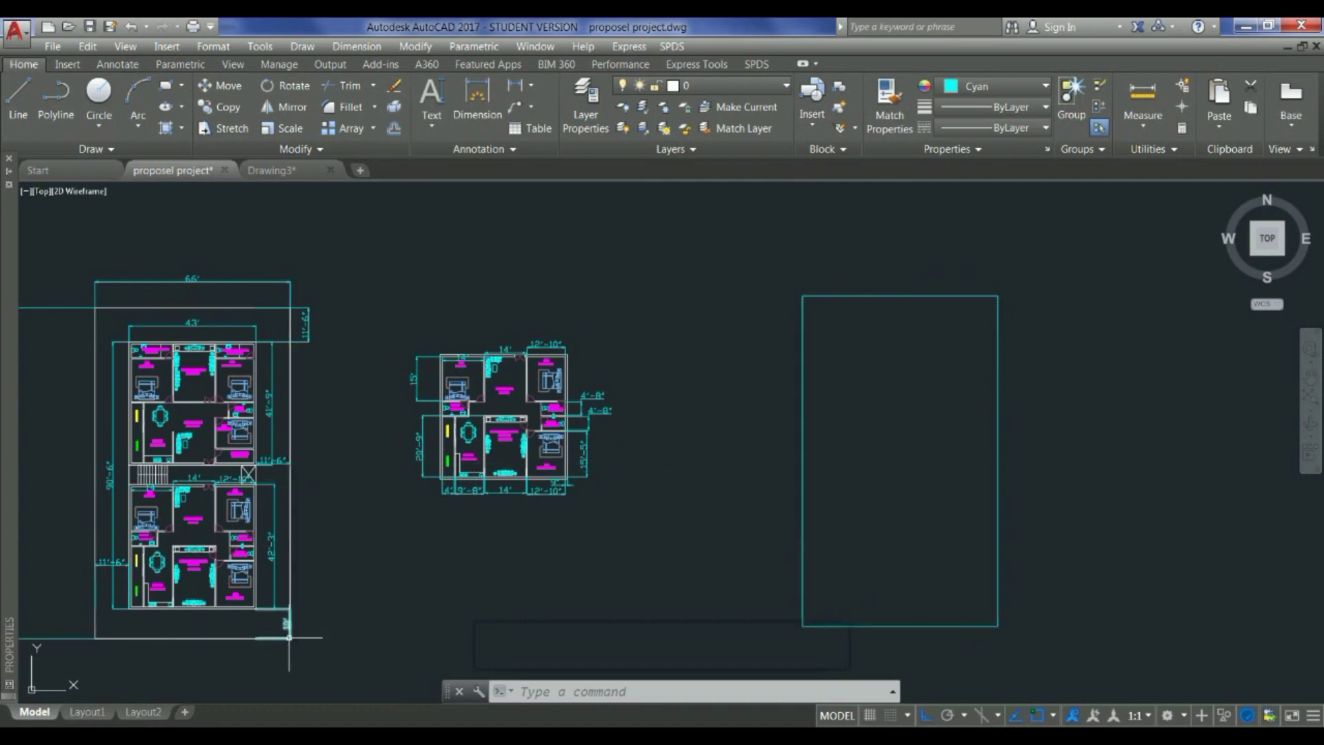
scroll(295, 609, down, 2)
scroll(280, 612, up, 4)
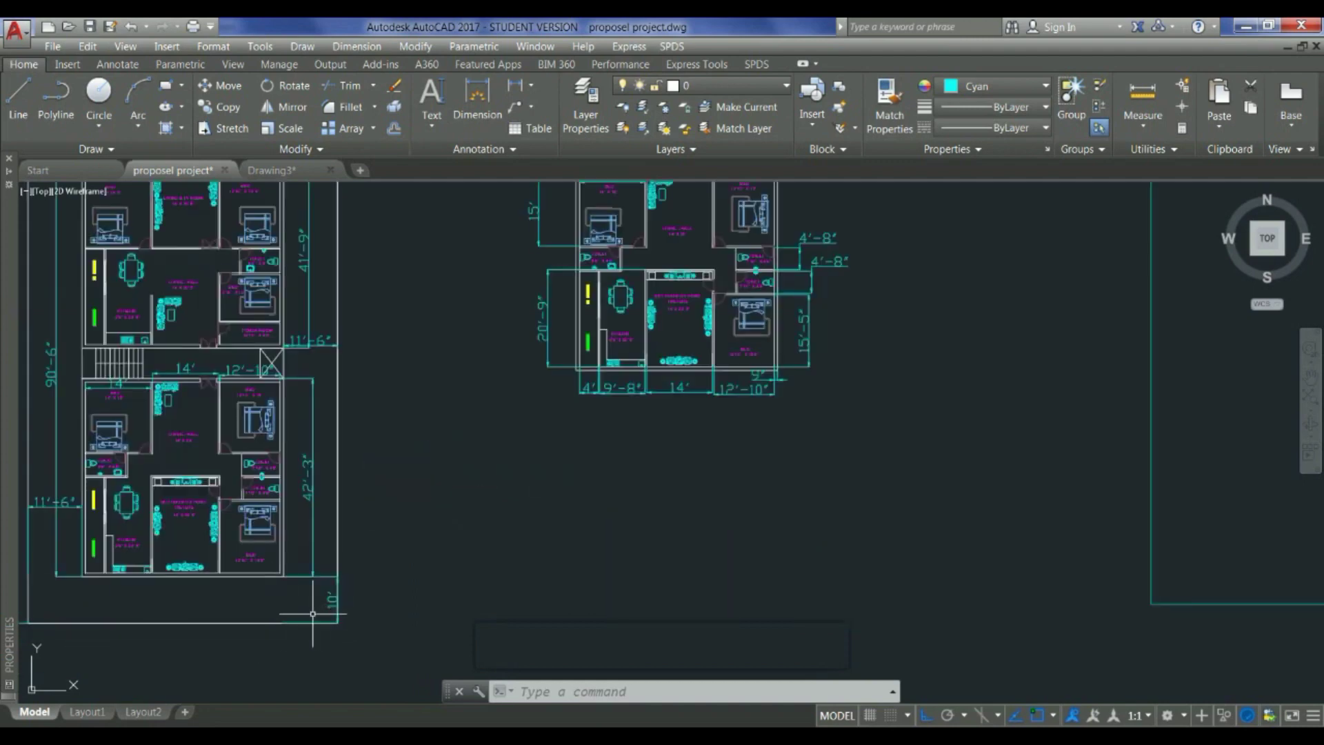
scroll(313, 613, down, 2)
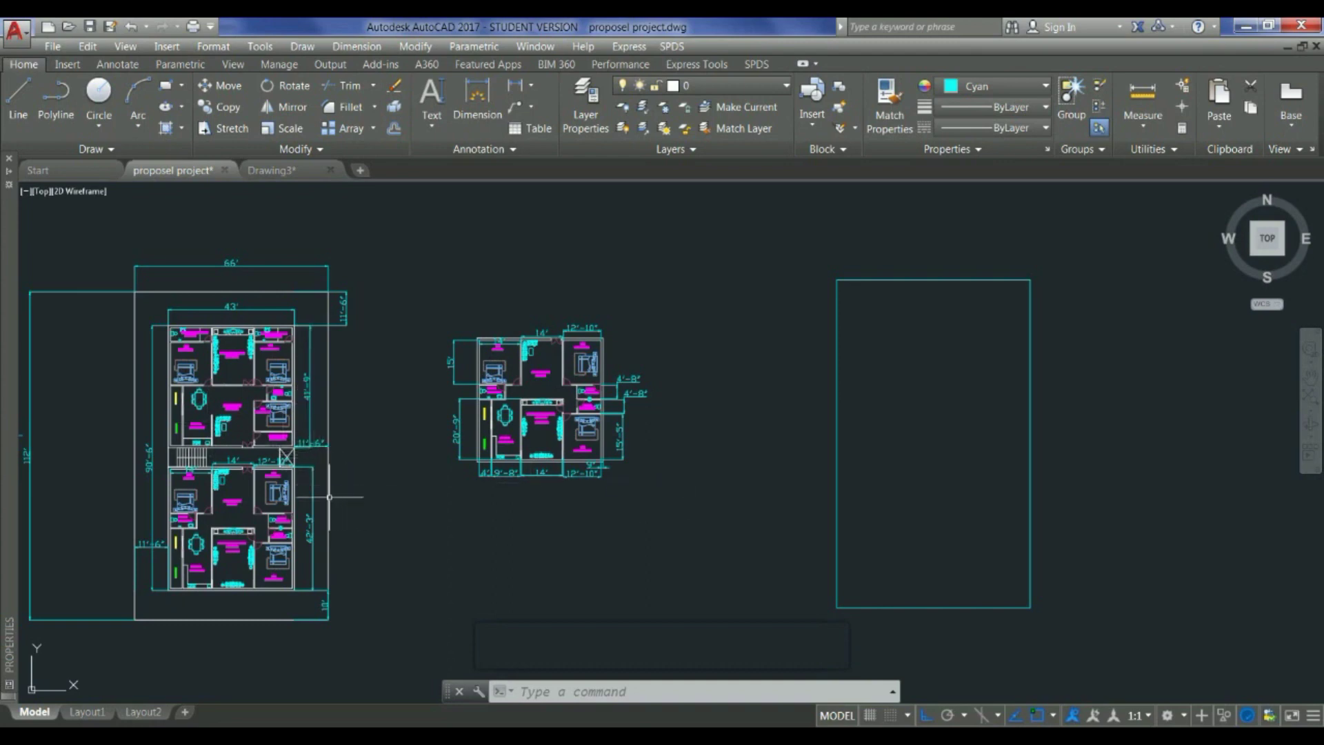
scroll(330, 496, down, 2)
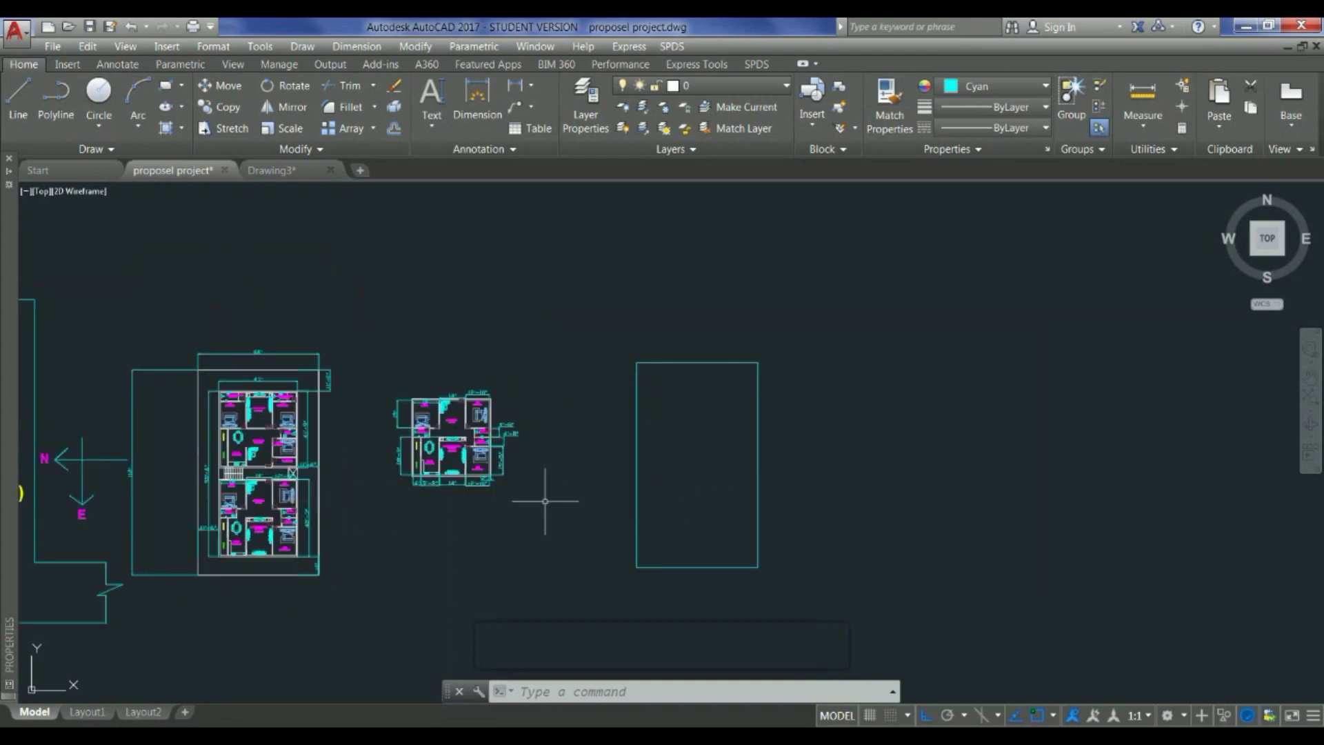
Step: Explode the new plot boundary rectangle into separate lines
click(717, 361)
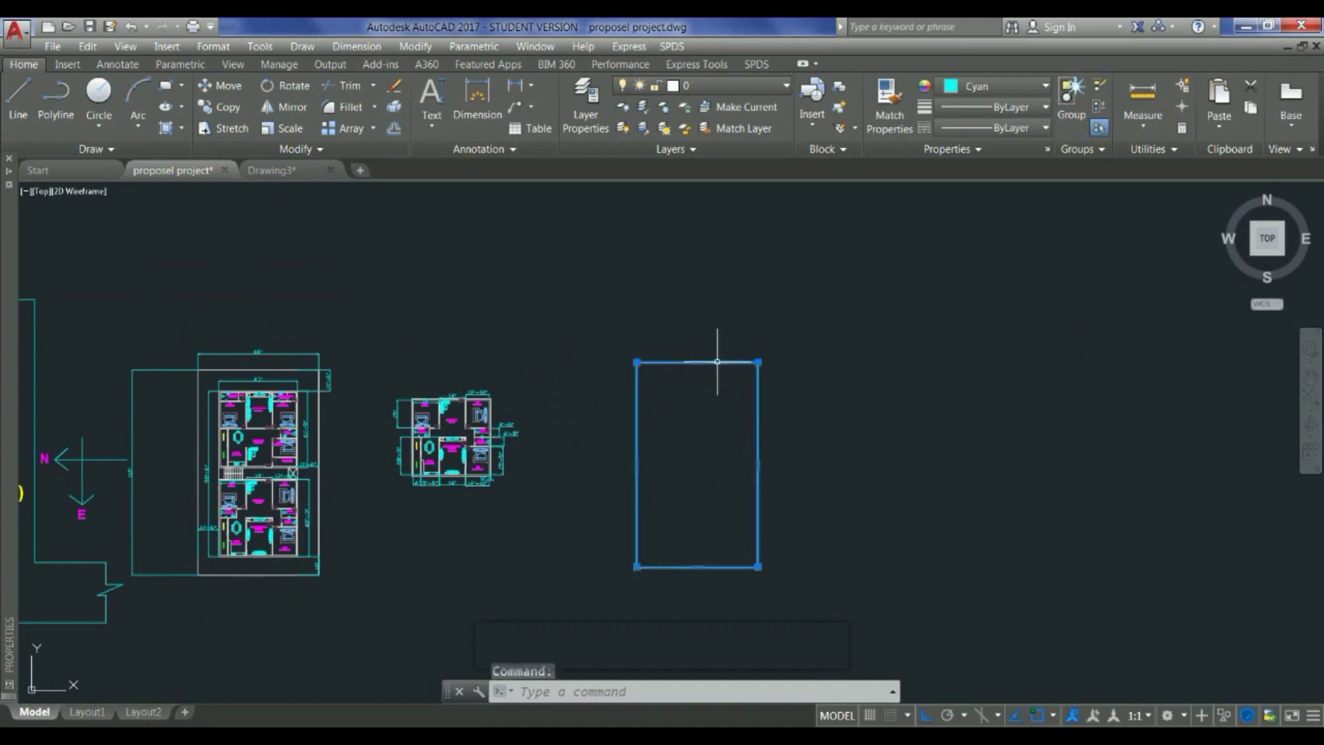
text(x)
key(Return)
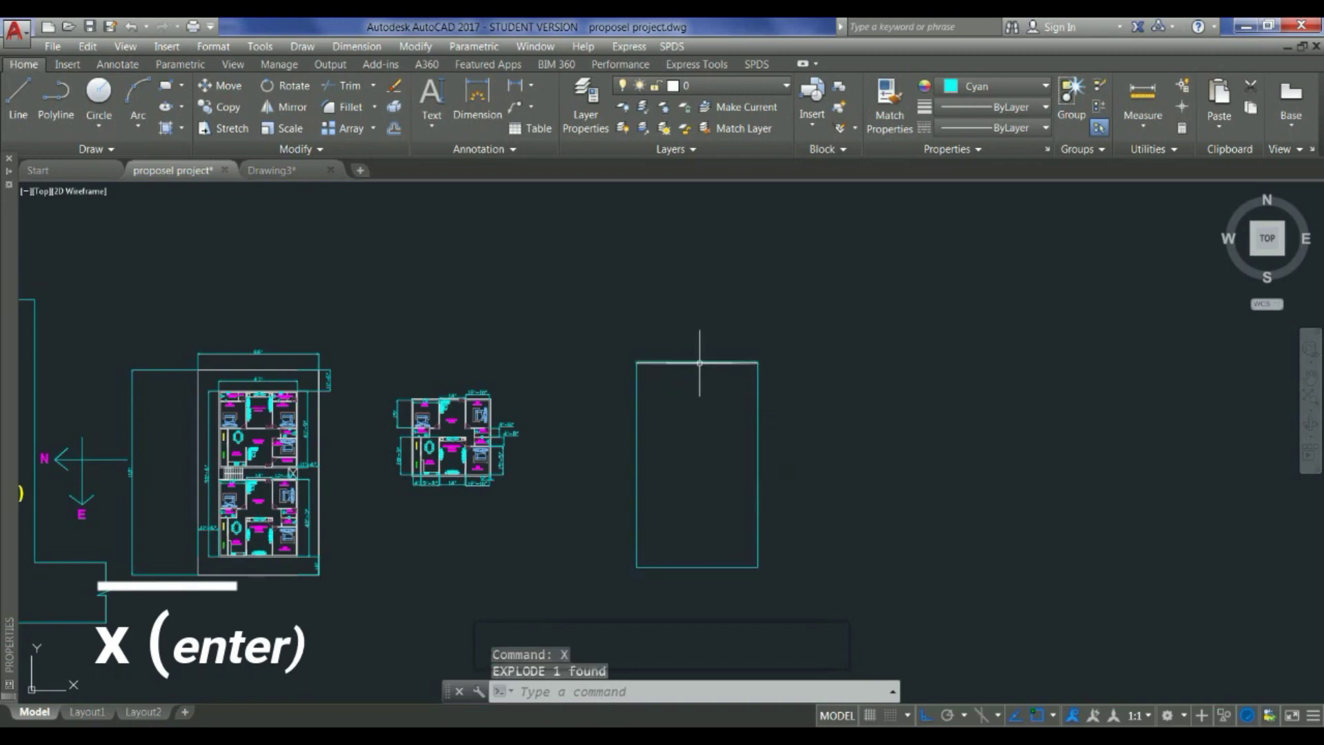
Step: Offset the top edge of the new plot boundary 11.5' inward
click(699, 364)
text(o)
key(Return)
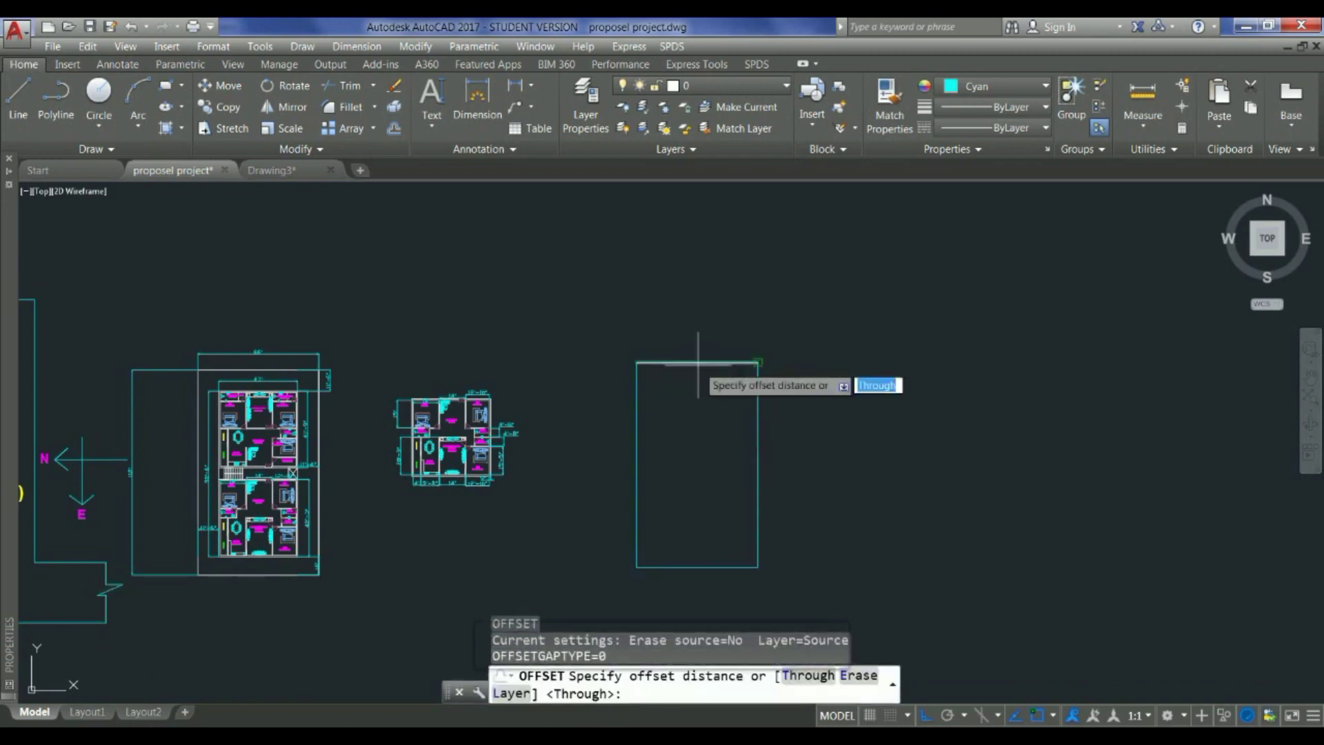
scroll(312, 385, up, 6)
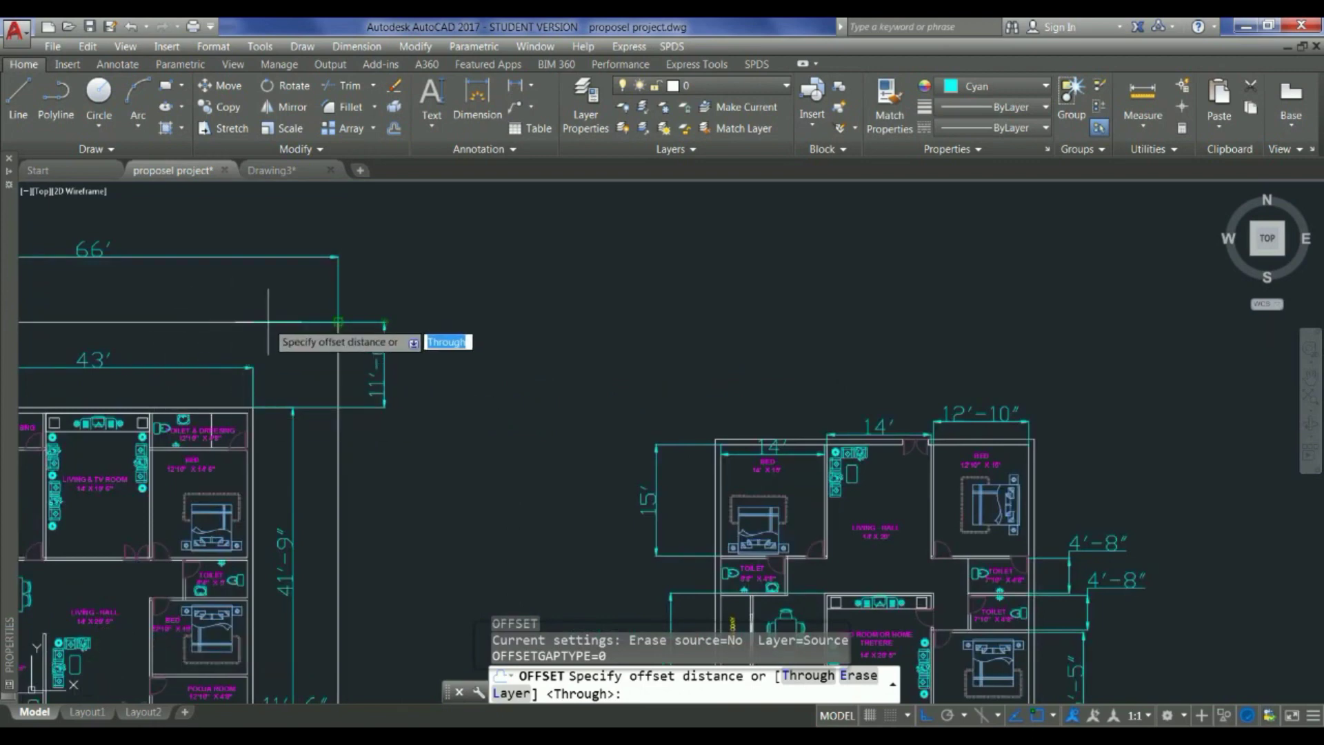
scroll(150, 336, down, 4)
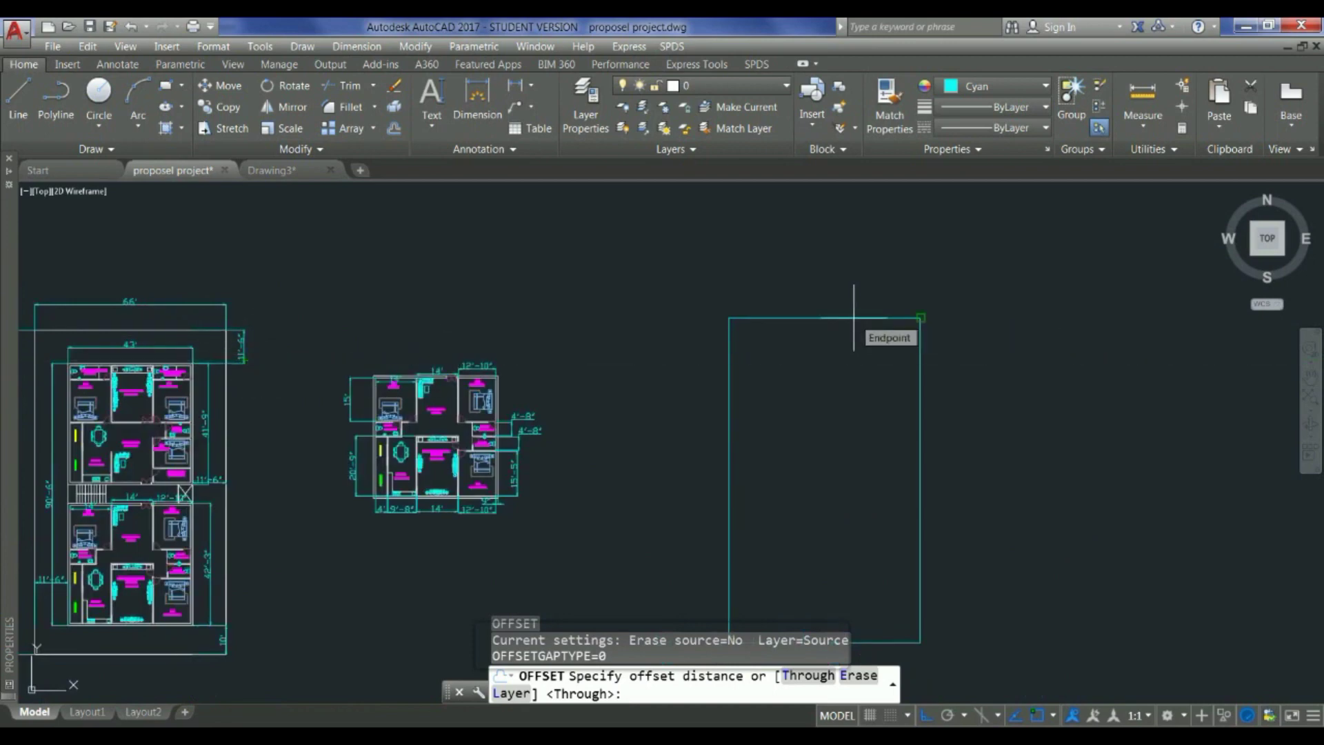
text(11)
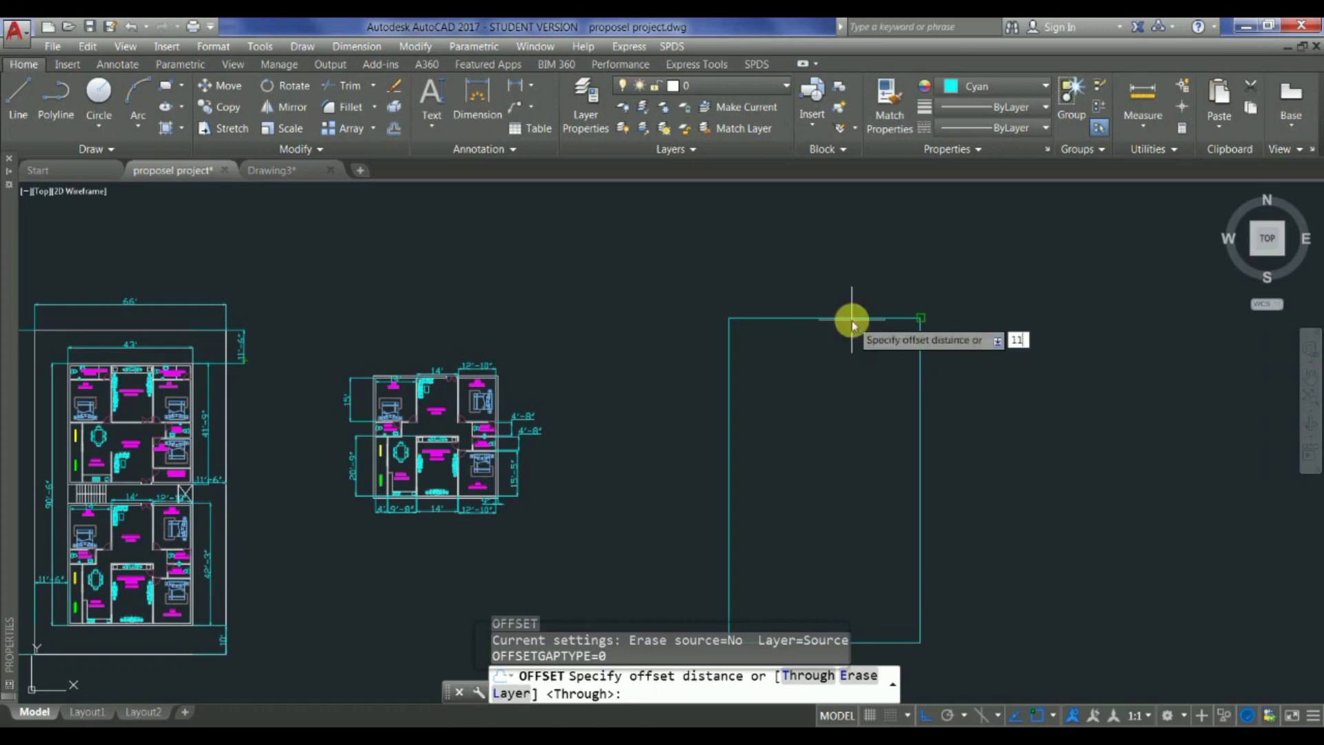
text('5)
key(Return)
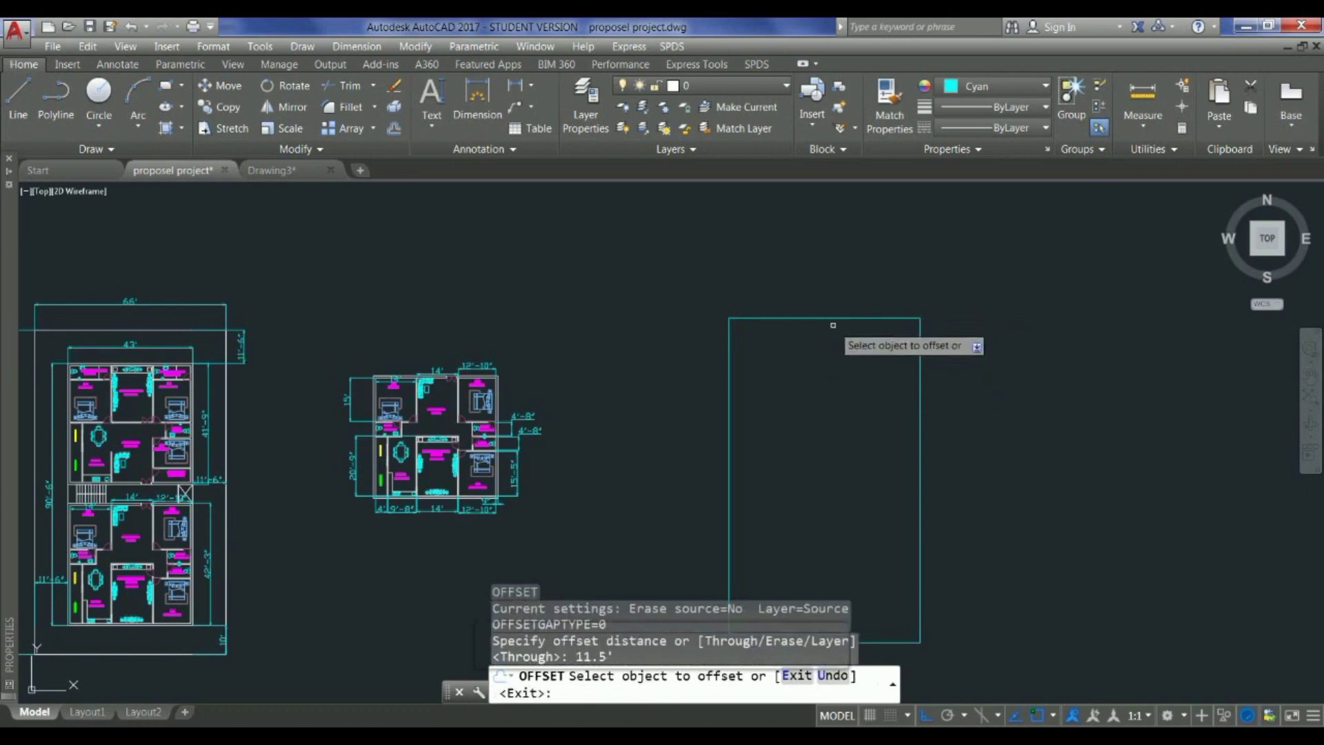
click(832, 316)
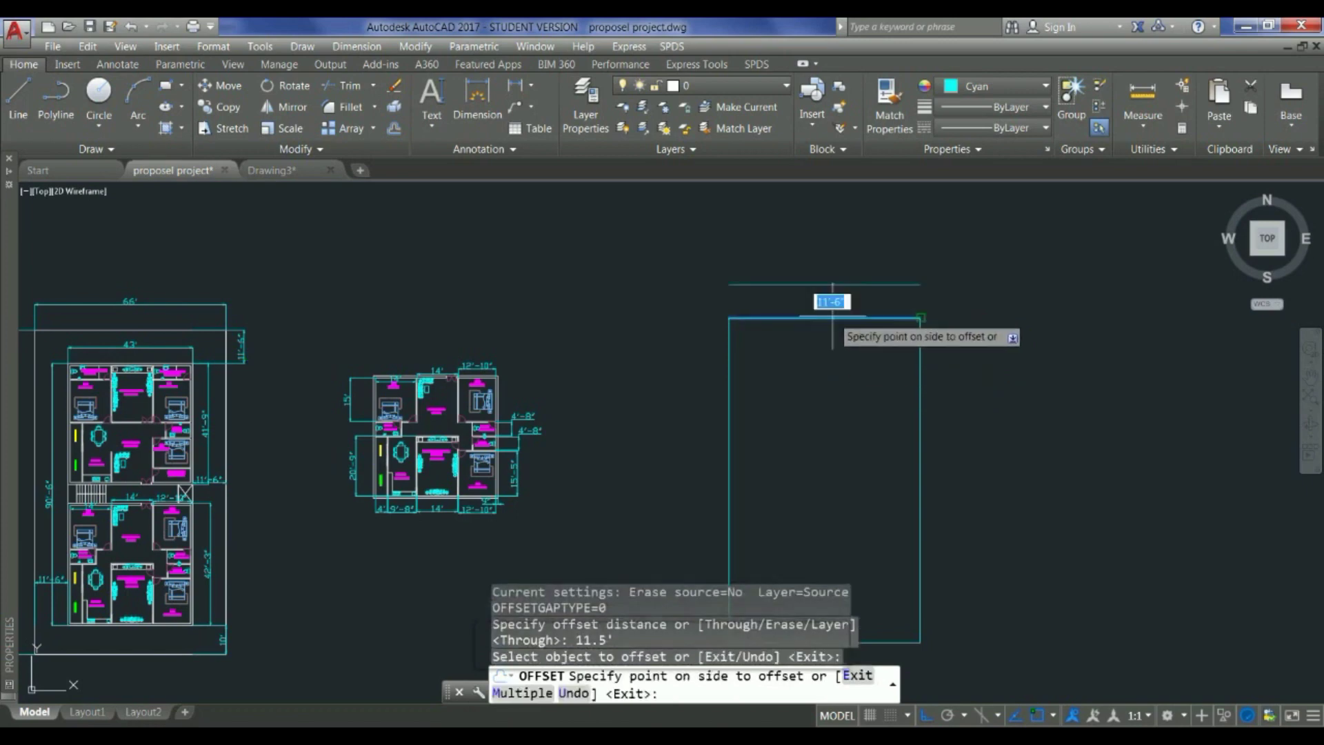
click(840, 378)
Step: Offset the right and left plot boundary edges inward by the same 11.5' distance
click(925, 400)
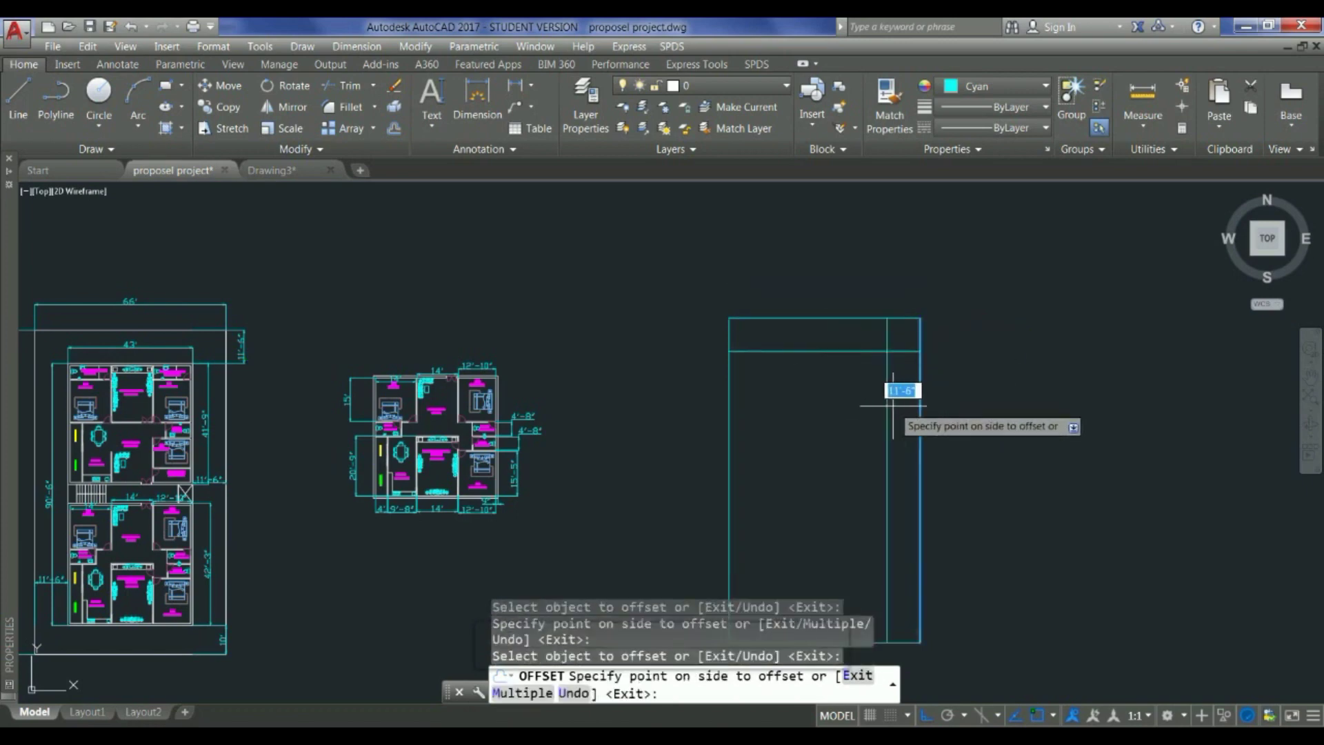
click(893, 379)
click(730, 407)
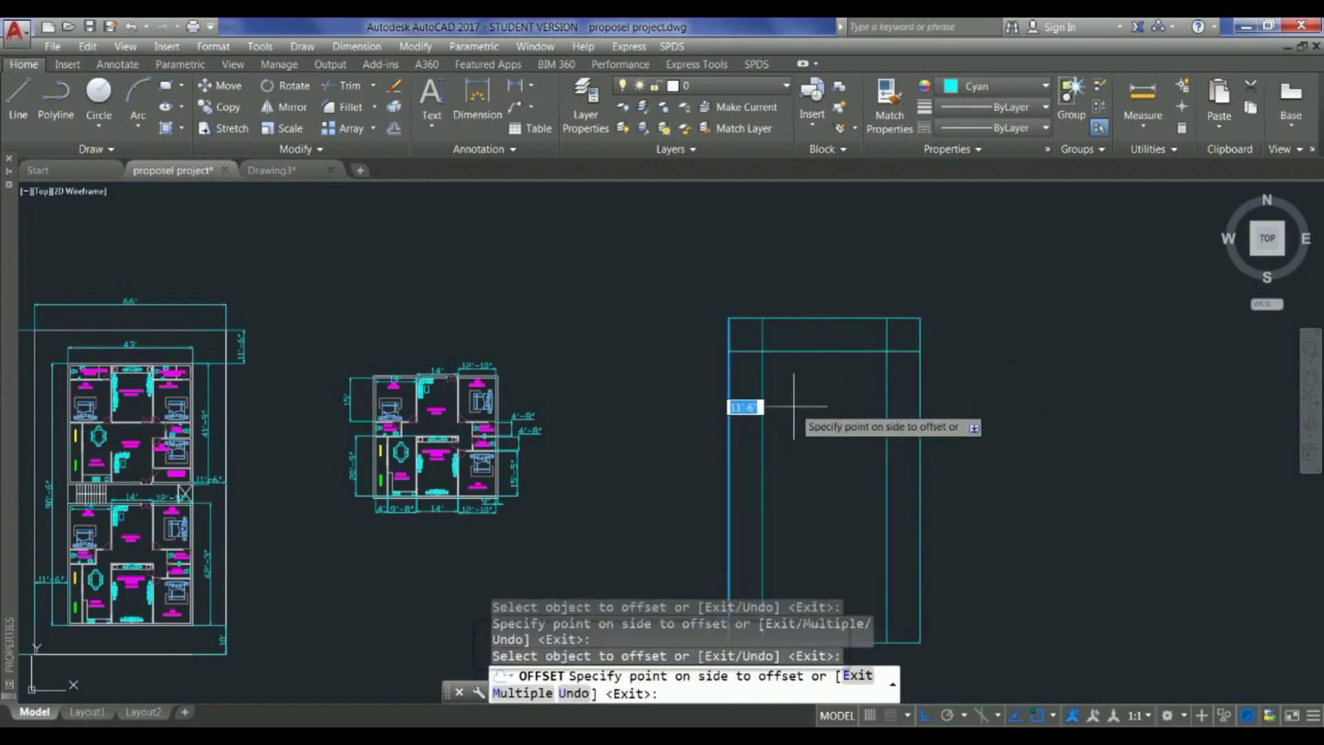
click(783, 385)
scroll(705, 351, down, 4)
scroll(770, 433, up, 2)
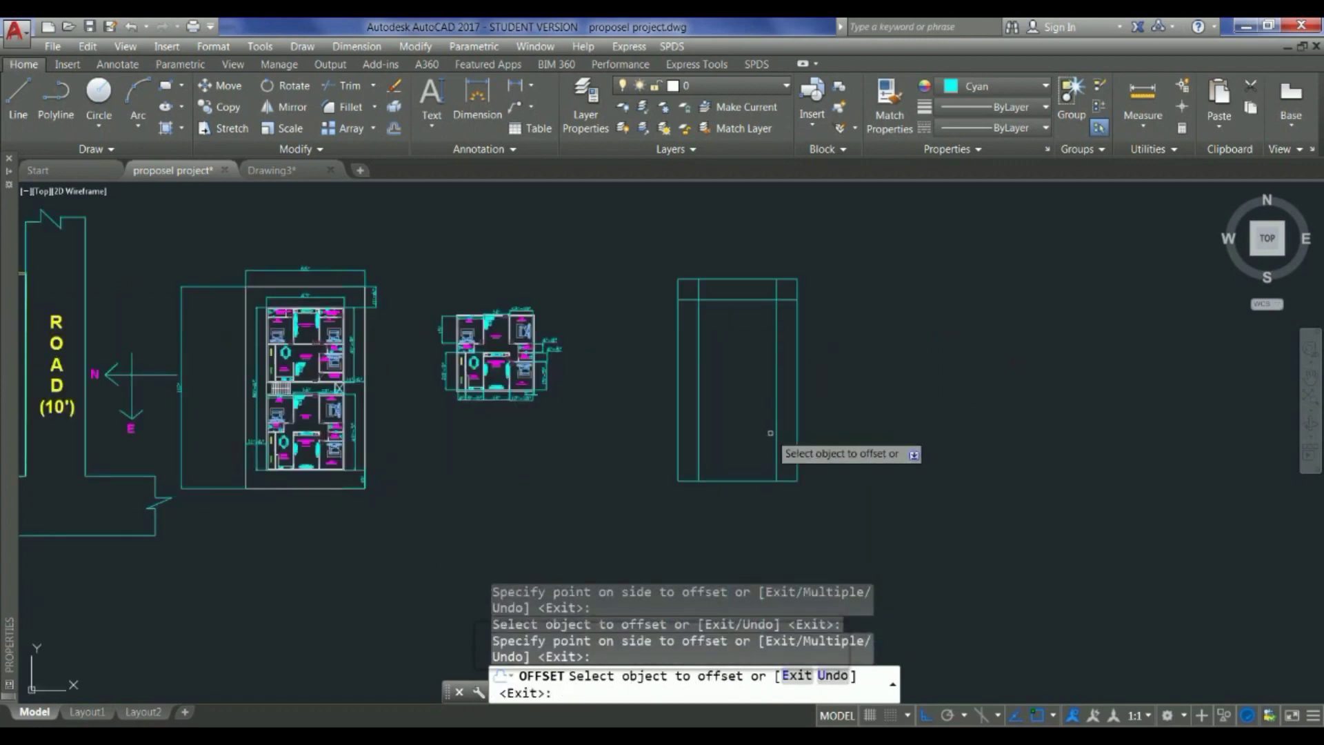
key(Escape)
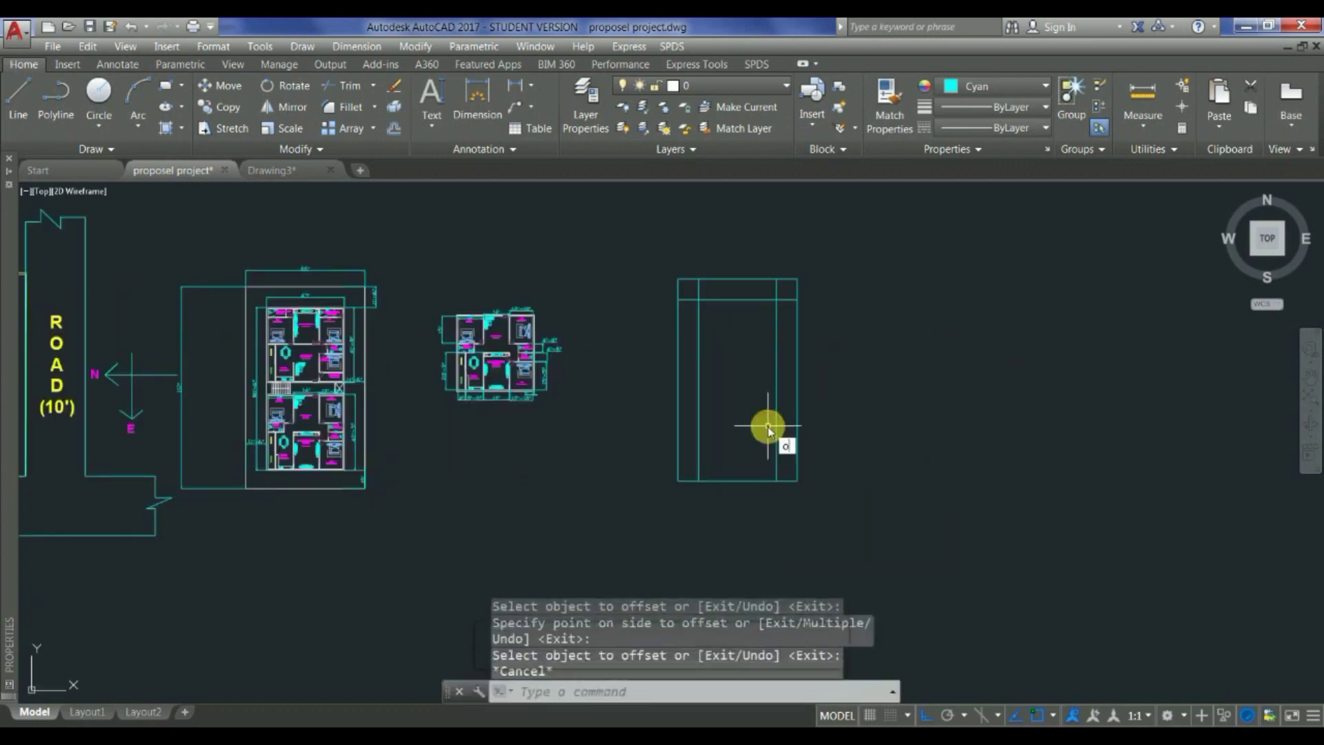
Step: Offset the bottom edge of the plot boundary 10' inward
text(o)
key(Return)
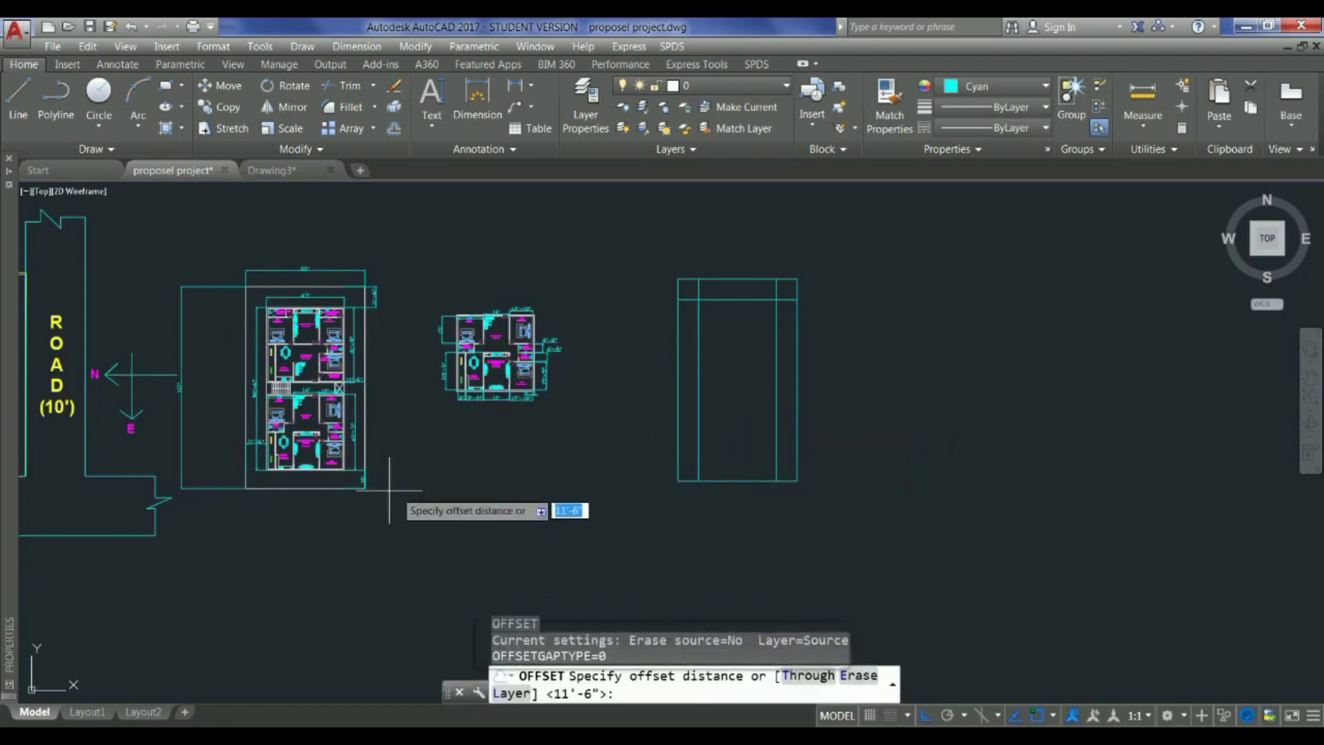
scroll(390, 491, up, 1)
scroll(296, 497, down, 4)
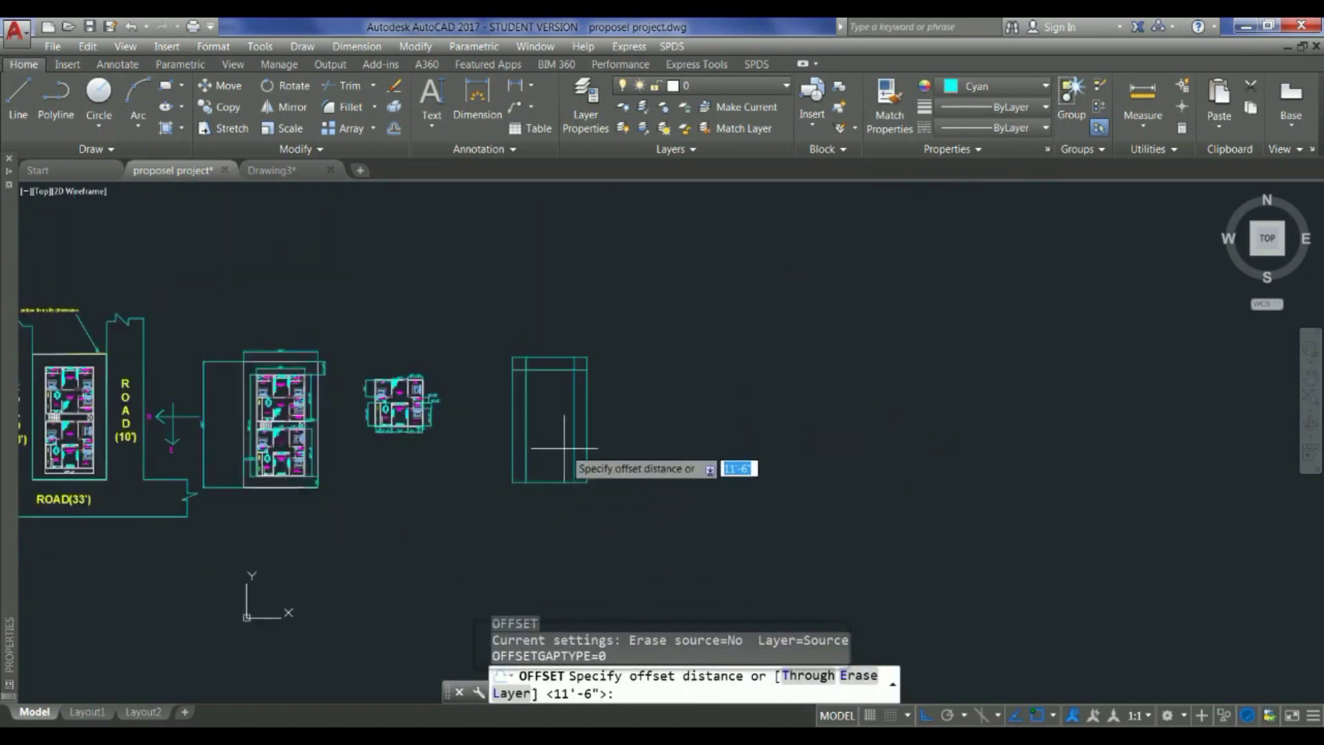
scroll(564, 476, up, 4)
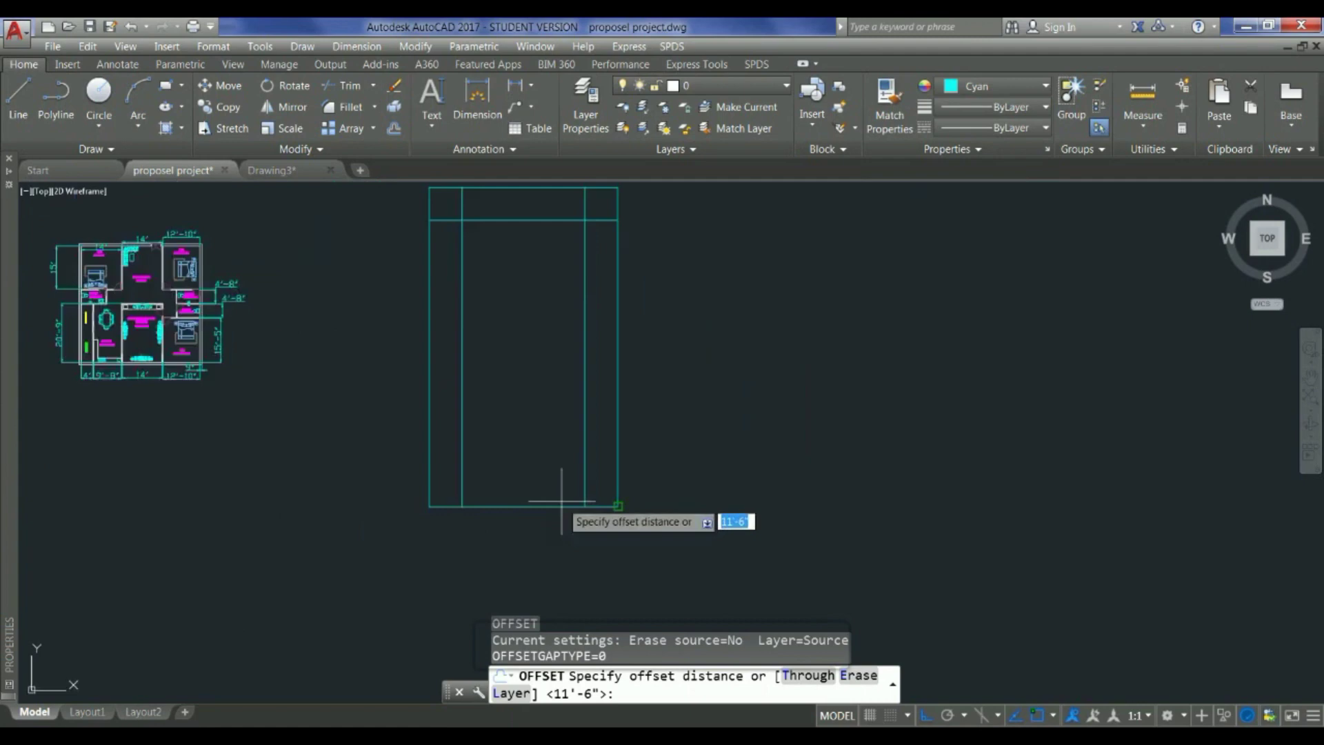
text(10)
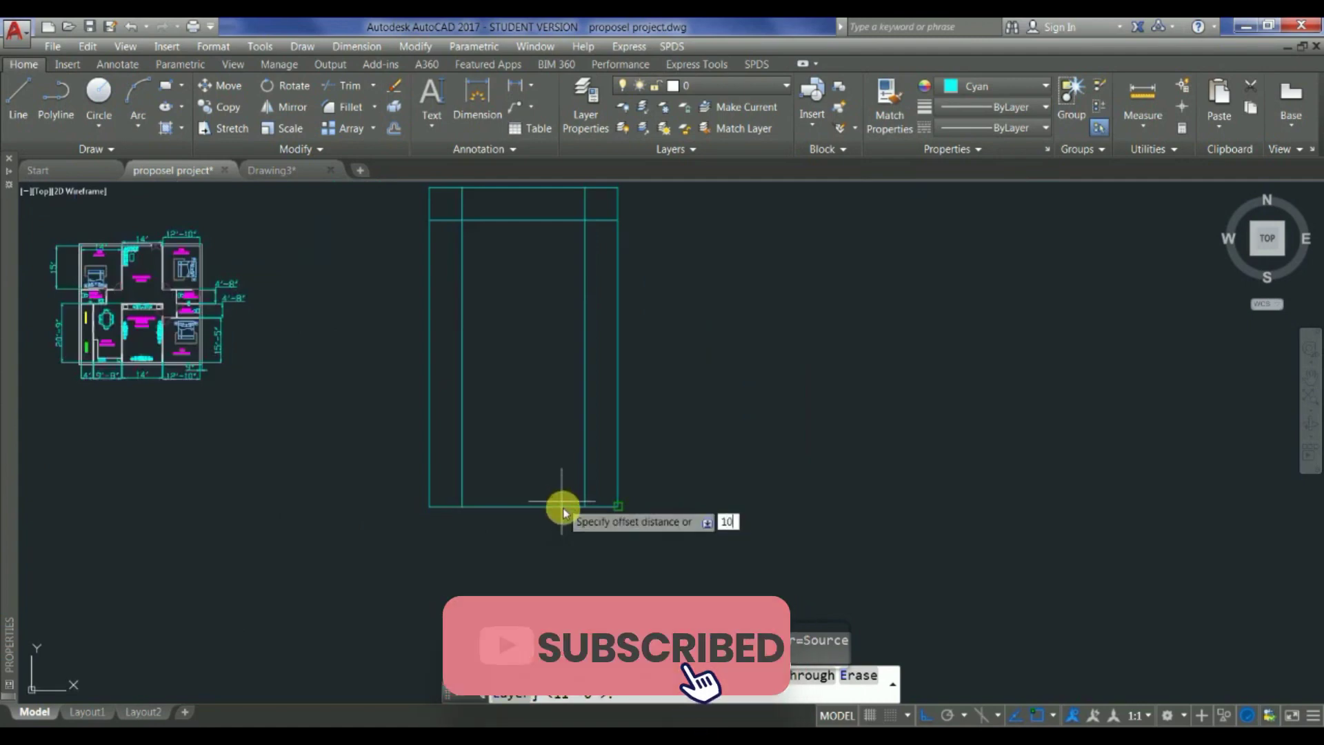
key(Return)
click(560, 507)
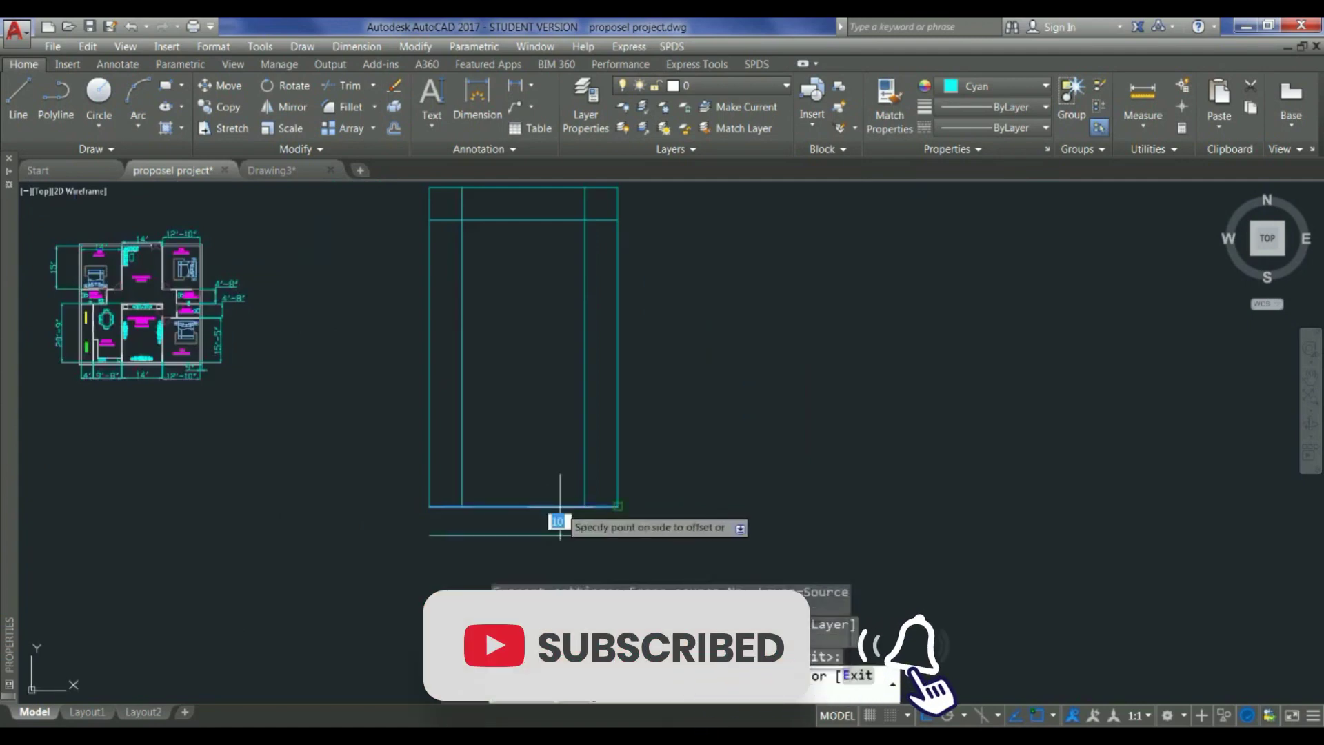
click(560, 469)
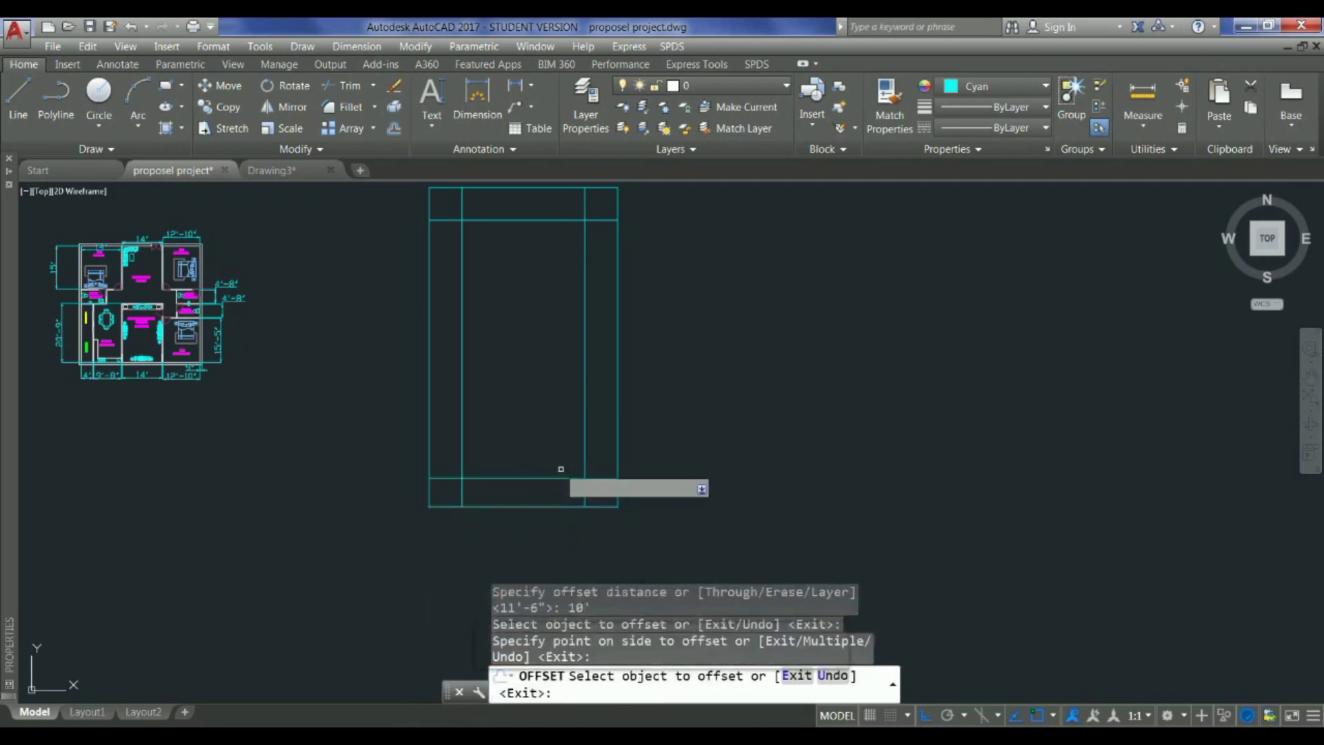
key(Escape)
Step: Trim the overhanging ends of the offset lines at both bottom corners, using all objects as cutting edges
text(t)
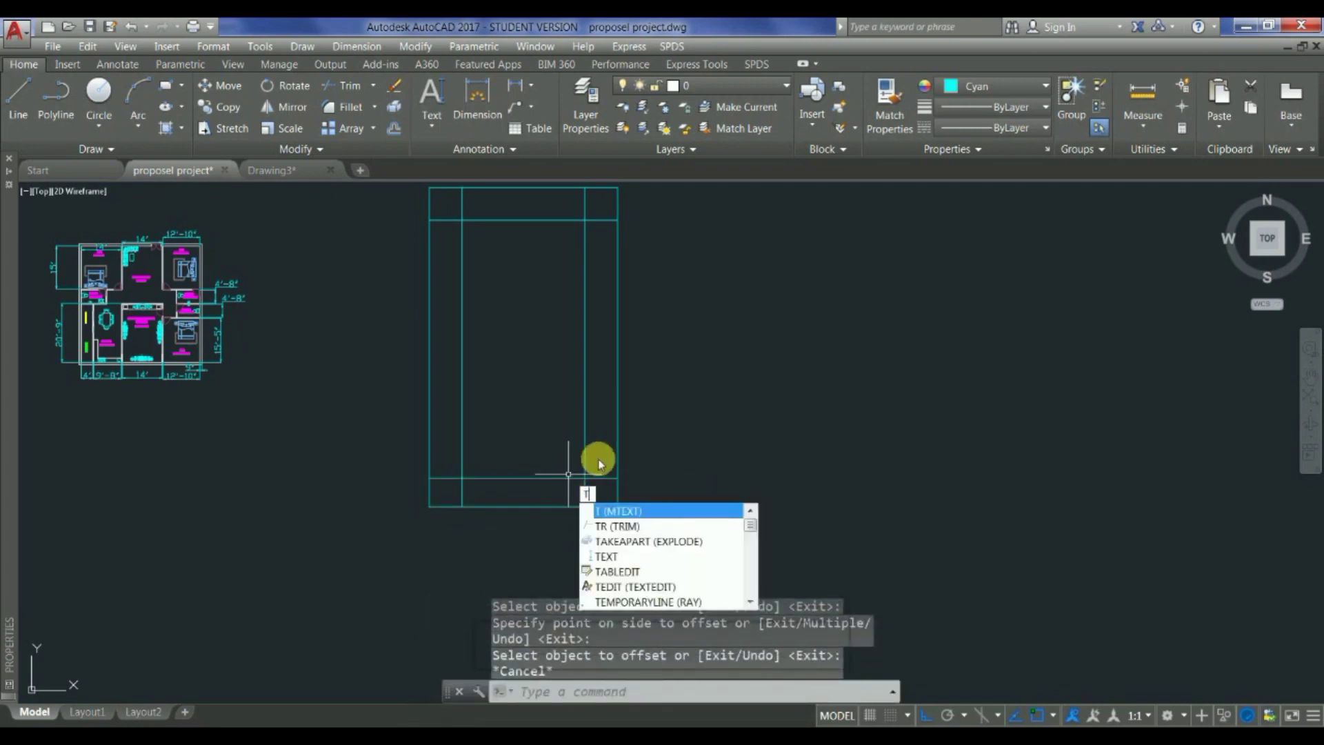
text(r)
key(Return)
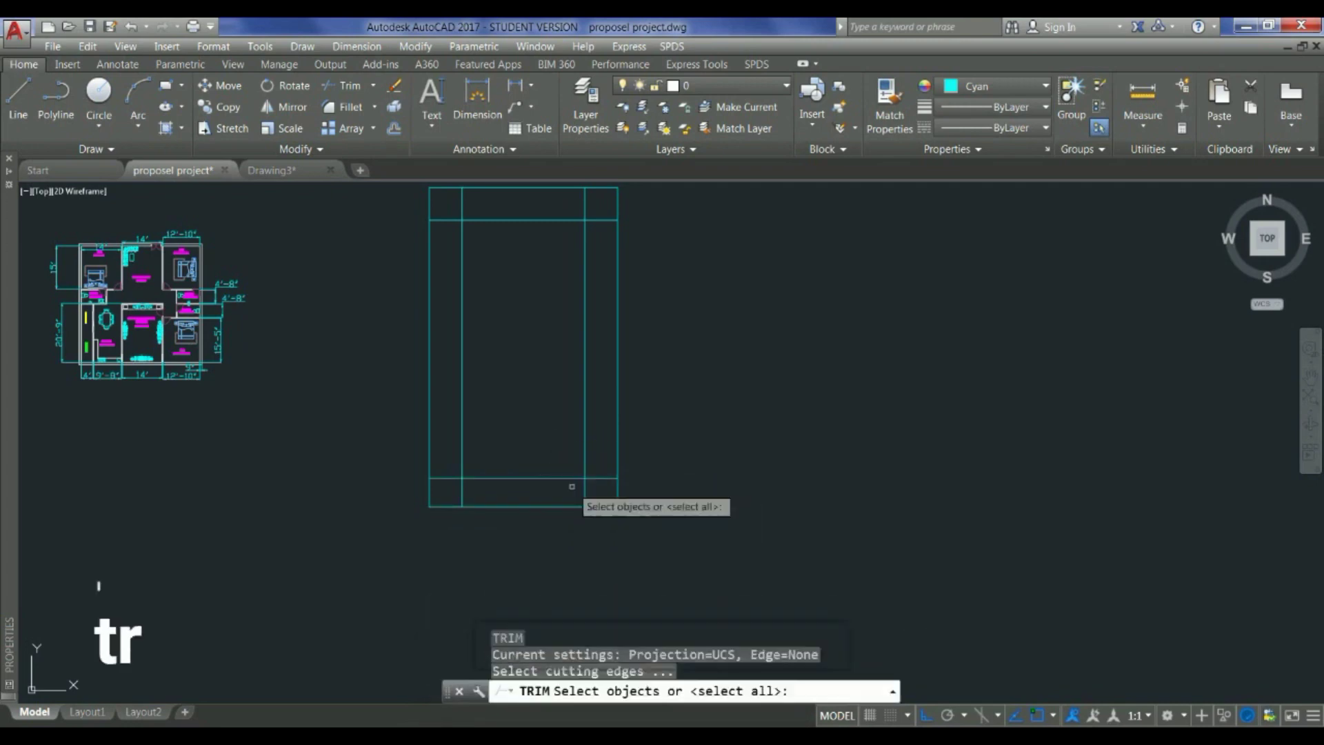
key(Return)
click(605, 493)
click(594, 482)
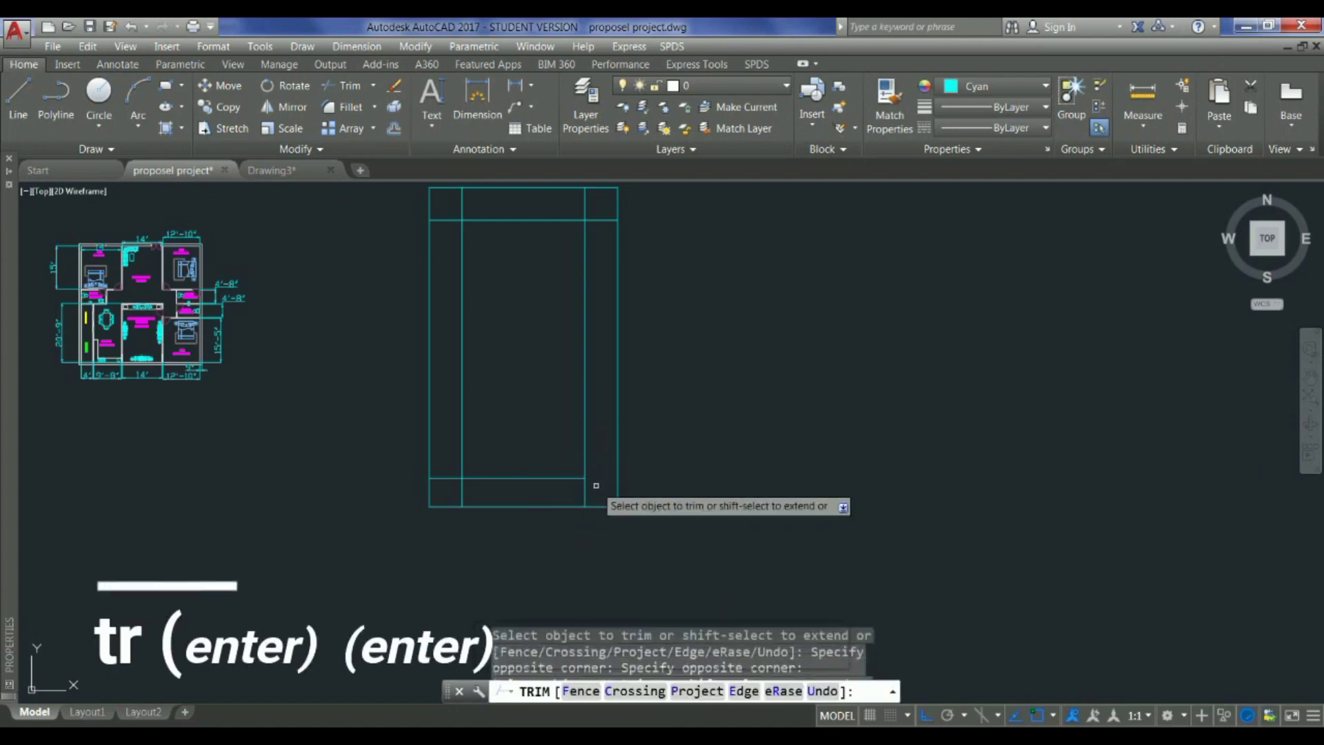
click(593, 496)
click(453, 484)
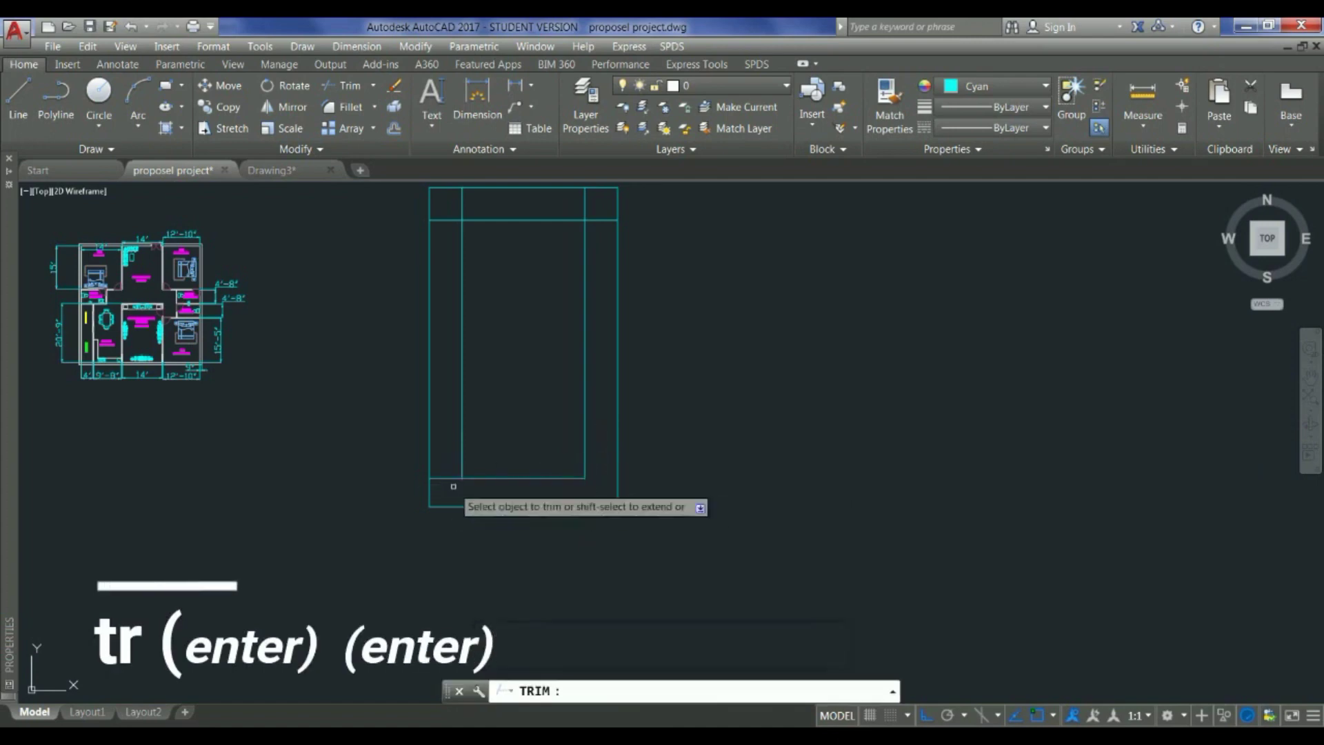
click(453, 485)
click(441, 440)
Step: Trim the overhanging offset line ends at both top corners to leave a closed inner rectangle
click(474, 201)
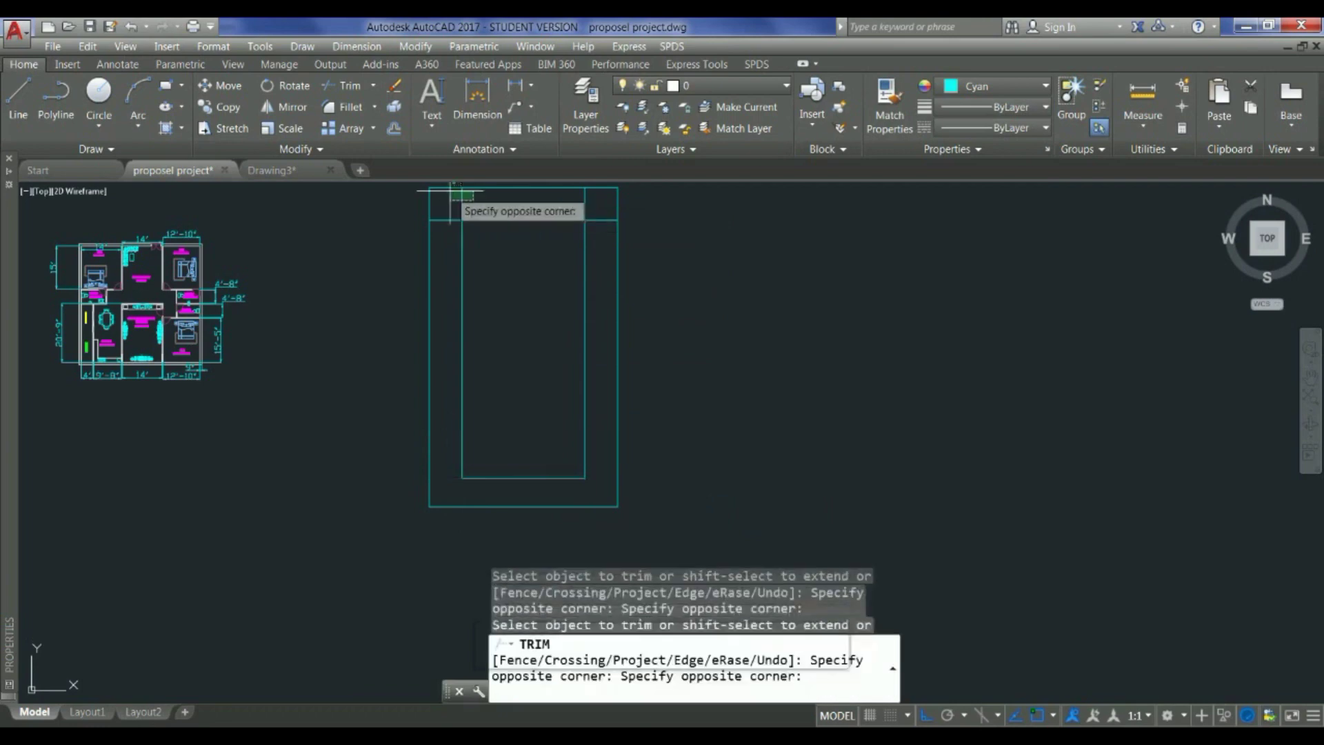
click(445, 184)
click(434, 213)
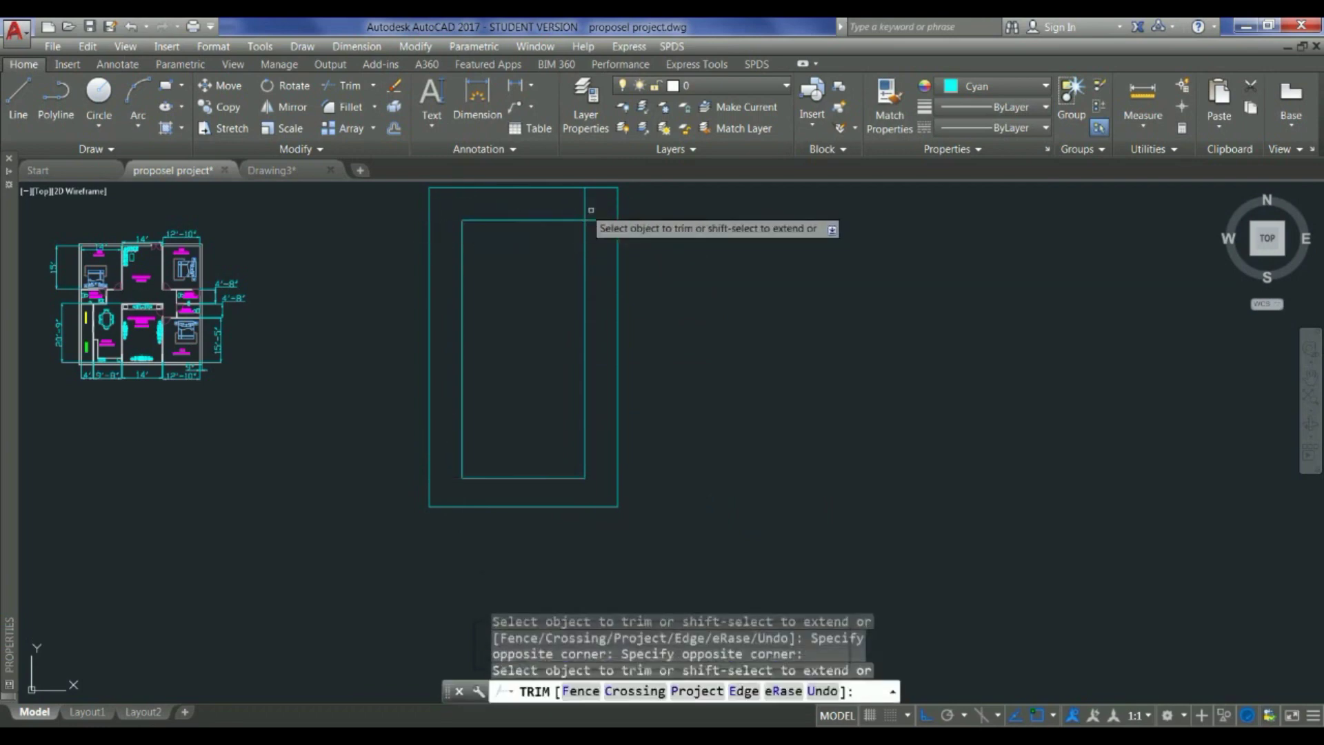
click(610, 234)
click(592, 207)
click(592, 205)
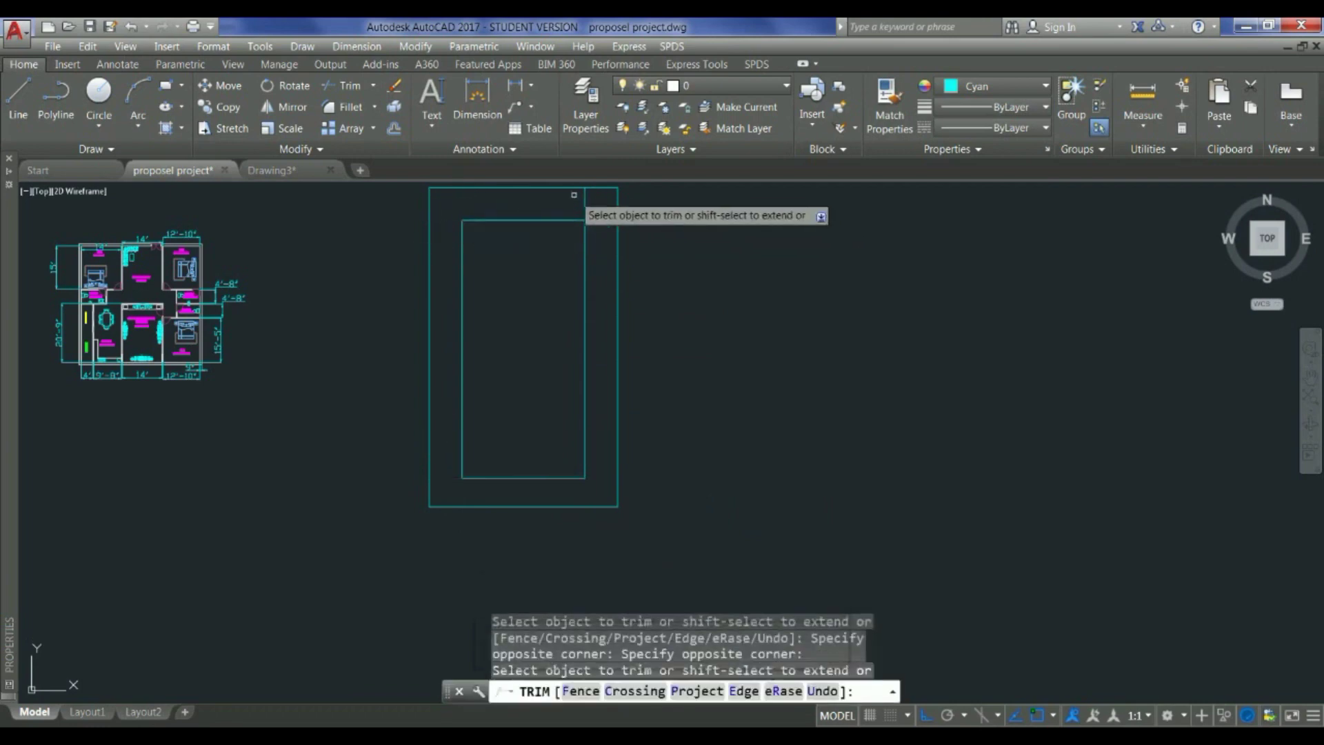
click(571, 195)
click(605, 208)
Step: Examine the building dimensions and bottom setback in the dimensioned reference plan against the new outline
scroll(739, 305, down, 2)
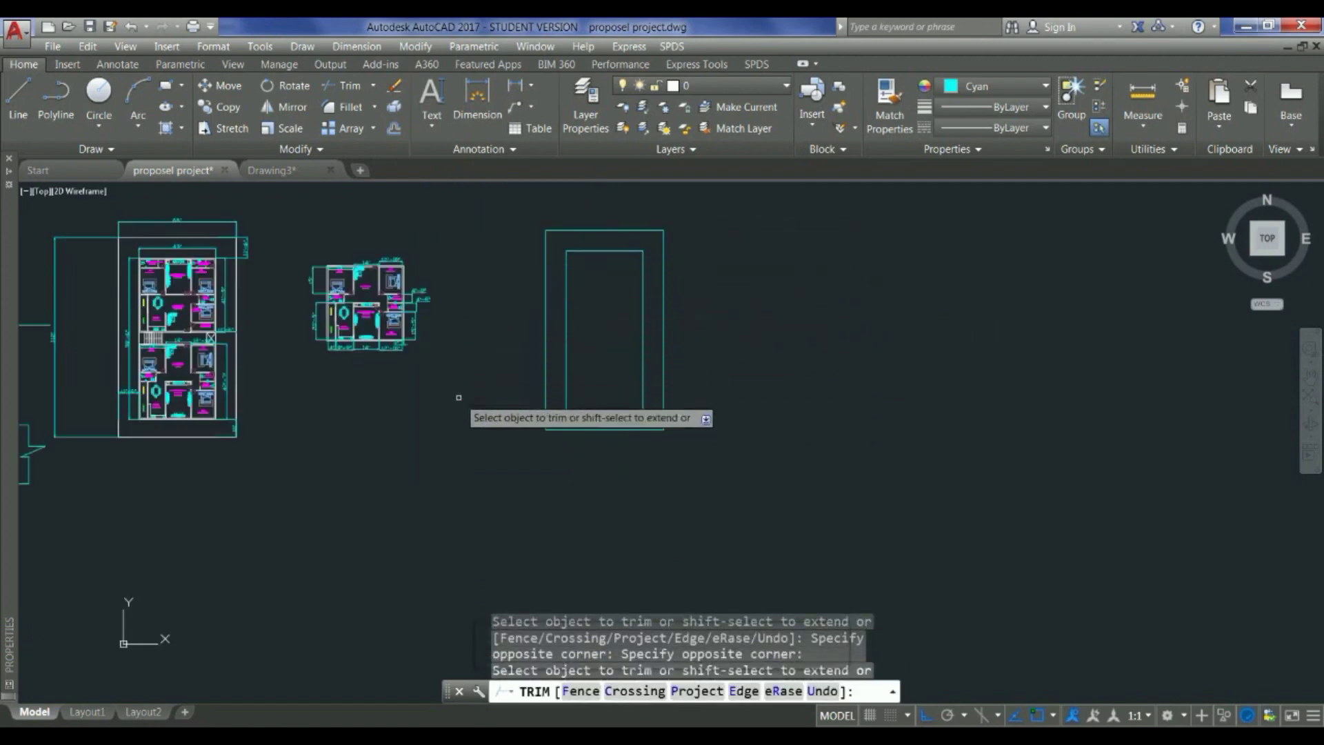
click(359, 323)
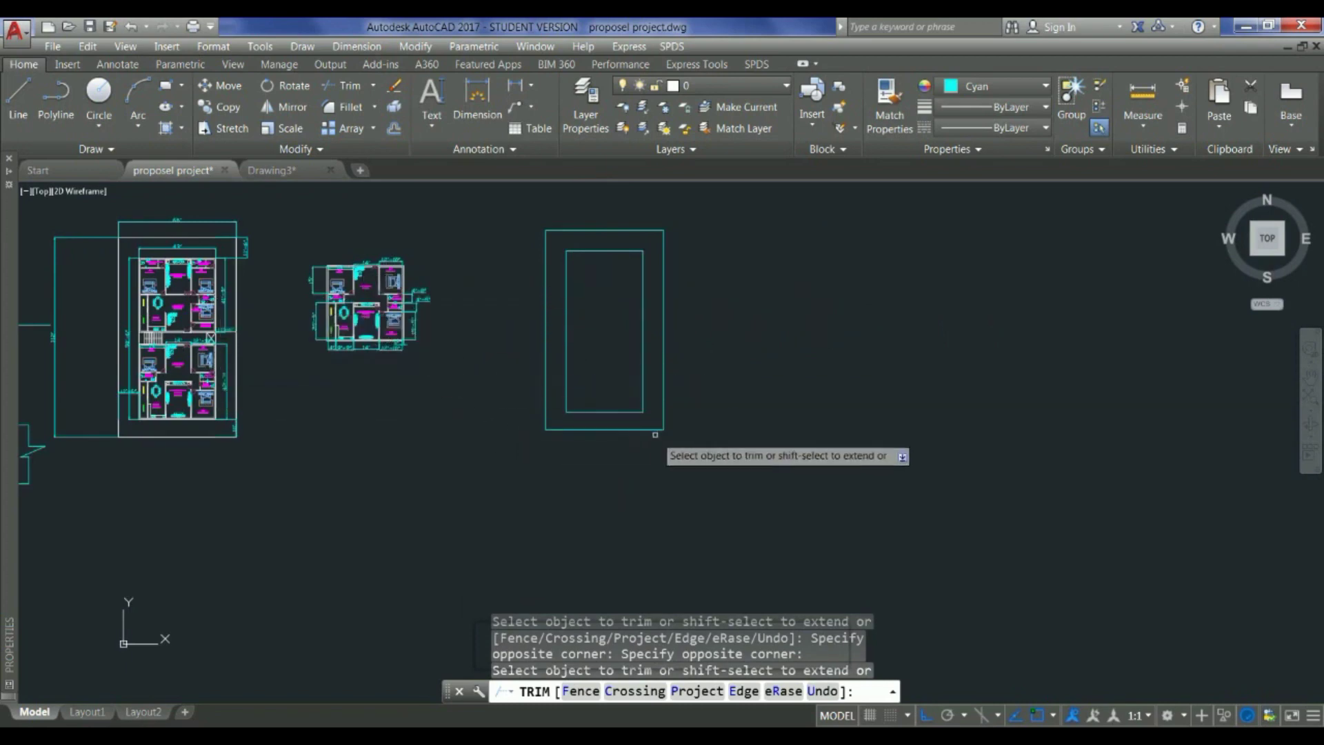
scroll(200, 369, up, 2)
scroll(233, 408, up, 4)
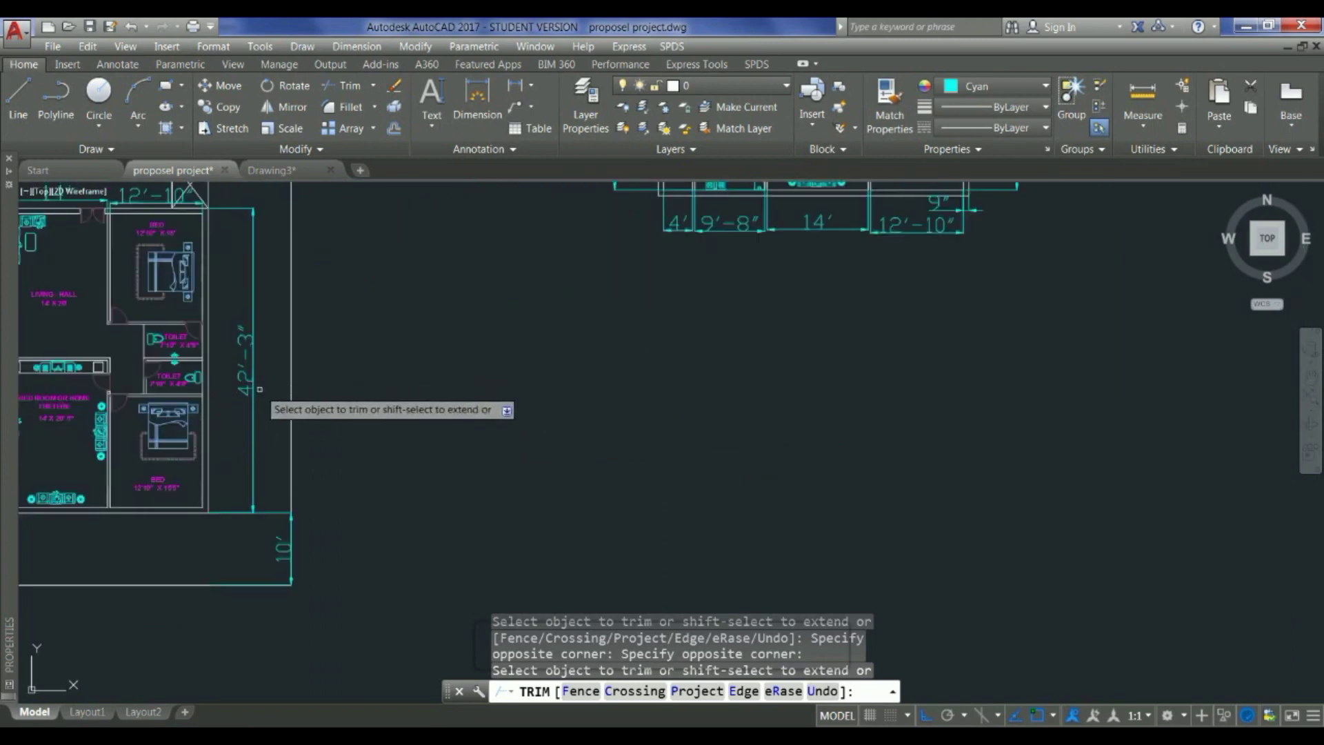
scroll(255, 386, down, 5)
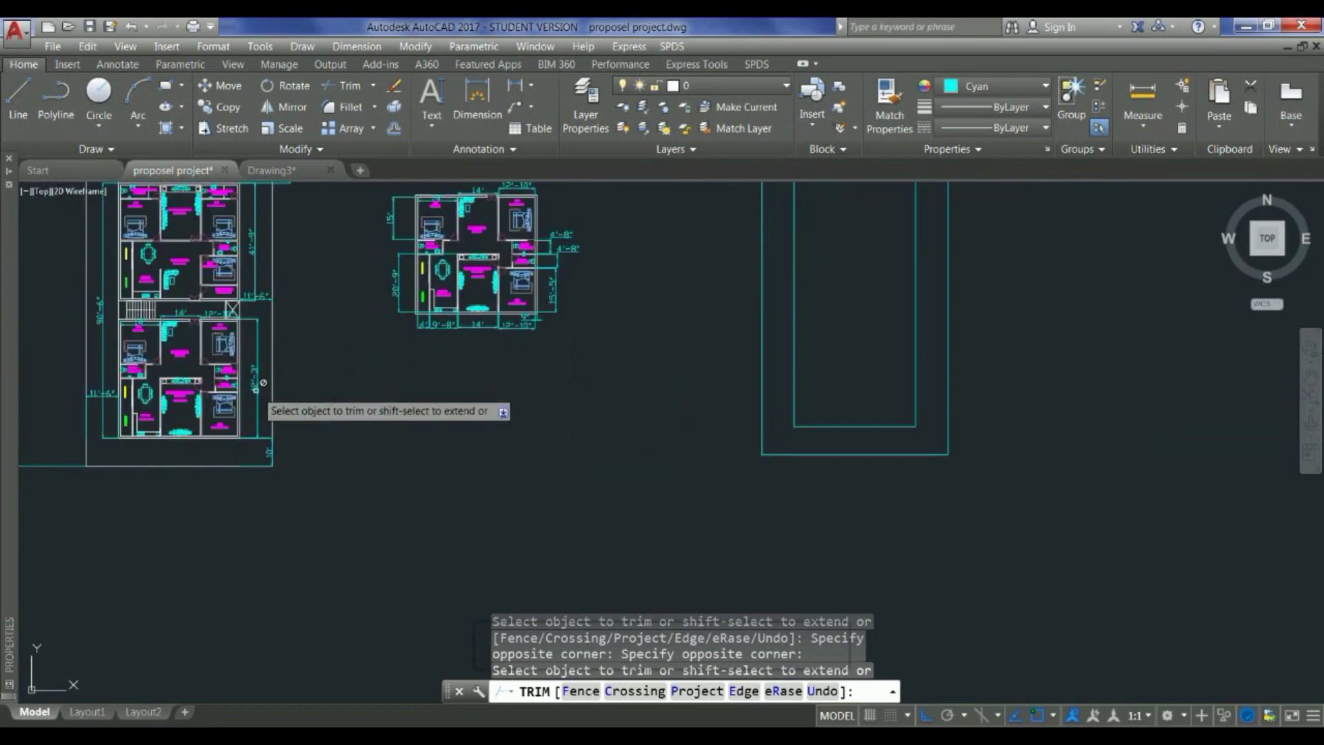
scroll(214, 358, up, 2)
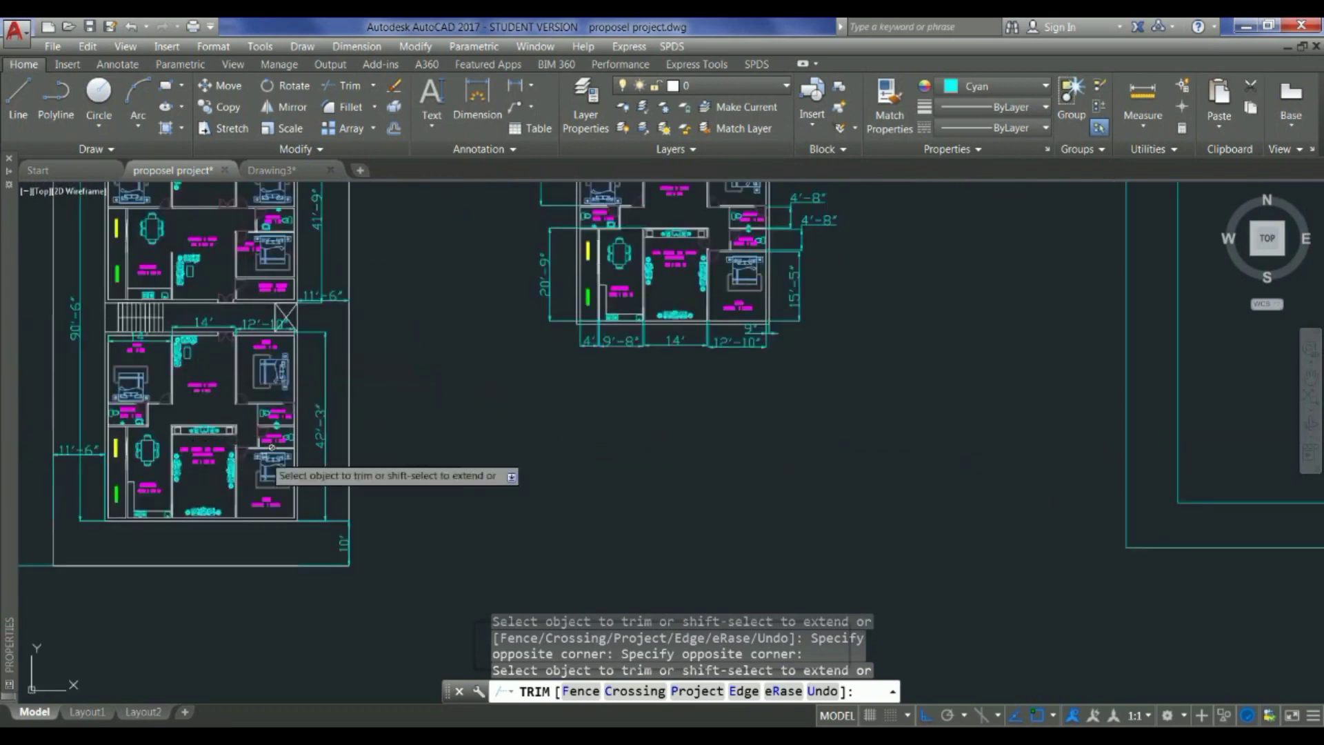
scroll(271, 447, down, 2)
scroll(169, 381, down, 1)
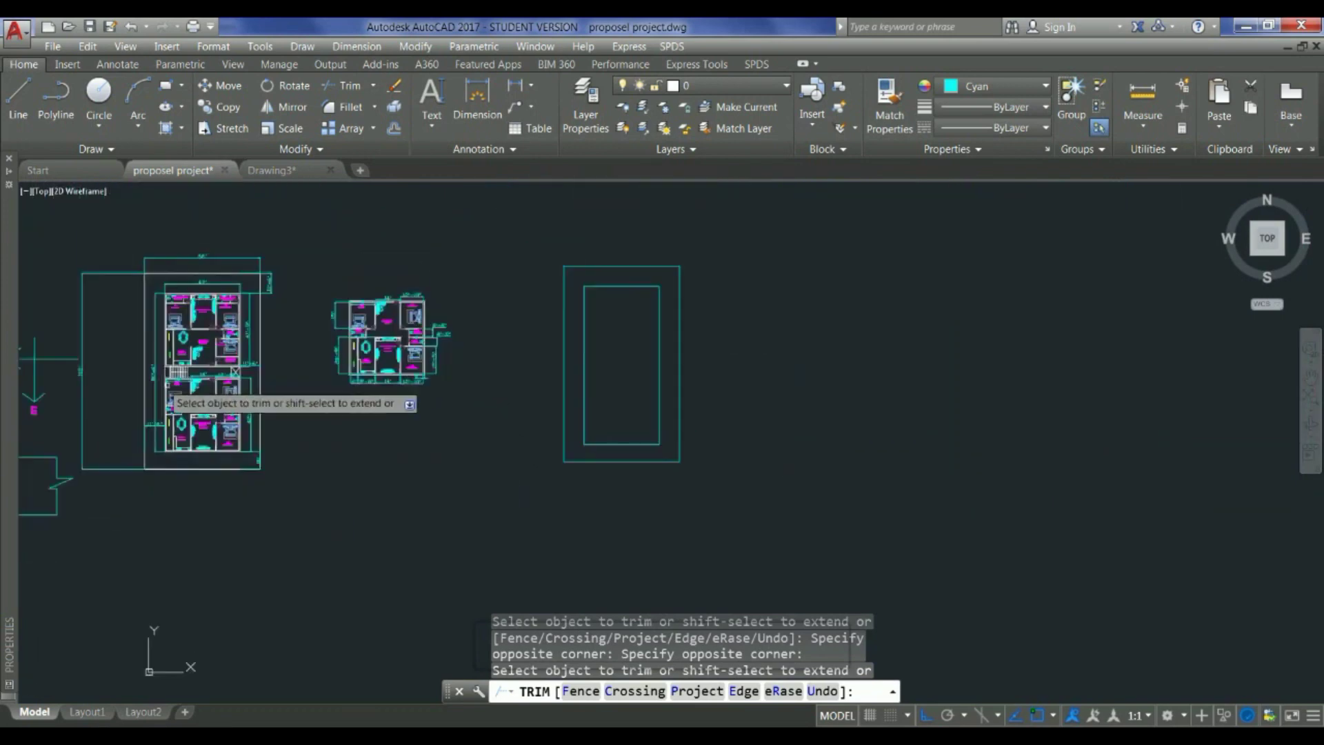
Step: Check the inner rectangle's width with a temporary linear dimension across its bottom edge, without placing it
click(370, 47)
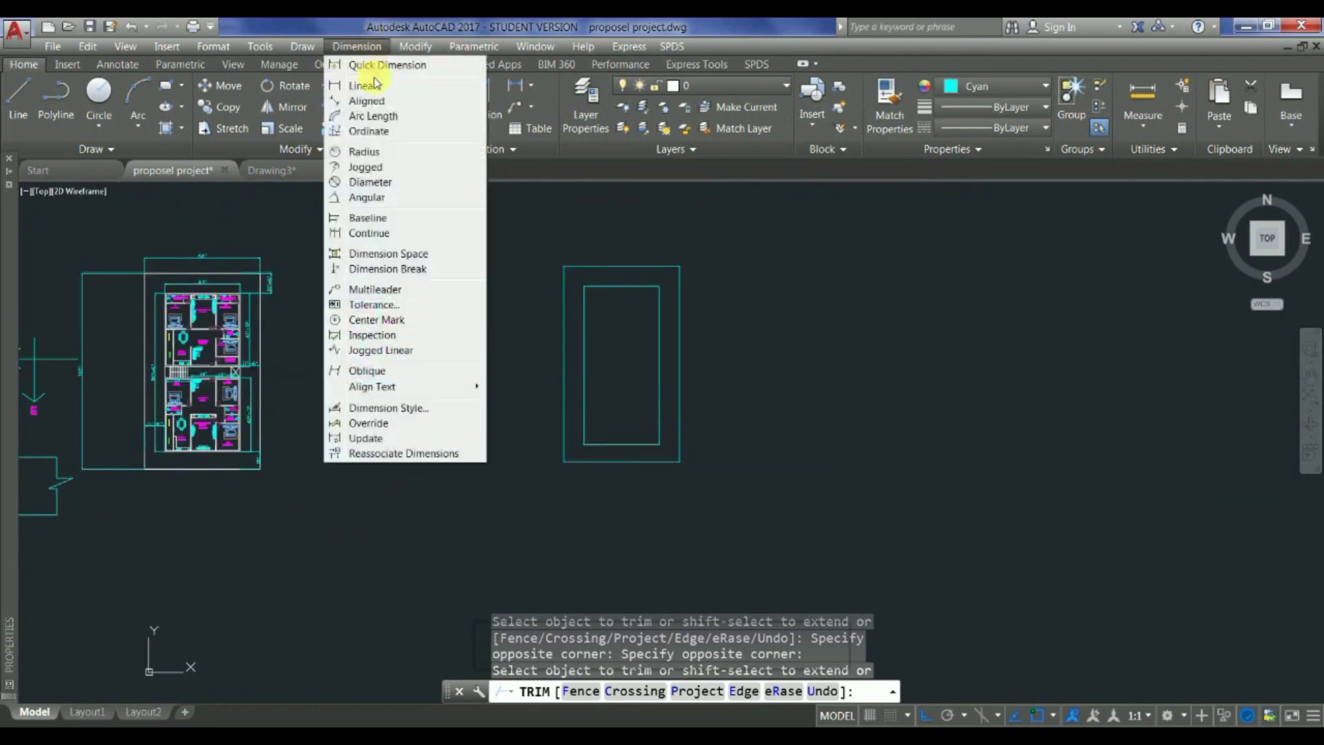
click(378, 84)
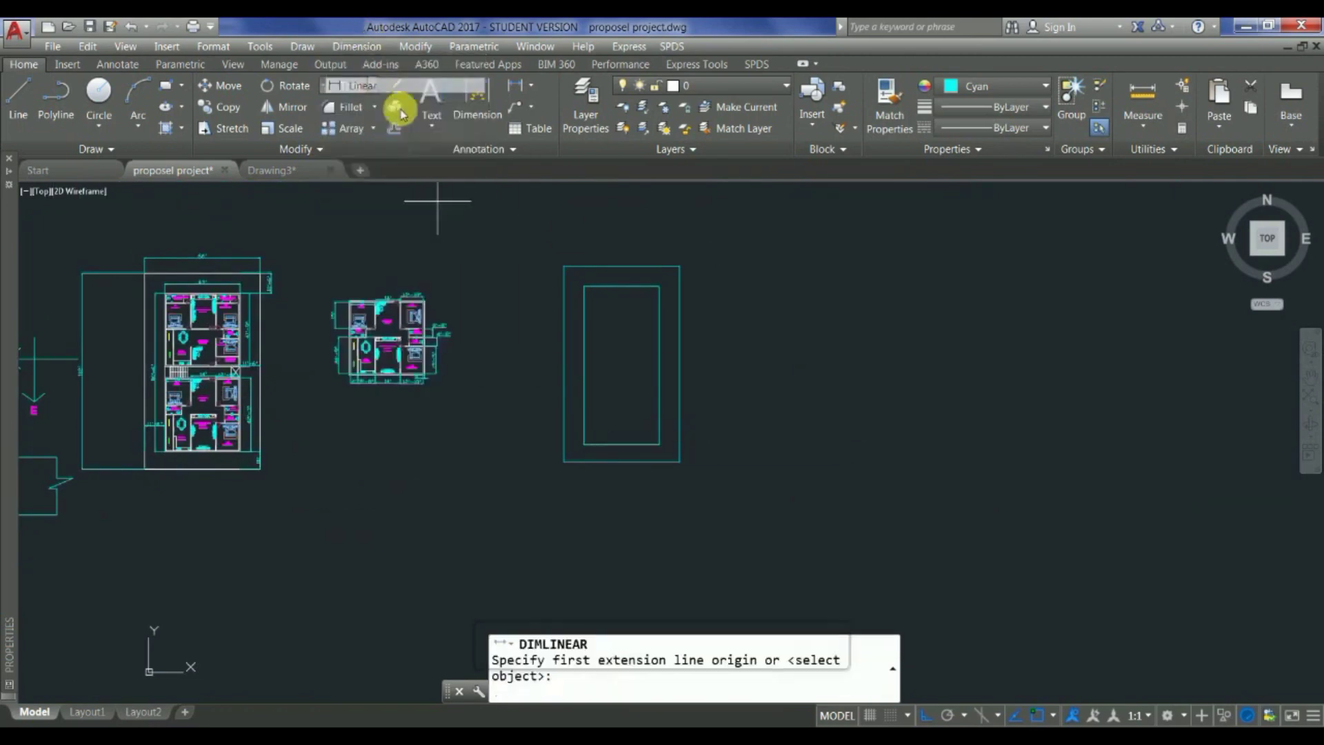
click(659, 444)
click(584, 444)
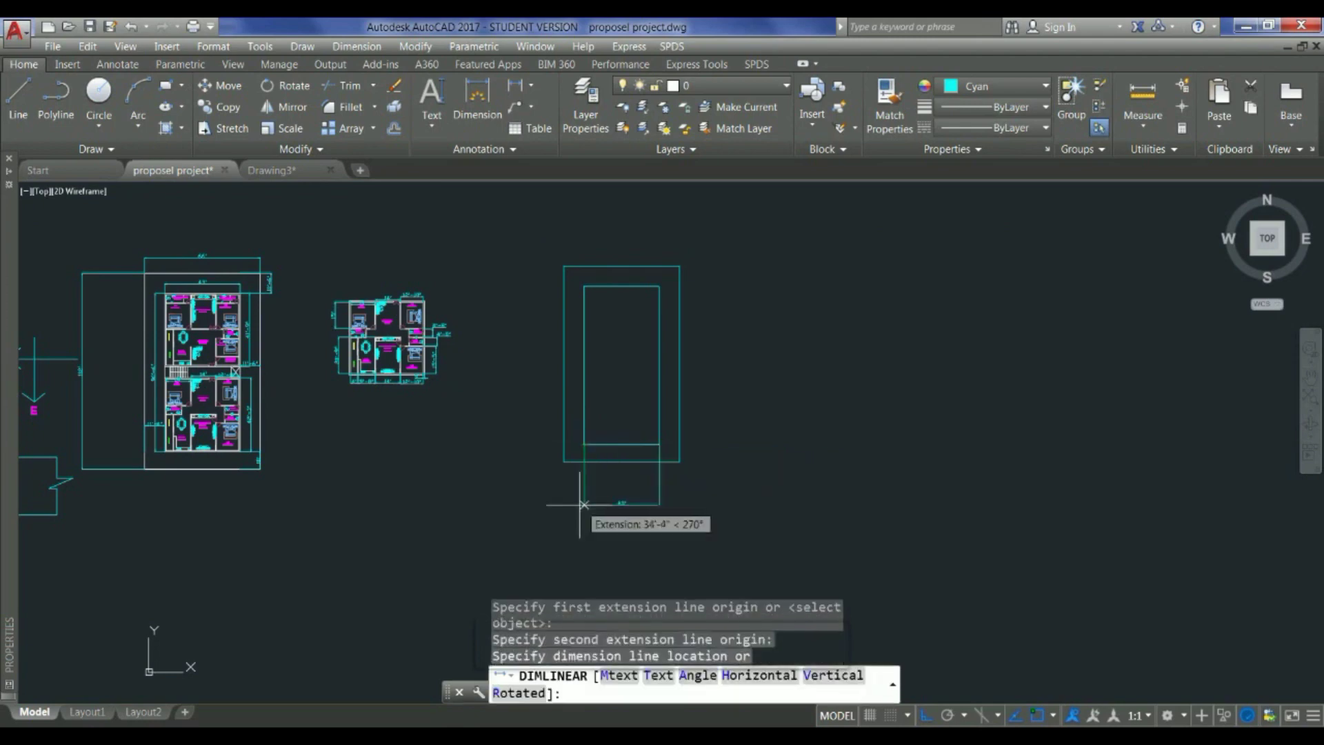
scroll(607, 507, up, 4)
scroll(619, 504, down, 4)
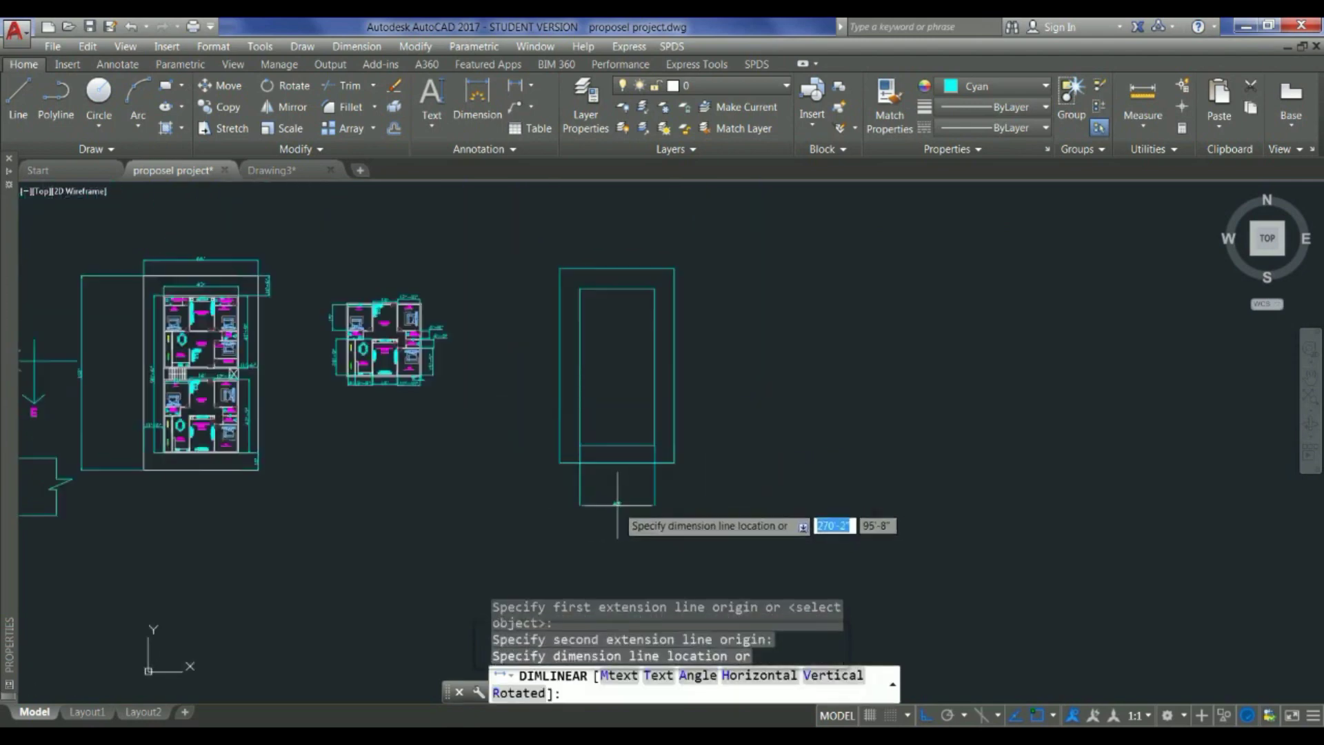
key(Escape)
scroll(254, 429, up, 3)
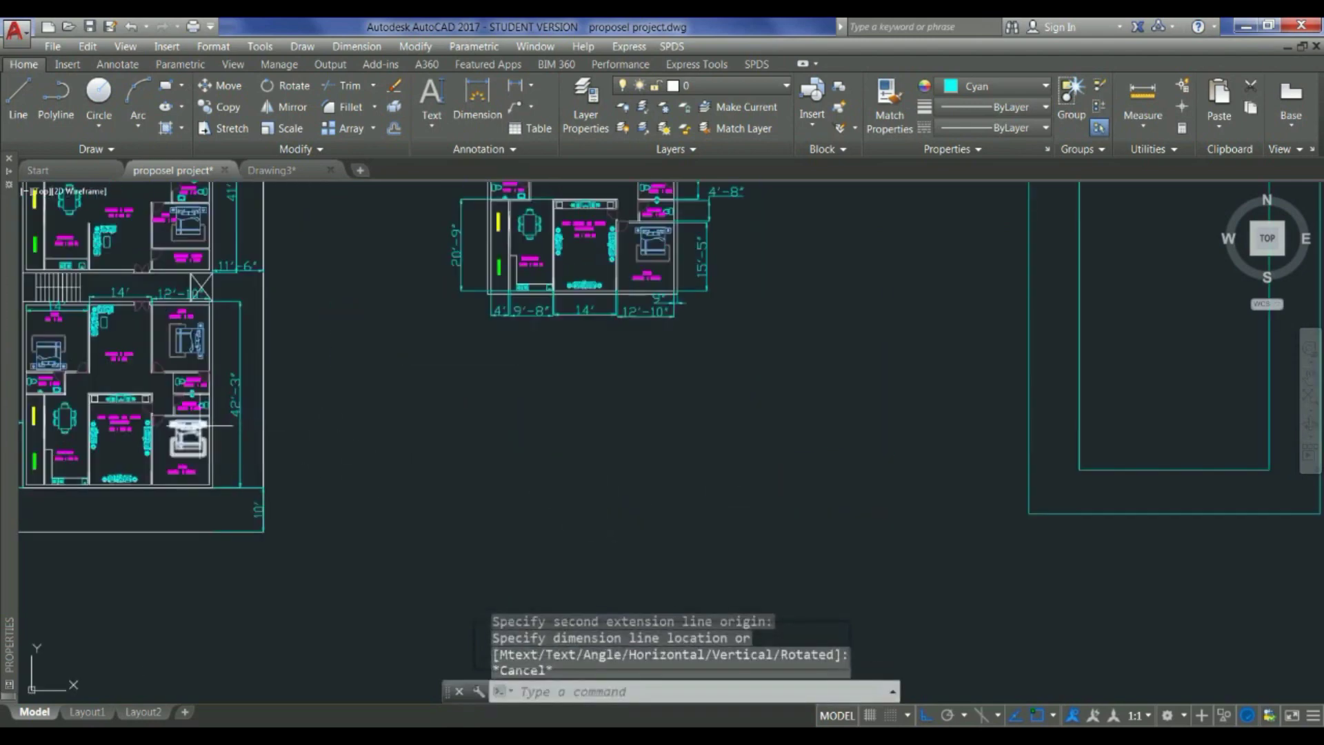
scroll(482, 461, down, 5)
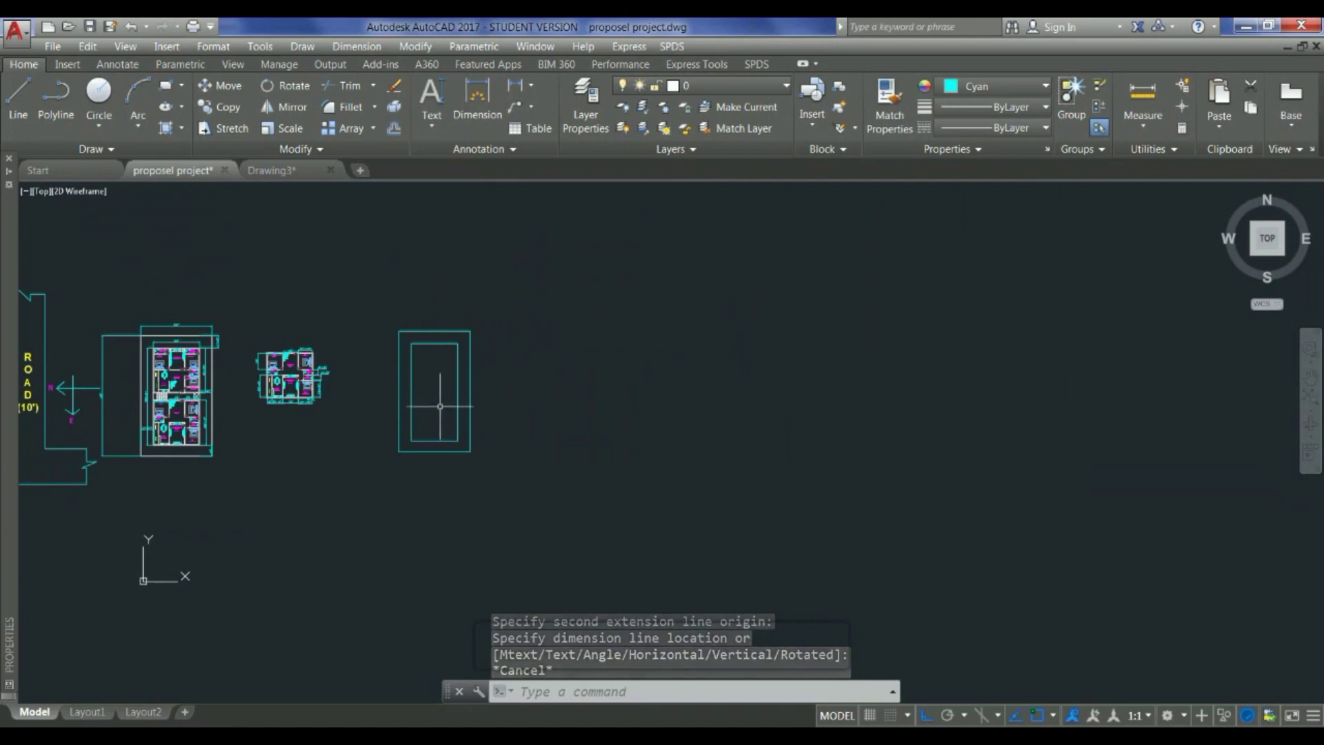
Step: Offset the inner rectangle's bottom edge 42.25' upward to mark the top of the lower building block
text(c)
key(Return)
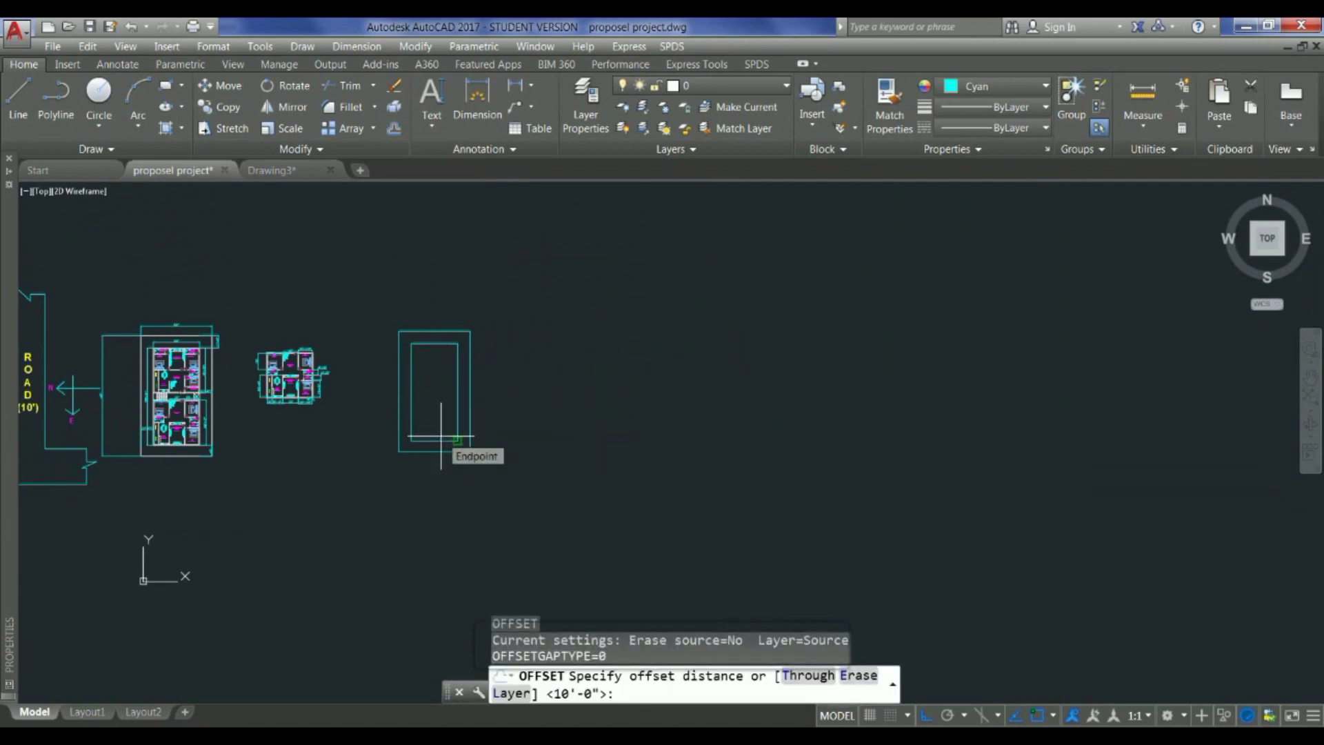
text(42.25')
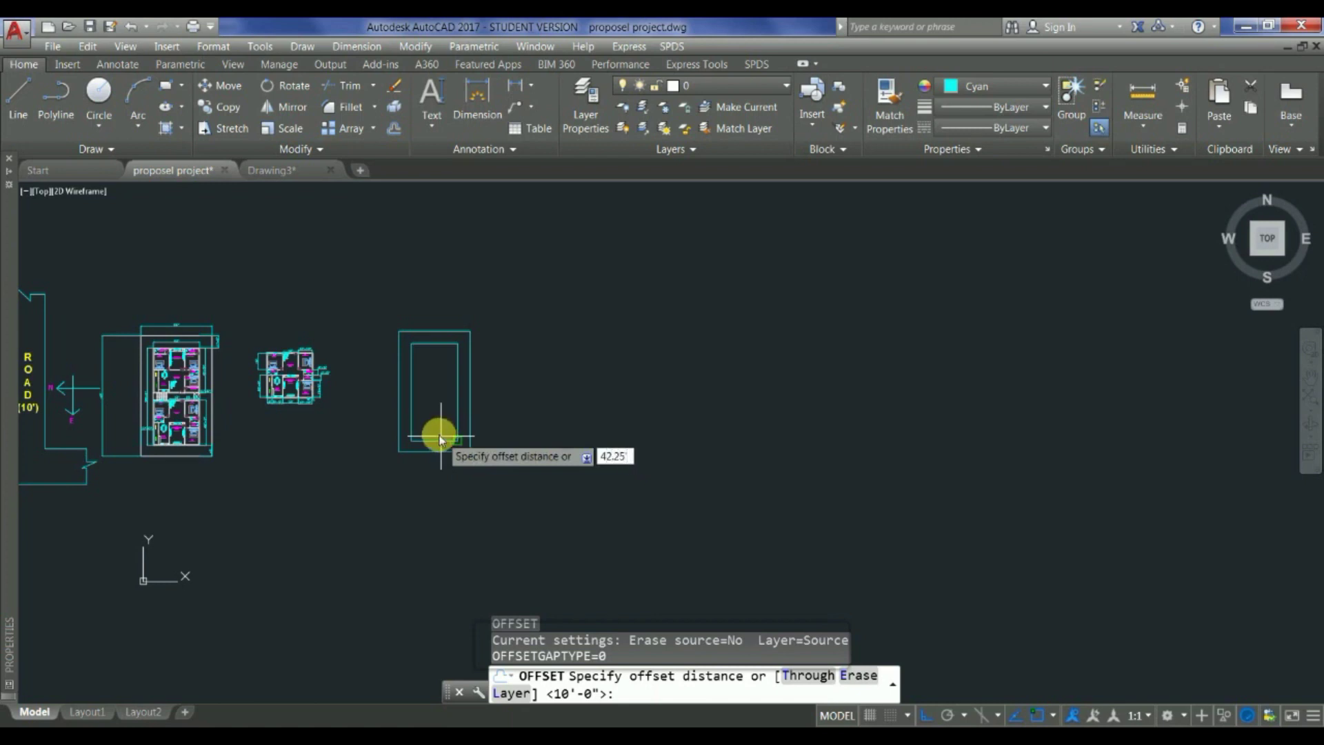
key(Return)
click(441, 440)
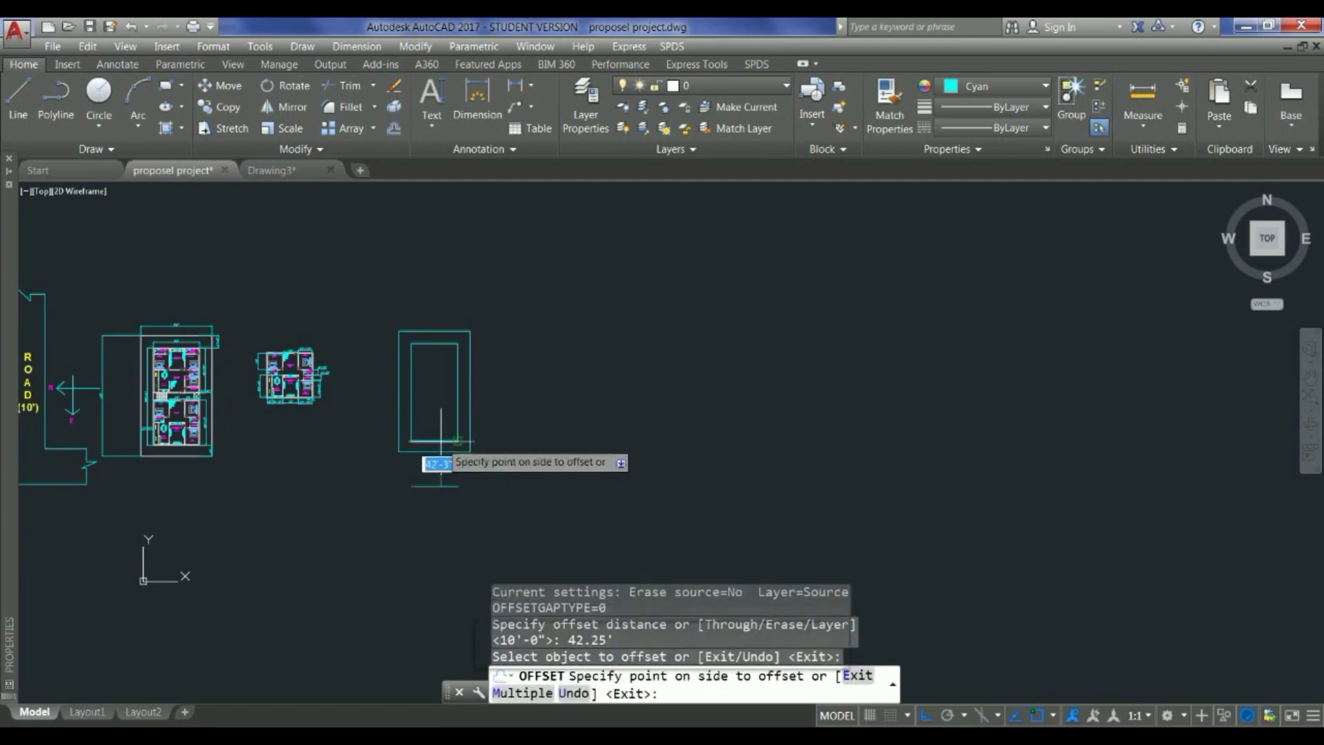
click(440, 417)
scroll(441, 419, up, 6)
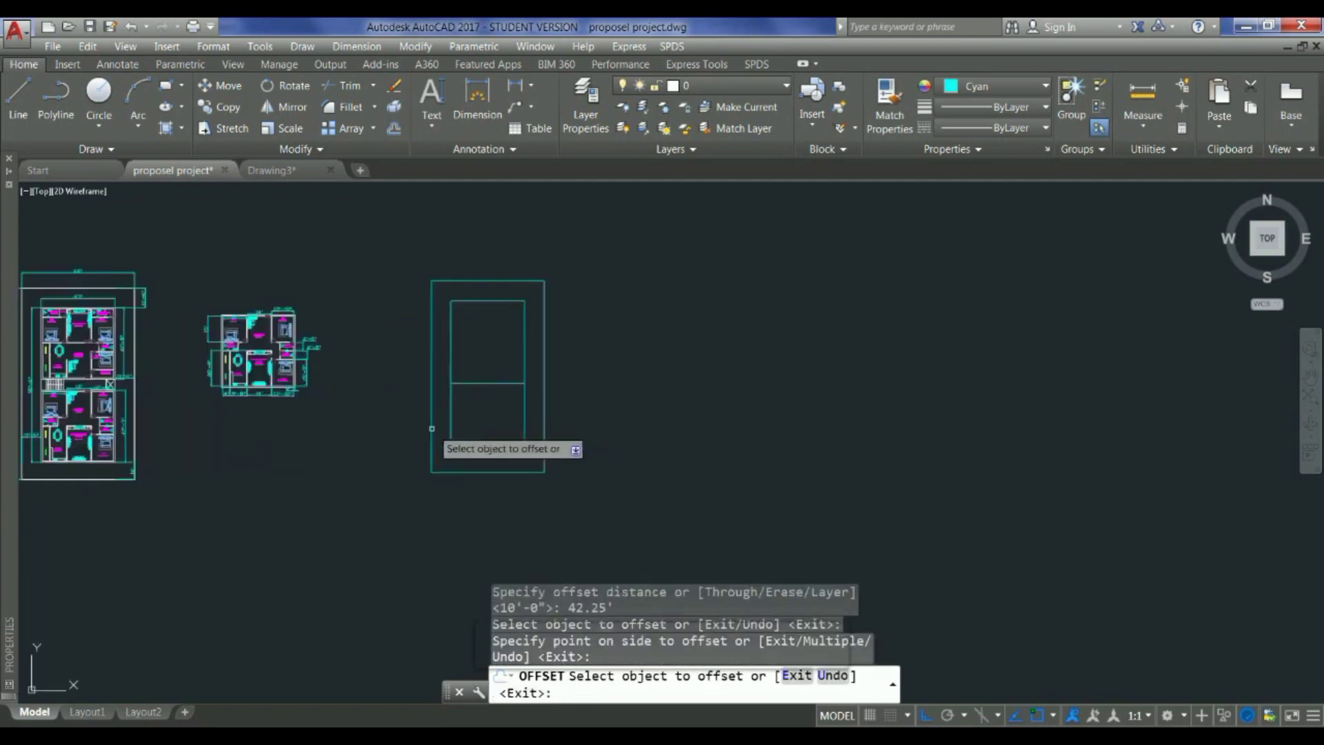
scroll(455, 429, down, 2)
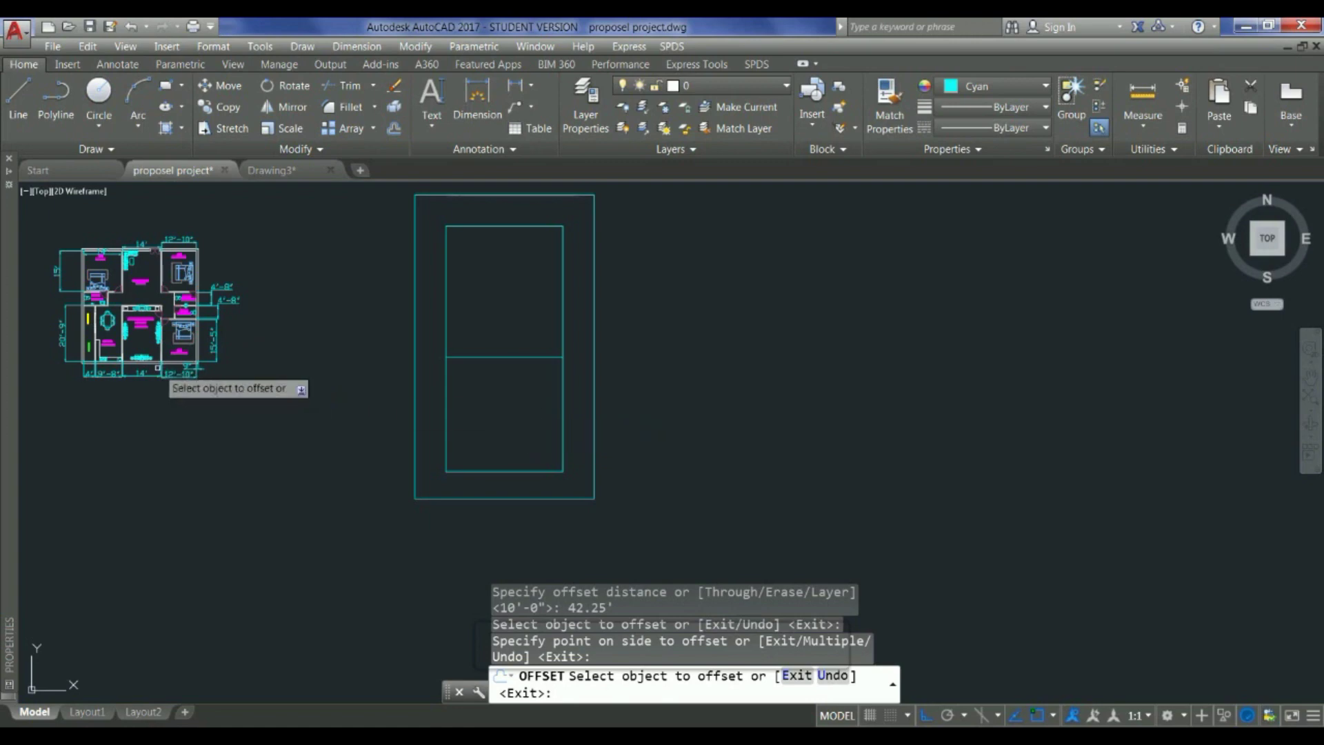
key(Escape)
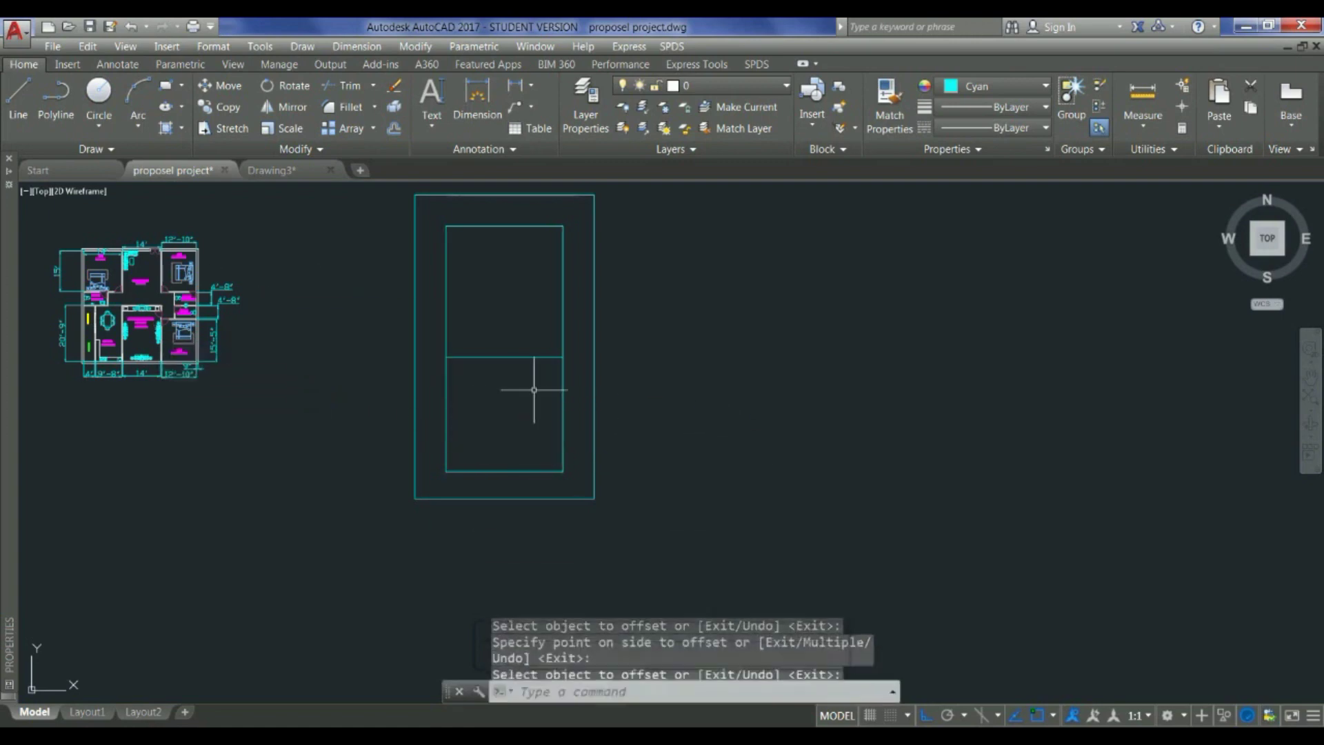
Step: Offset the new horizontal dividing line 6.5' upward to form the middle strip between the two blocks
click(526, 377)
click(495, 318)
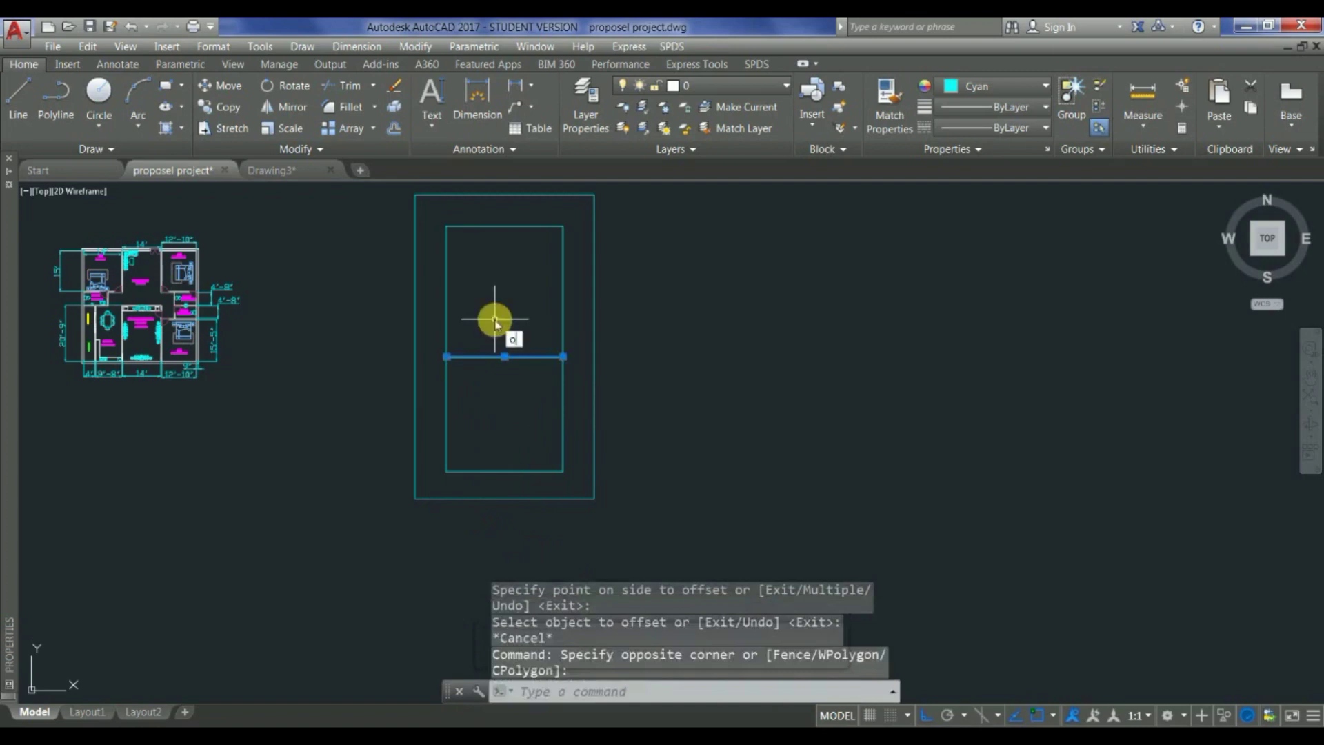
key(Return)
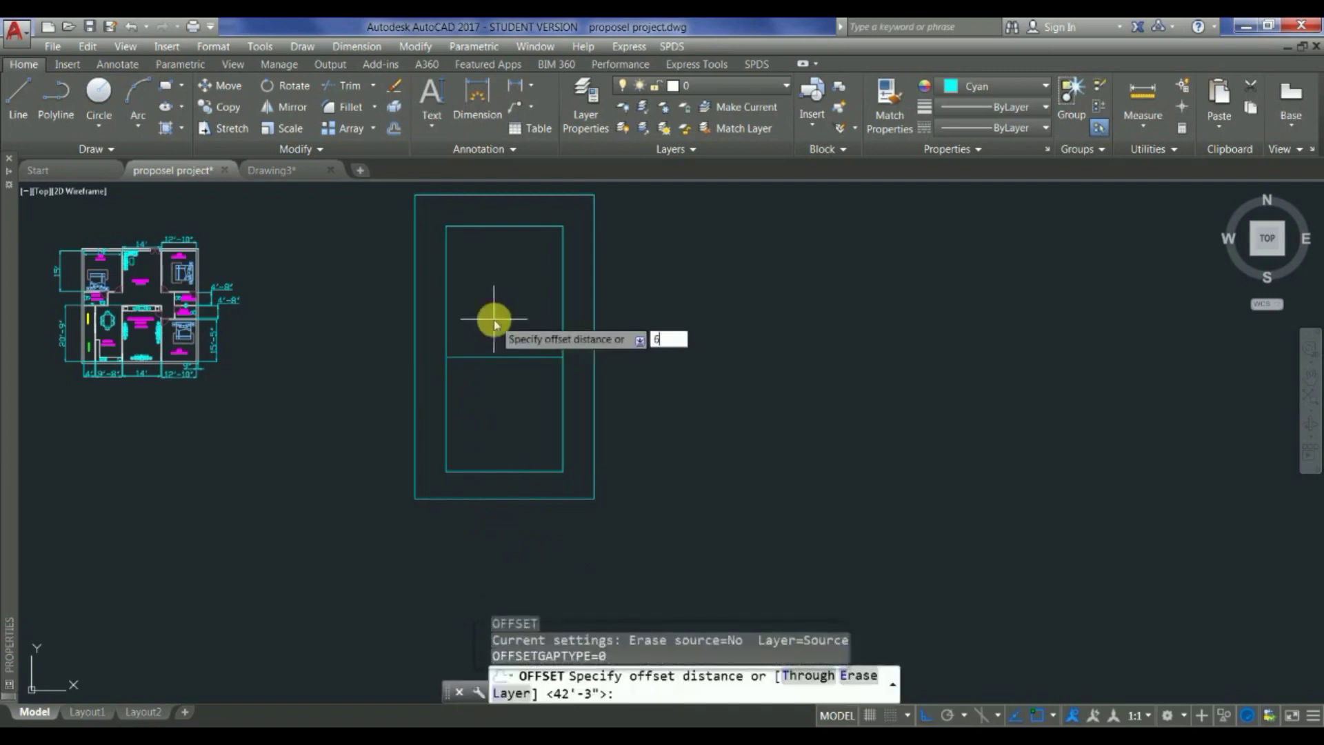
text(6.5')
key(Return)
click(499, 325)
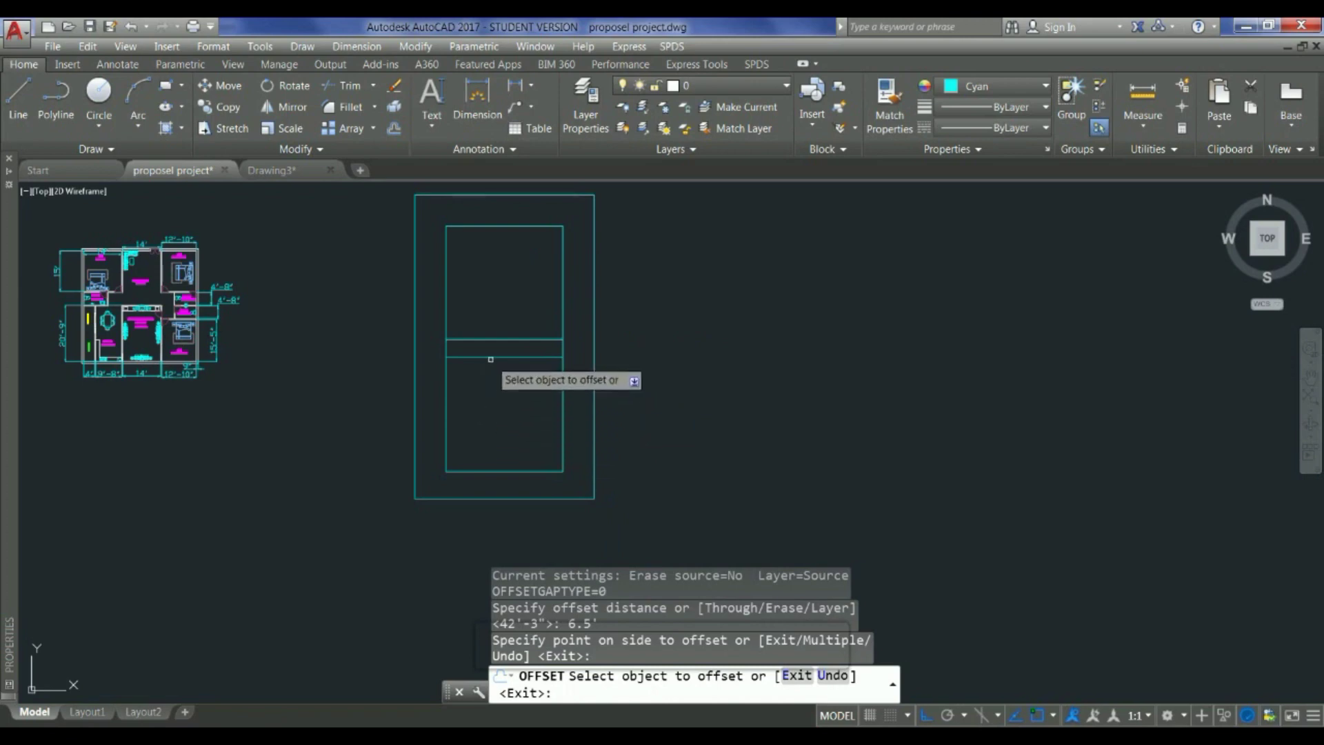
scroll(507, 416, down, 3)
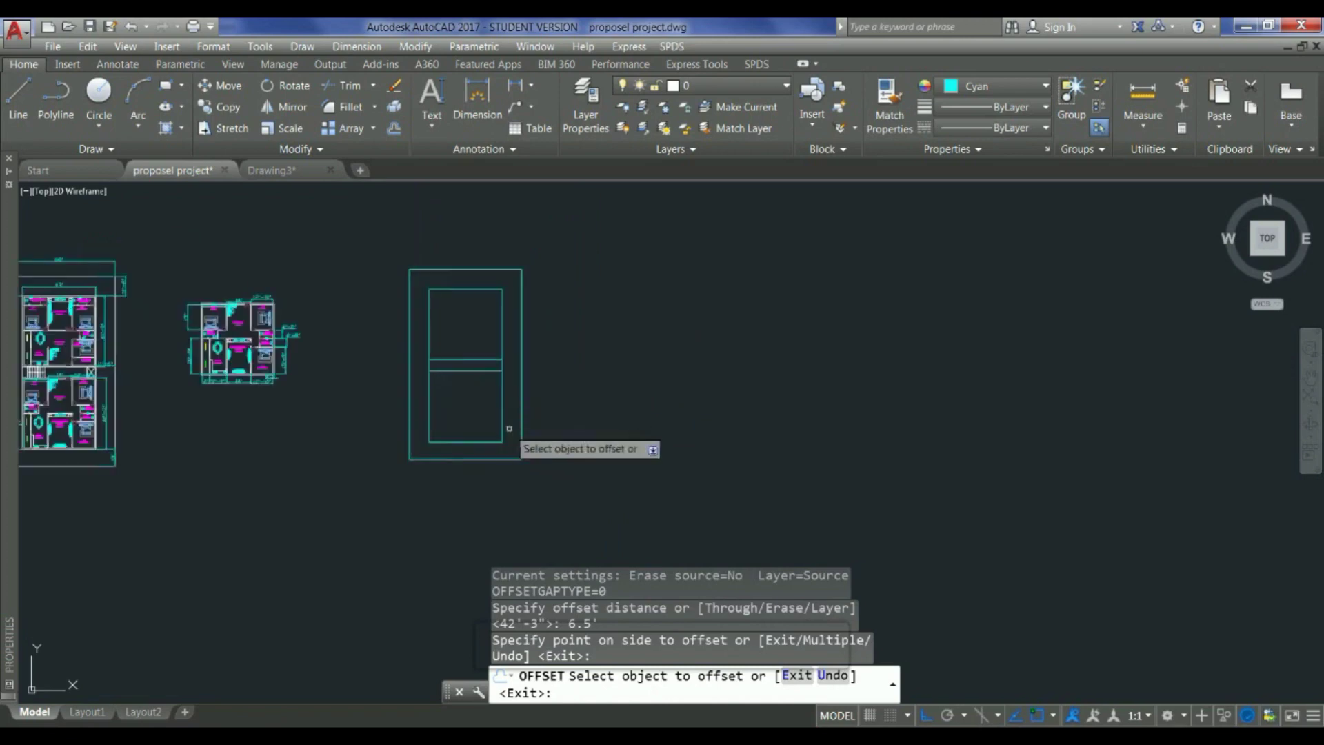
scroll(490, 401, down, 1)
scroll(386, 386, up, 1)
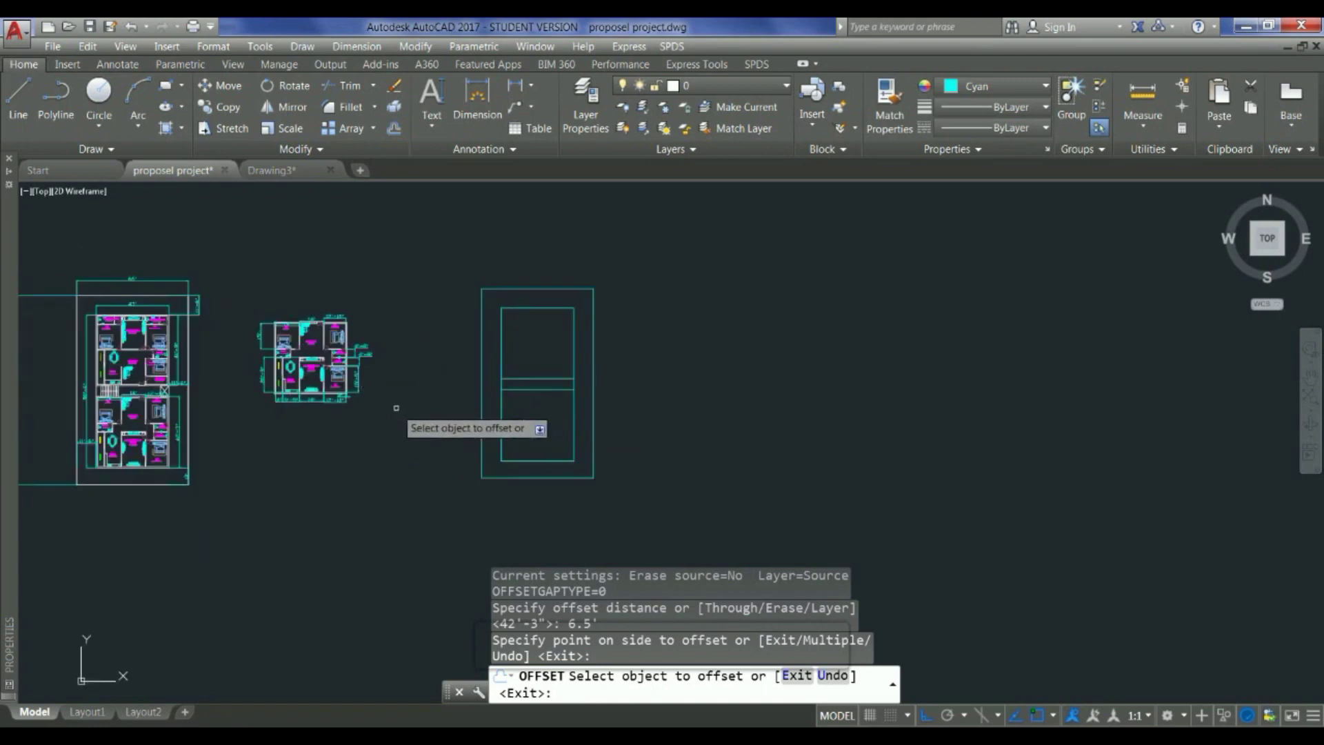
scroll(394, 410, up, 1)
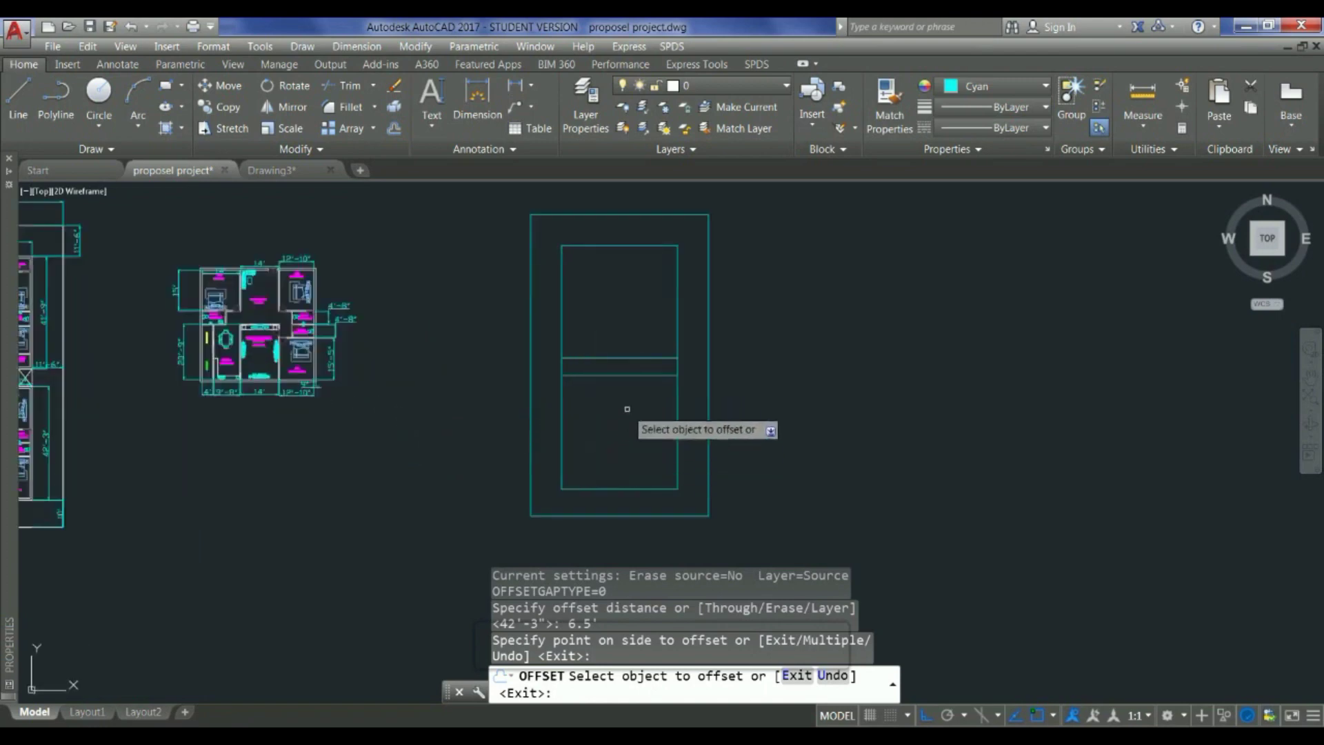
key(Escape)
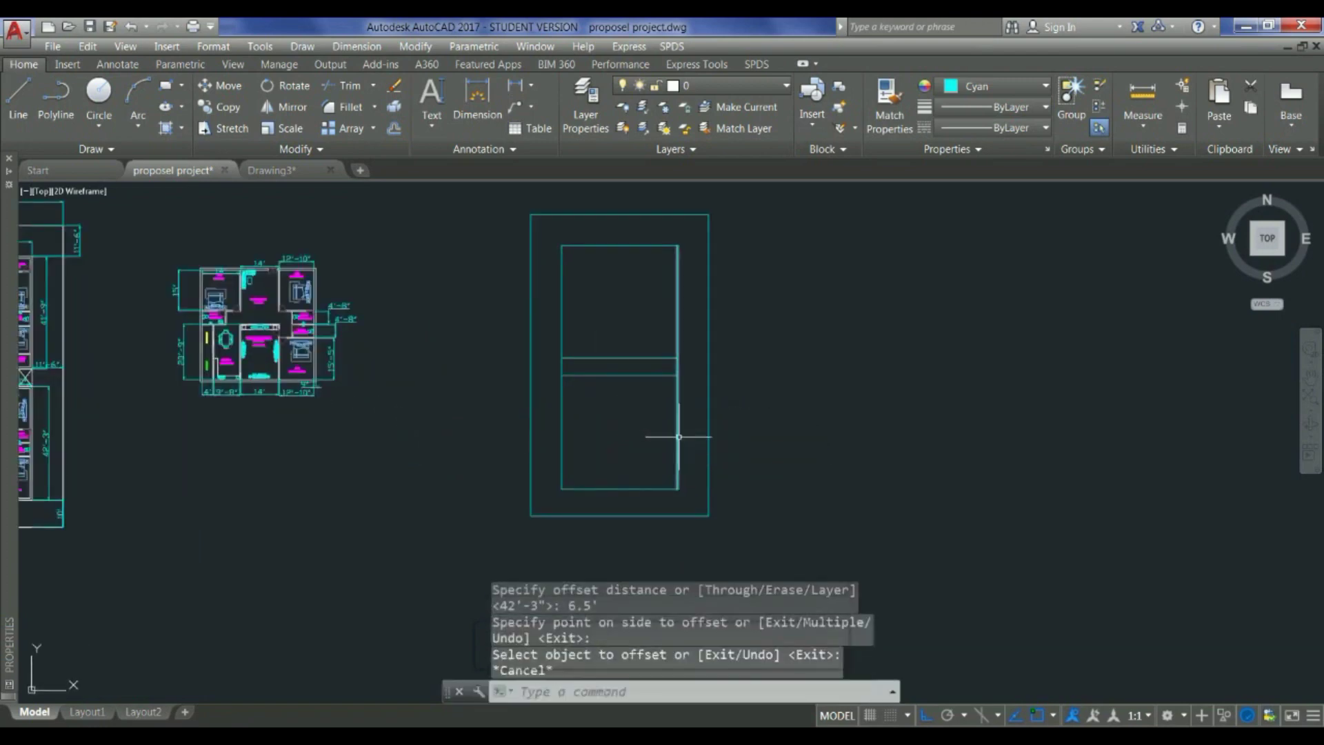
Step: Inspect the properties and available colours of the inner rectangle's long east edge, keeping Cyan selected
click(679, 436)
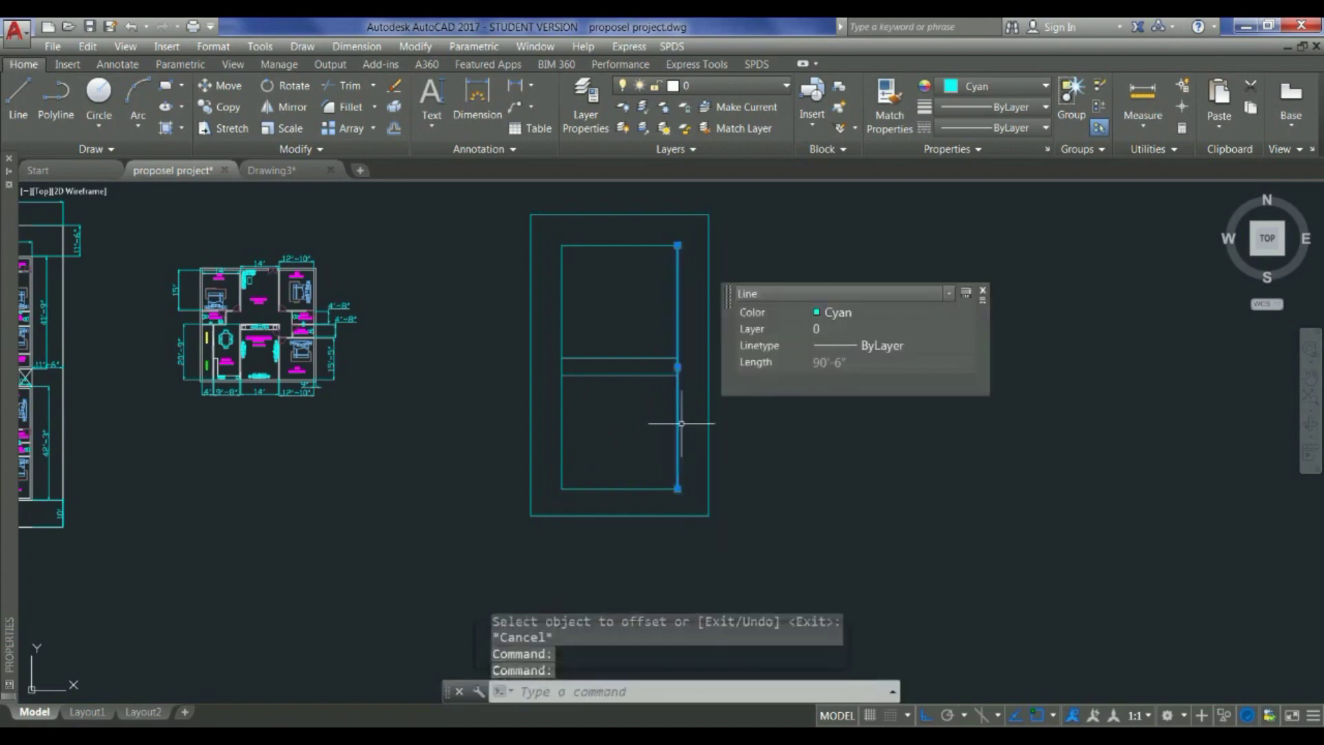
click(843, 314)
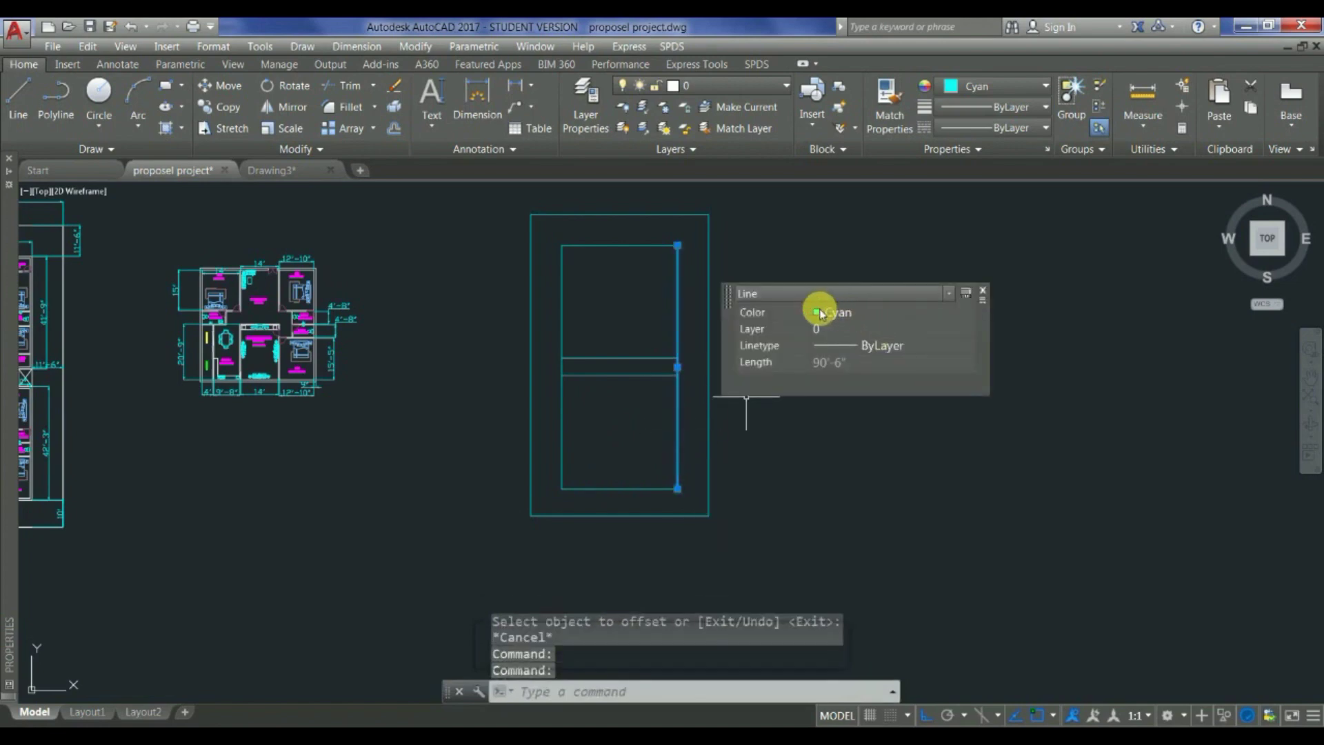
click(969, 313)
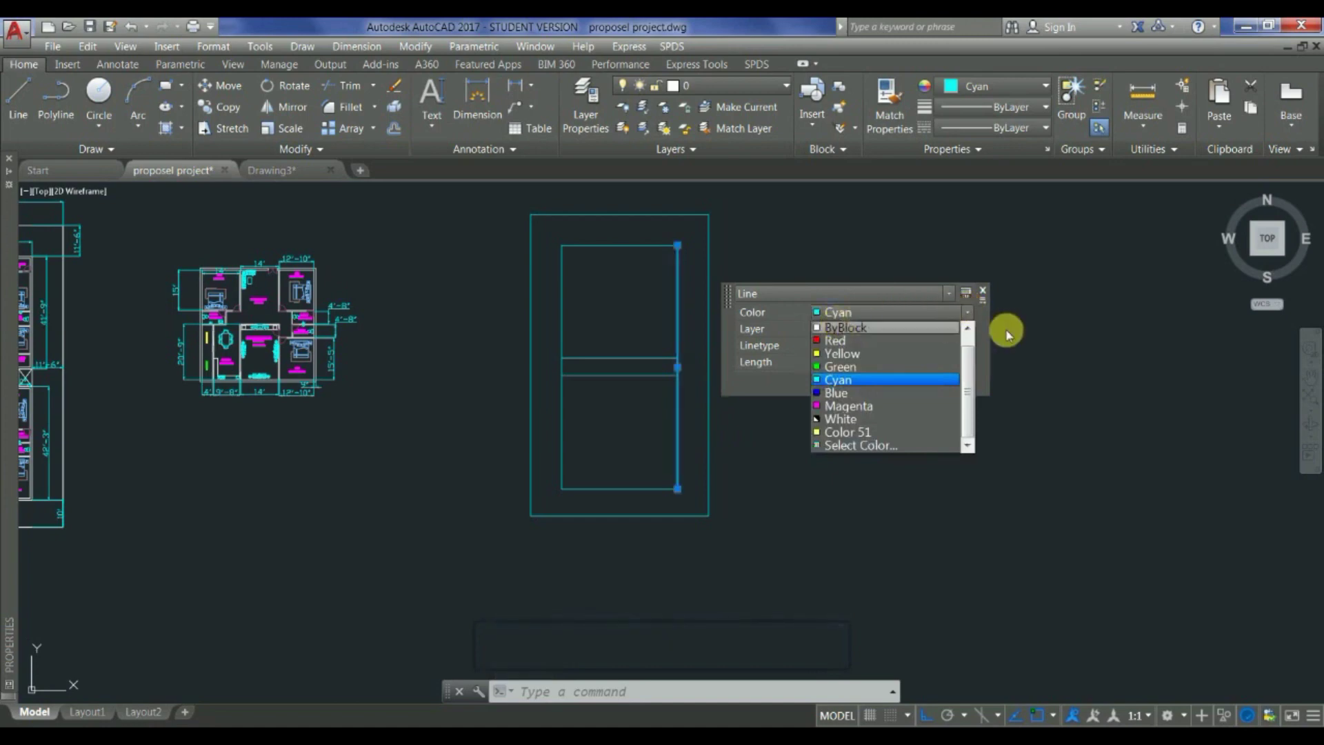
click(864, 381)
click(765, 416)
key(Escape)
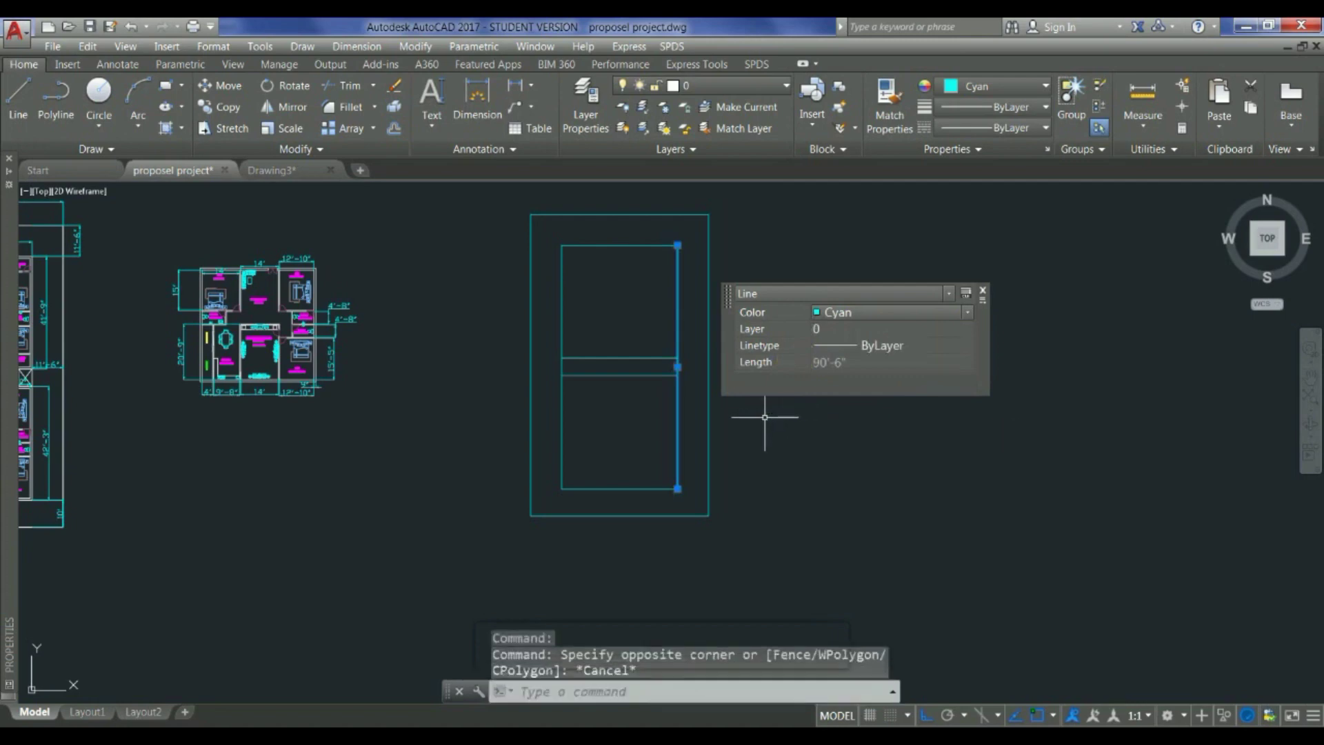
click(600, 414)
key(Escape)
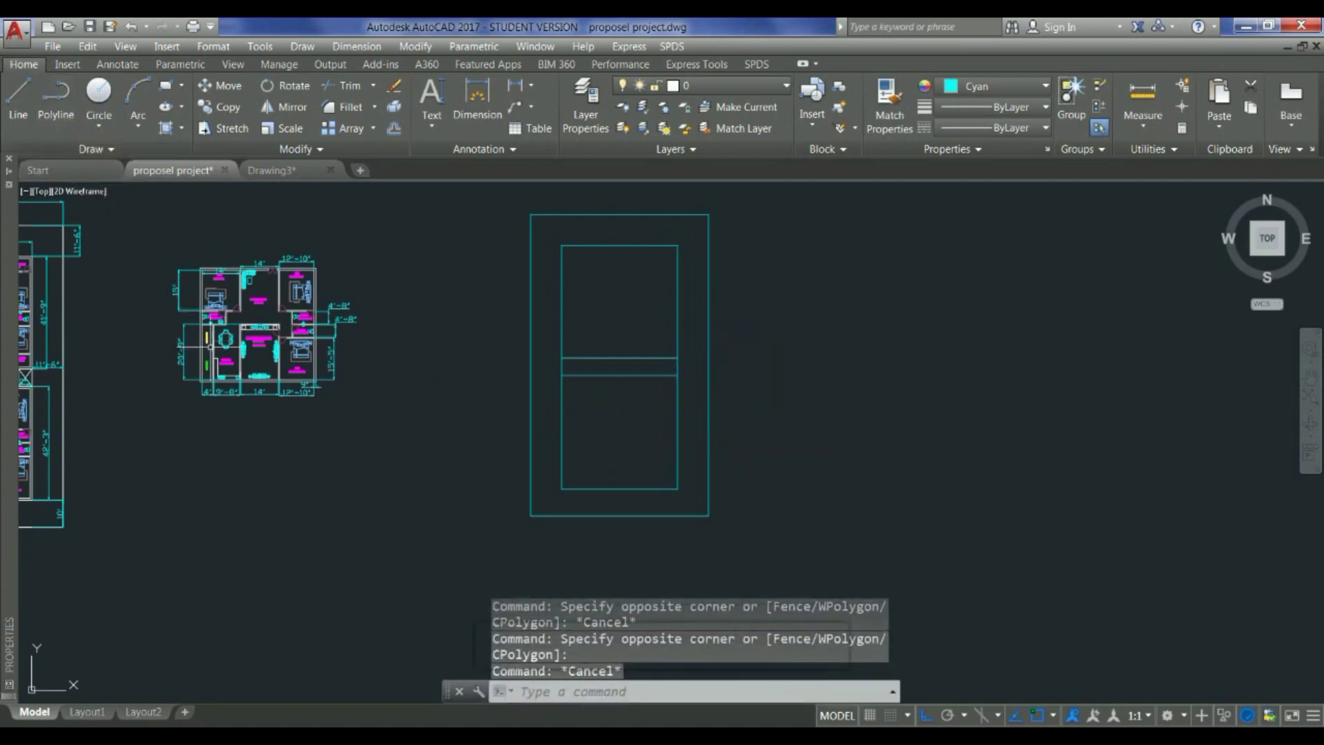
Step: Examine the room widths, room depths and outer wall thickness dimensioned in the single-unit reference plan
scroll(357, 376, up, 2)
scroll(357, 376, down, 3)
scroll(356, 376, down, 3)
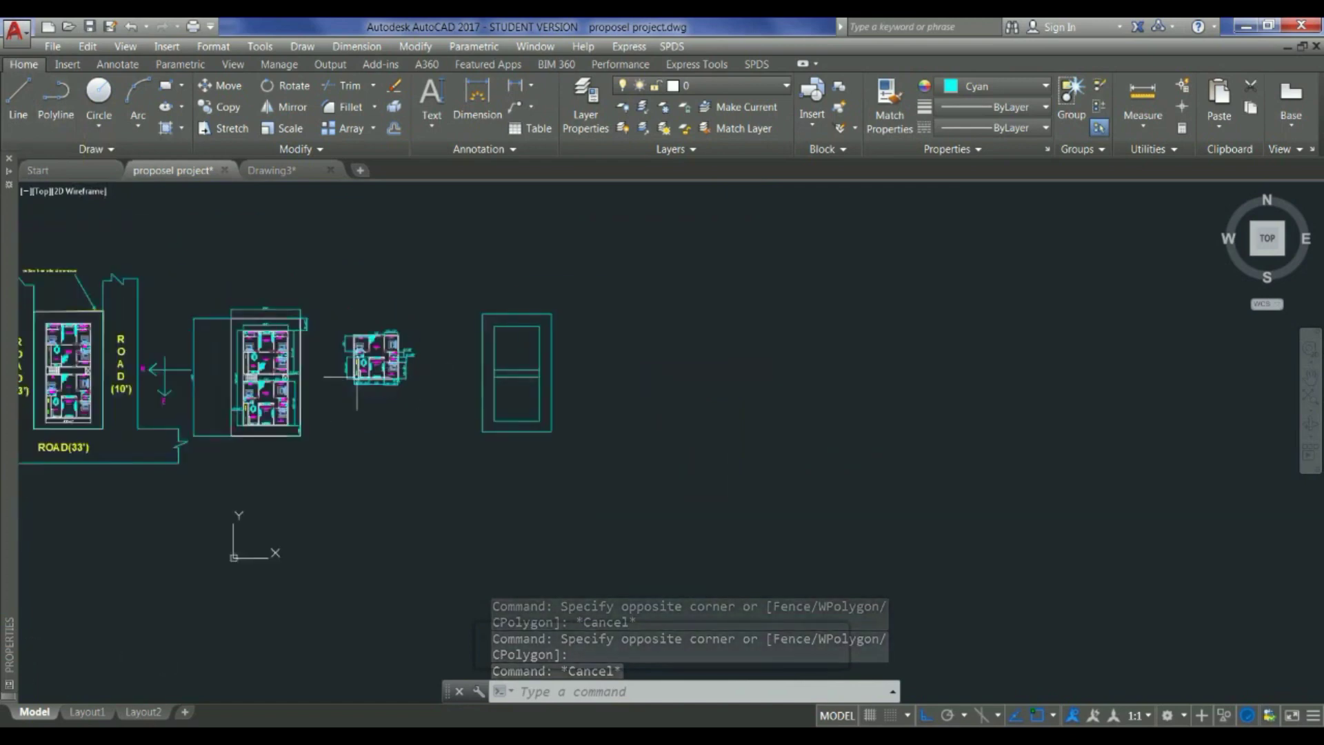
scroll(375, 324, up, 3)
scroll(376, 324, down, 3)
scroll(342, 527, up, 3)
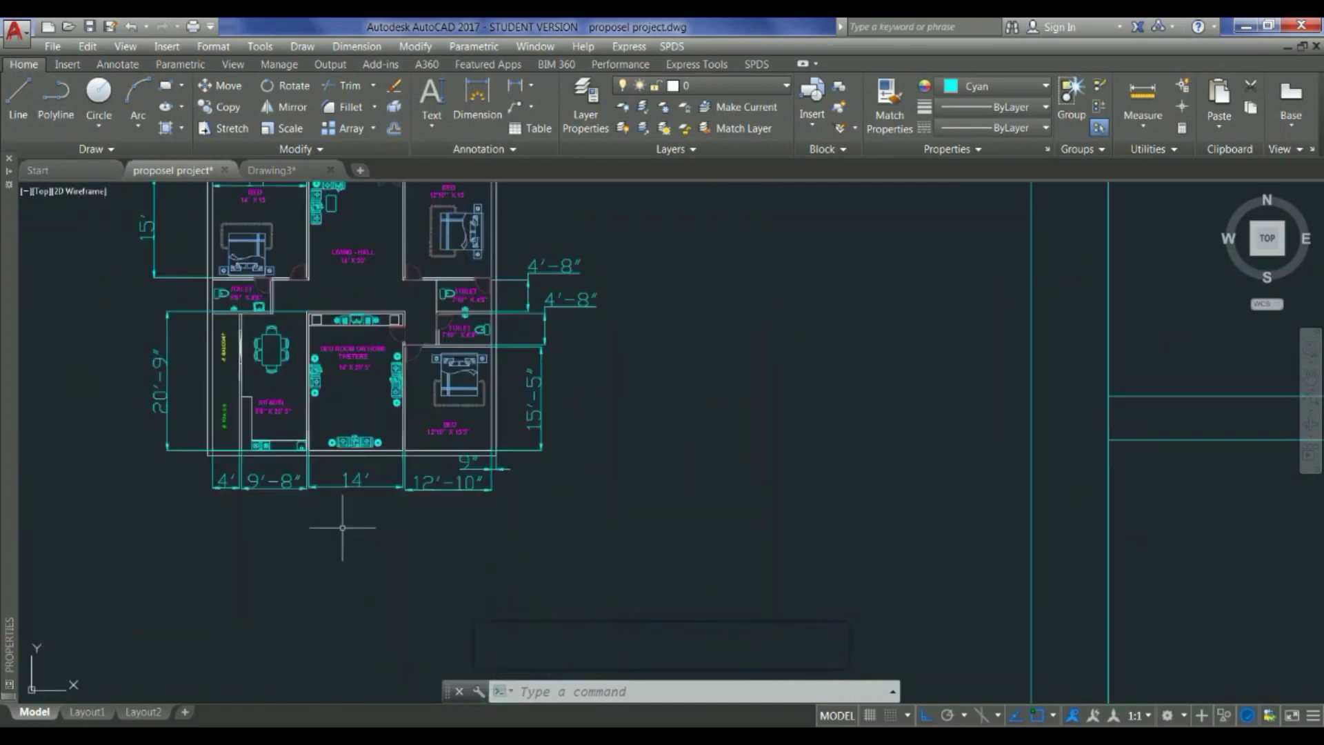
scroll(342, 528, down, 3)
scroll(275, 429, up, 2)
scroll(285, 497, up, 2)
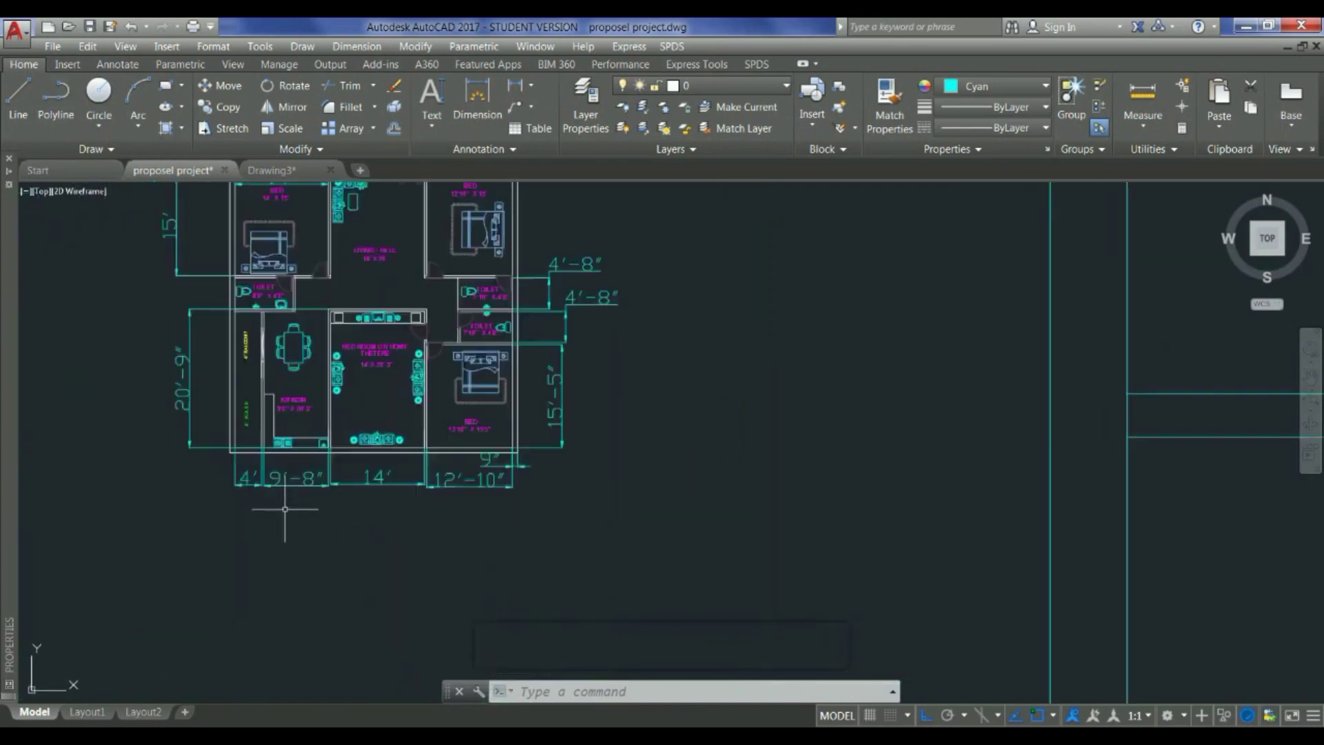
scroll(285, 506, down, 2)
scroll(287, 296, up, 3)
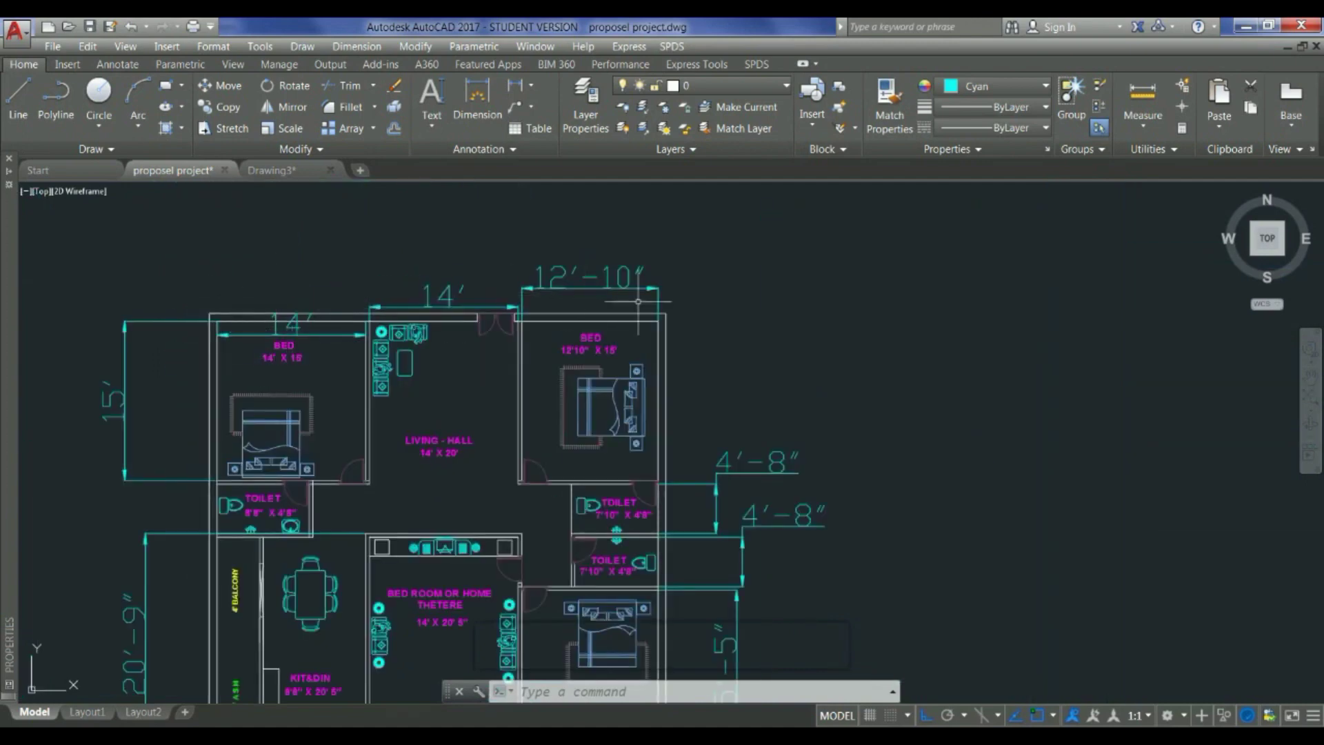
scroll(234, 326, down, 4)
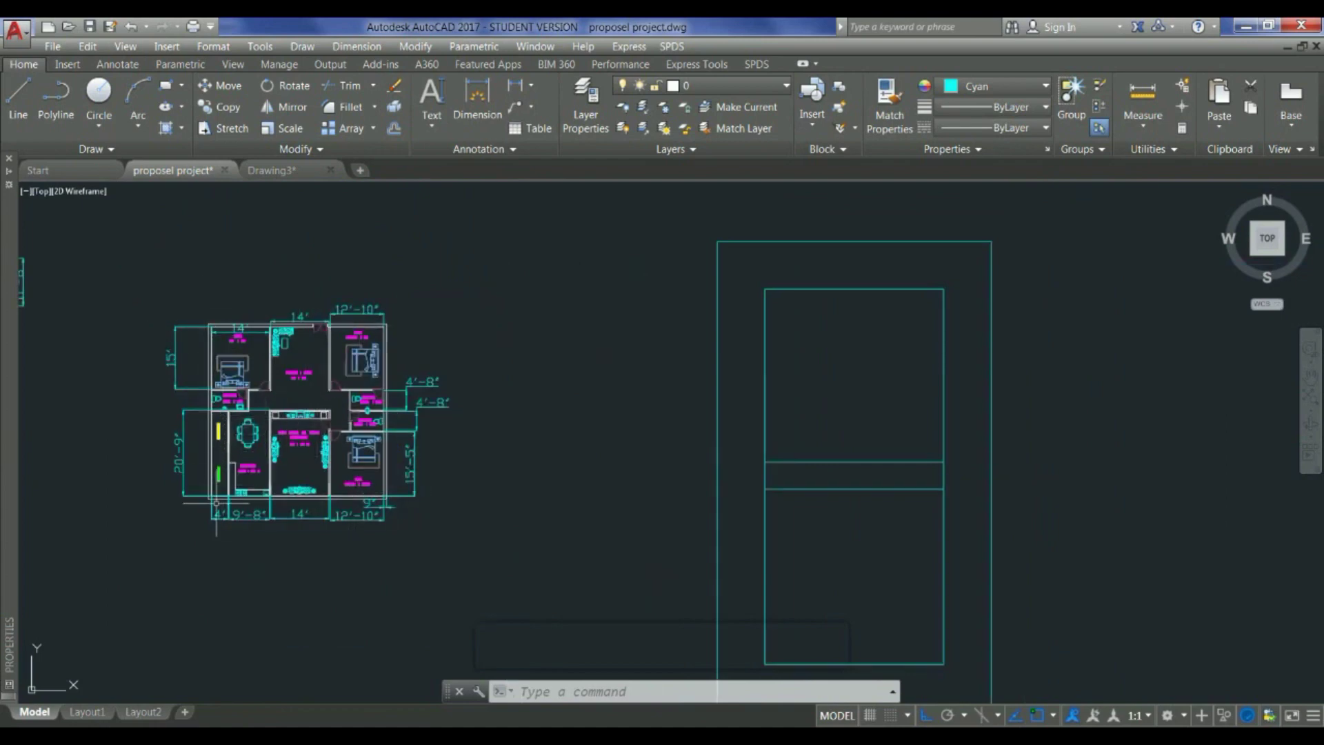
scroll(398, 516, down, 3)
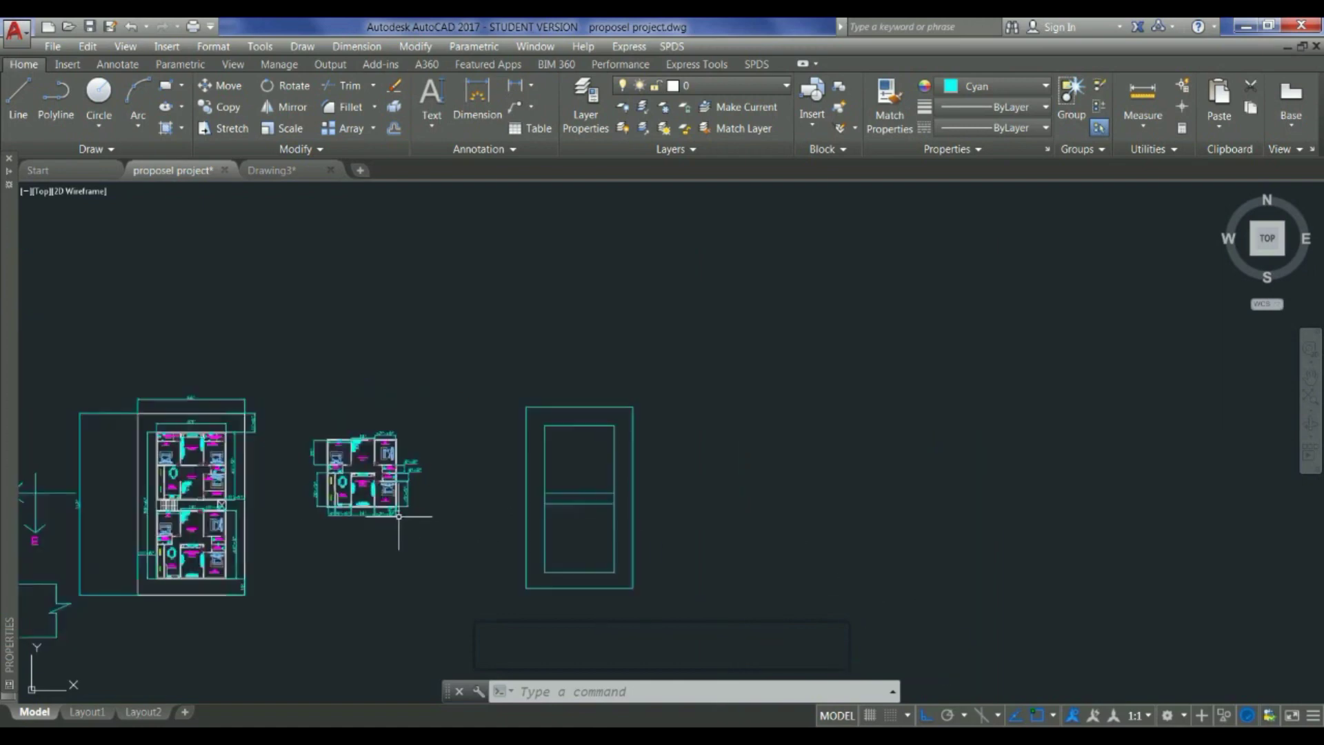
Step: Offset the inner rectangle's bottom edge 9" inward to give the outer wall its thickness
scroll(621, 599, up, 4)
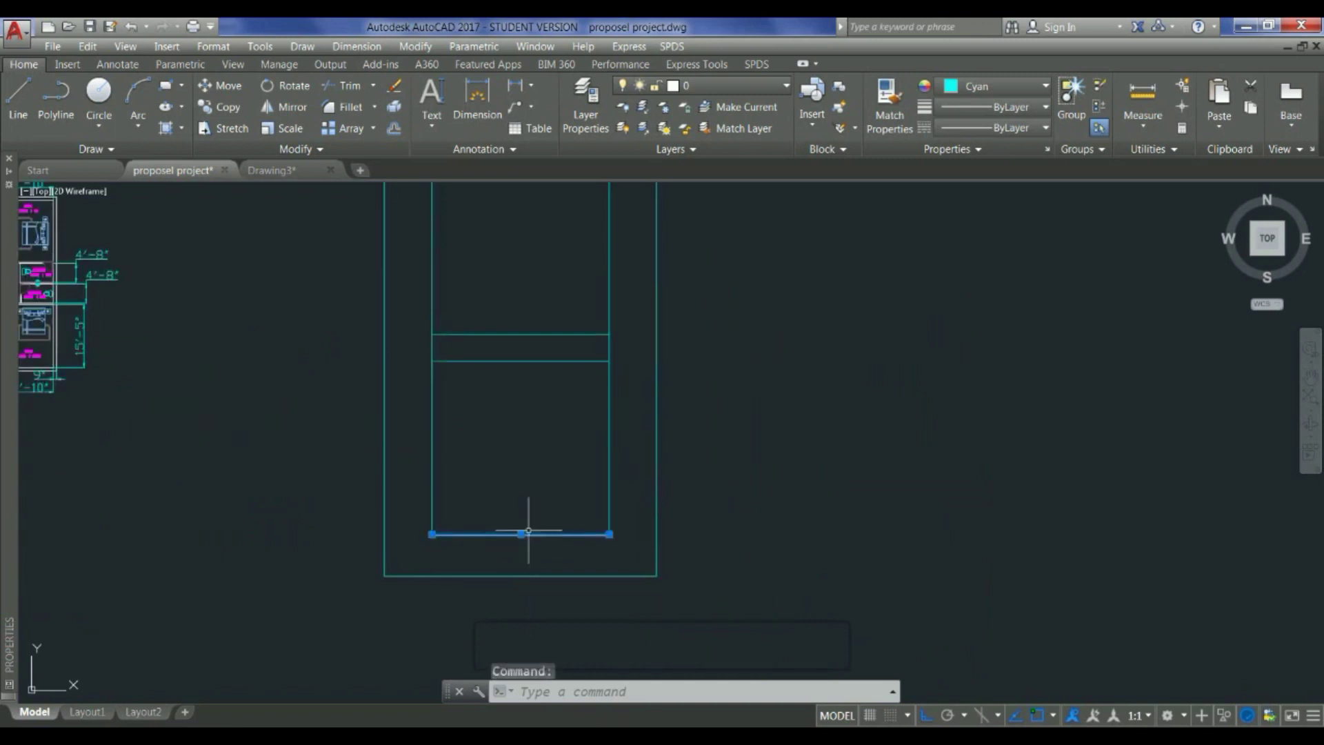
key(Return)
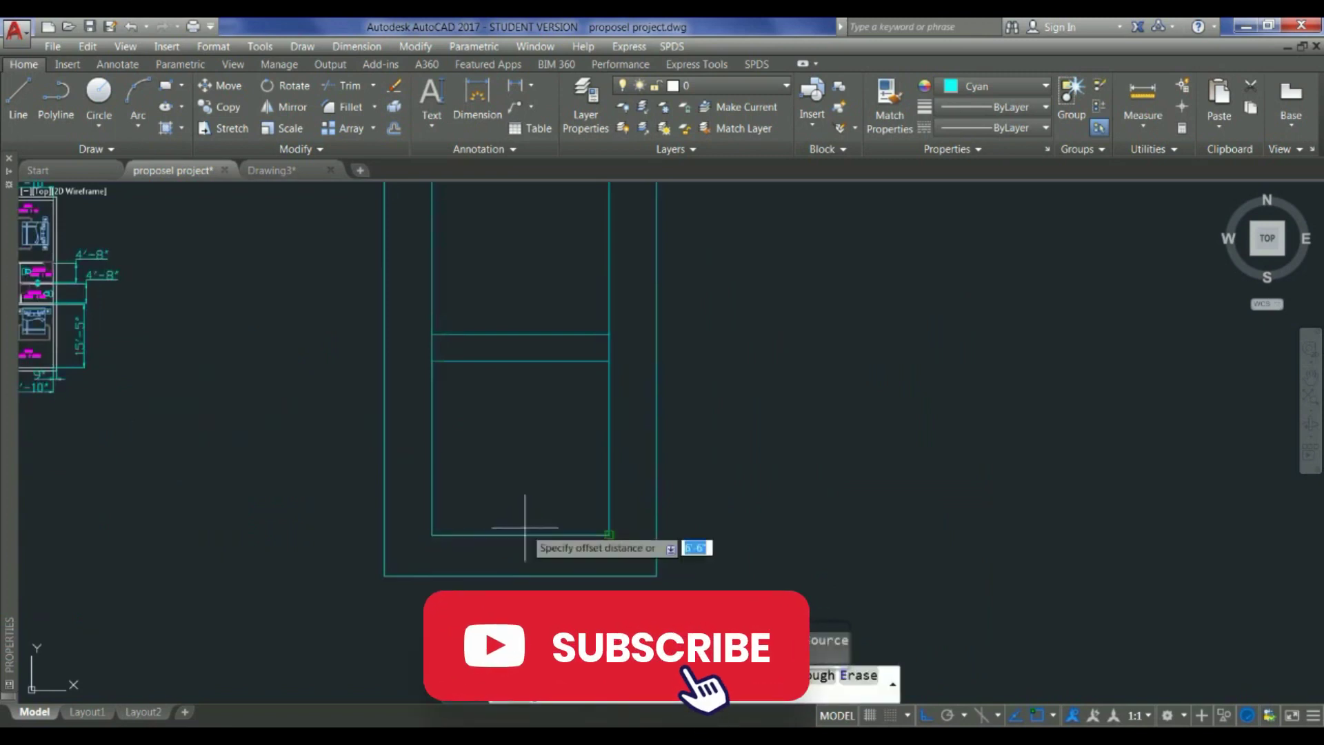
text(9)
key(Return)
click(525, 535)
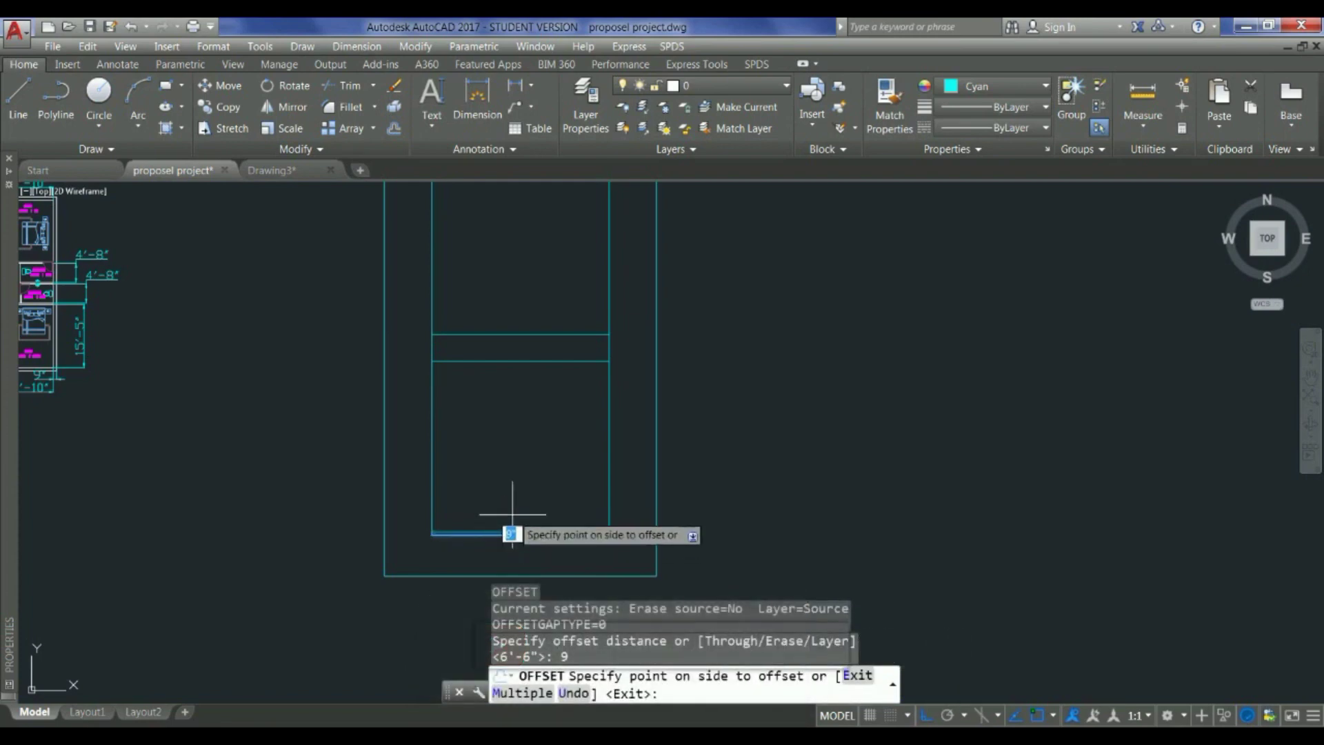
scroll(515, 528, up, 2)
scroll(515, 528, up, 2)
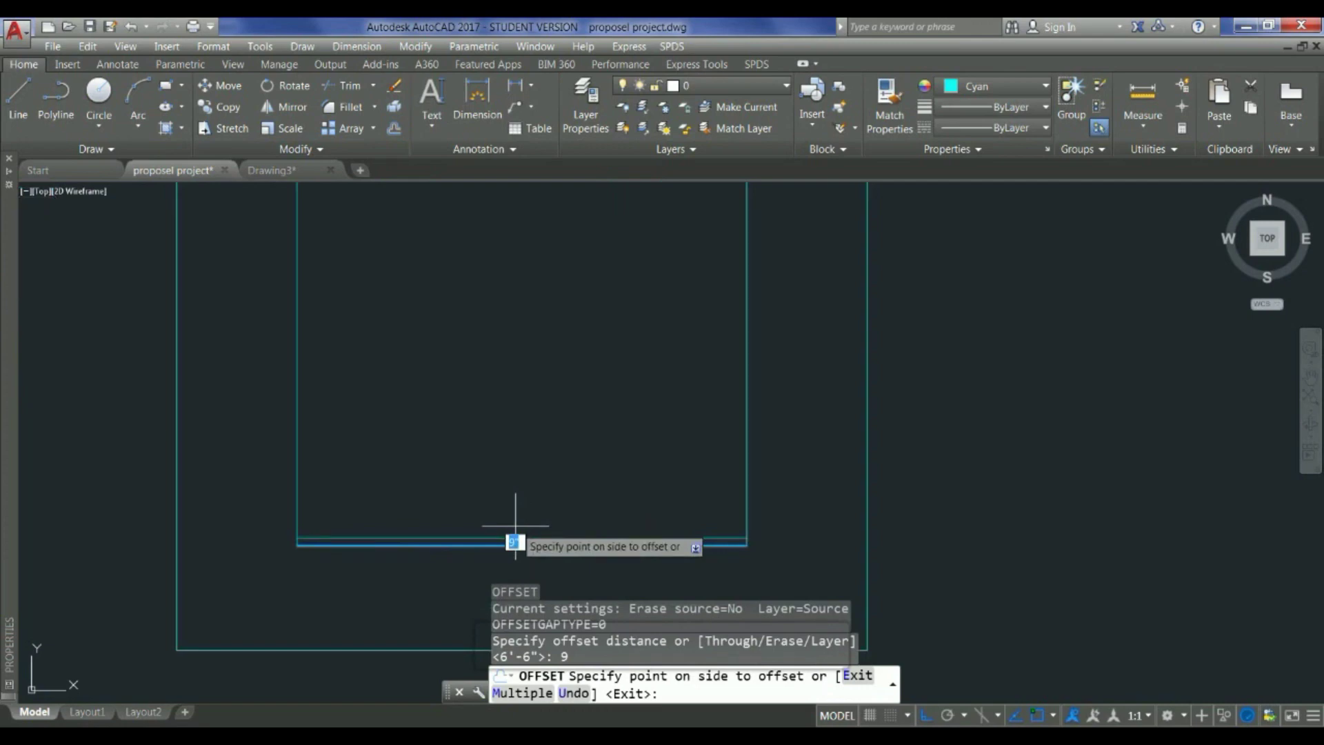
click(515, 526)
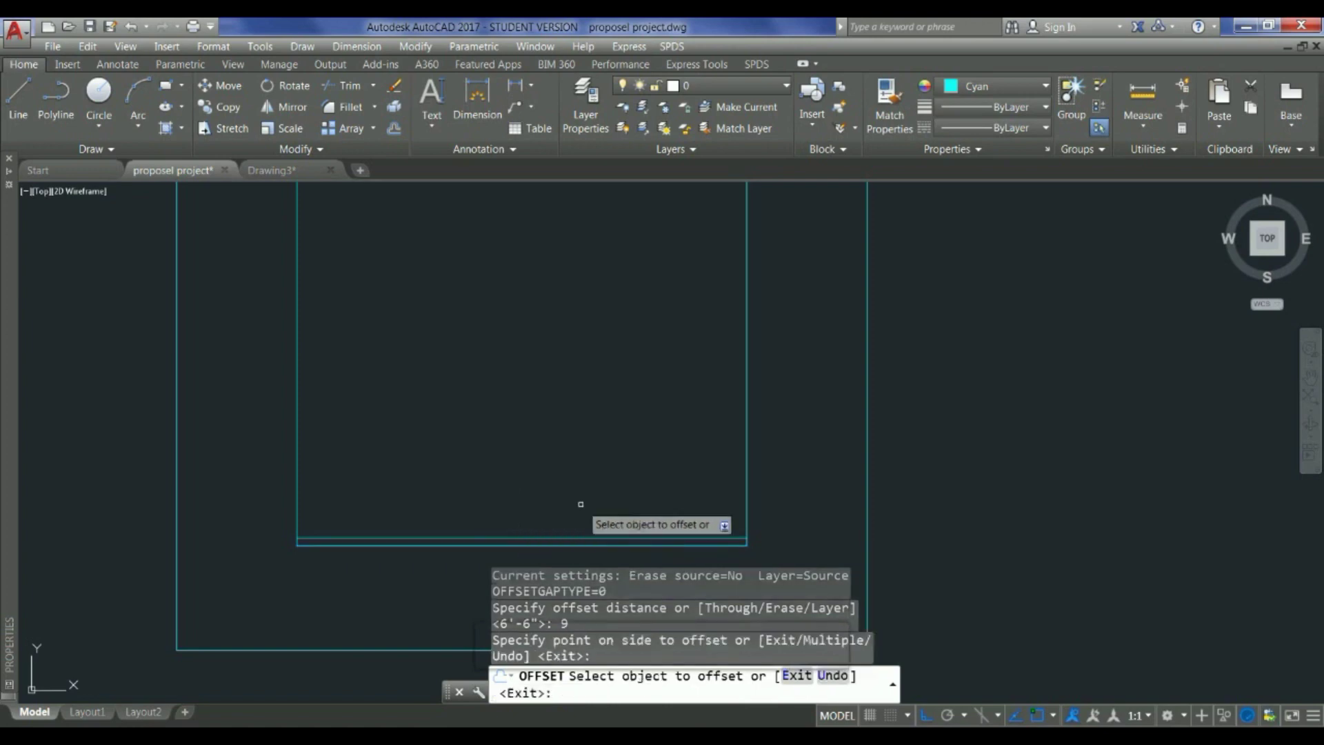
Step: Offset both vertical side edges of the inner rectangle 9" inward as outer wall lines
click(747, 445)
click(697, 445)
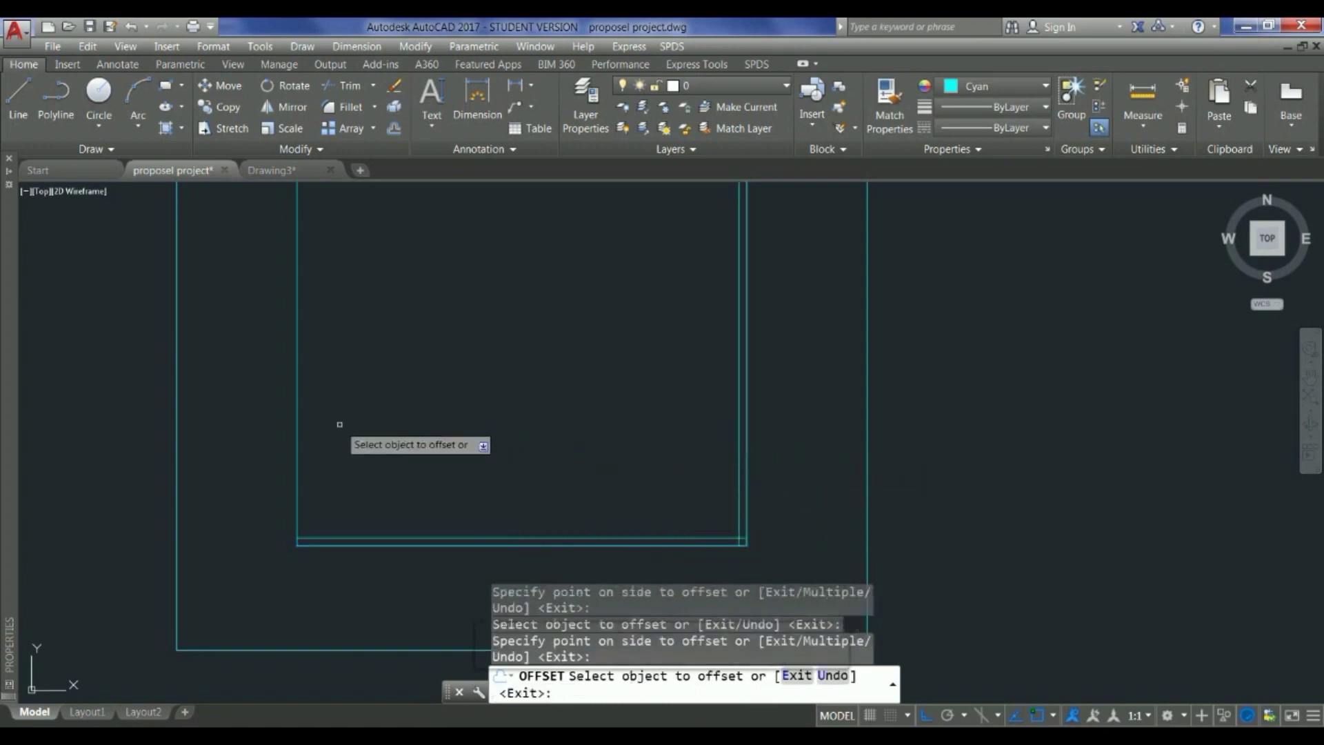
click(301, 421)
click(301, 420)
click(299, 418)
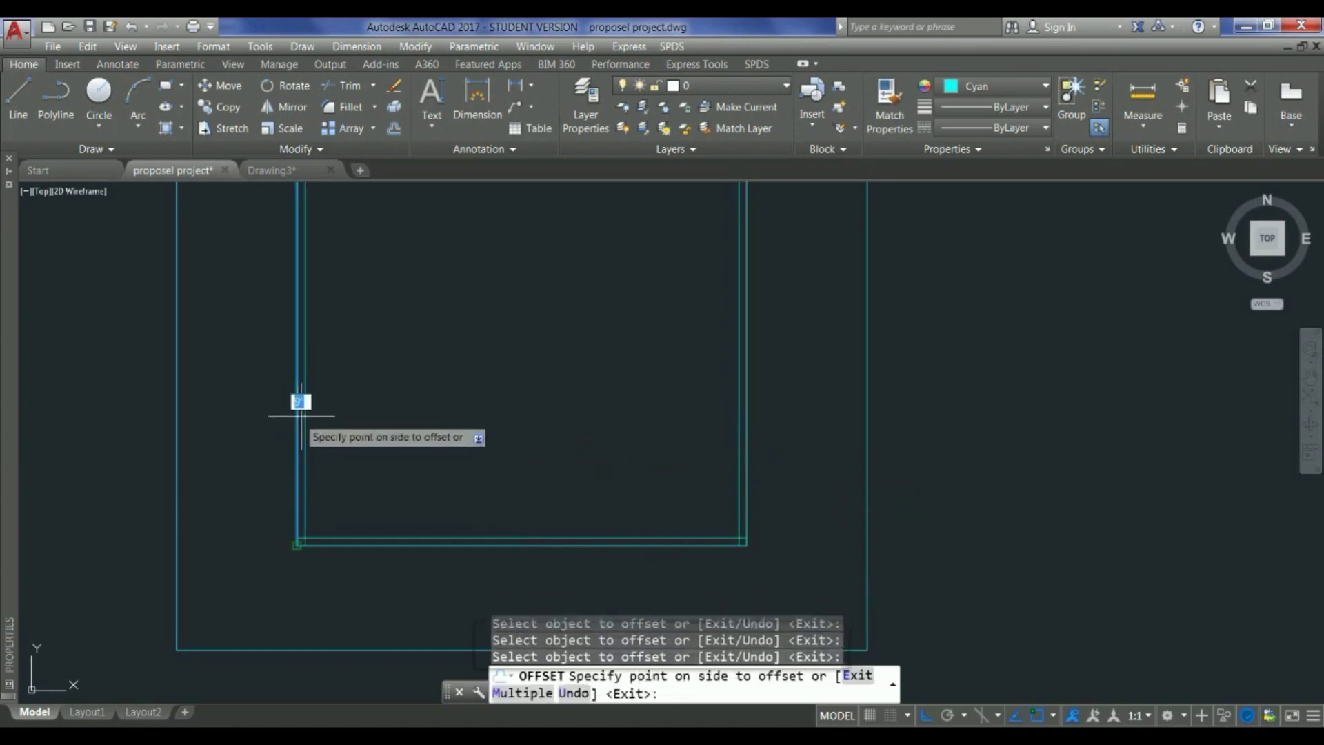
click(311, 424)
Step: Offset the lower of the two horizontal dividing lines 9" downward to form the lower block's top wall
scroll(389, 514, down, 2)
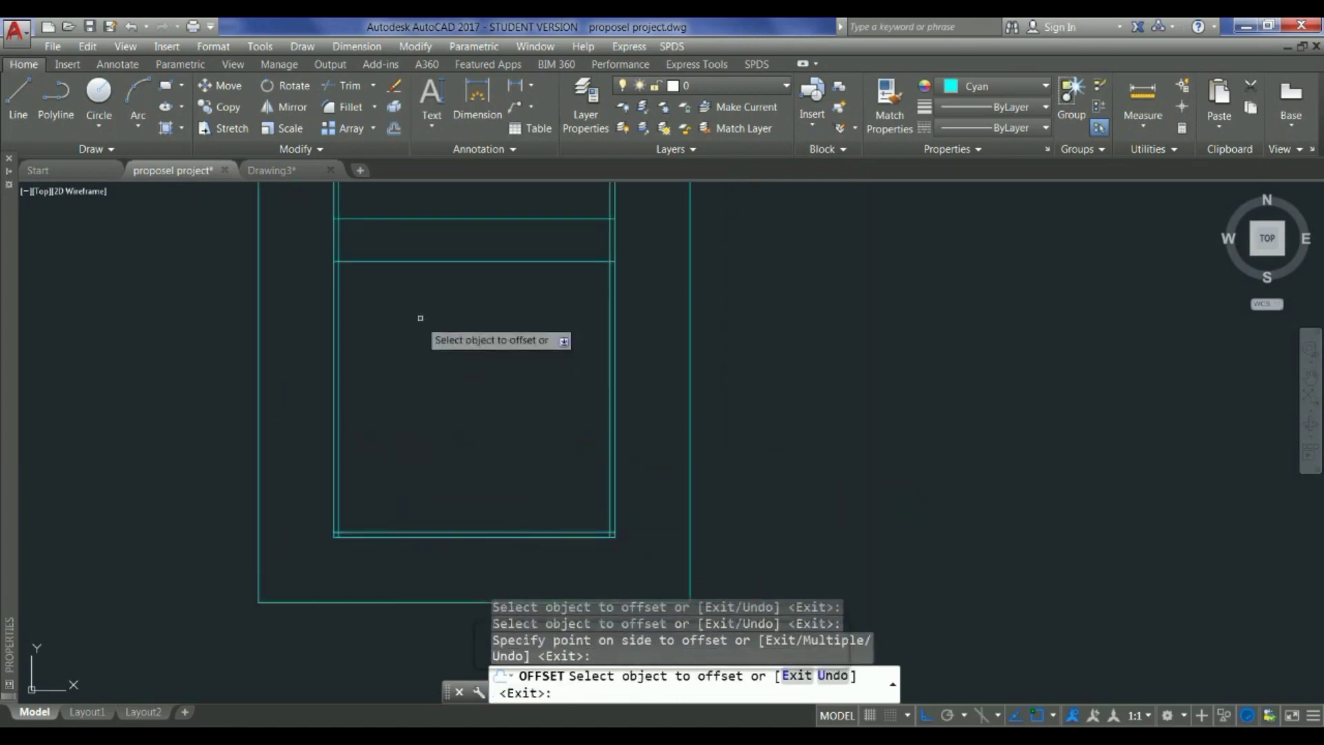
click(442, 260)
click(453, 311)
scroll(494, 411, down, 2)
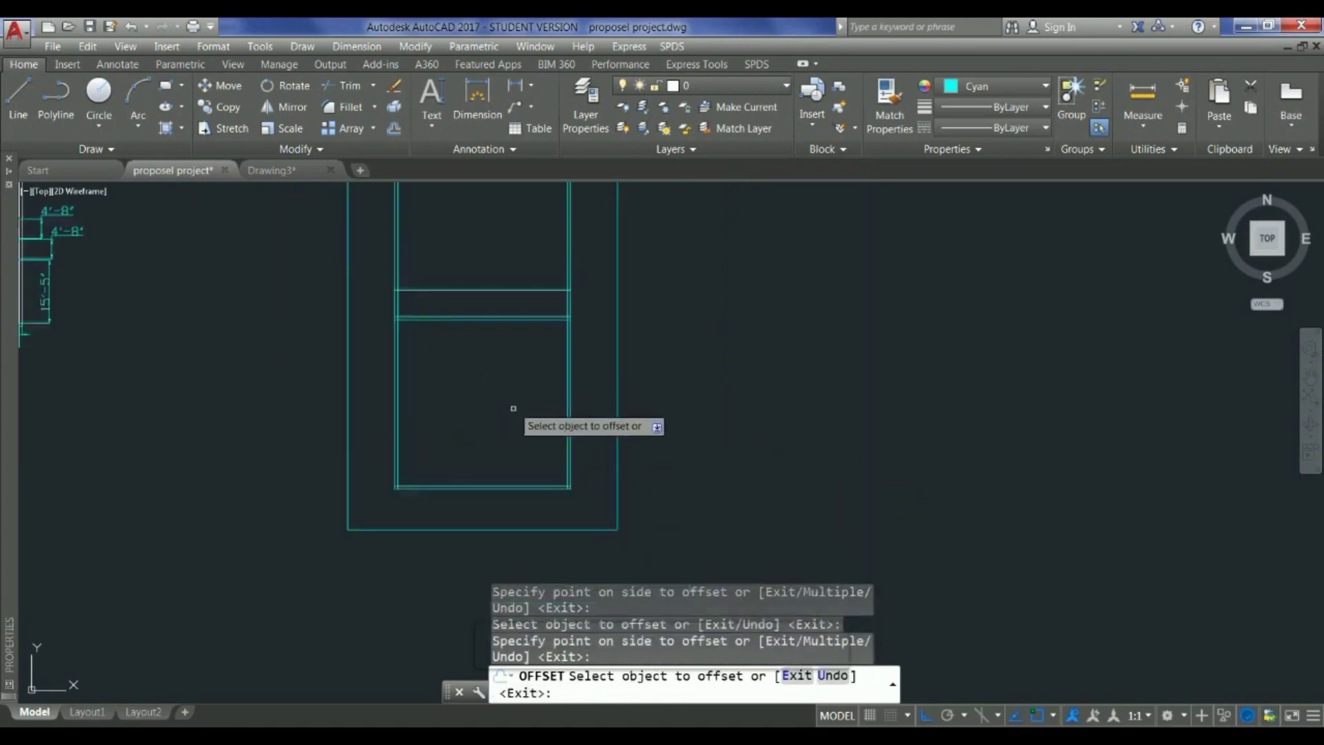
Step: Trim the overlapping ends of the inner wall lines at the lower block's bottom-right corner
scroll(534, 422, down, 2)
scroll(540, 423, up, 4)
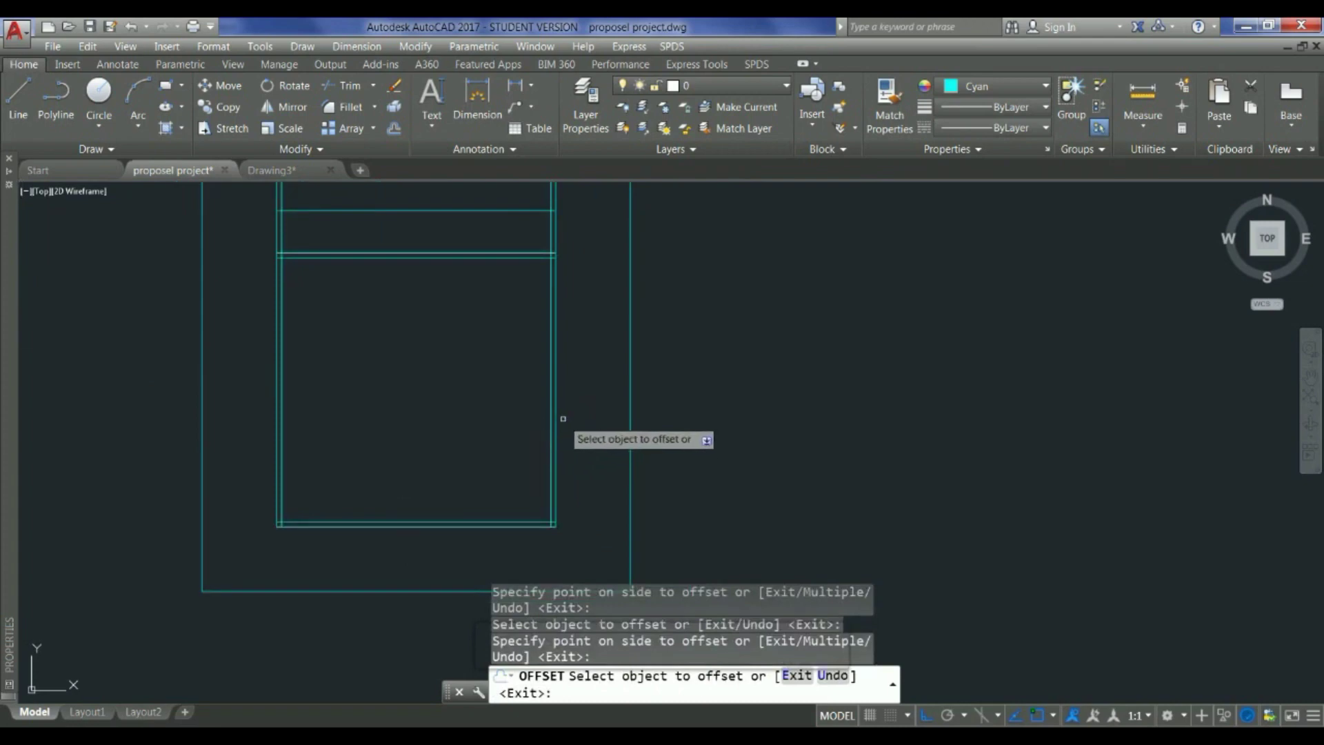
text(tr)
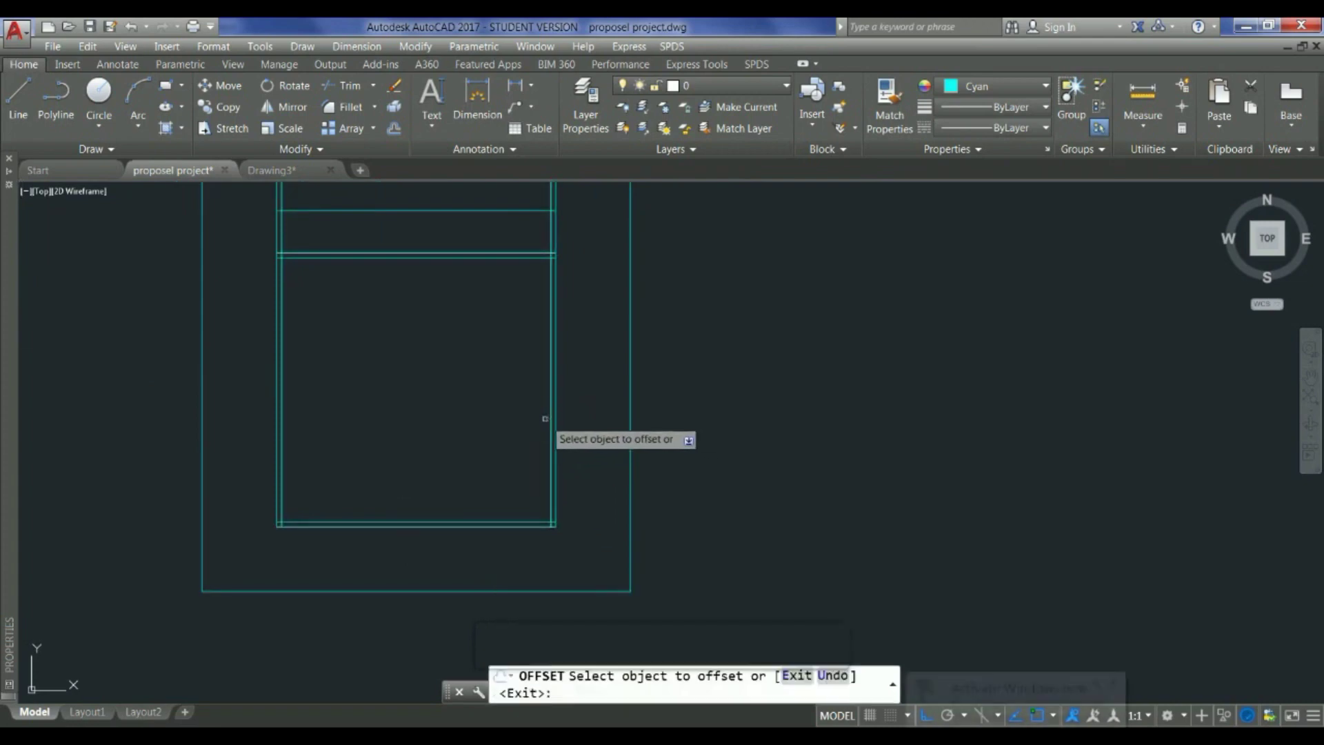
key(Return)
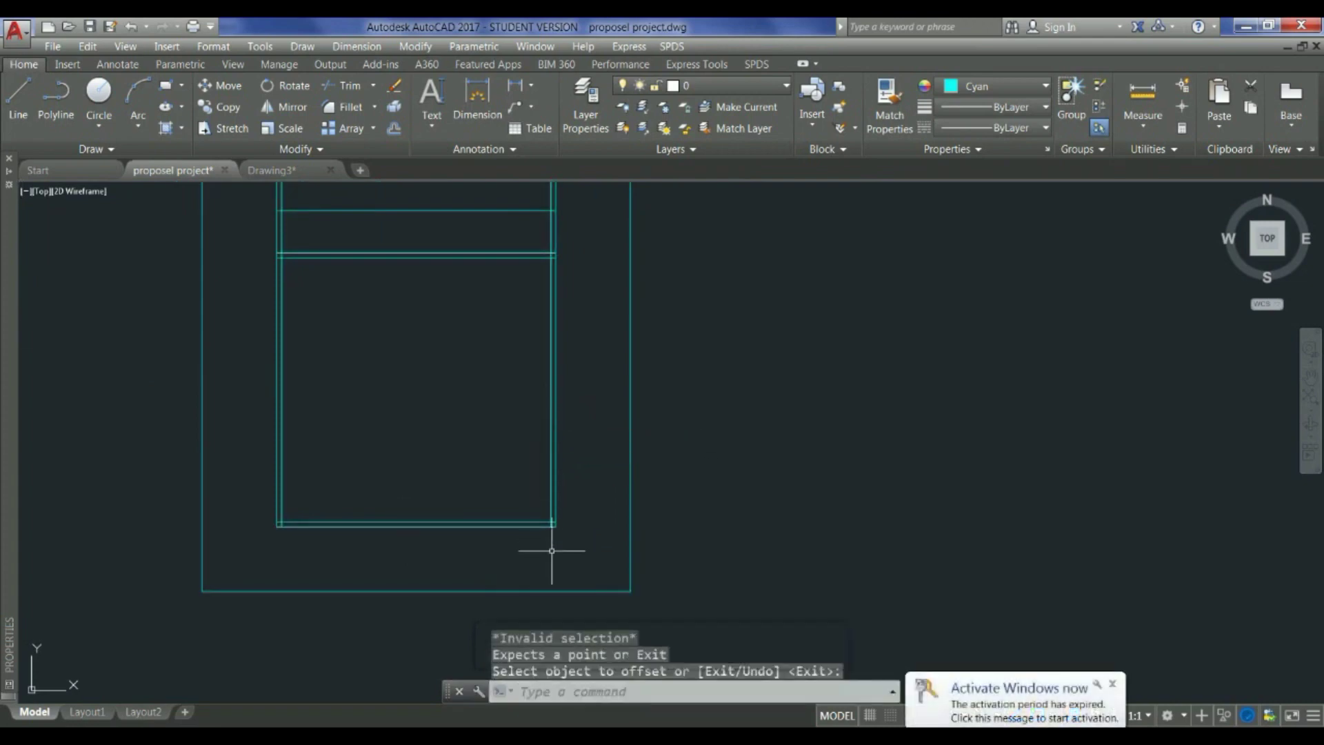
key(Escape)
text(t)
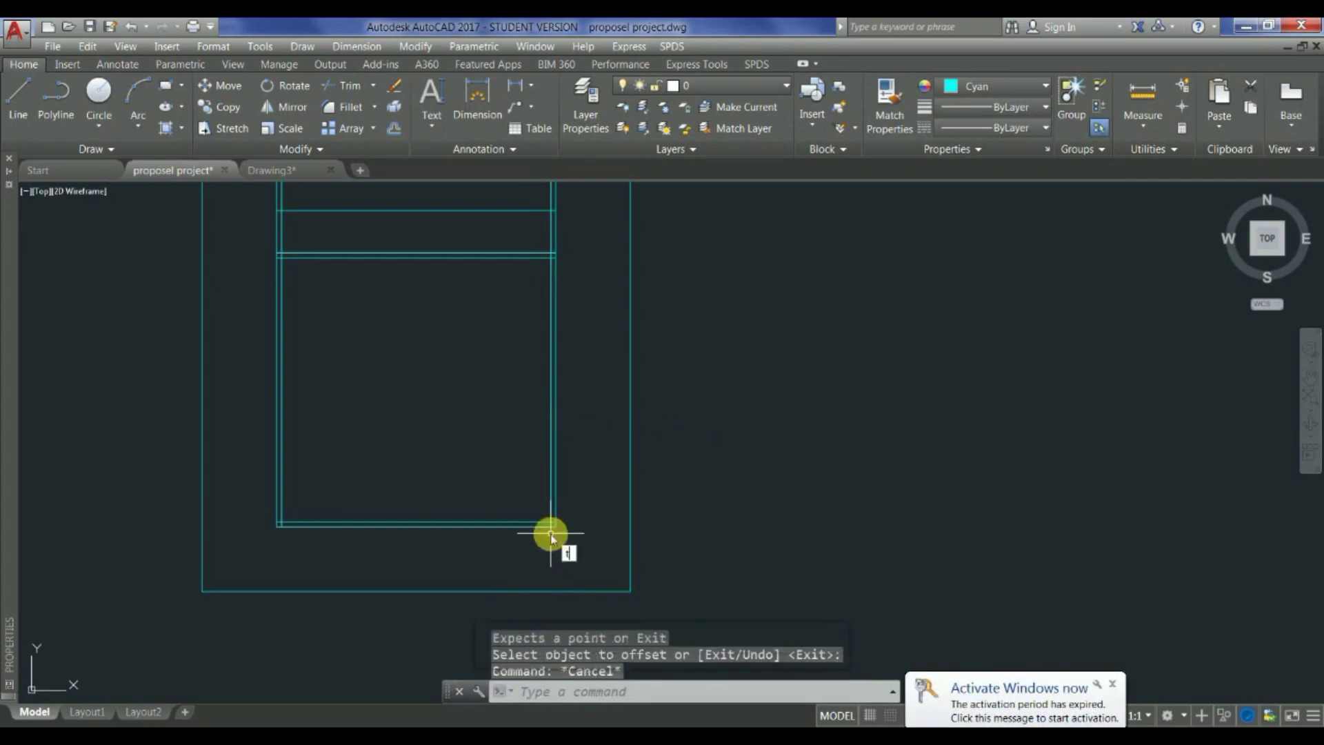
text(r)
key(Return)
key(Return)
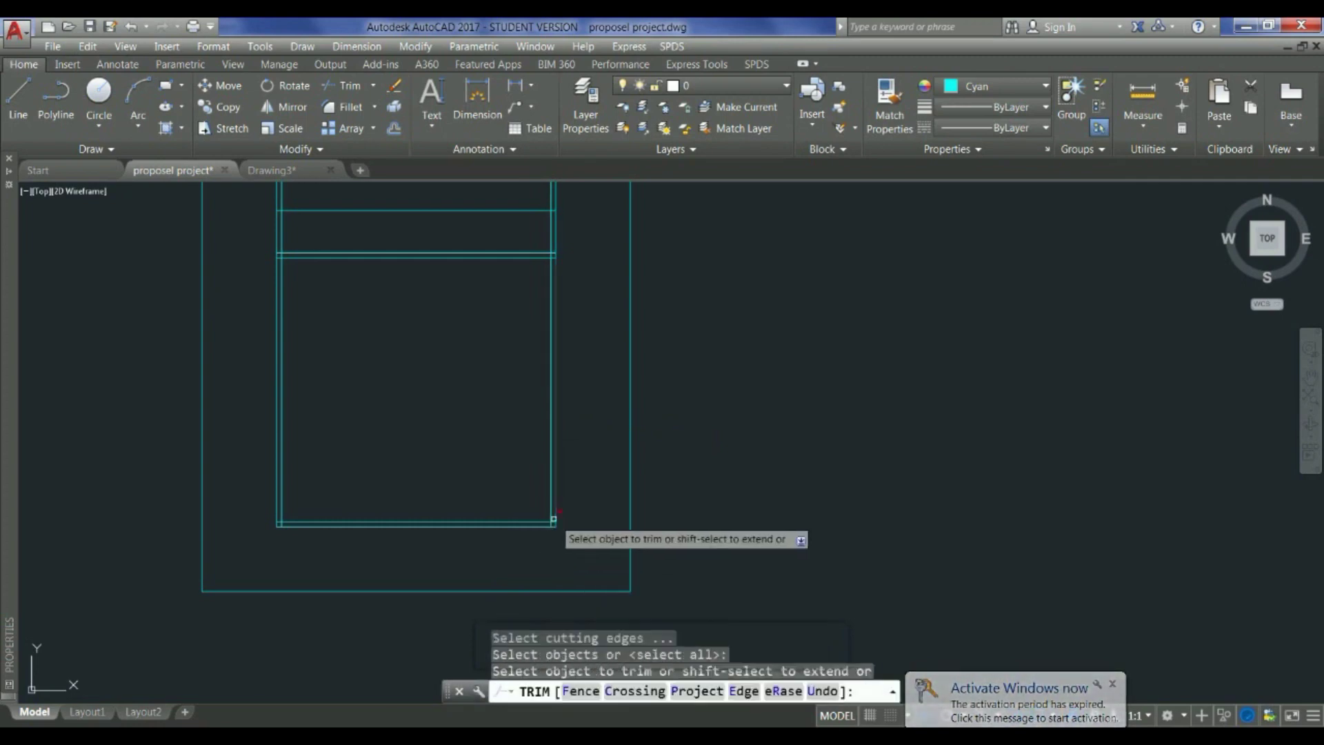
scroll(556, 519, up, 6)
click(541, 540)
click(537, 516)
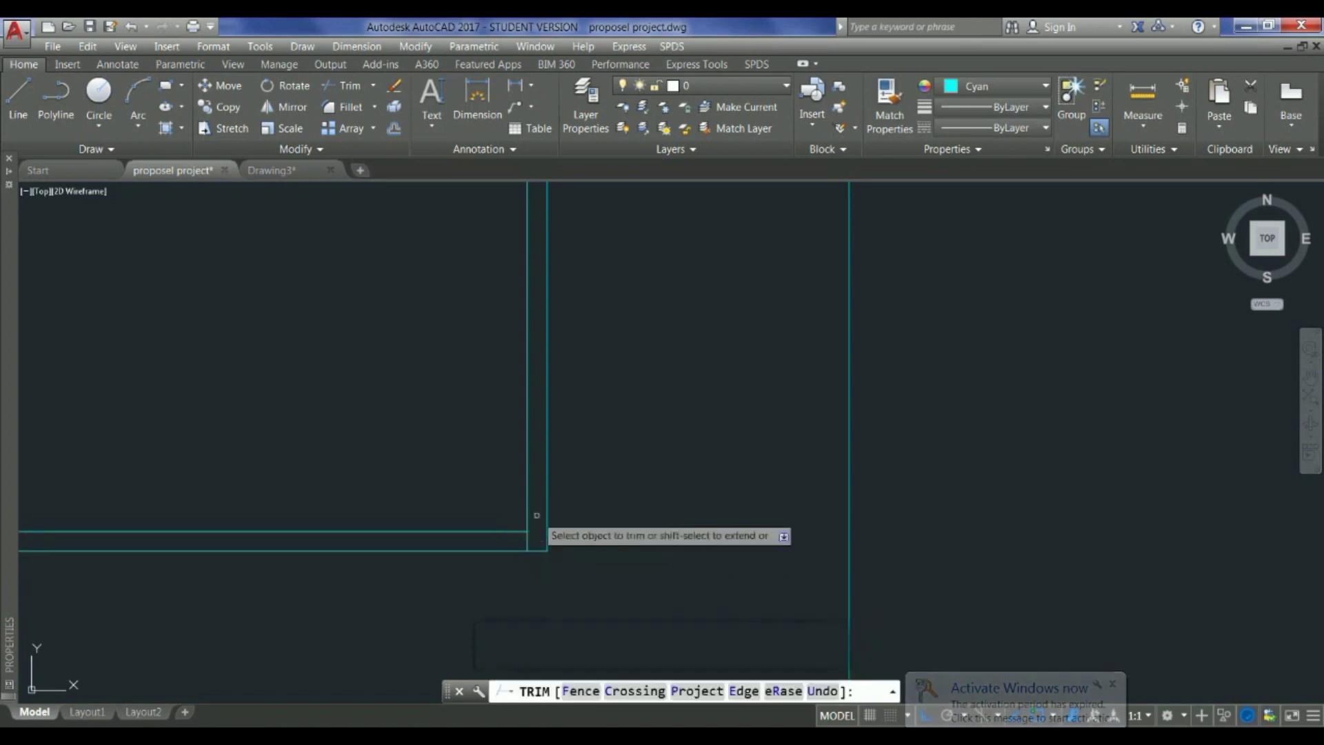
click(536, 540)
click(517, 538)
scroll(781, 505, down, 6)
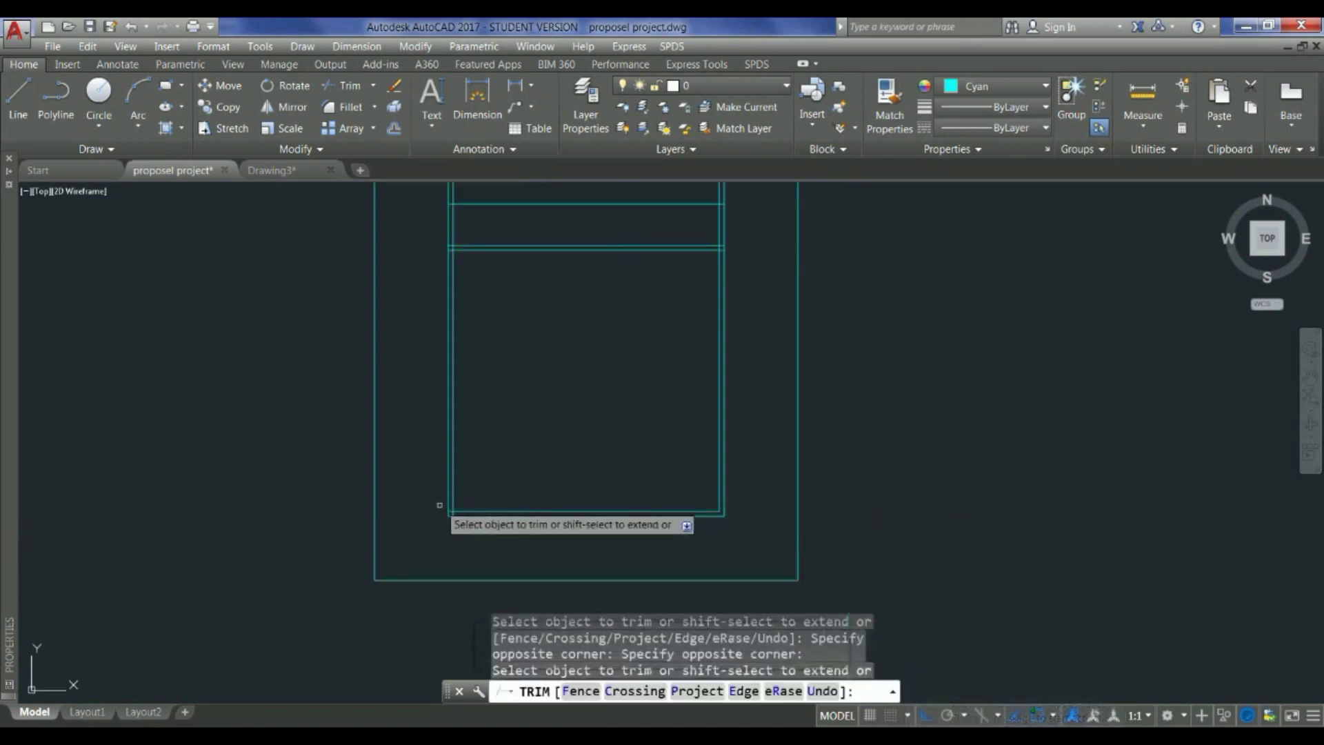
Step: Trim the overlapping inner wall lines at the lower block's bottom-left and top-left corners
scroll(439, 505, up, 8)
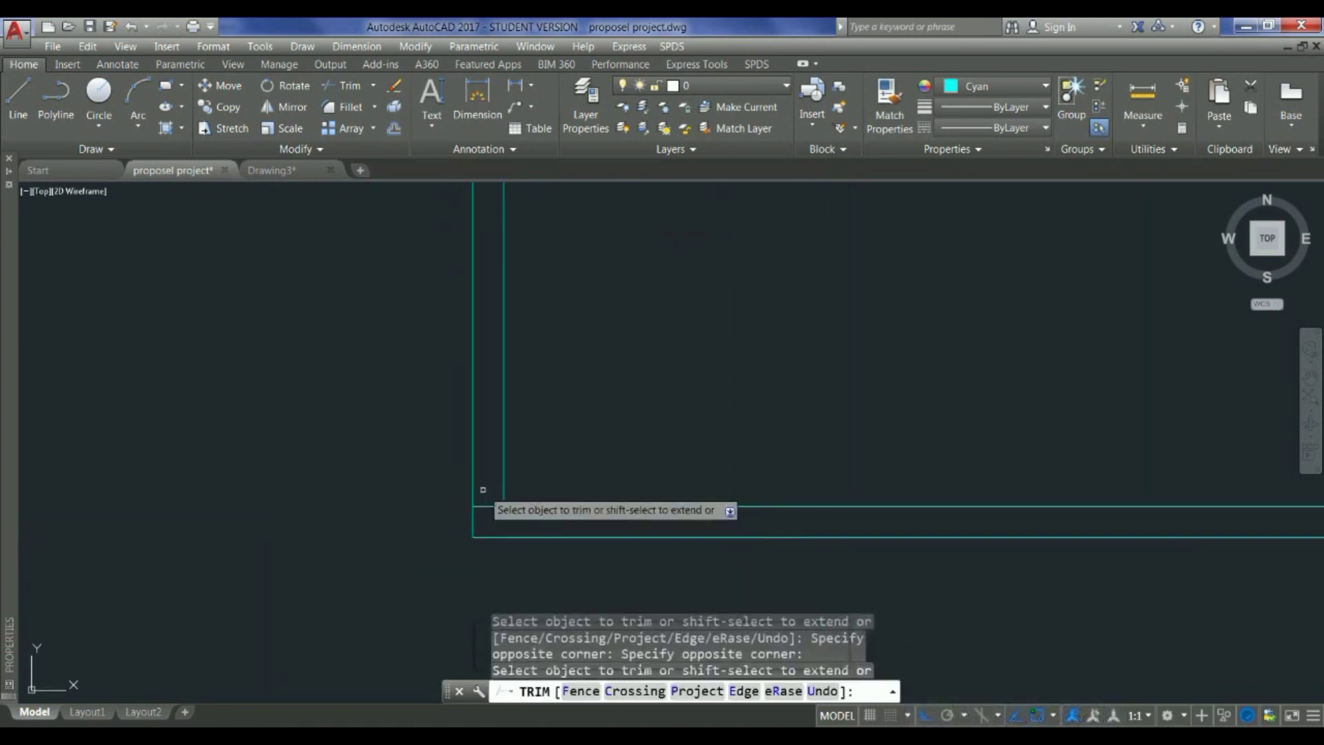
scroll(458, 548, down, 6)
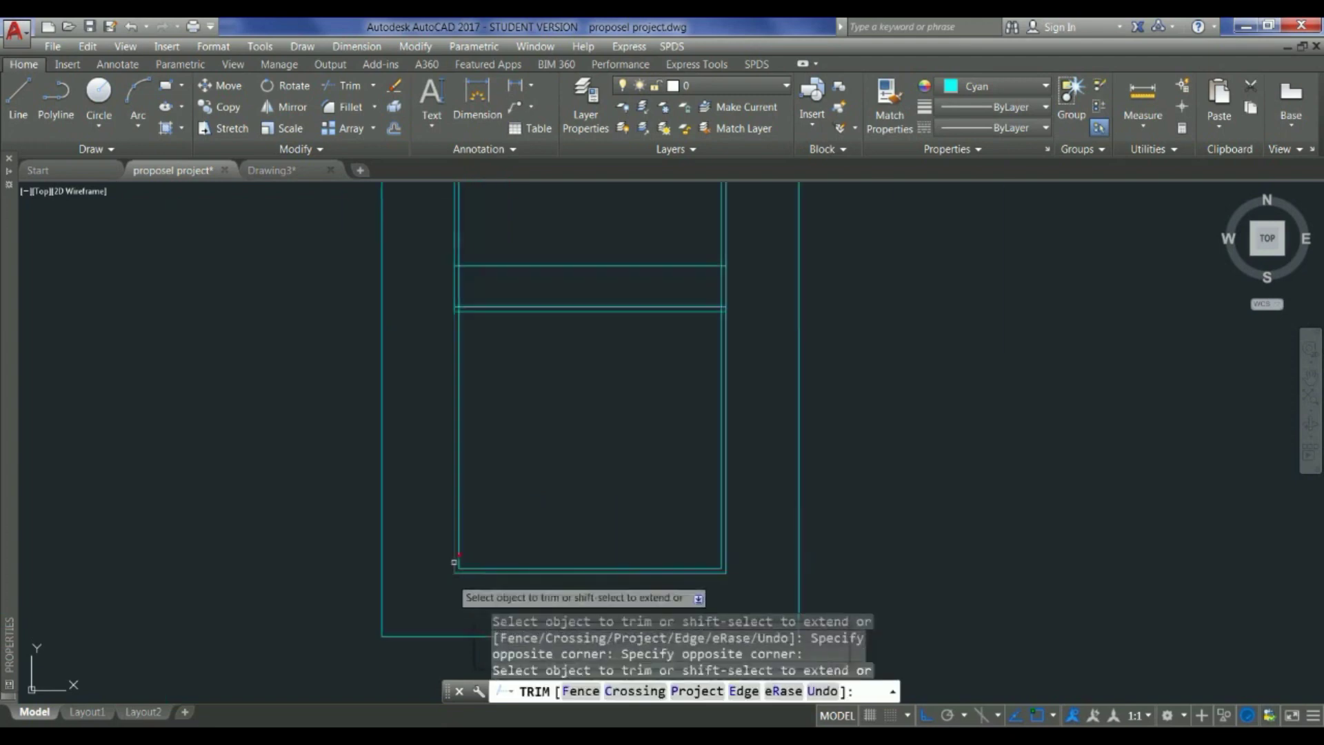
scroll(459, 317, up, 8)
click(431, 332)
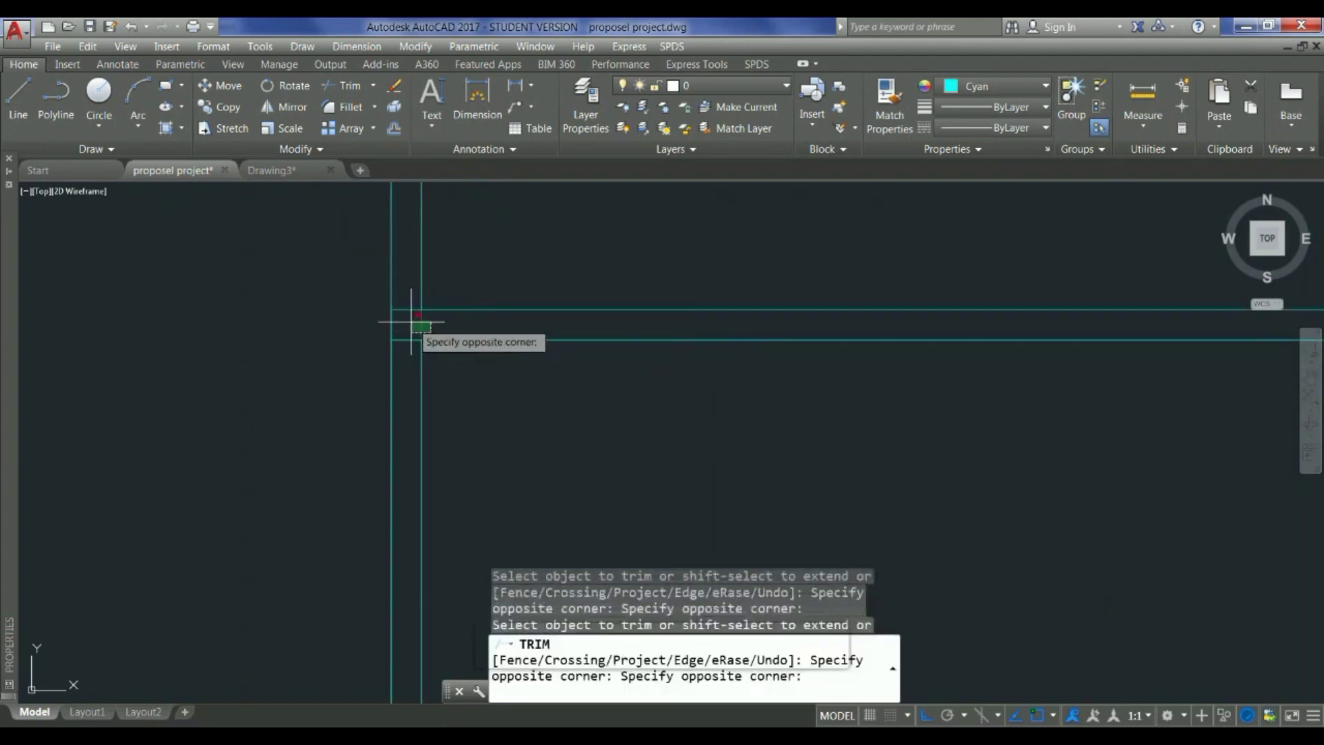
click(411, 322)
click(409, 360)
click(400, 333)
scroll(255, 374, down, 6)
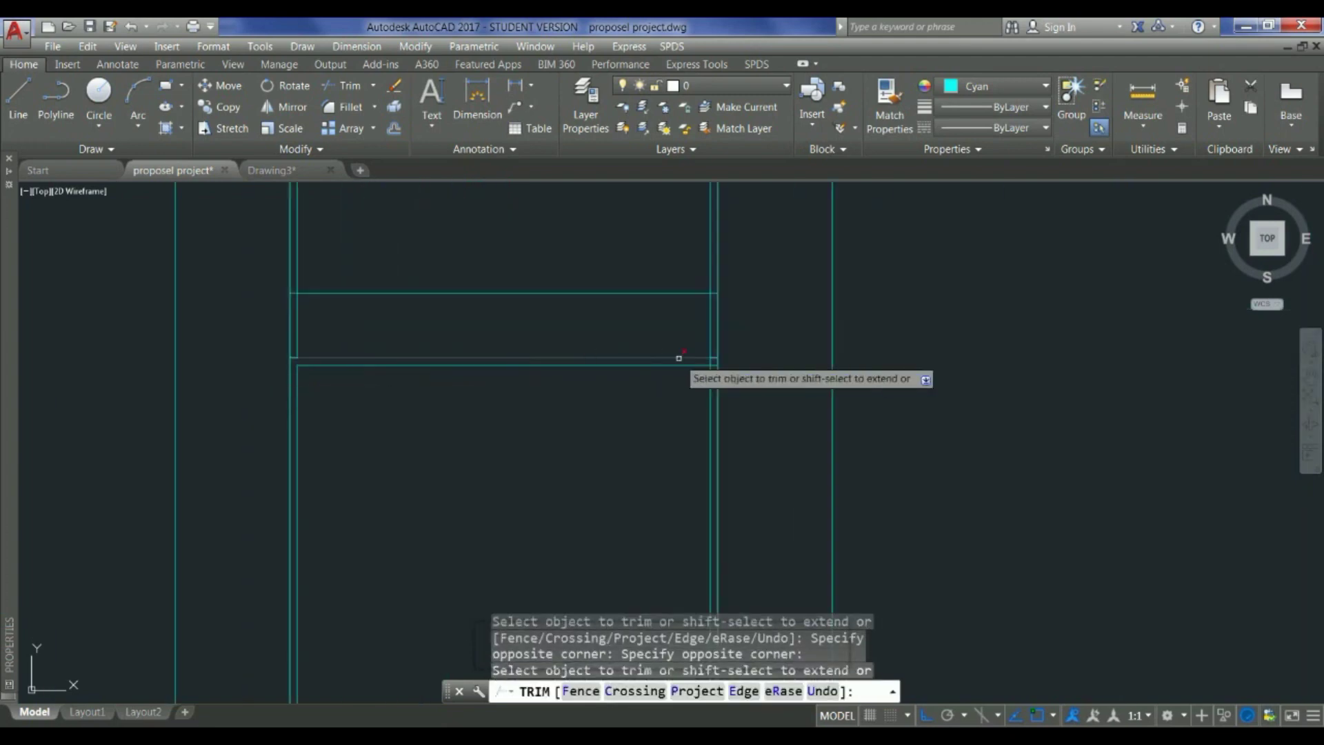
Step: Trim the overlapping inner wall lines at the lower block's top-right corner and finish trimming
scroll(703, 373, up, 8)
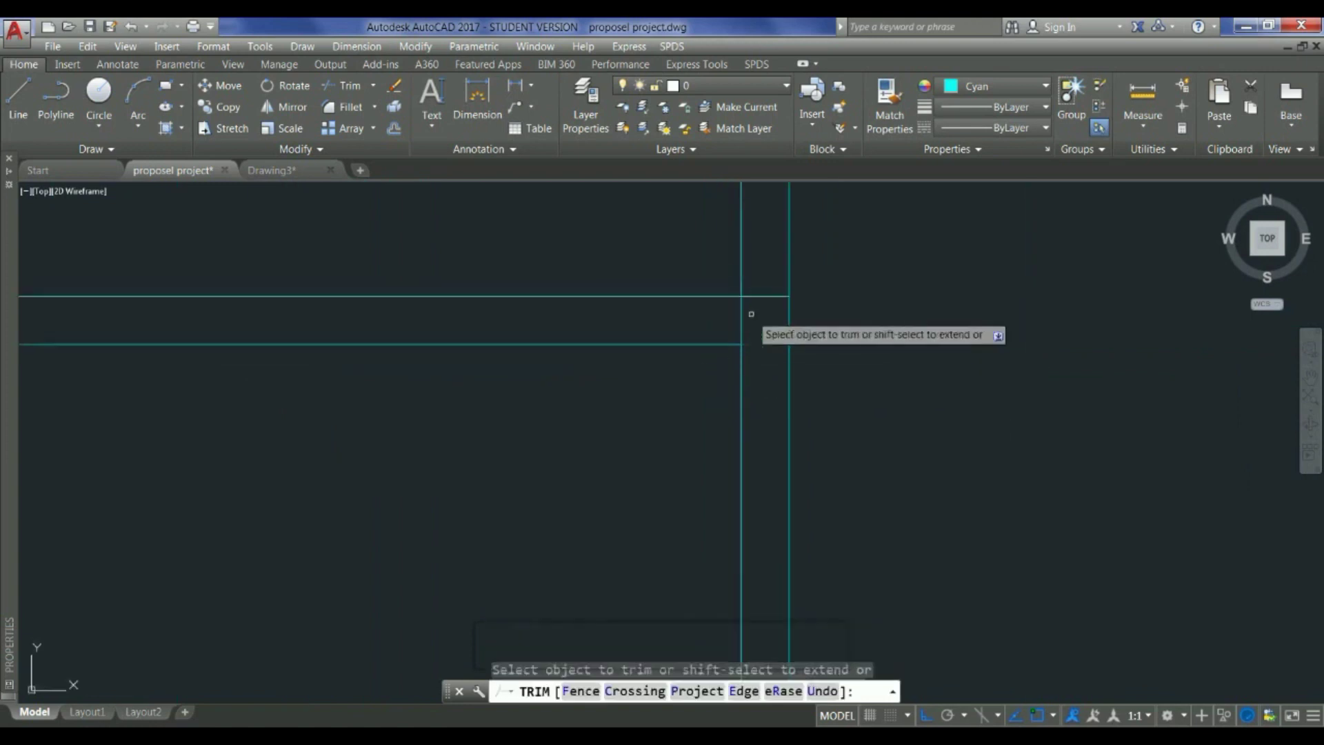
click(703, 305)
click(754, 325)
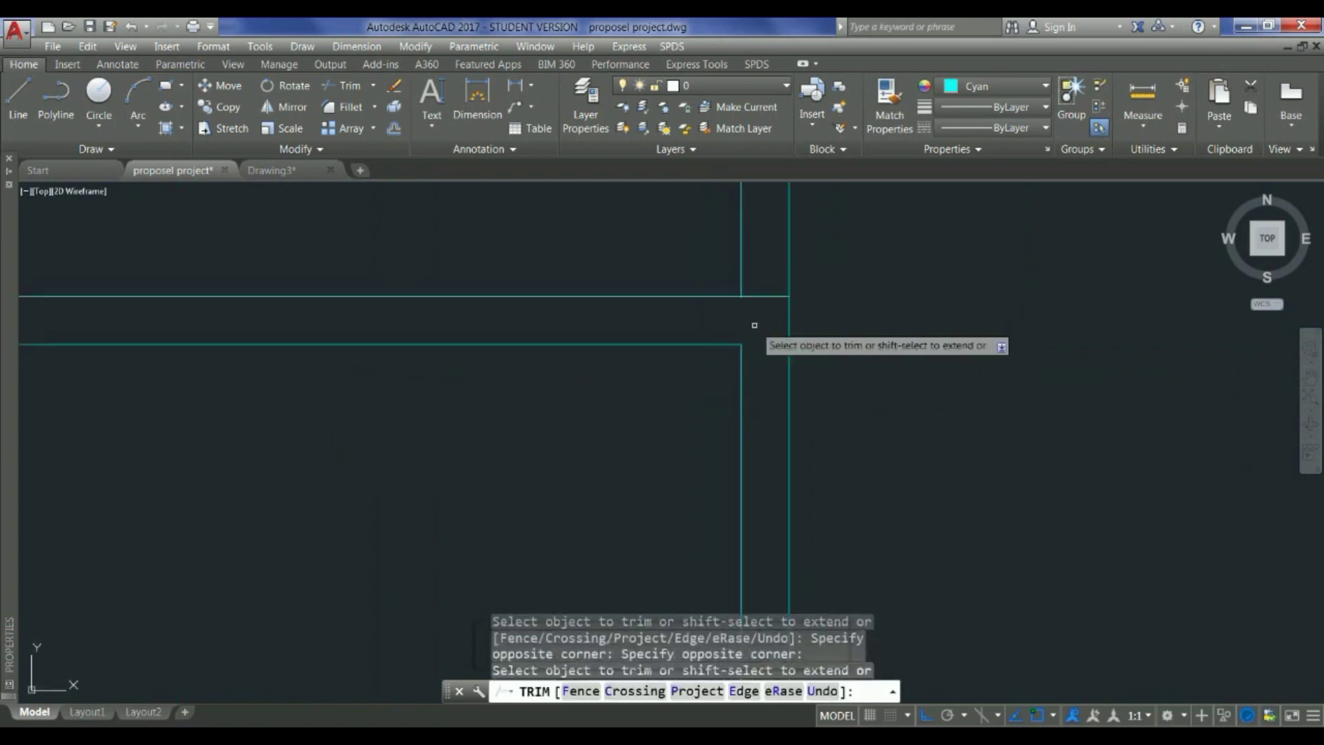
scroll(755, 325, down, 8)
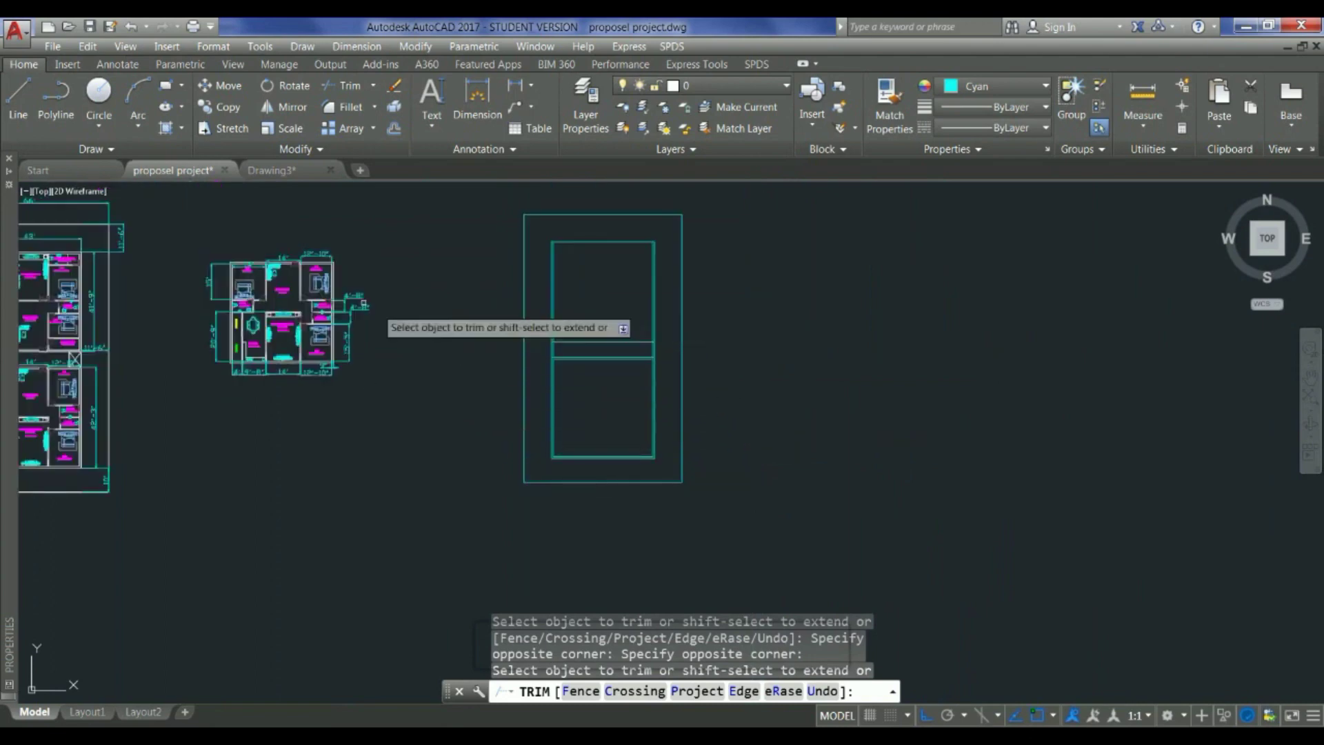
scroll(364, 304, up, 4)
key(Escape)
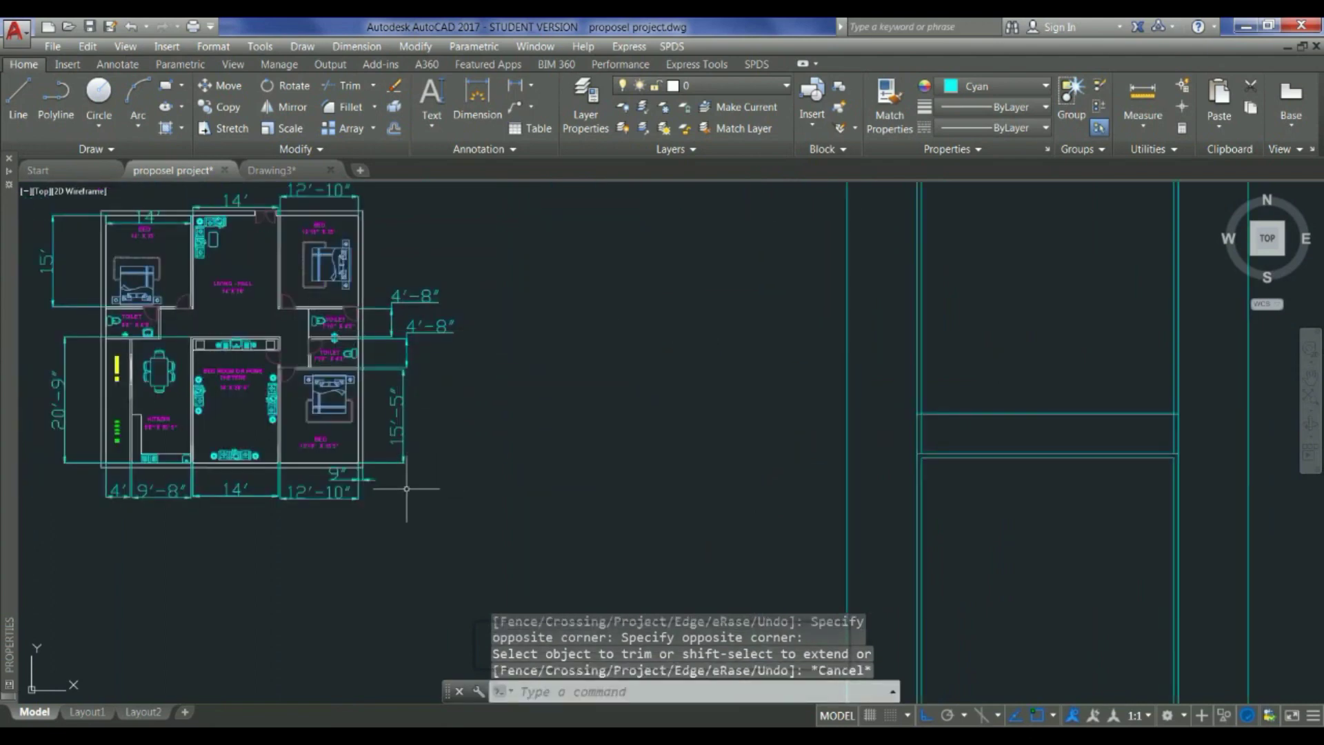
Step: Examine the bedroom, living hall, toilet and kitchen sizes in the single-unit reference plan
scroll(355, 493, down, 2)
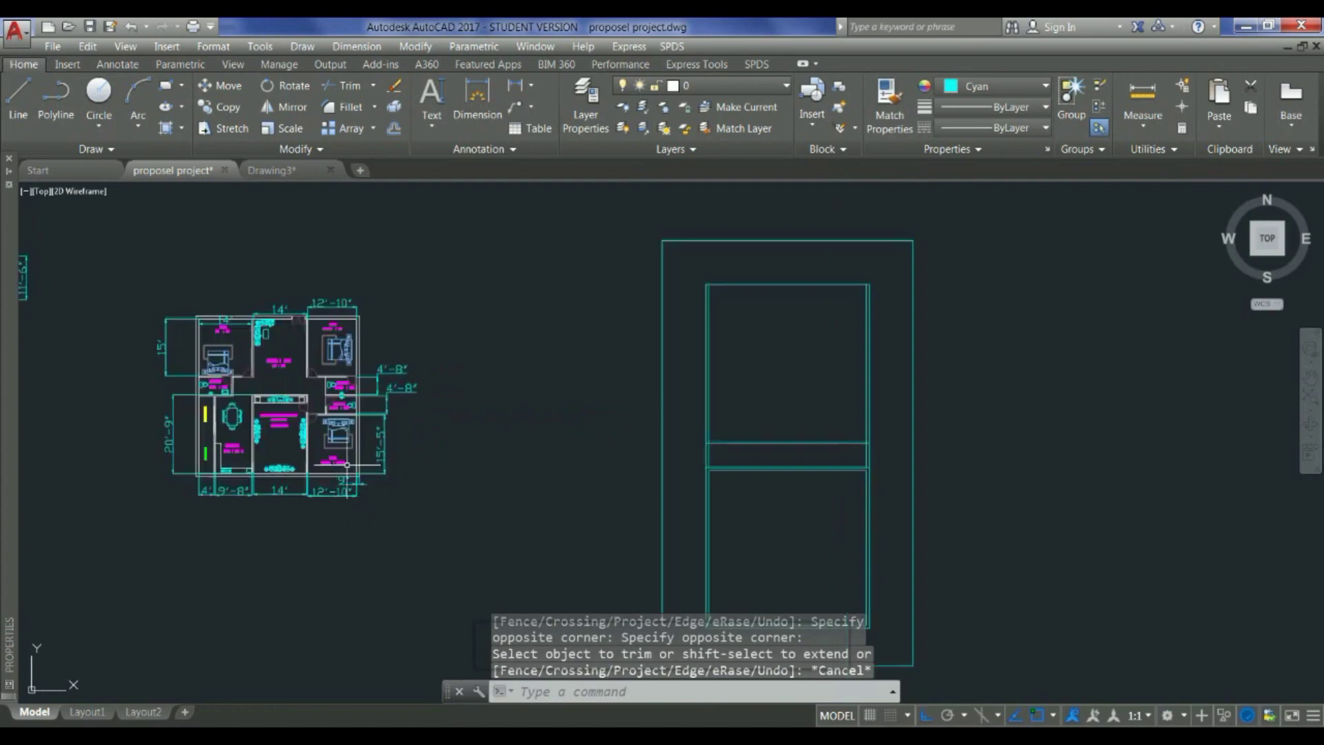
scroll(345, 464, up, 2)
scroll(334, 454, down, 2)
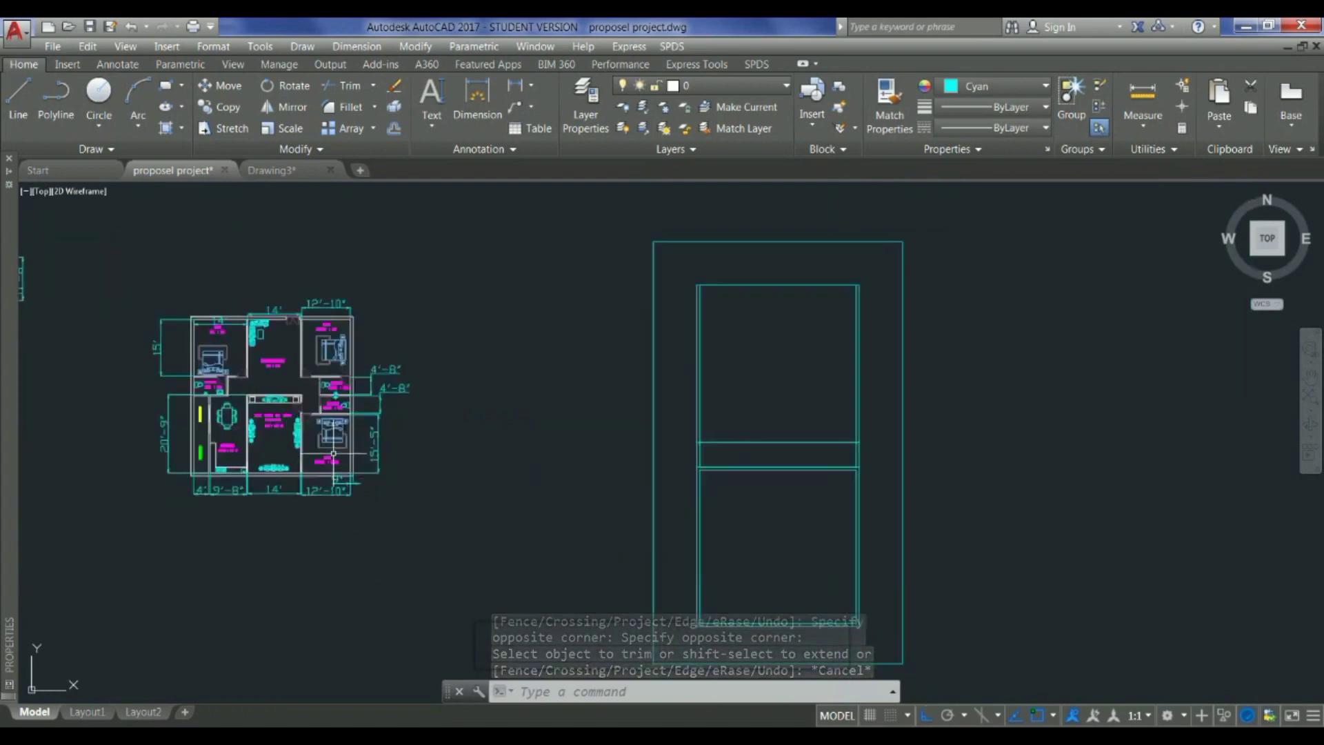
scroll(204, 327, up, 5)
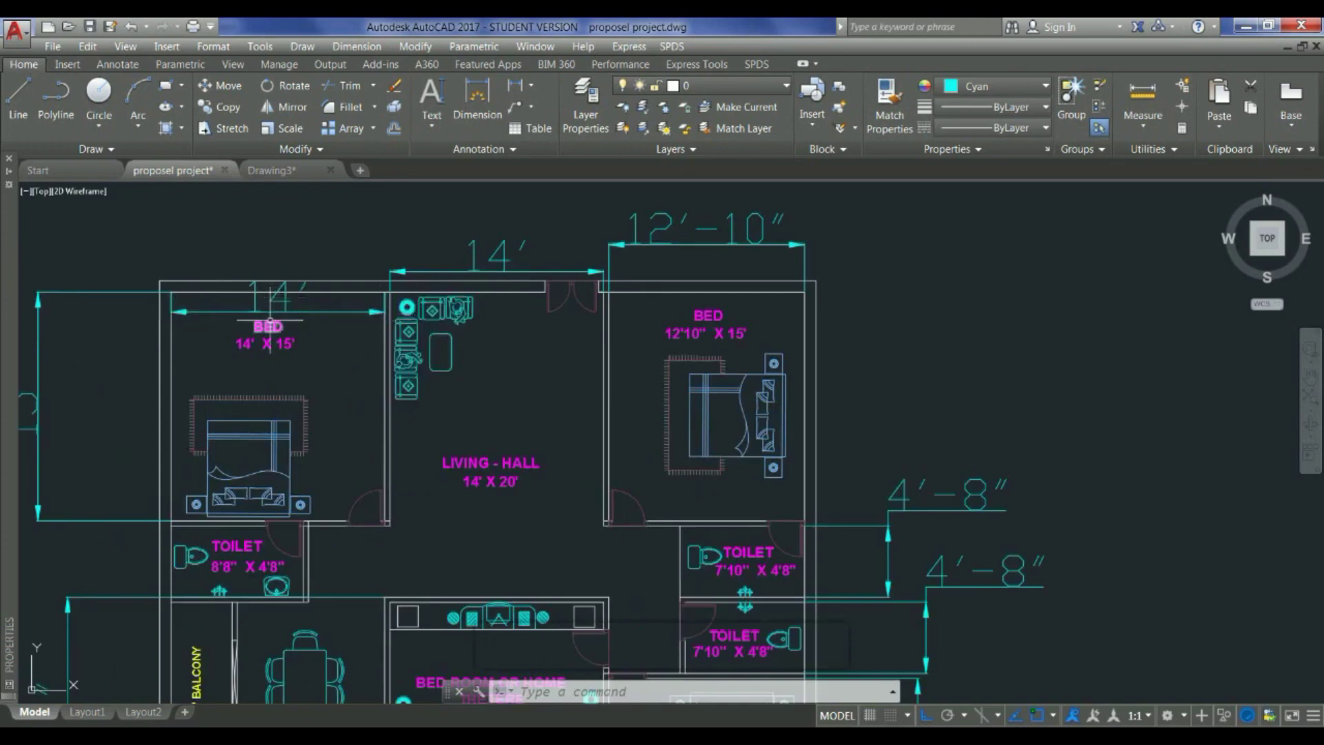
scroll(231, 319, down, 5)
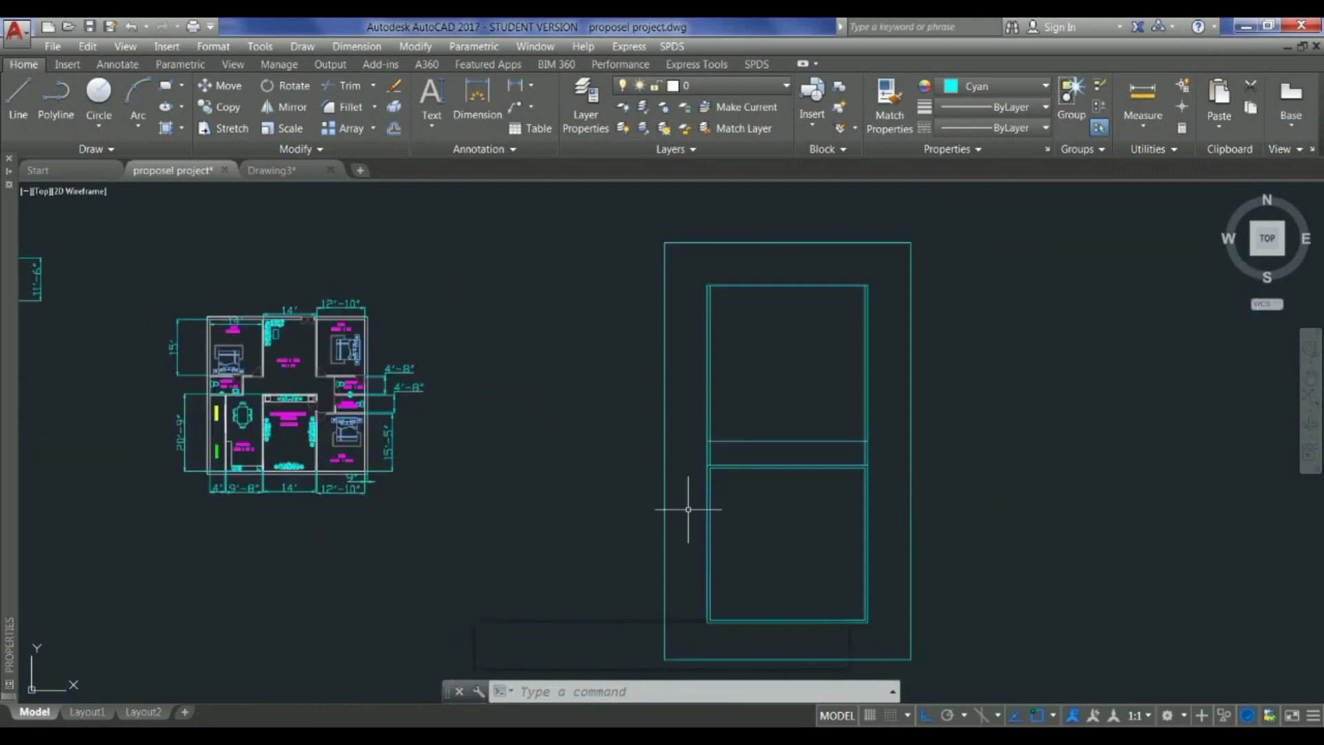
scroll(266, 403, up, 5)
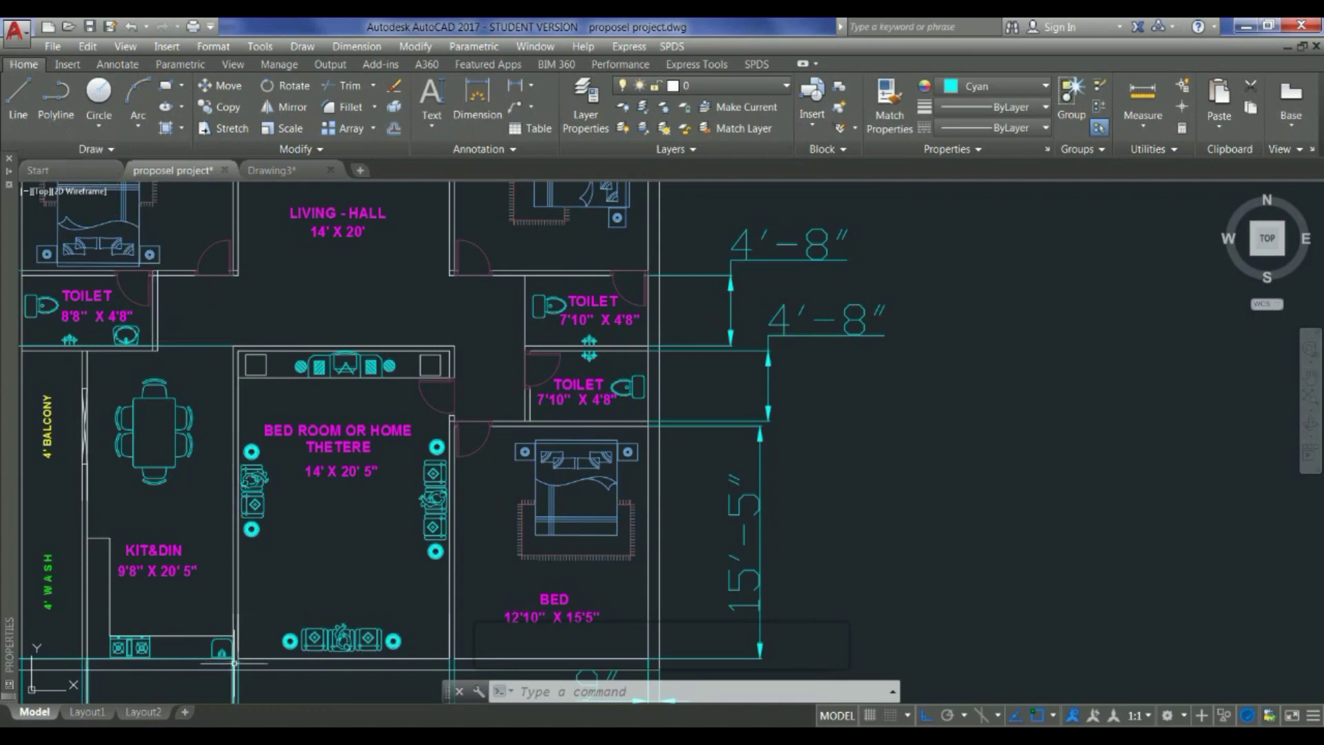
scroll(235, 662, down, 5)
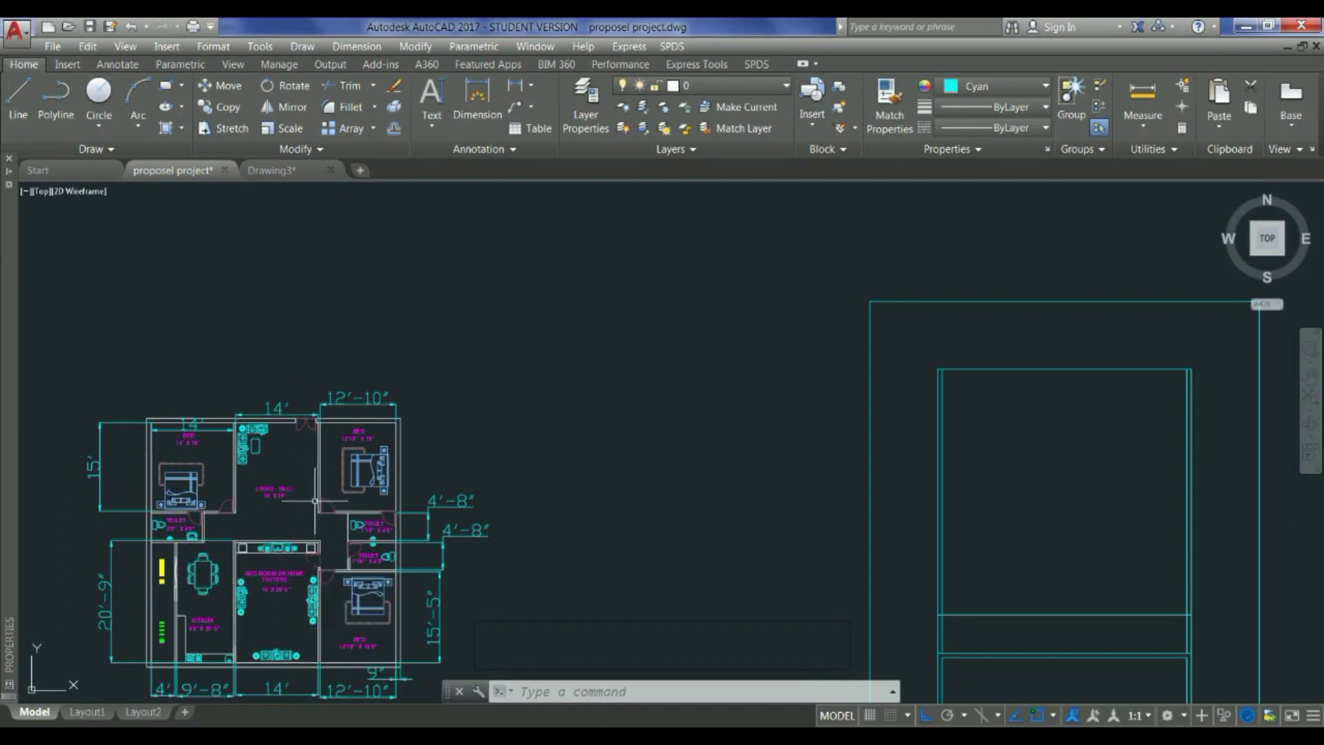
Step: Measure the passage width between the living hall walls and the home theatre room with temporary polylines in the reference plan
click(56, 96)
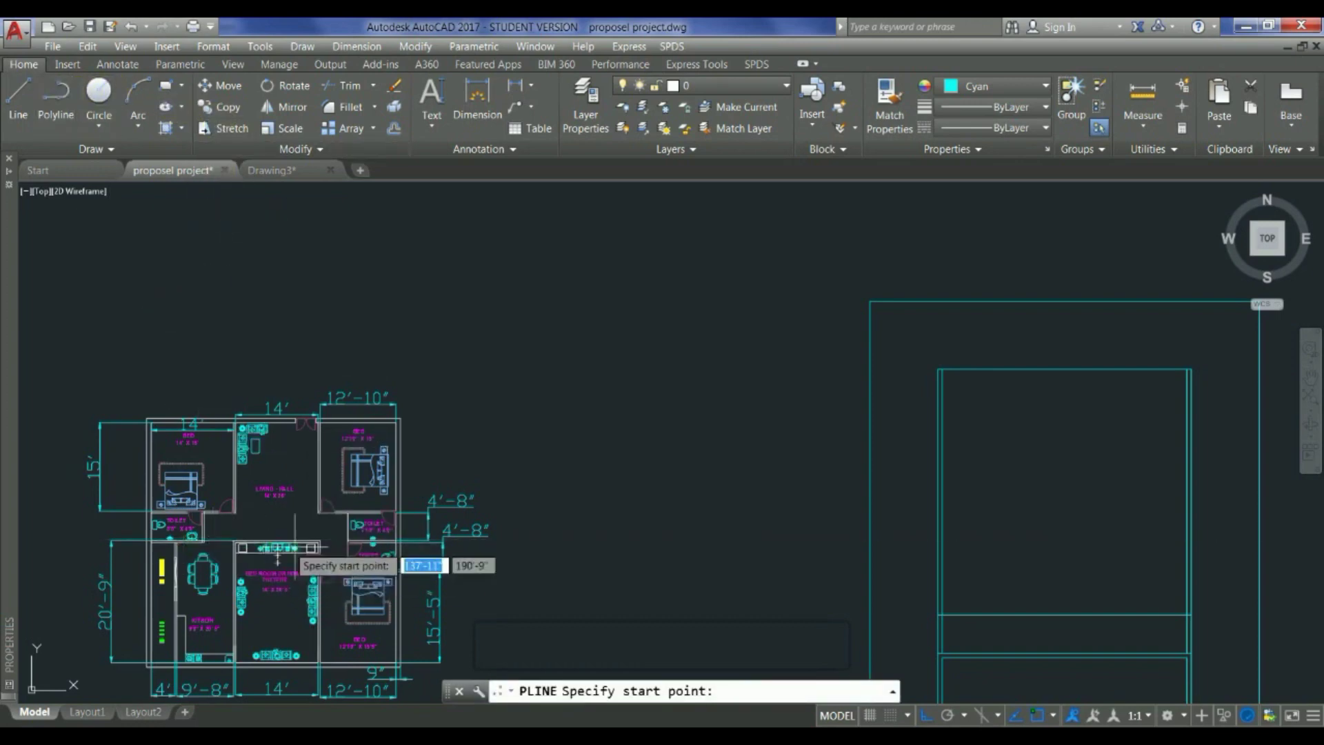
scroll(343, 528, up, 4)
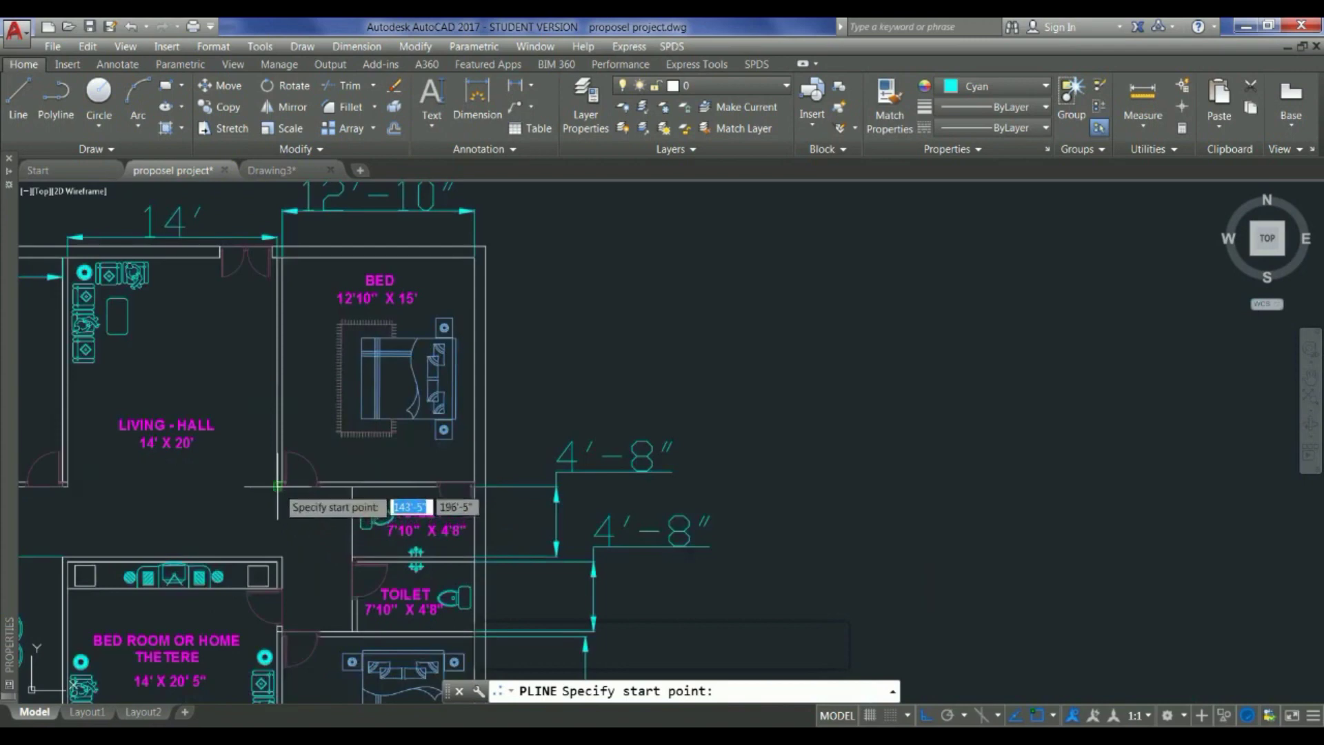
click(277, 487)
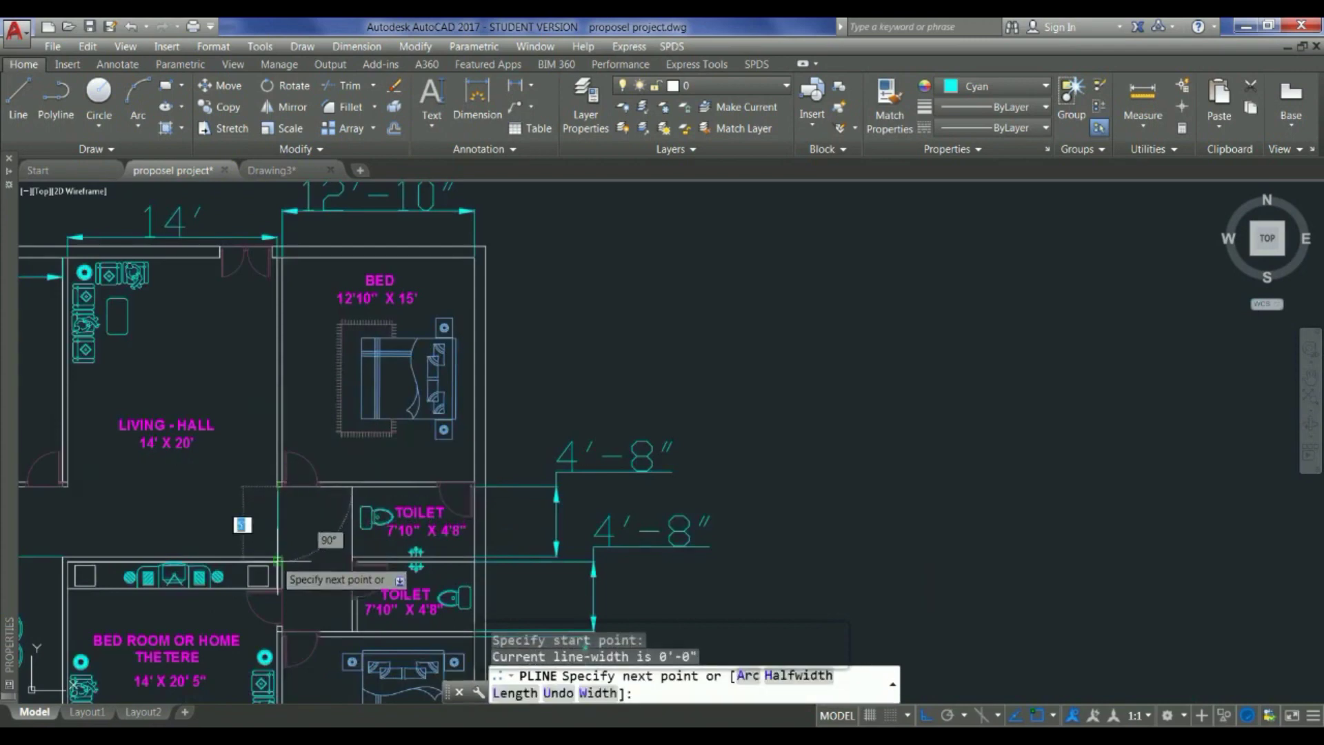
scroll(277, 562, down, 2)
scroll(277, 562, up, 6)
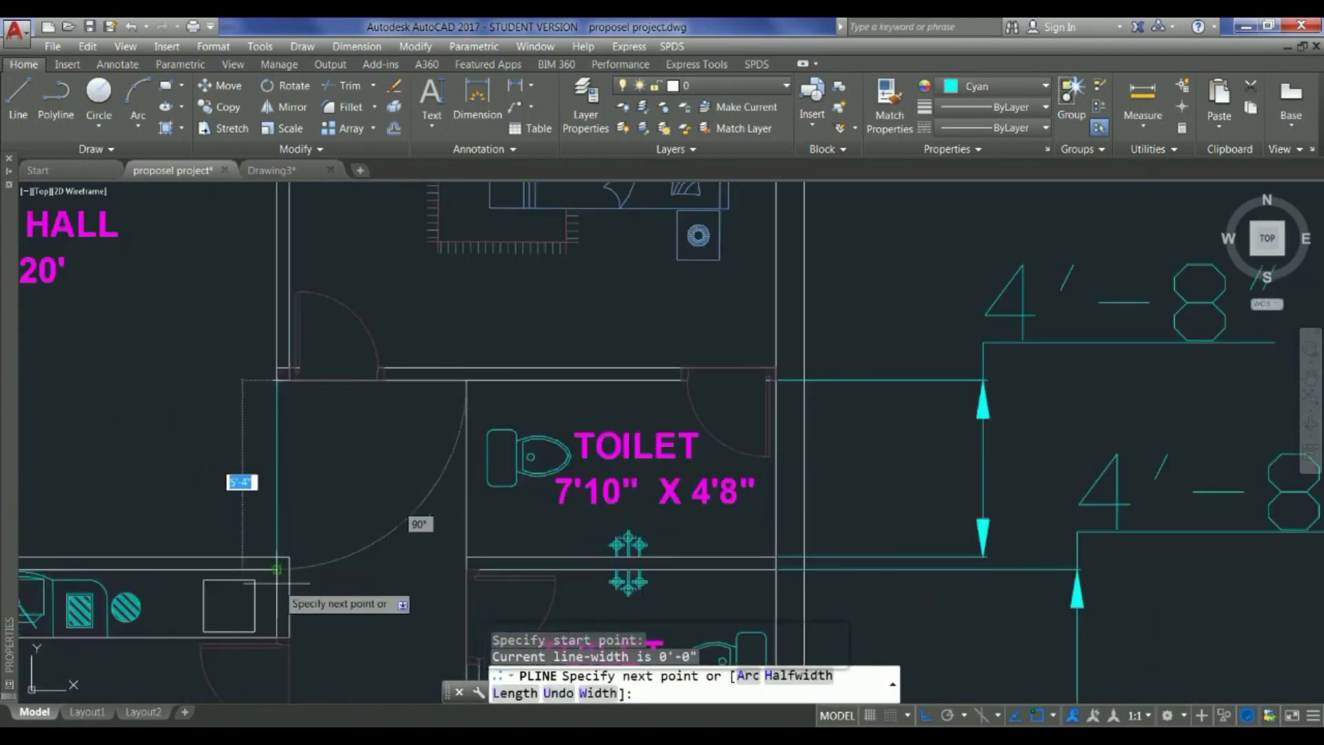
scroll(331, 534, down, 5)
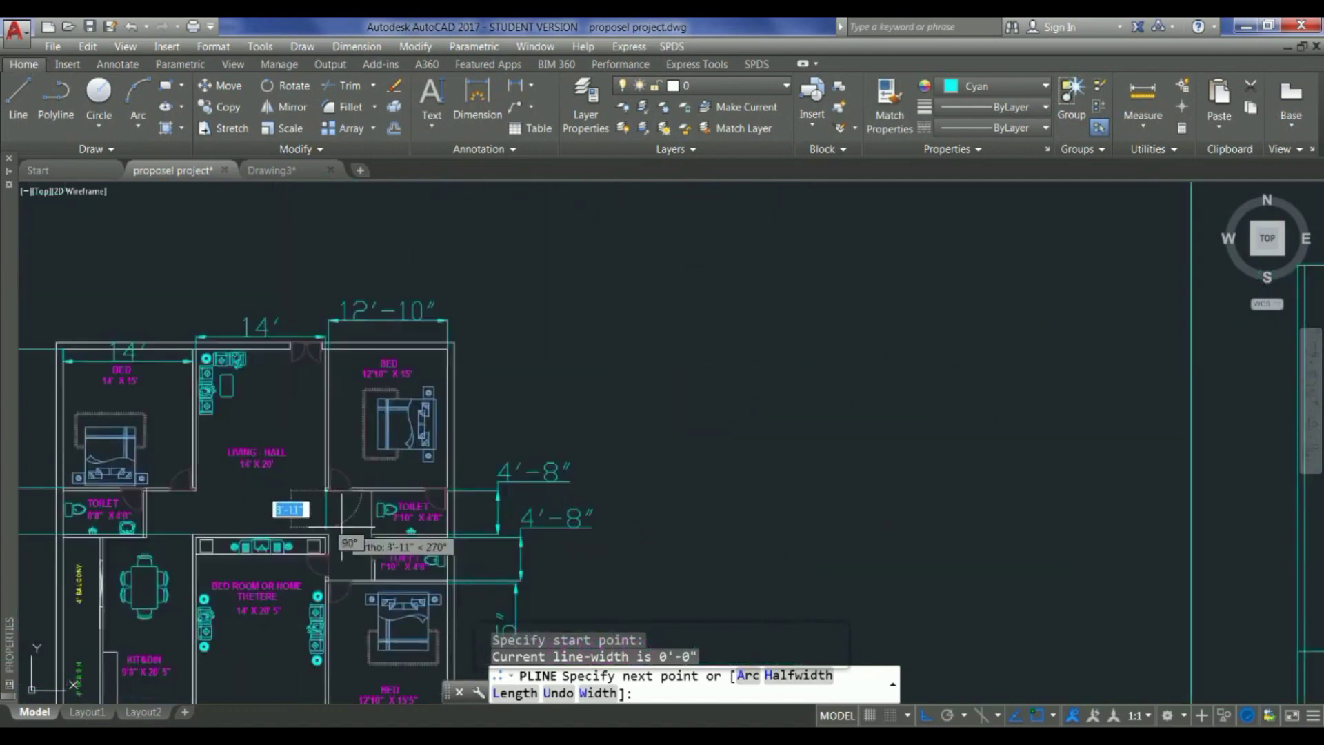
key(Escape)
scroll(201, 522, up, 5)
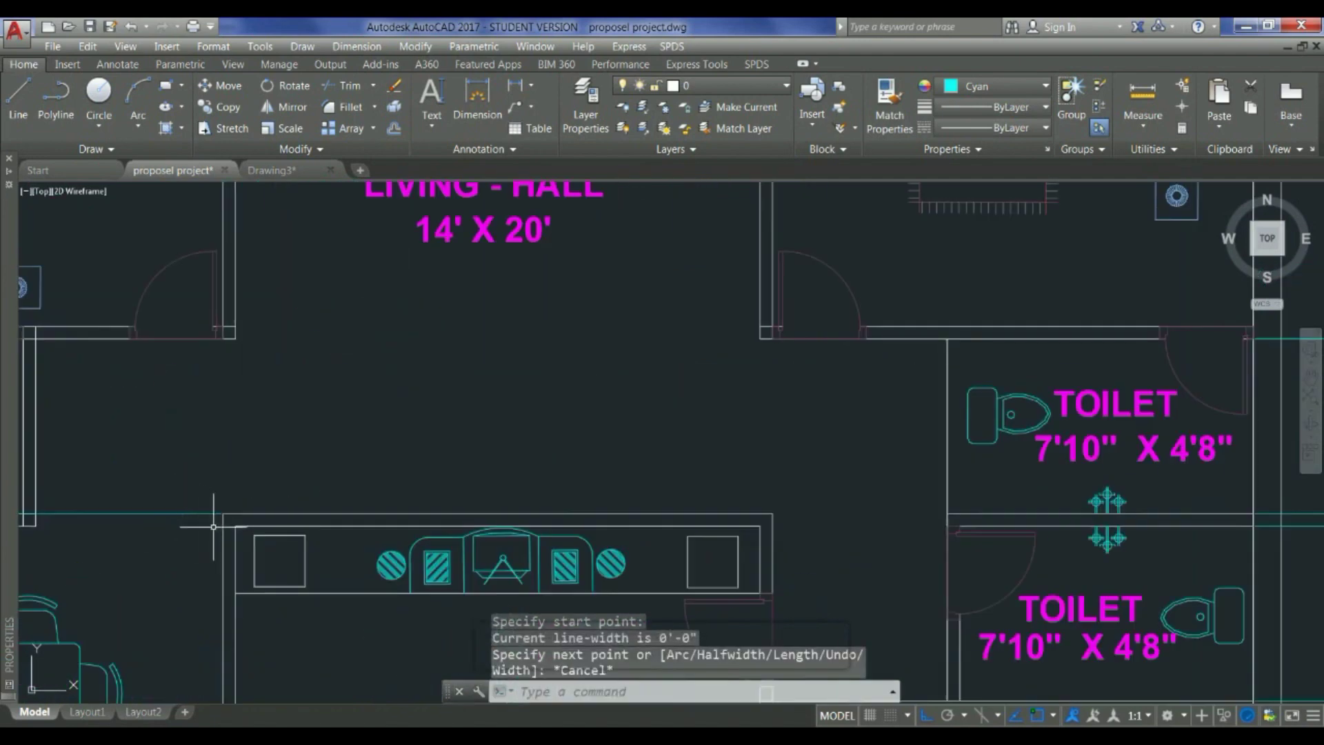
key(Return)
click(206, 526)
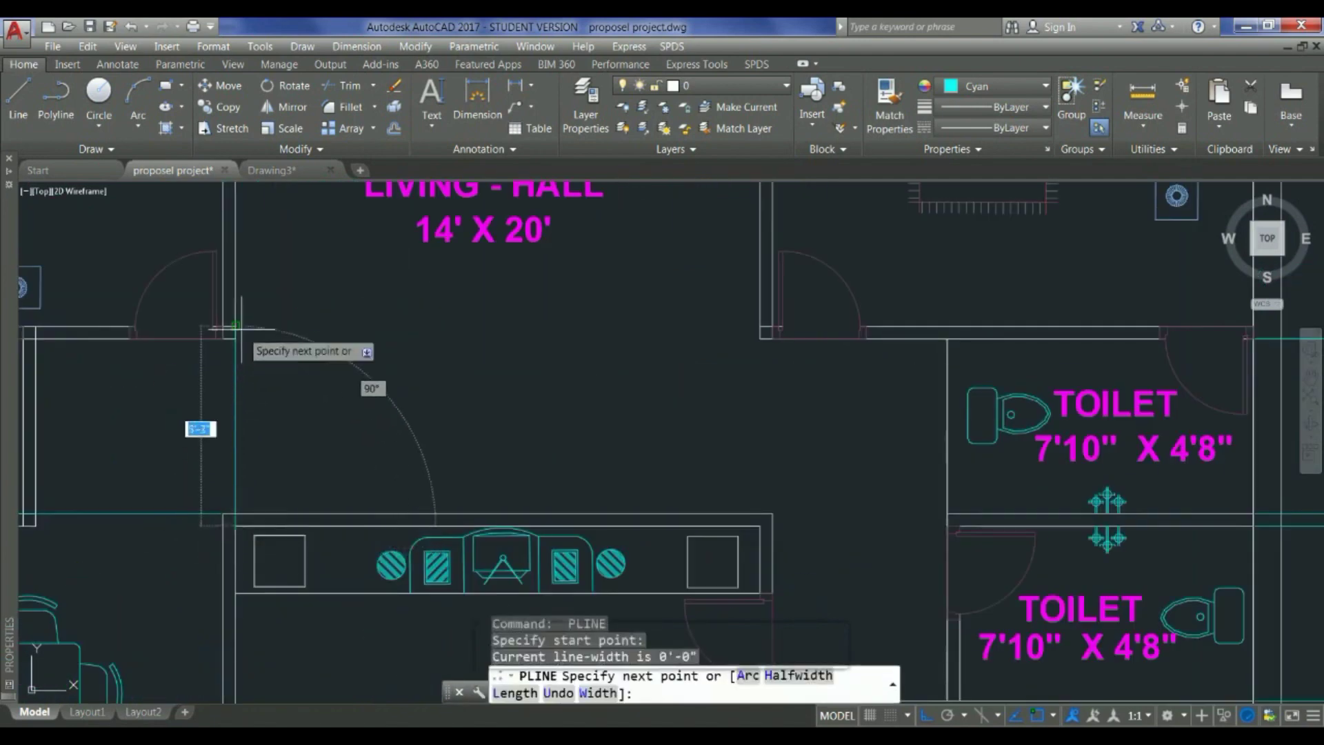
key(Escape)
scroll(118, 447, down, 4)
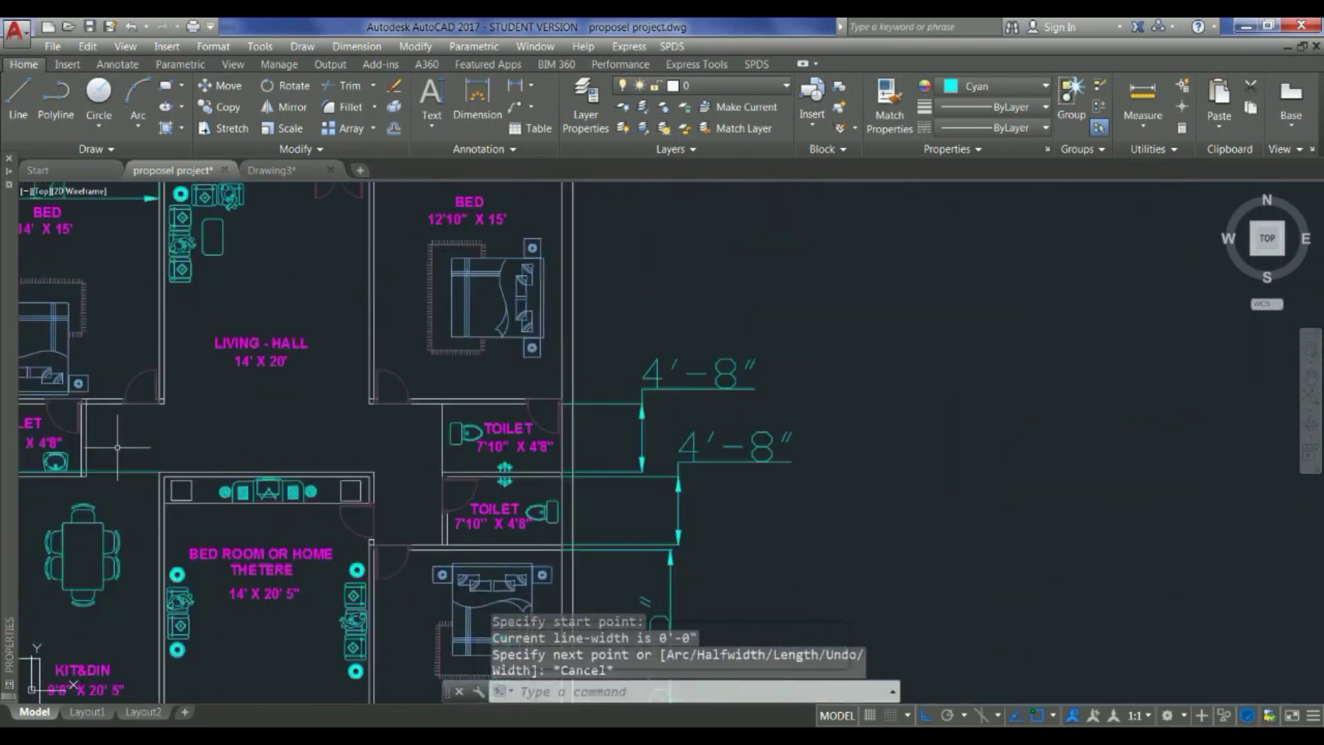
Step: Examine the reference plan's left-hand room dimensions and compare its layout with the new outline's two blocks
scroll(200, 462, down, 4)
scroll(230, 516, down, 2)
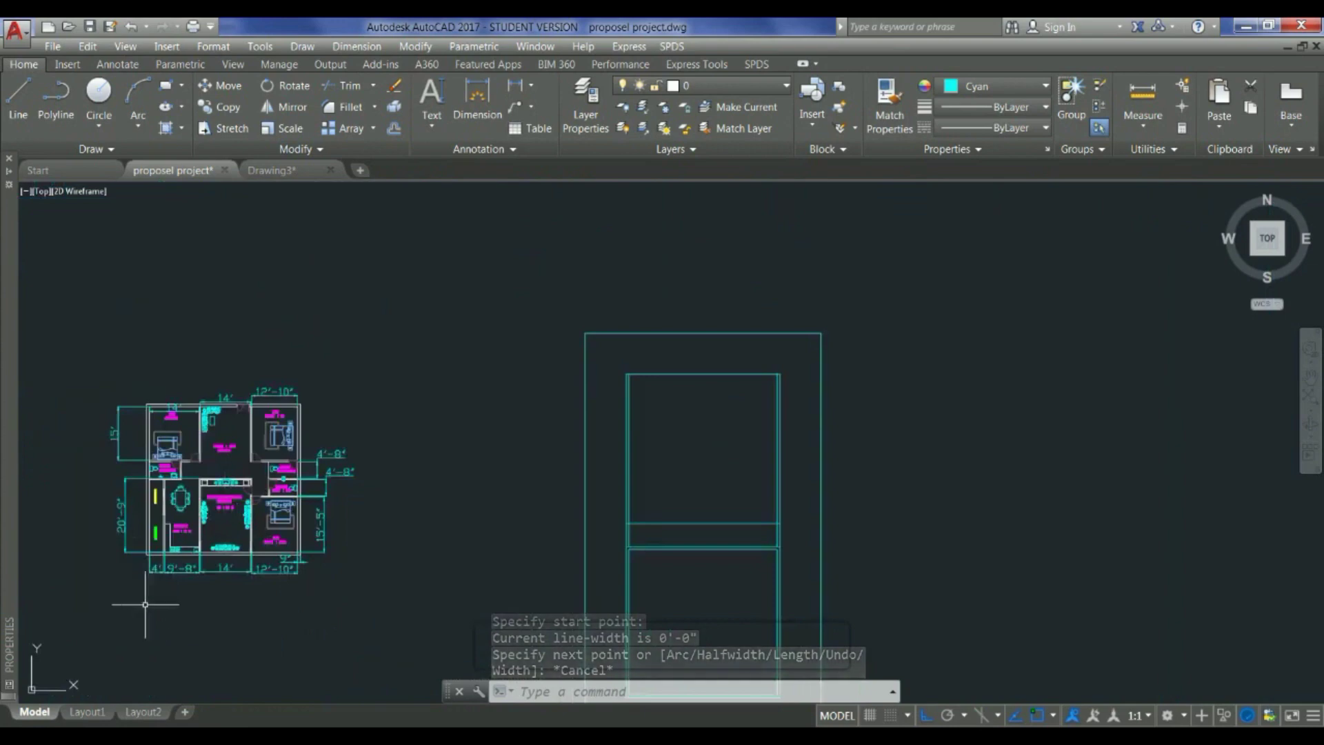
scroll(141, 605, up, 4)
scroll(207, 624, down, 2)
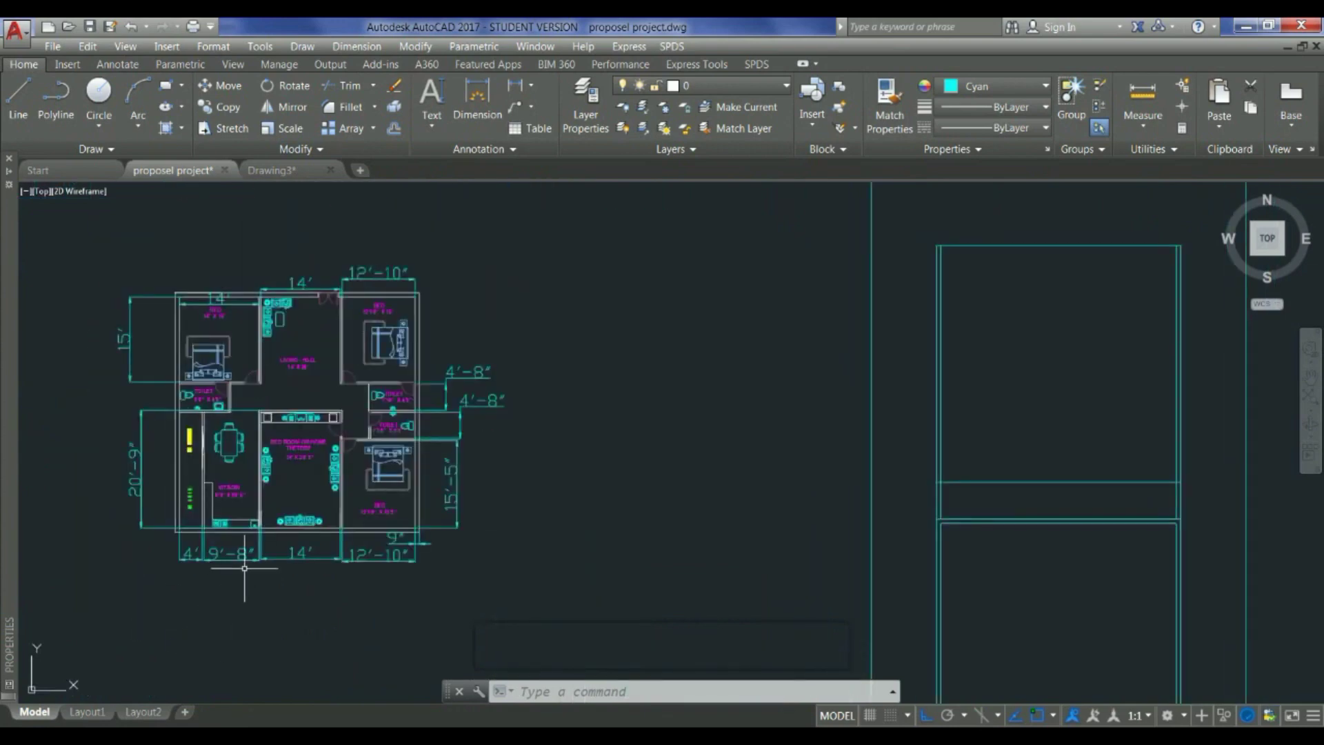
scroll(120, 531, down, 2)
scroll(182, 593, down, 2)
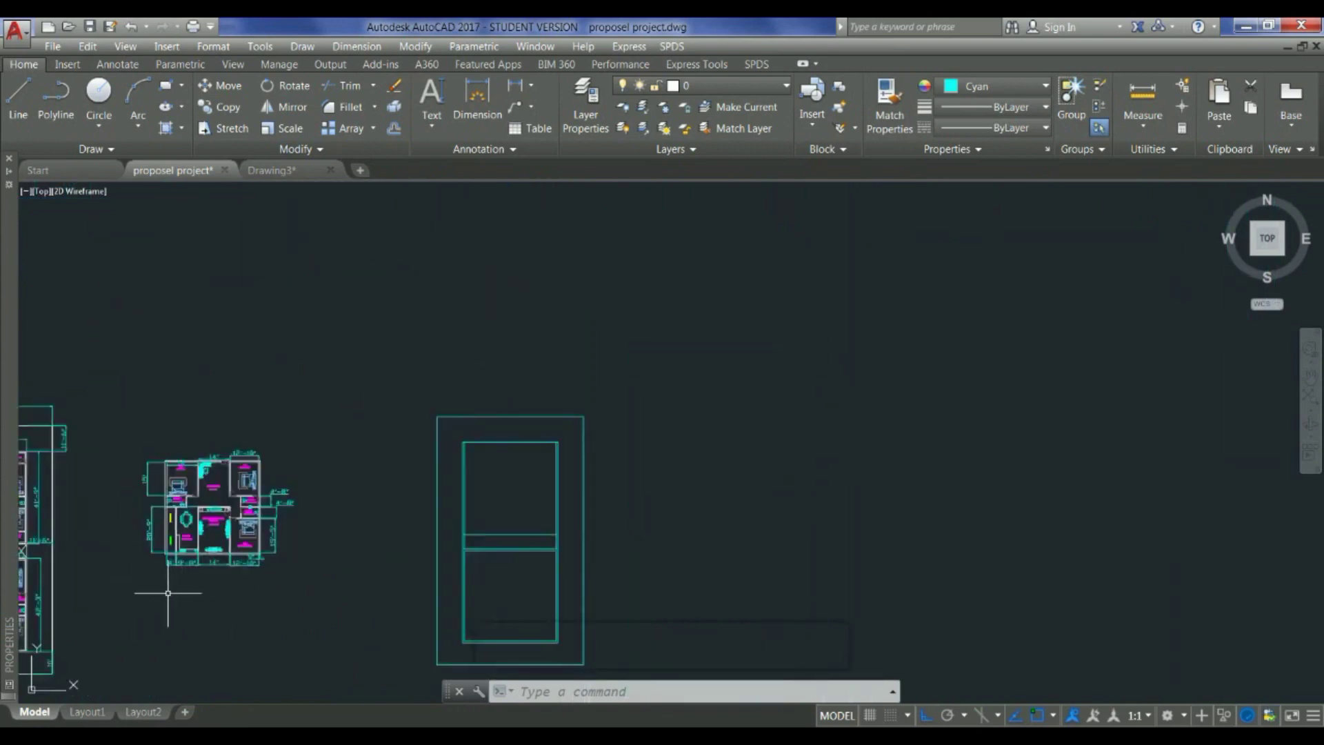
scroll(212, 556, up, 2)
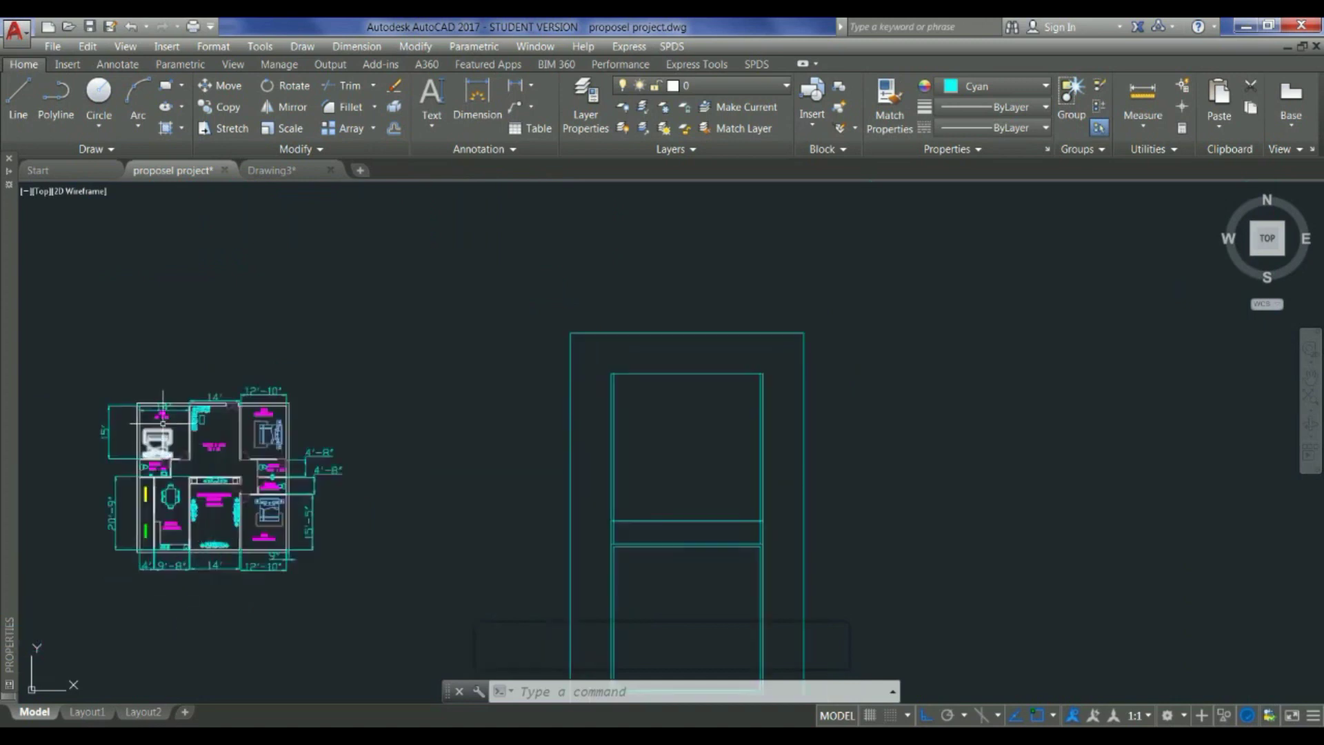
scroll(364, 514, down, 2)
scroll(531, 608, up, 2)
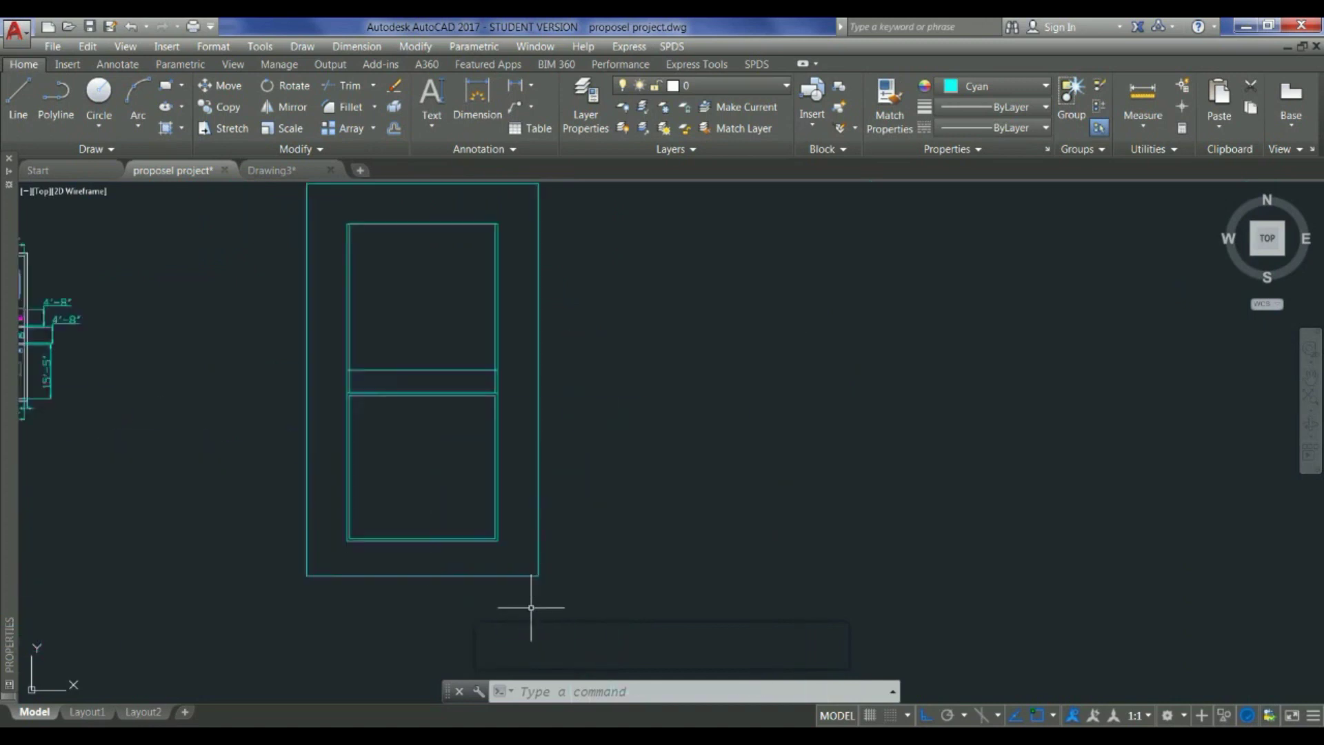
Step: Offset the lower block's left inner wall line 14' inward to place the first partition line
click(351, 488)
text(o)
key(Return)
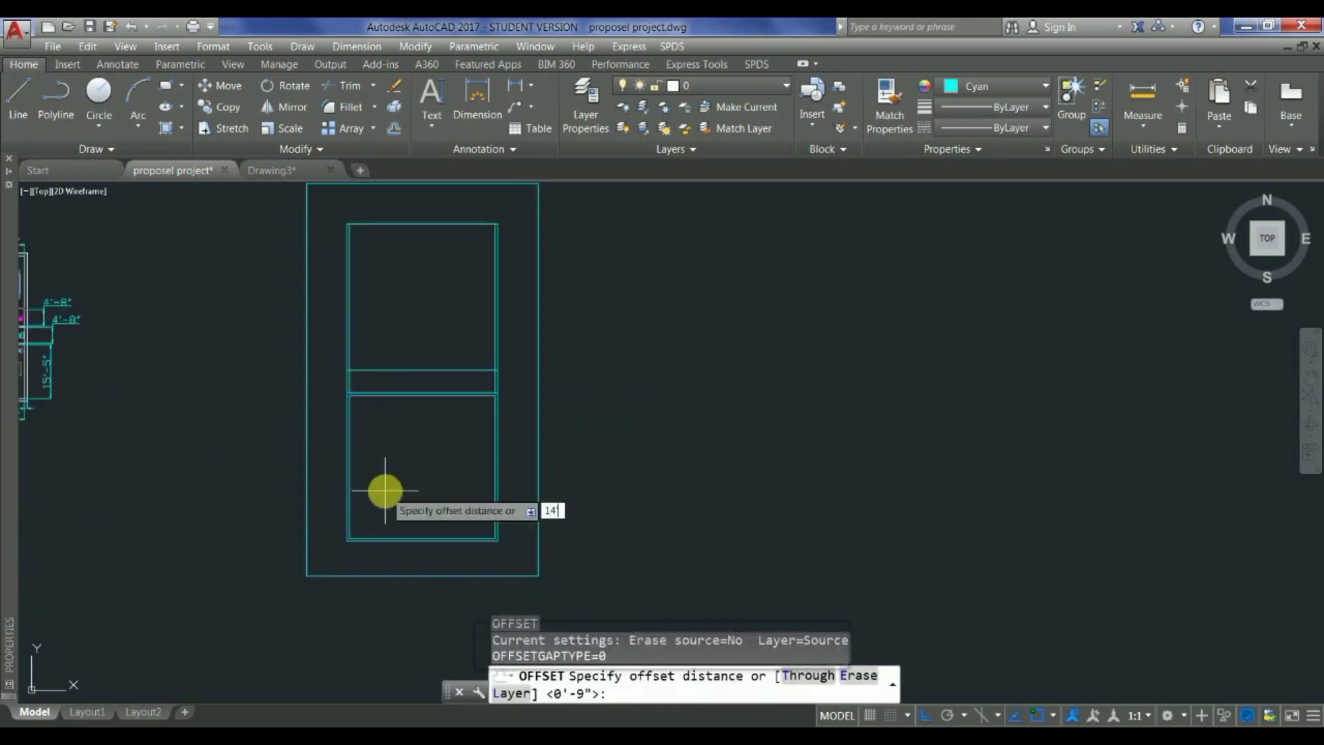
text(14')
key(Return)
click(429, 494)
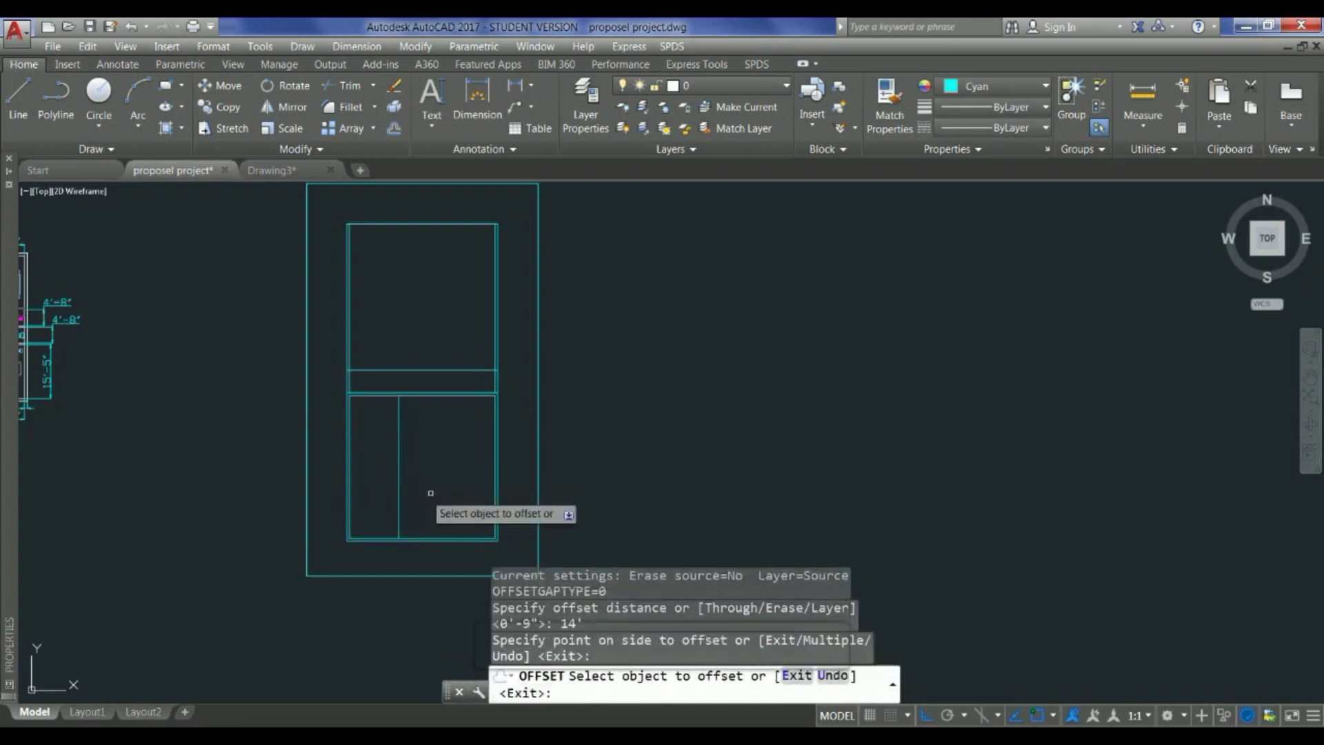
scroll(442, 493, down, 2)
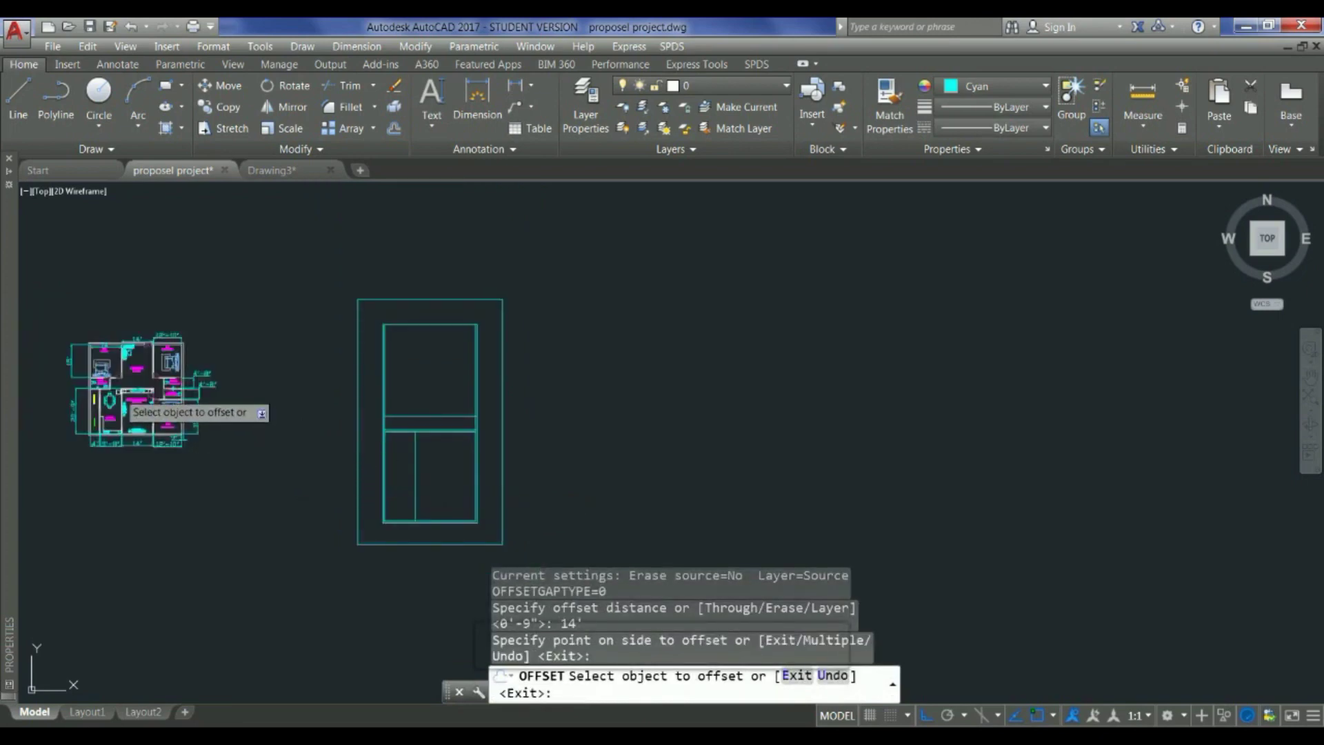
key(Escape)
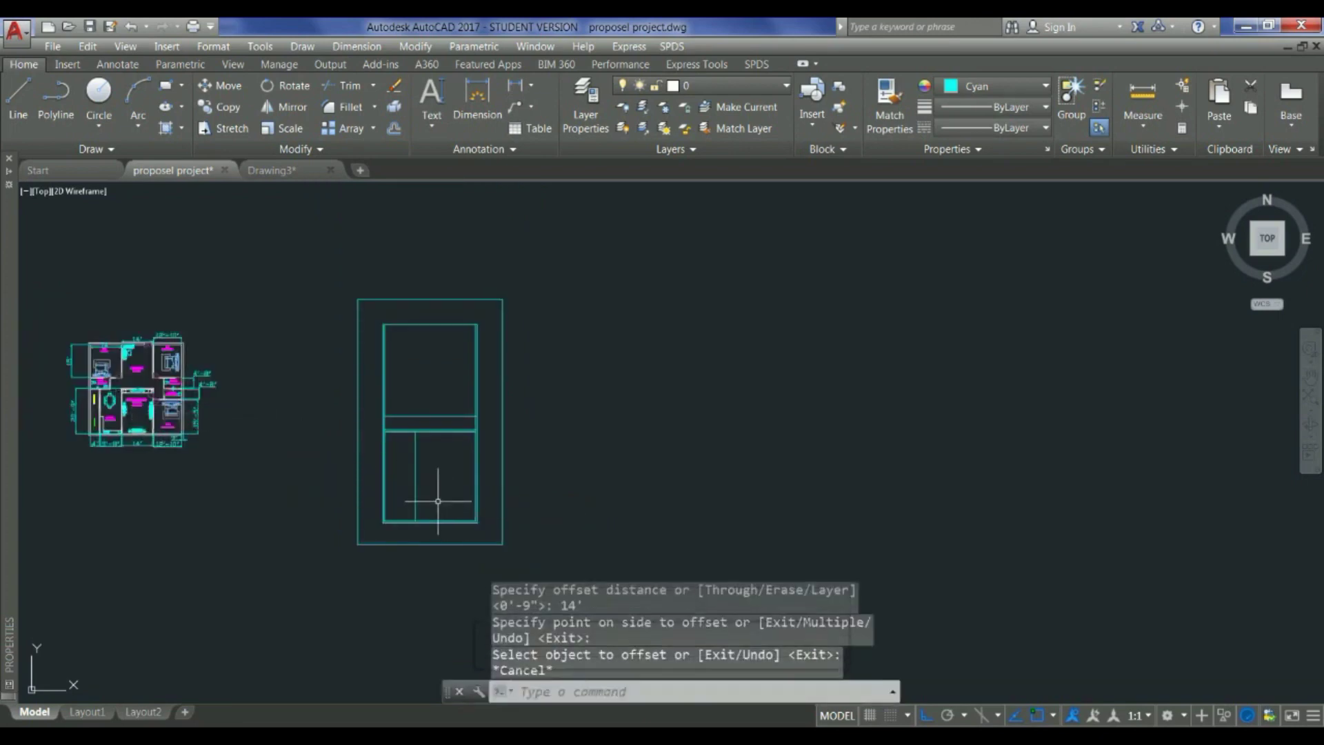
Step: Offset the first partition line 4" to the right to give the partition its wall thickness
text(o)
key(Return)
text(4)
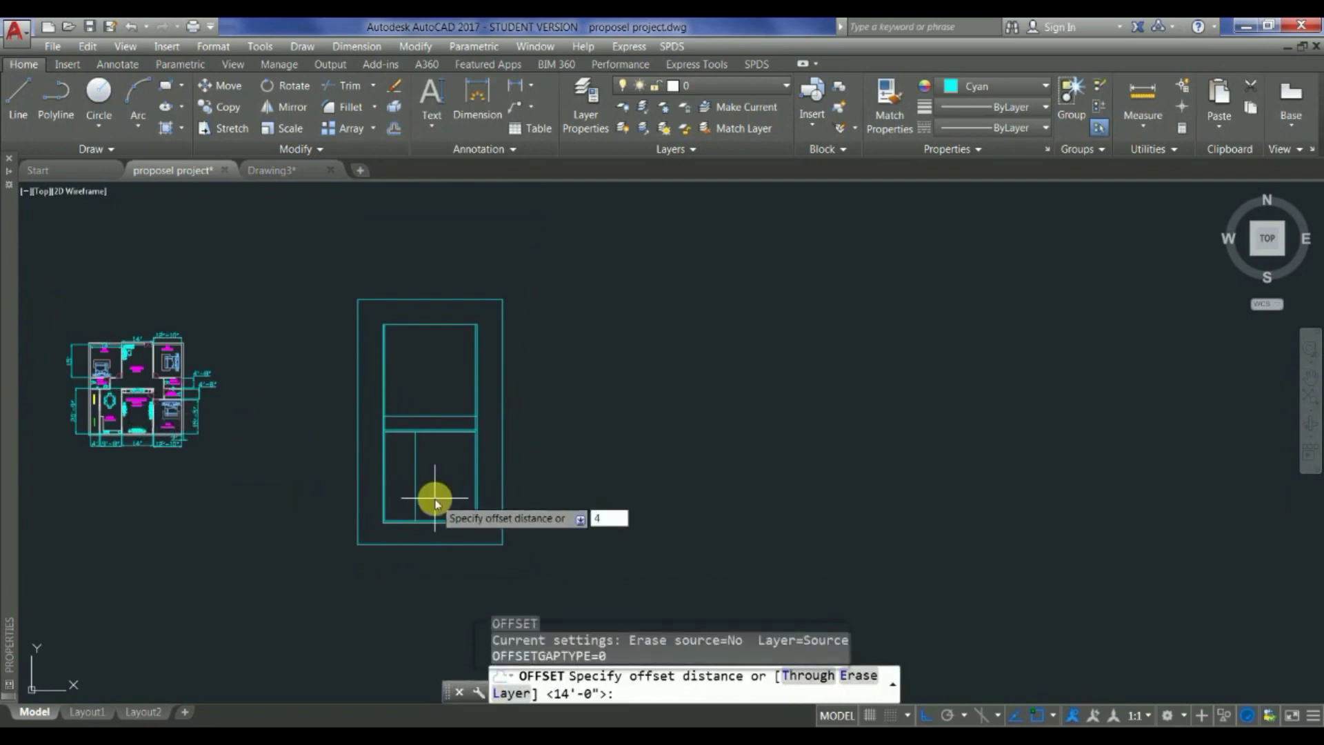
key(Return)
click(415, 488)
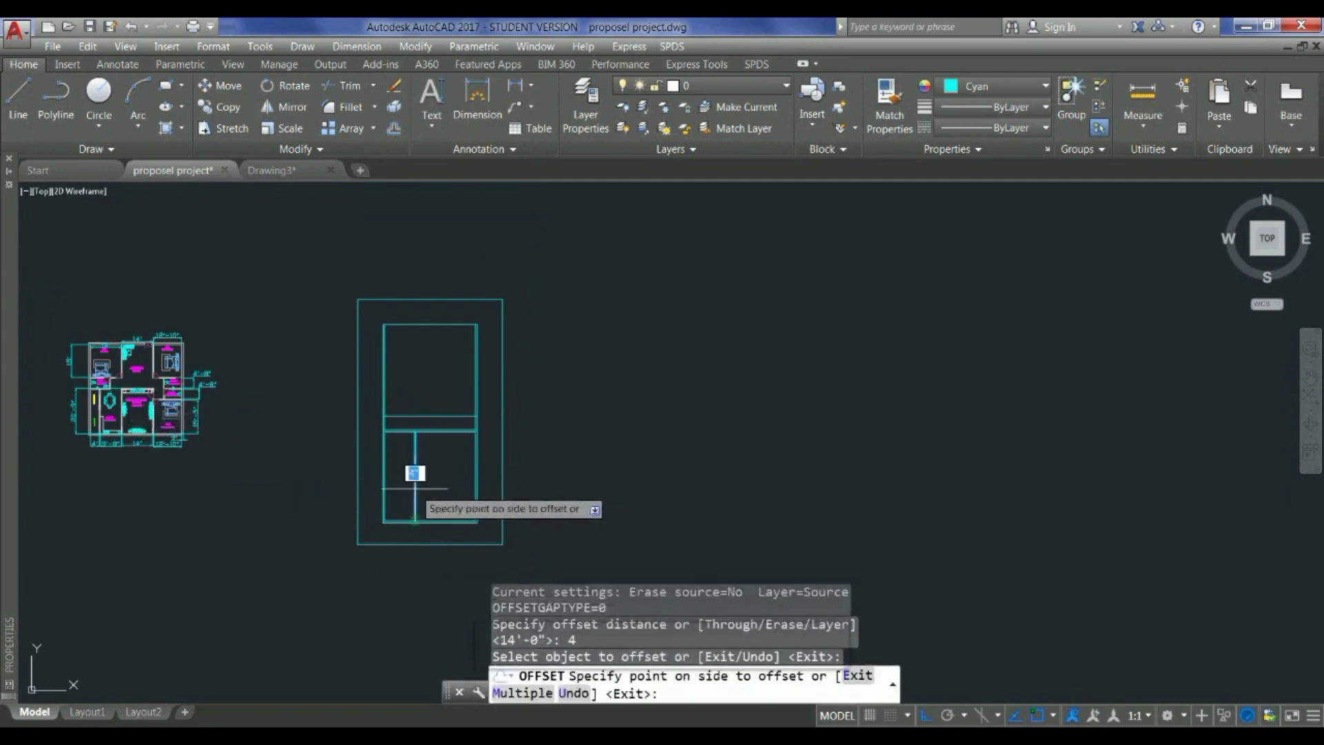
click(438, 489)
scroll(439, 488, up, 3)
scroll(427, 488, down, 3)
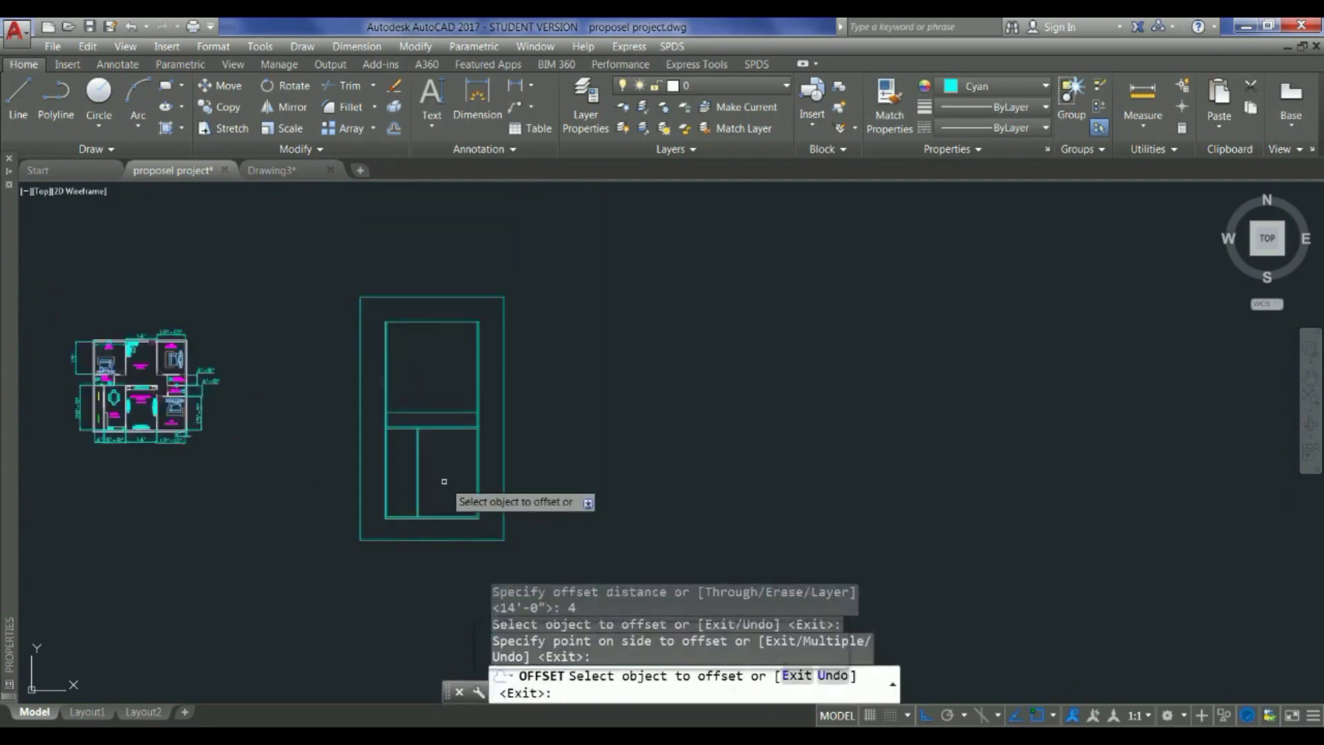
scroll(118, 361, up, 2)
click(150, 339)
scroll(150, 339, up, 2)
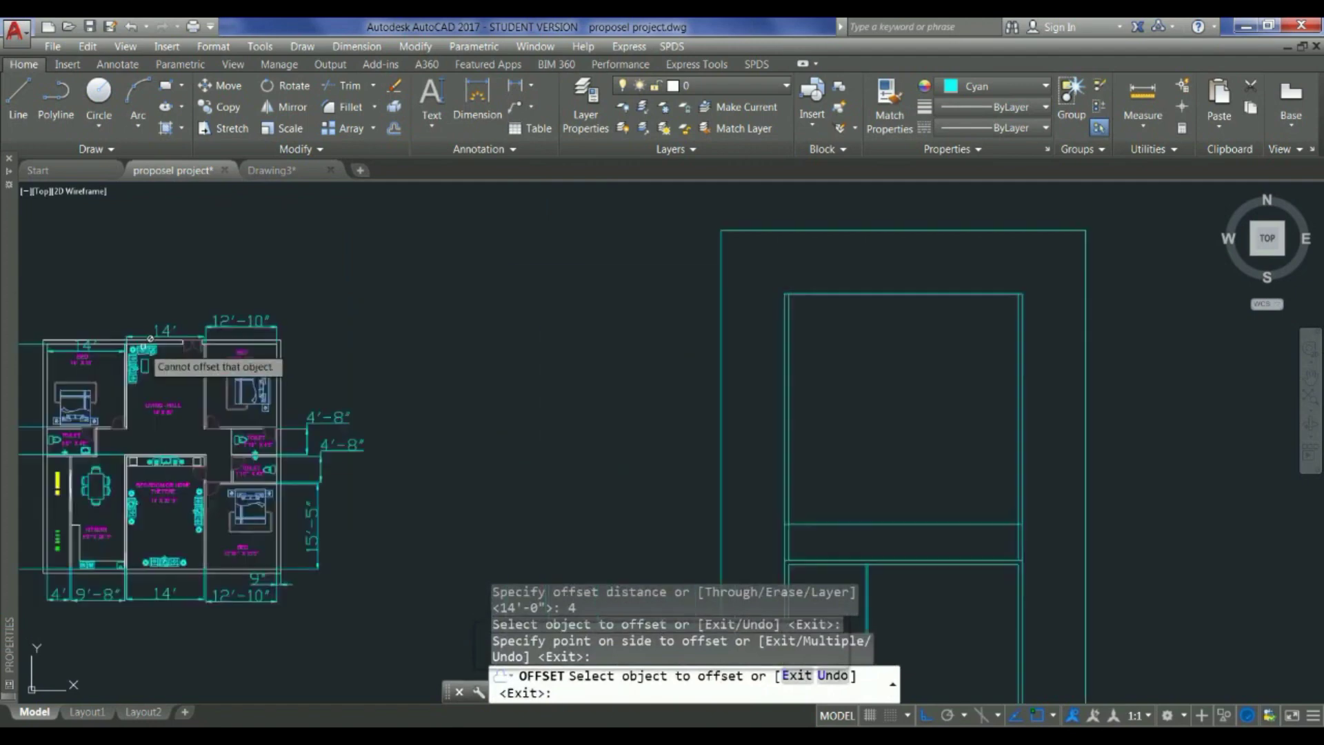
scroll(181, 347, down, 3)
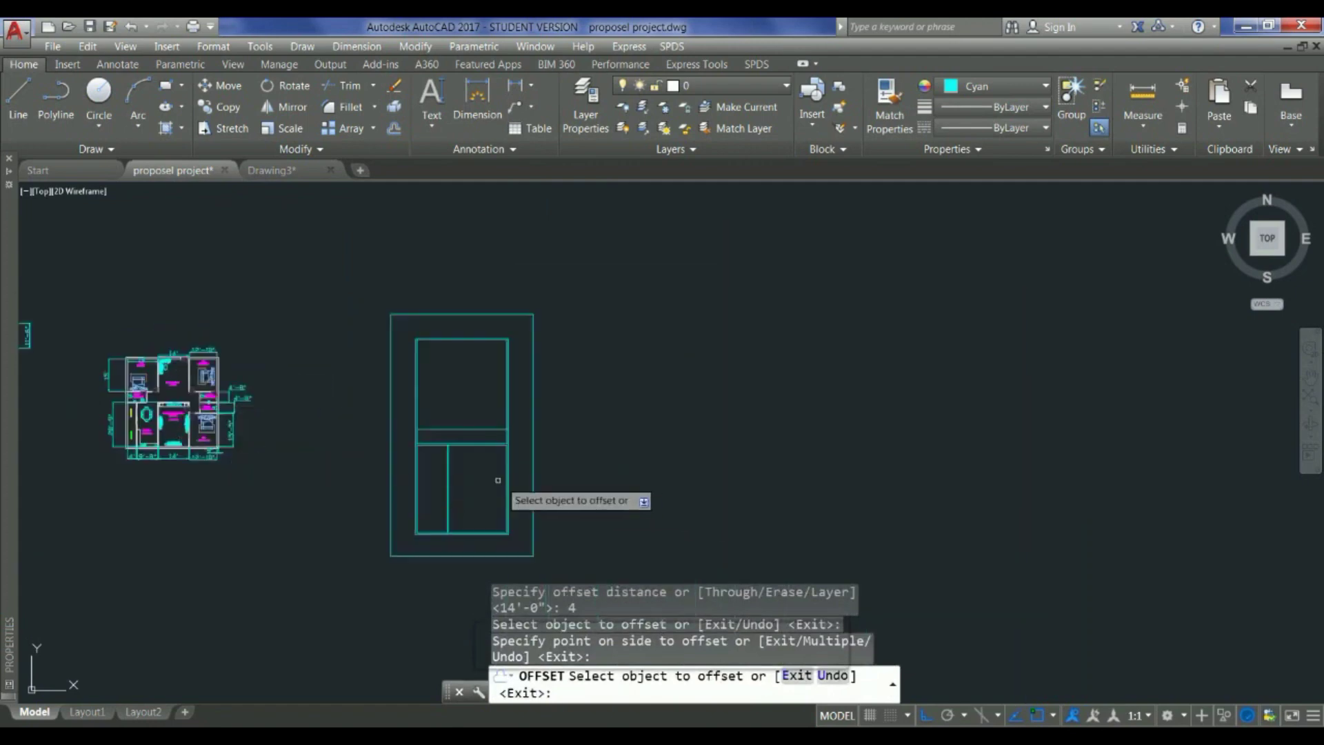
key(Escape)
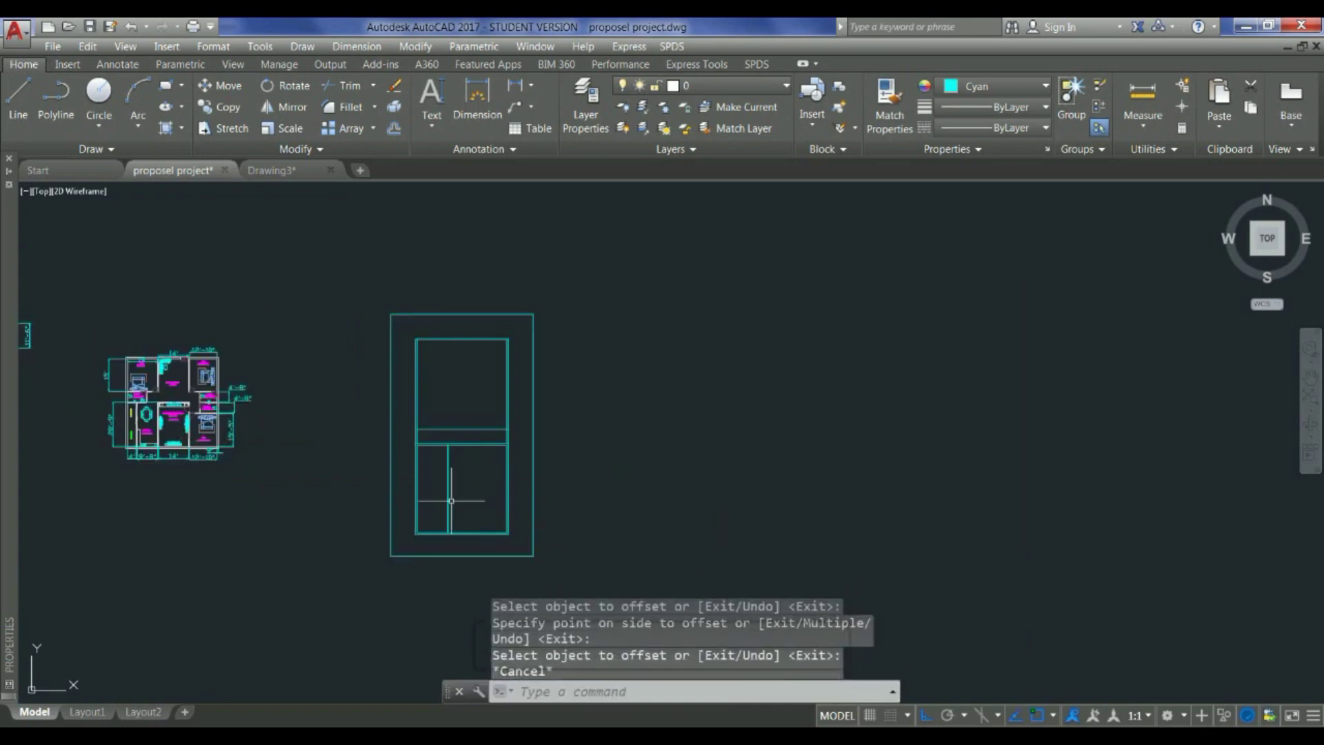
Step: Offset the first partition's right-hand line 14' to the right to place the second partition line in the lower block
scroll(449, 499, up, 6)
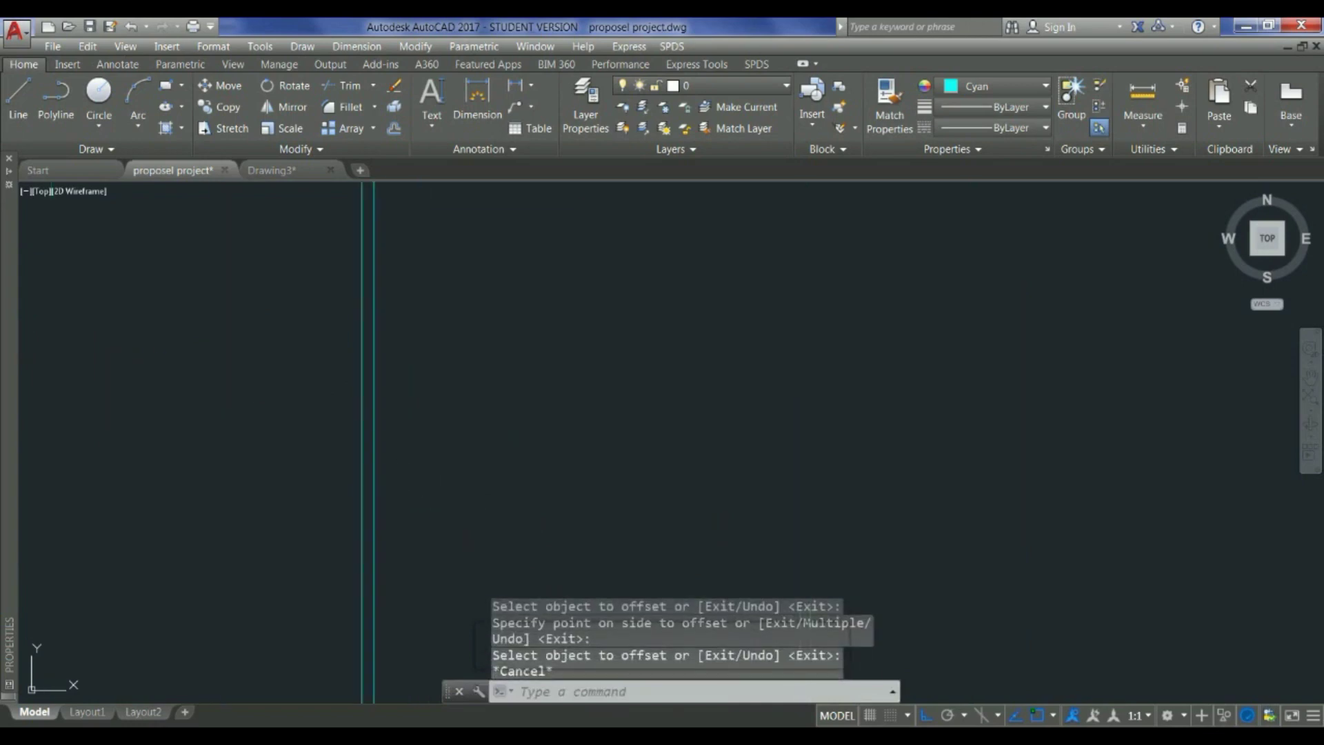
scroll(384, 487, down, 4)
click(391, 486)
text(o)
key(Return)
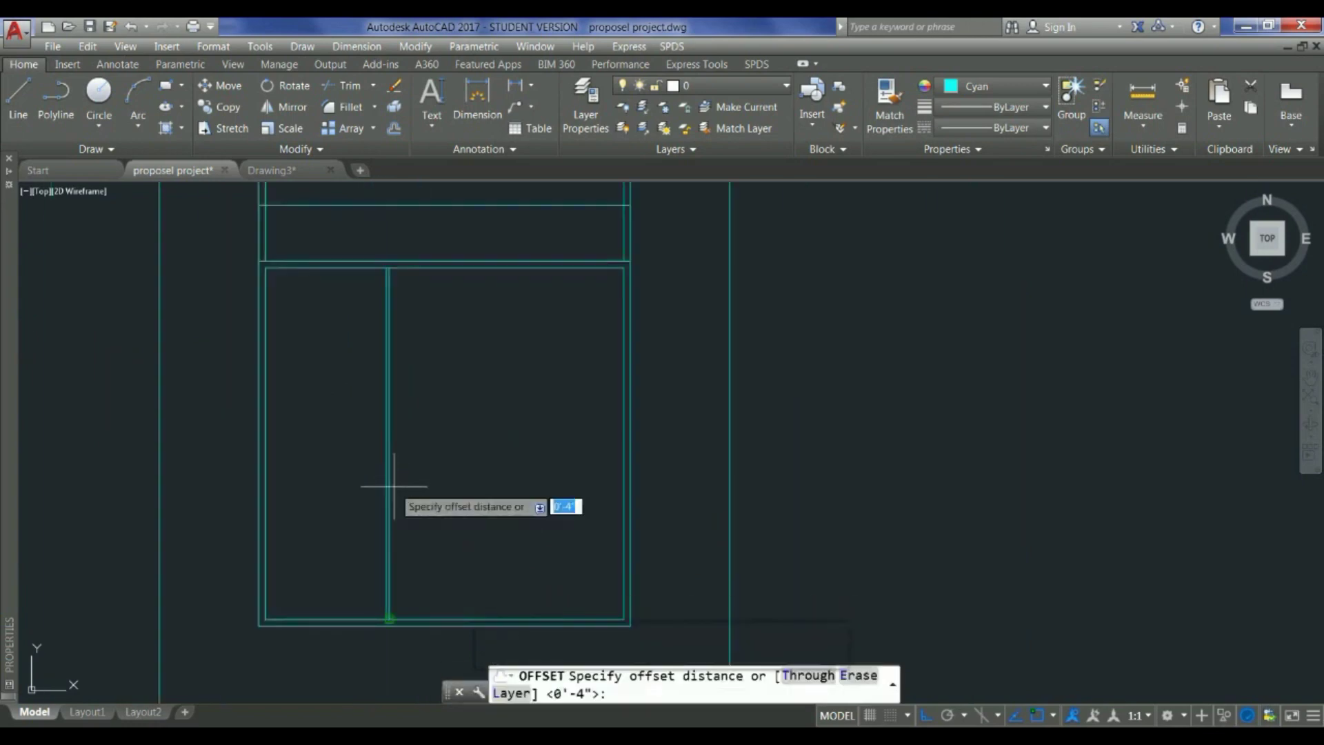
text(14')
key(Return)
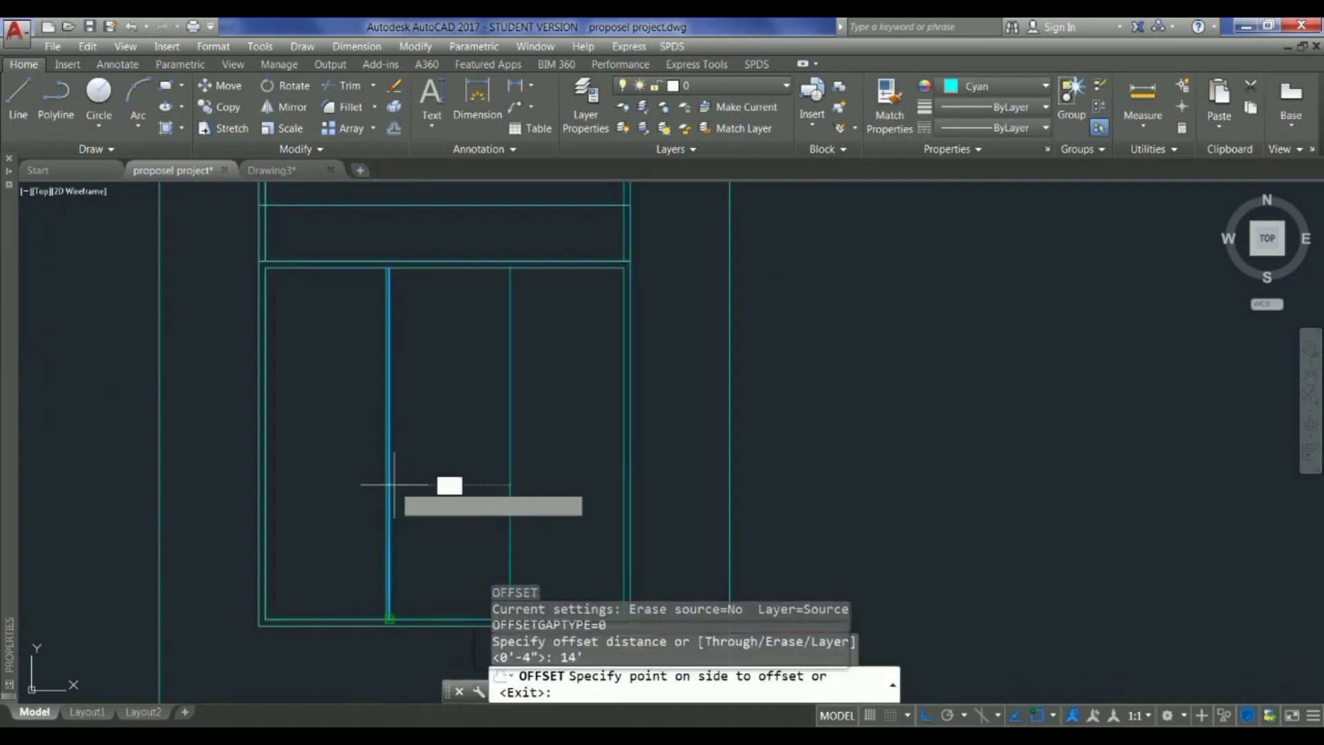
click(571, 492)
key(Escape)
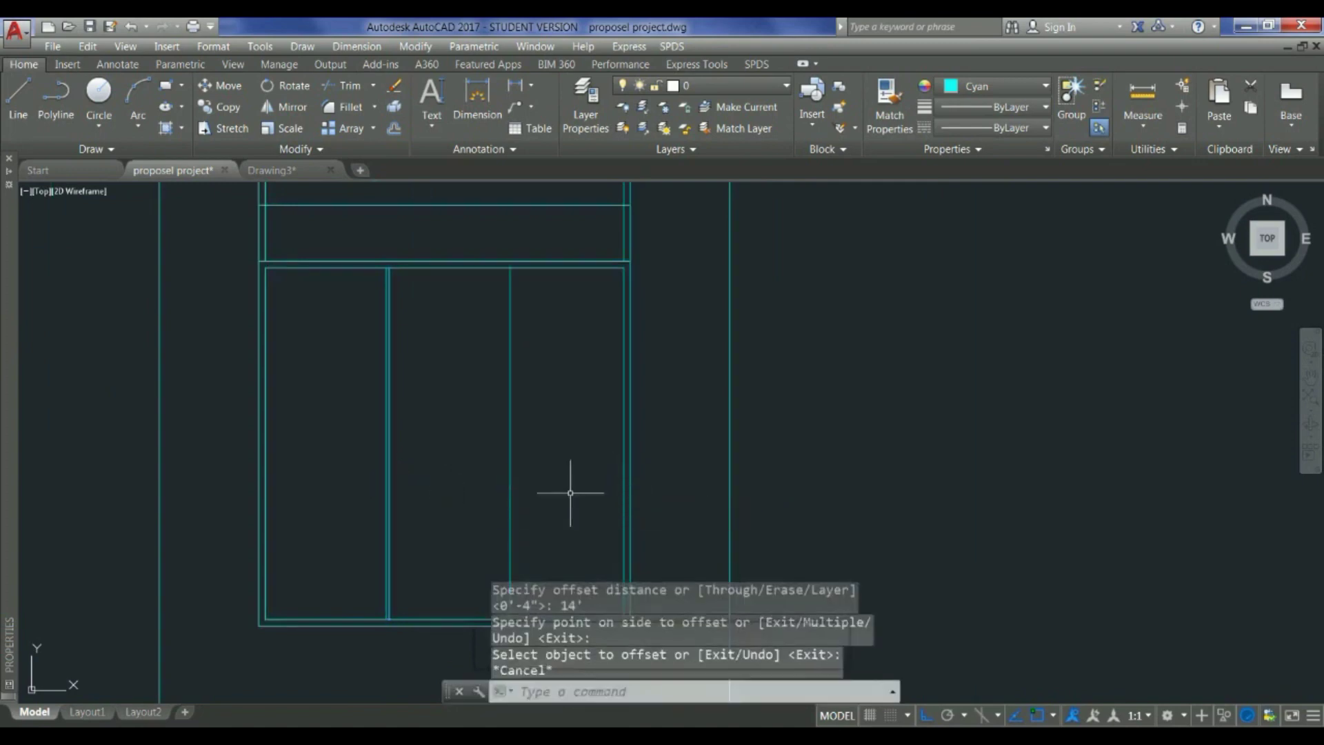
Step: Offset the second partition line 4" to the right to form the wall between the middle and right rooms
key(Return)
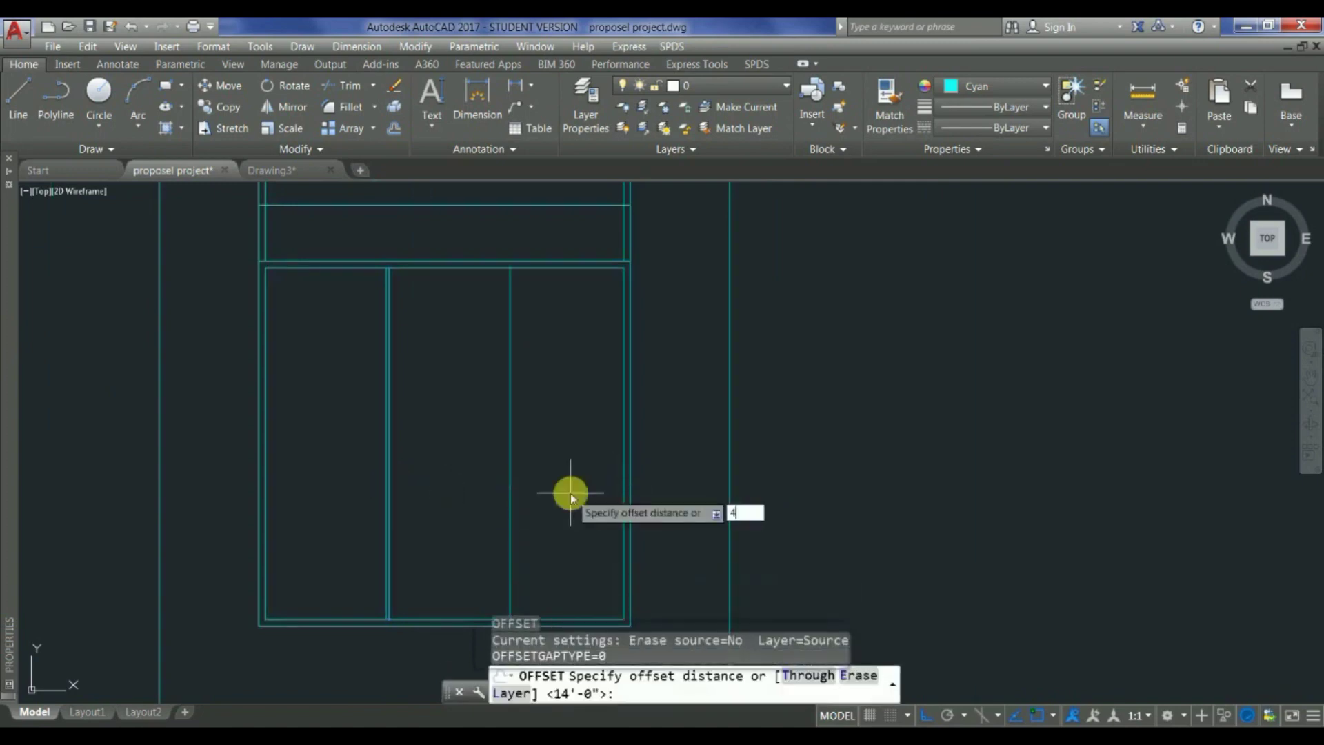
key(Return)
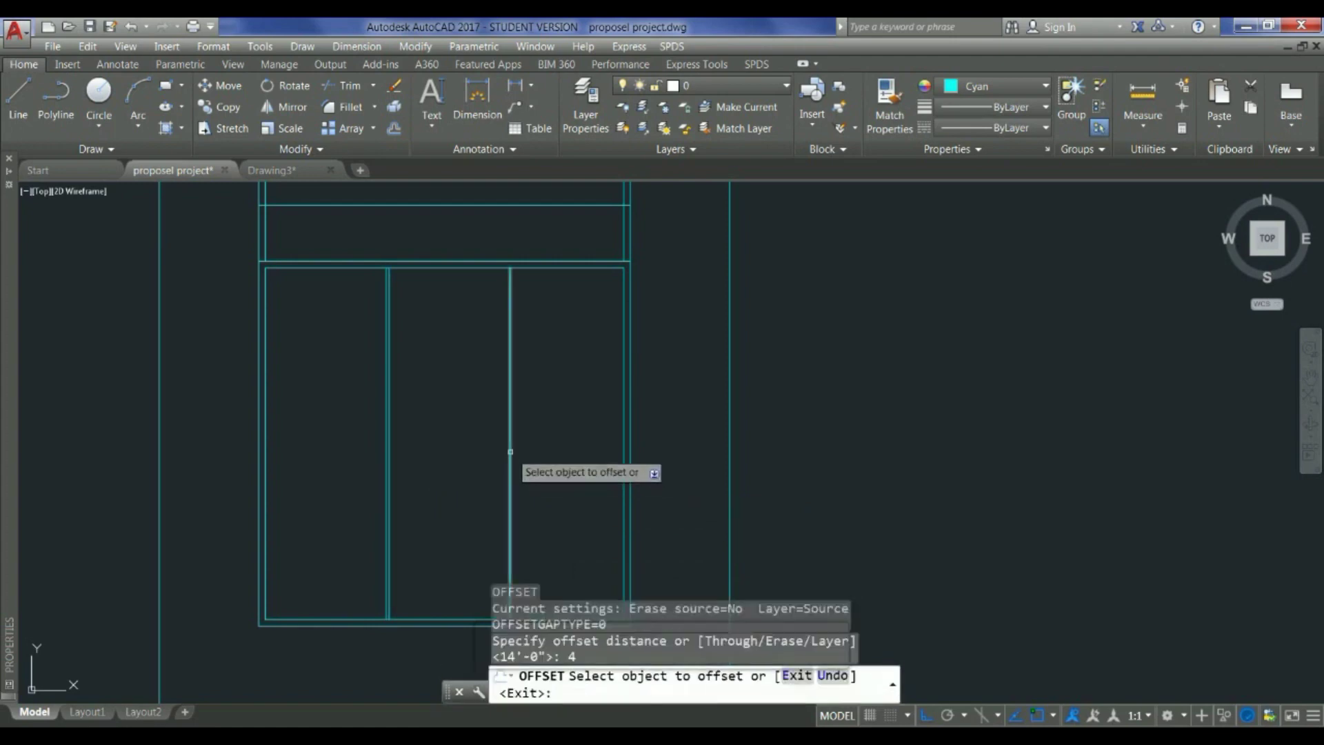
click(511, 451)
click(548, 455)
Step: Examine the bedroom depths, toilets and passage around the living hall in the single-unit reference plan
scroll(566, 451, down, 5)
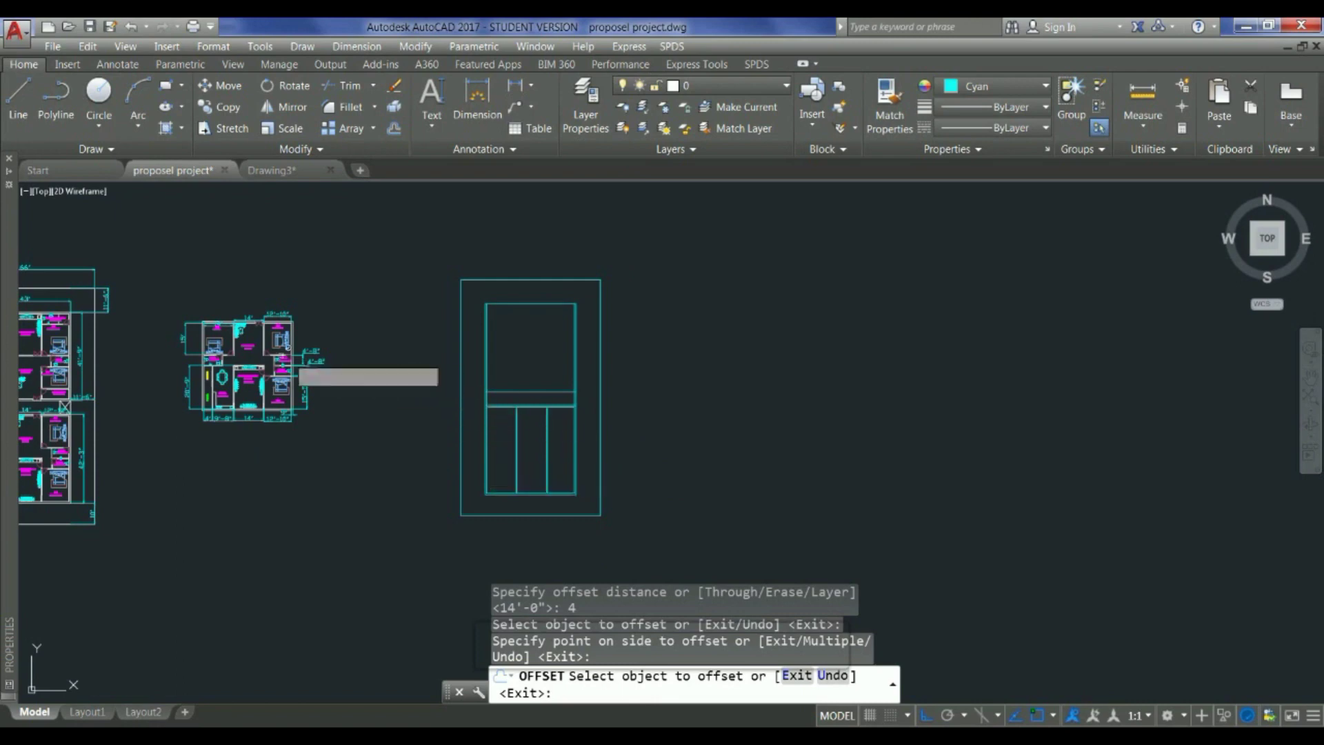
scroll(266, 360, up, 2)
click(216, 354)
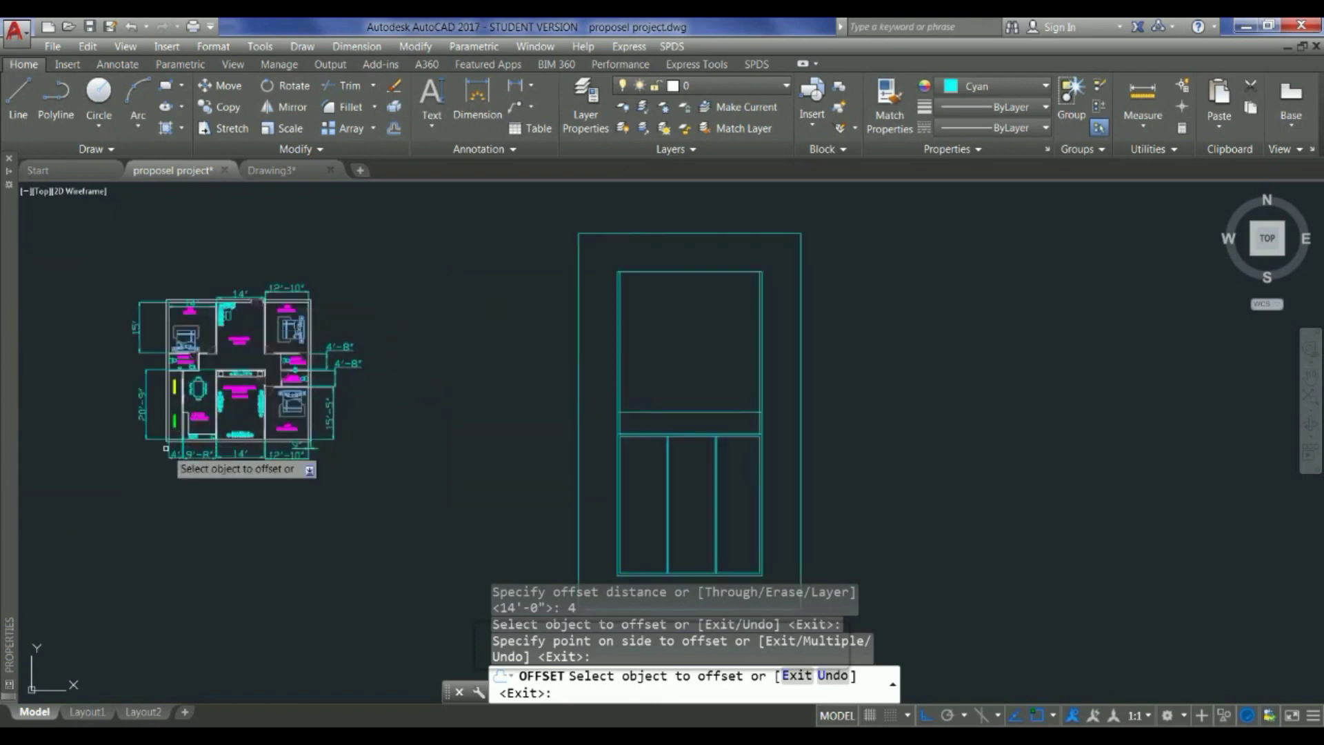
scroll(166, 448, up, 2)
click(193, 276)
scroll(187, 298, up, 3)
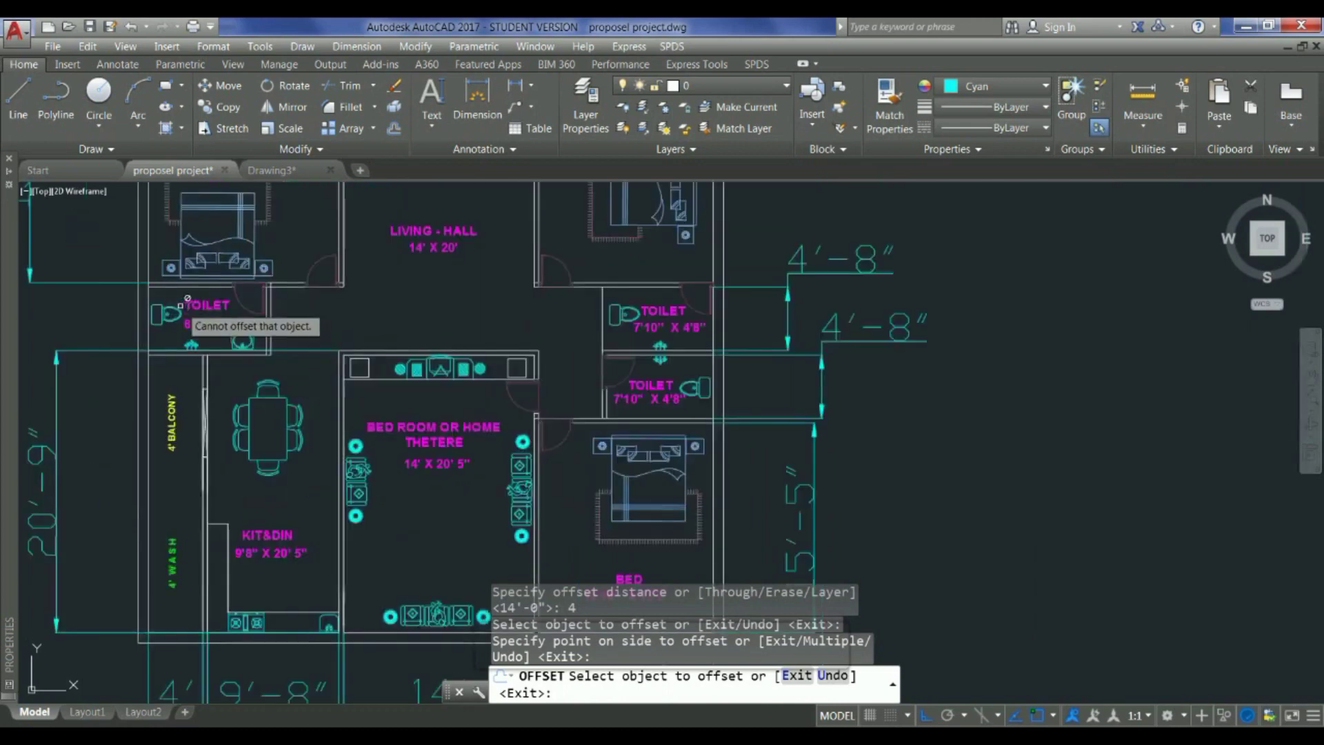
scroll(296, 345, down, 2)
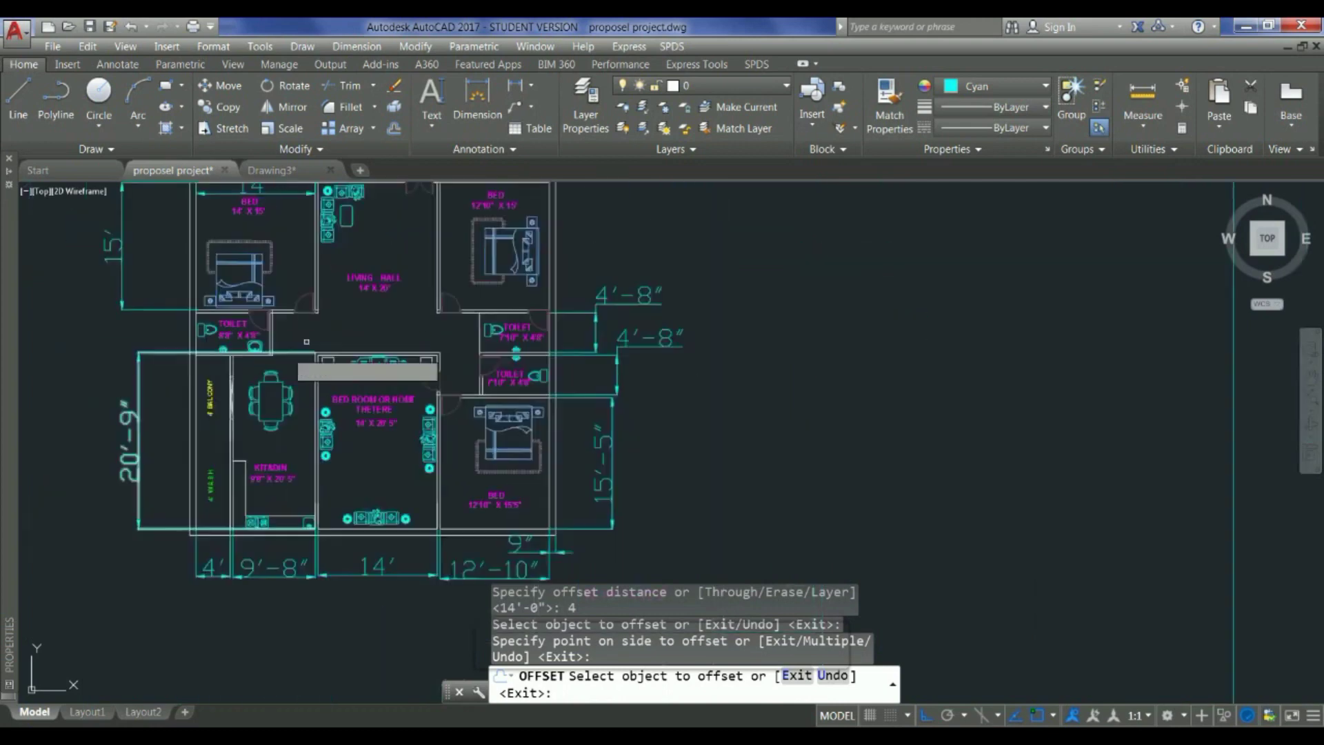
click(459, 334)
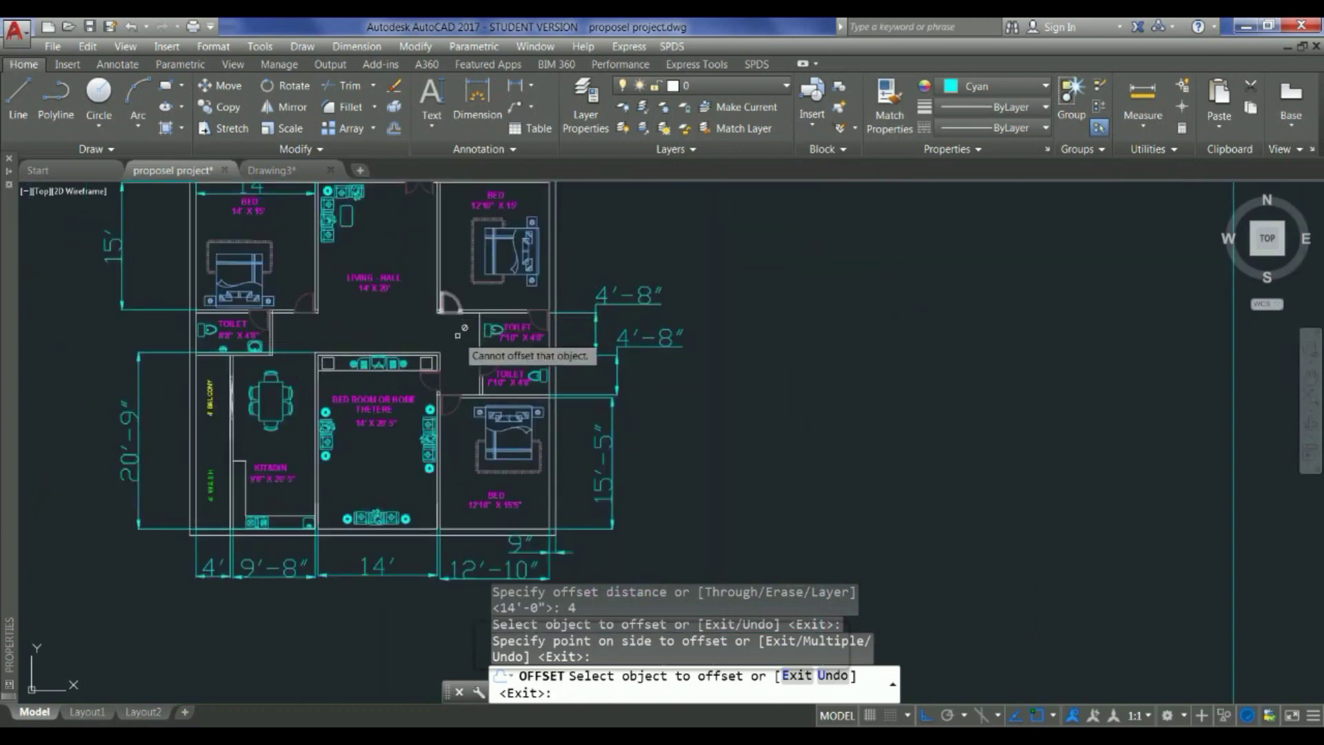
scroll(458, 335, down, 2)
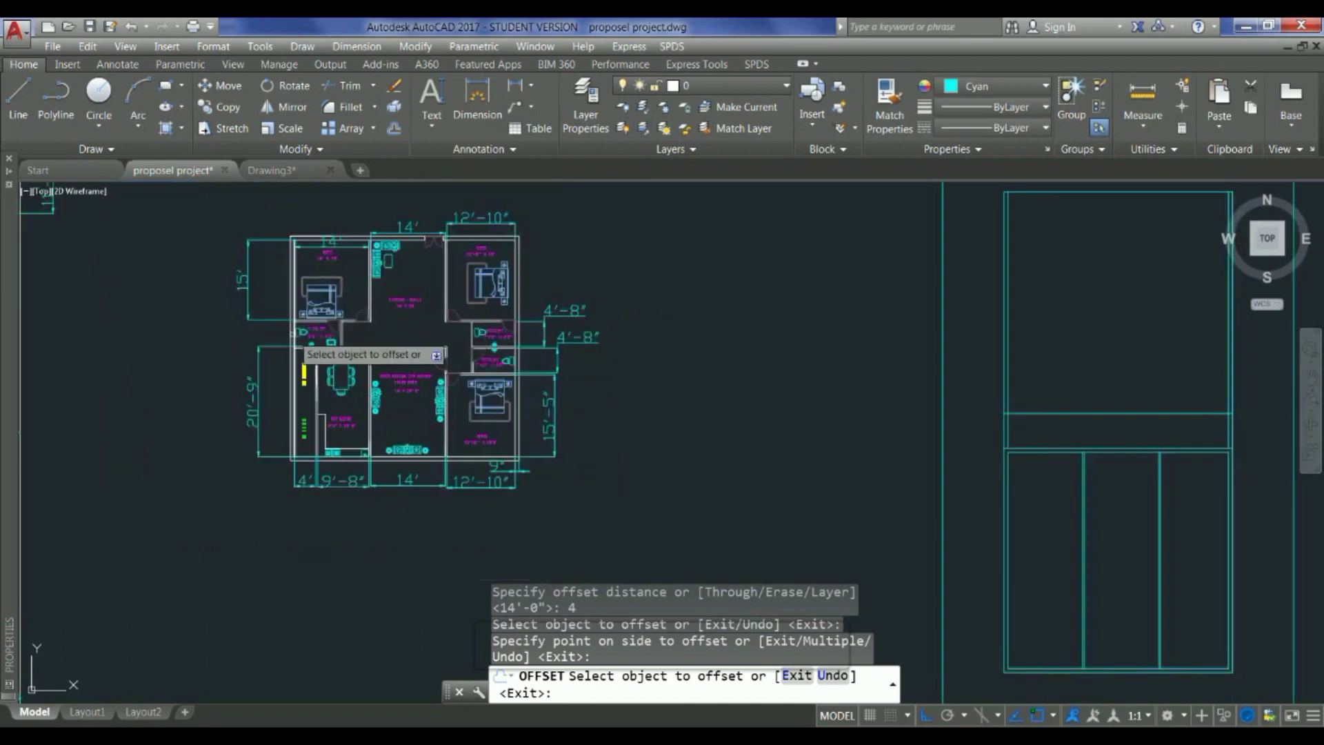
scroll(211, 333, down, 2)
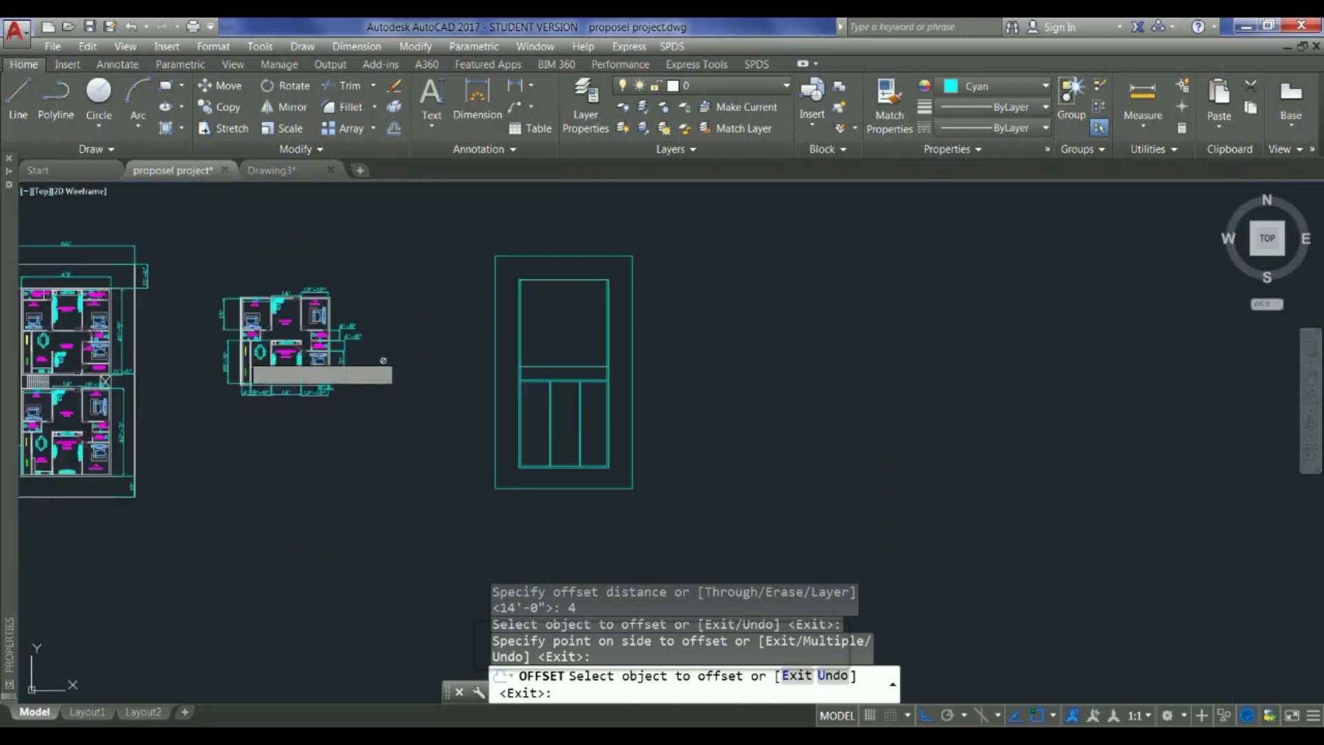
scroll(560, 385, up, 2)
key(Escape)
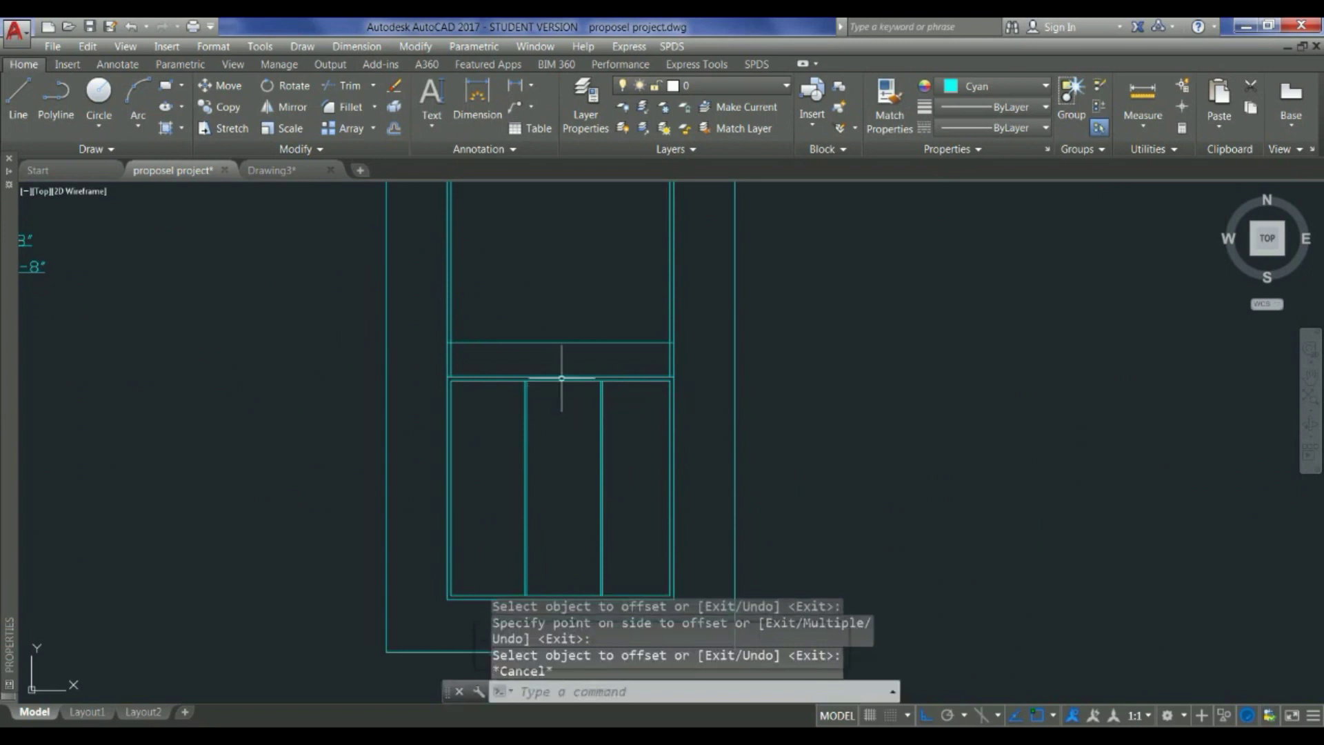
Step: Offset the lower block's top inner wall line 15' downward to mark the bedroom depth
click(561, 379)
right_click(561, 380)
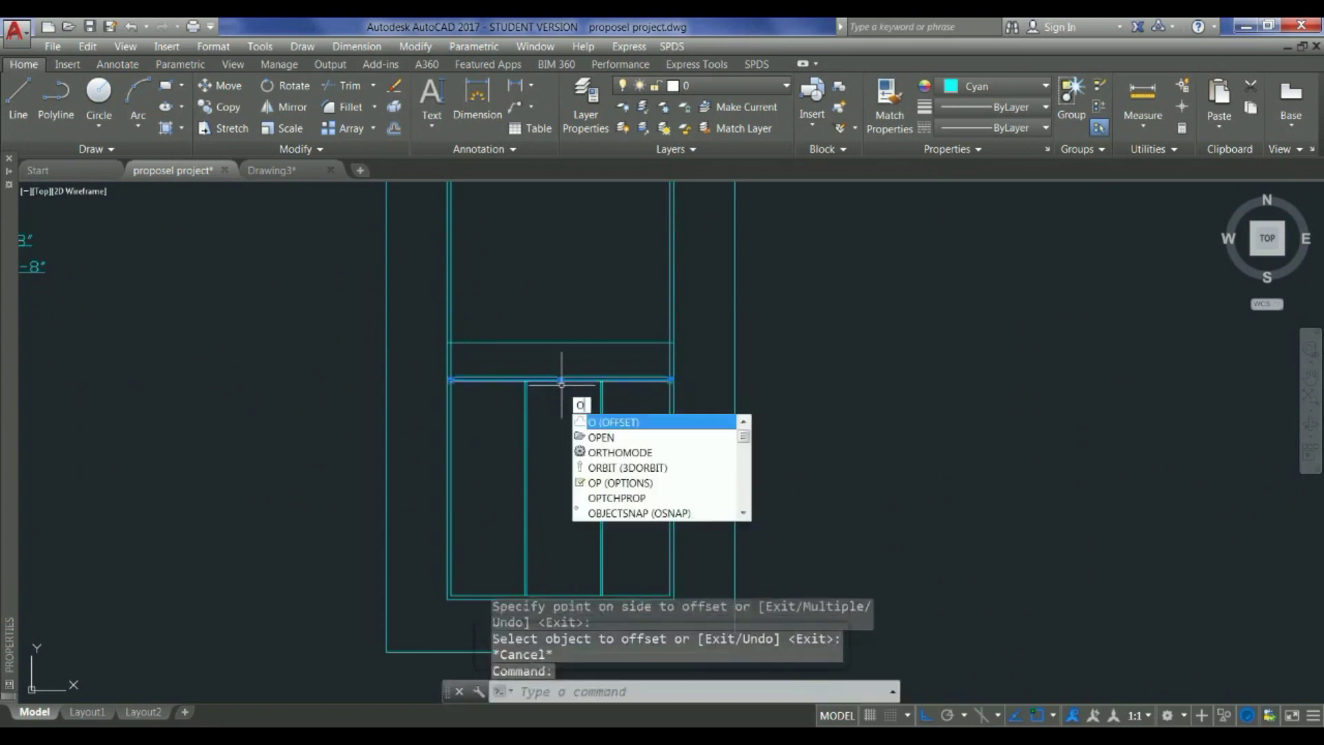
click(586, 397)
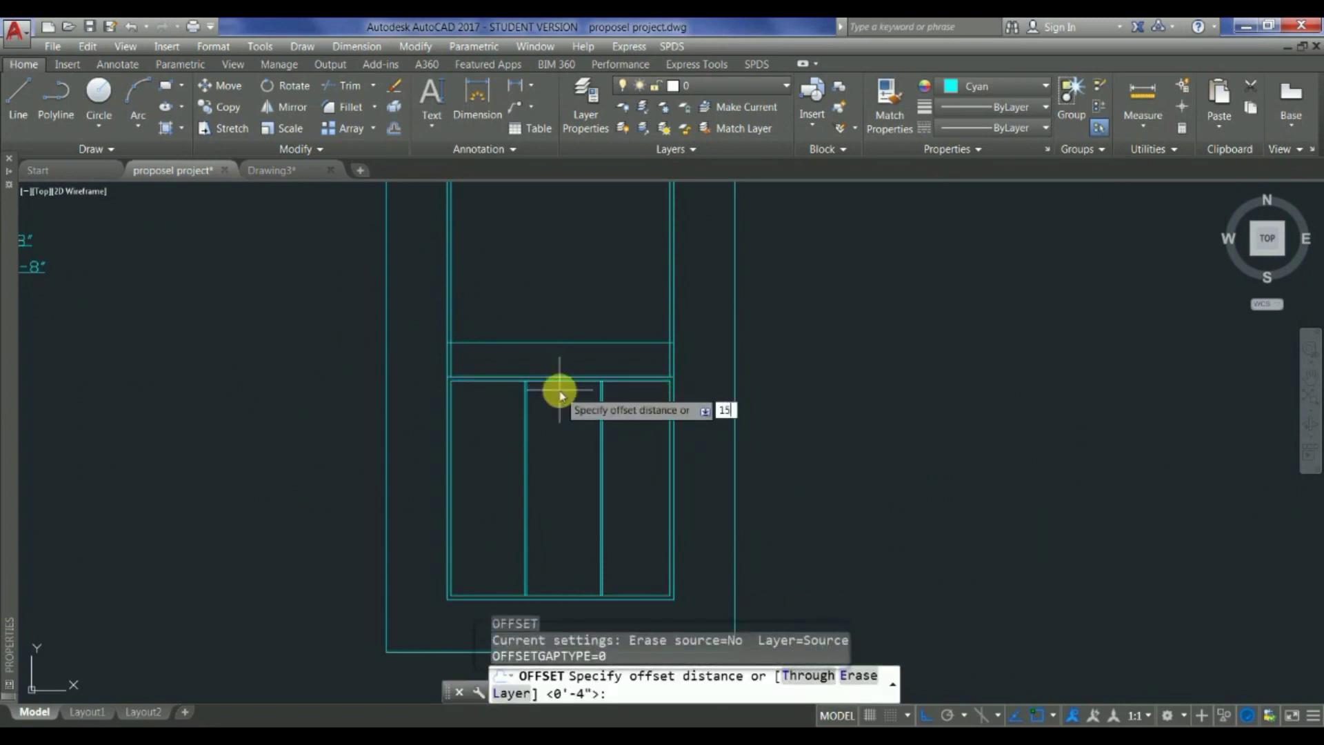
text(15')
key(Return)
click(560, 469)
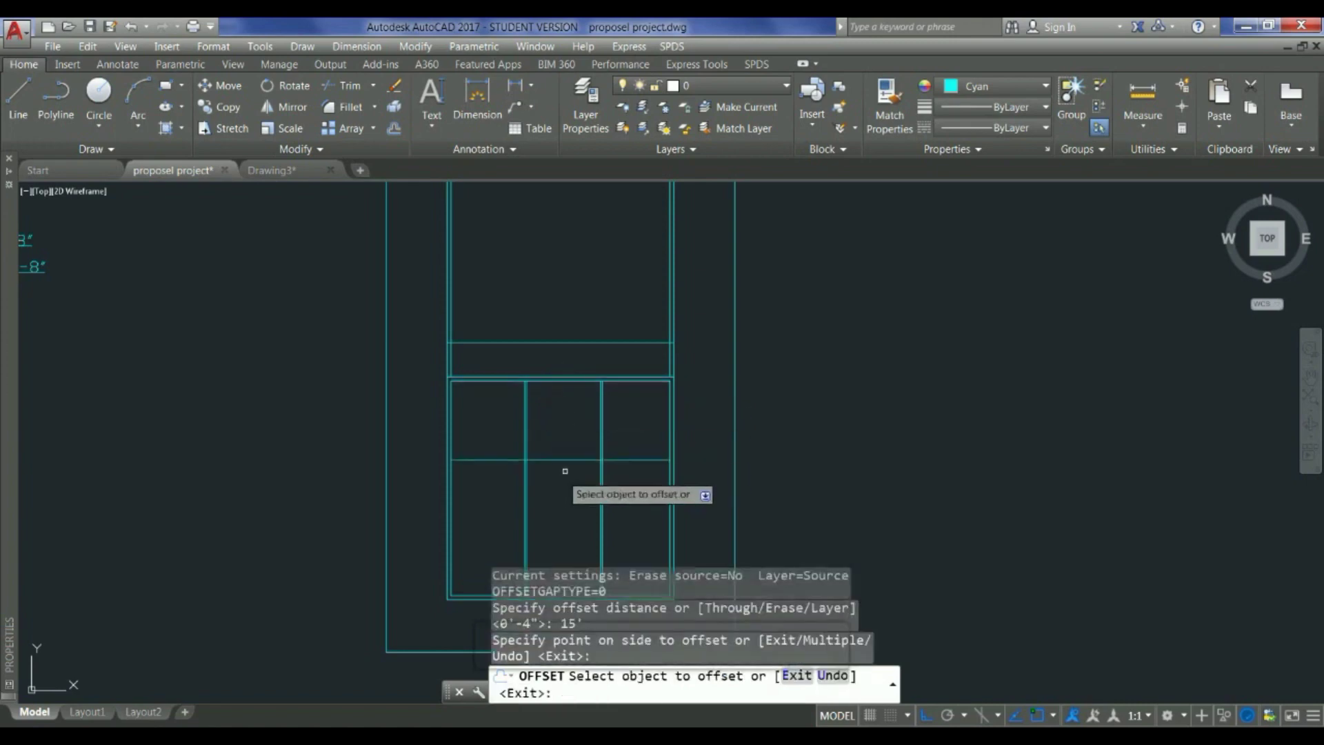
scroll(572, 467, down, 2)
scroll(572, 466, down, 2)
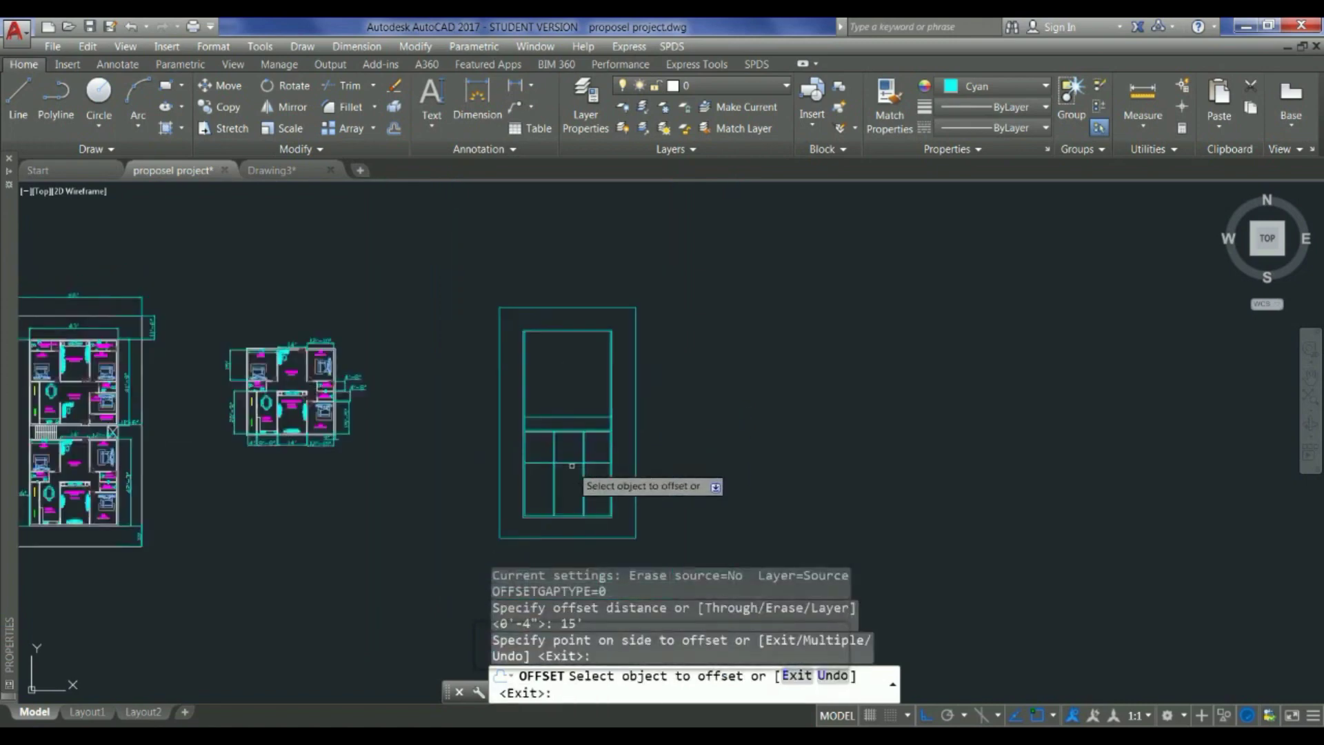
key(super)
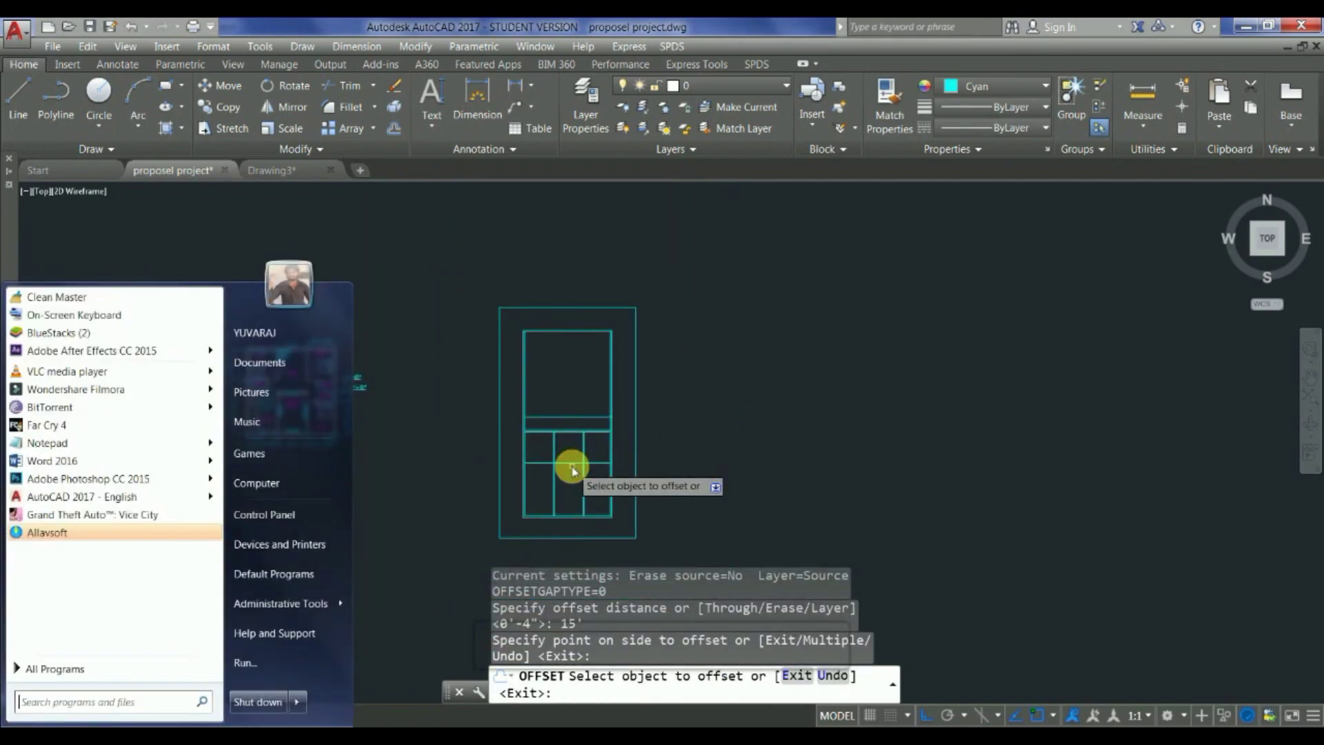
click(462, 466)
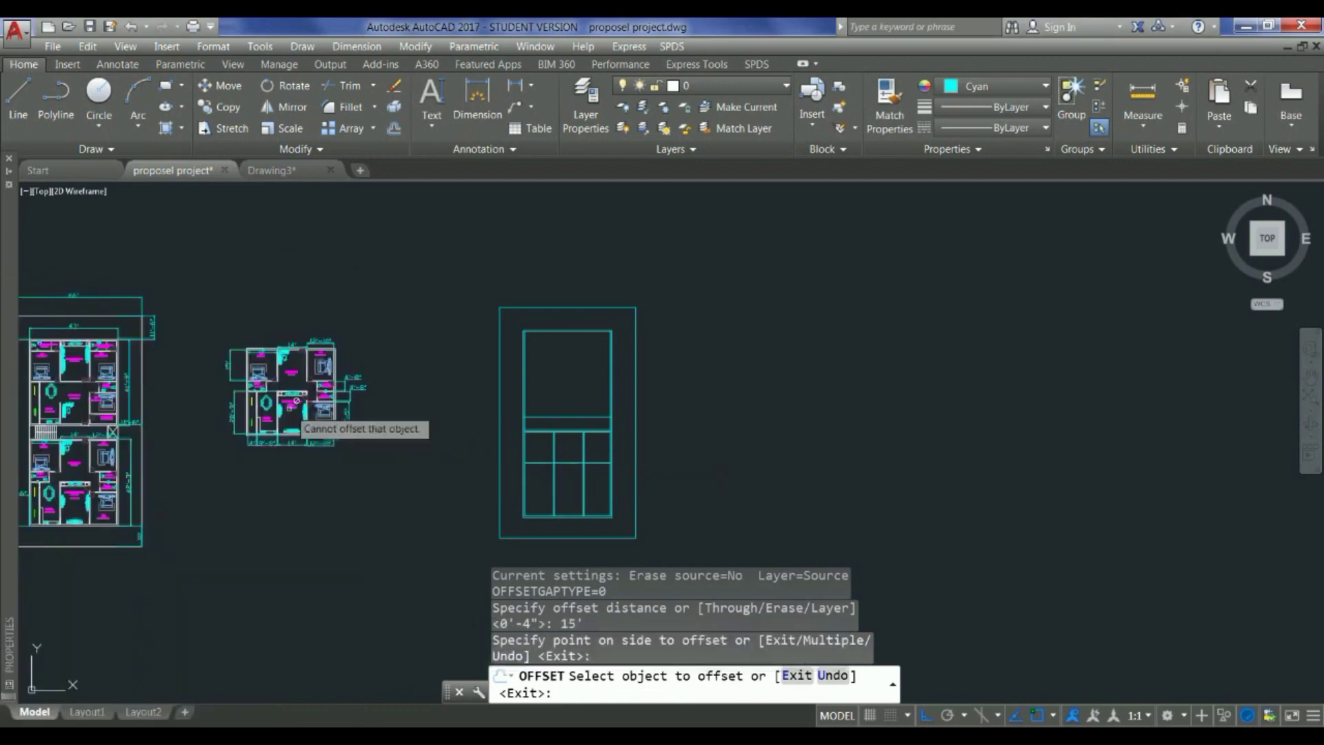
scroll(287, 408, up, 4)
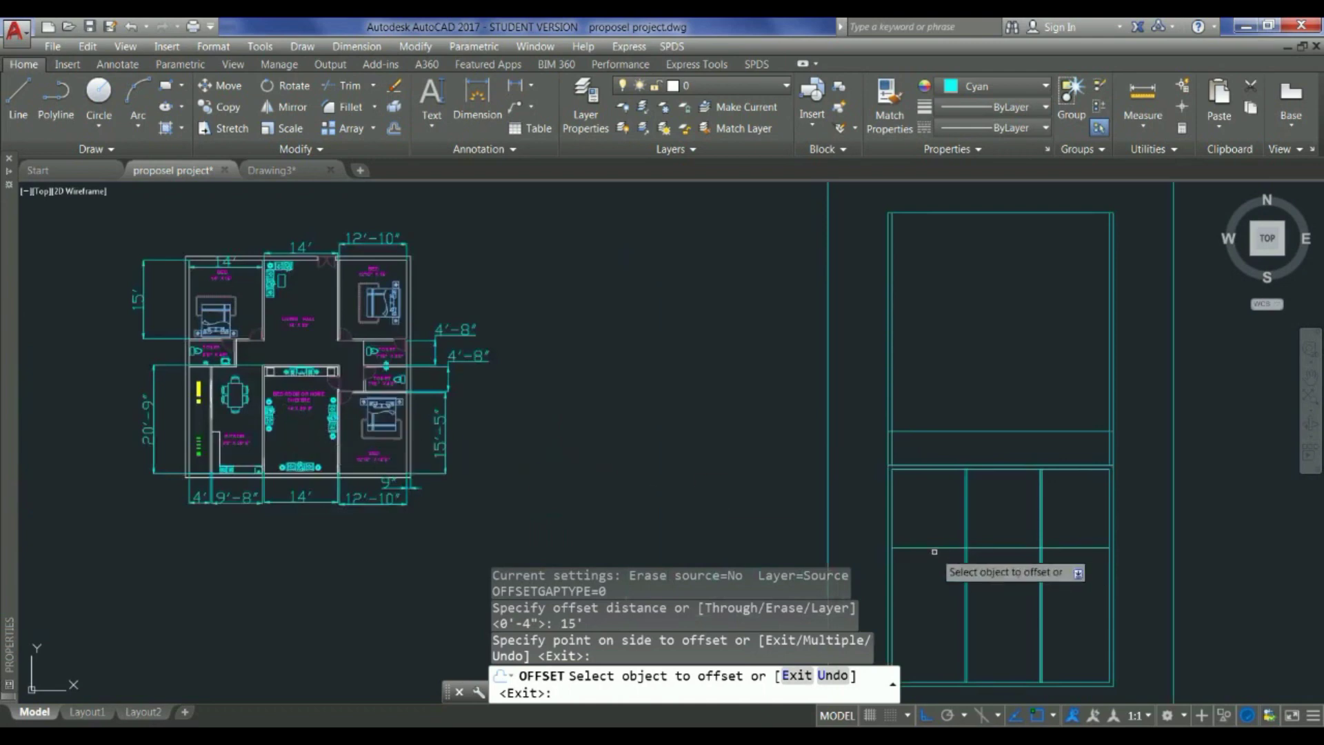
key(Escape)
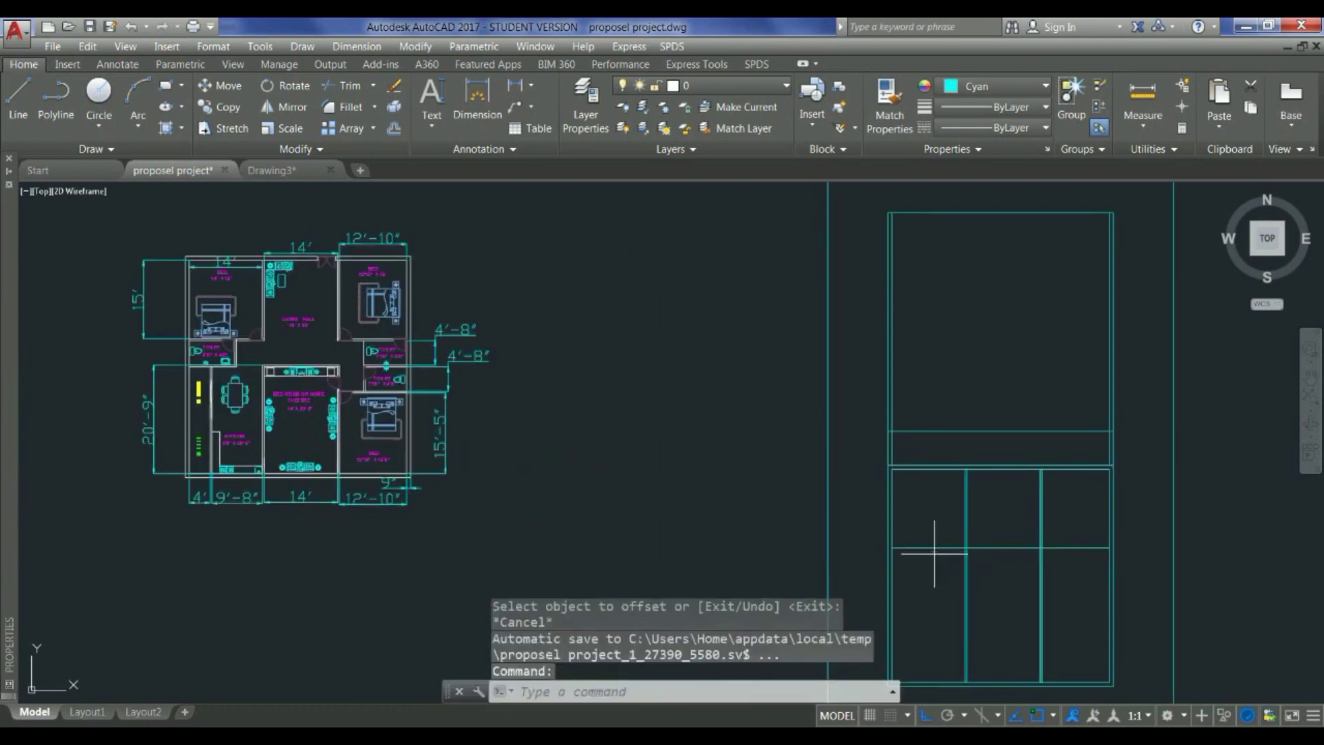
Step: Offset the horizontal bedroom line 4" downward to form the cross wall through the lower block
click(935, 553)
click(926, 526)
text(o)
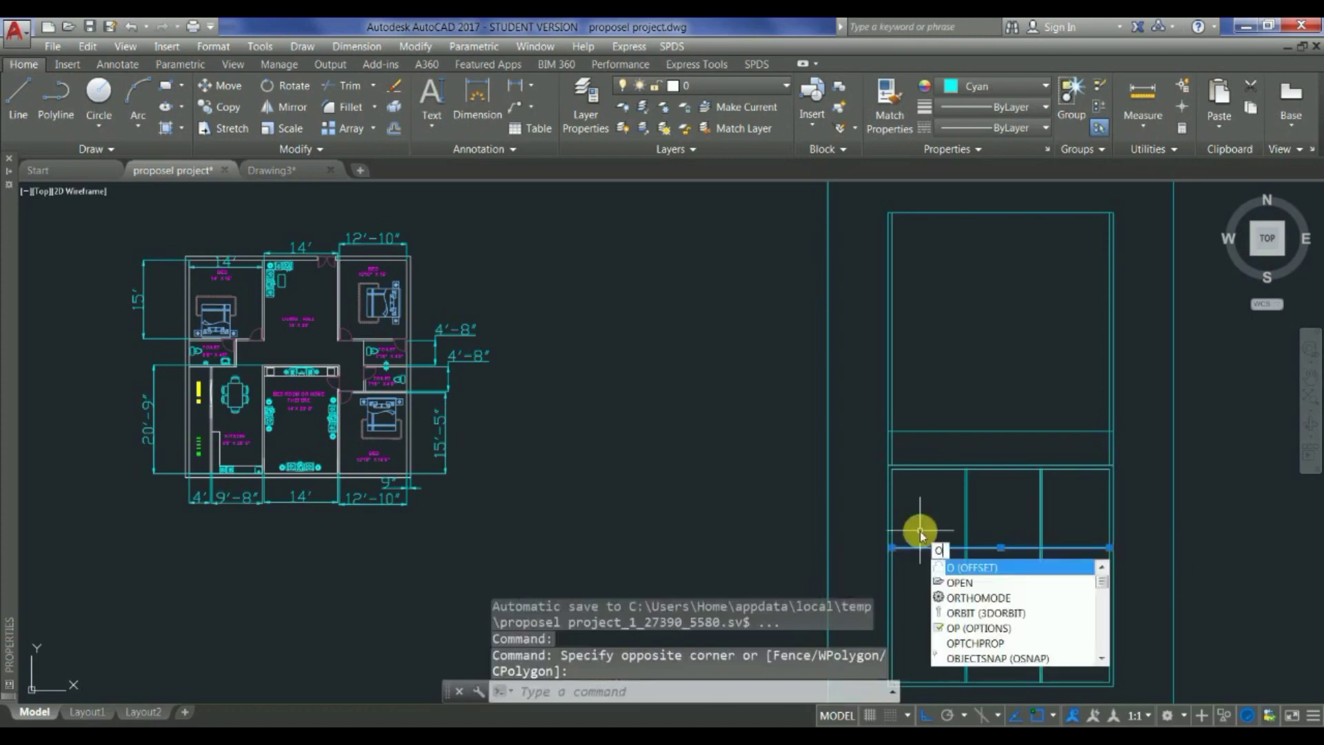
key(Return)
text(4)
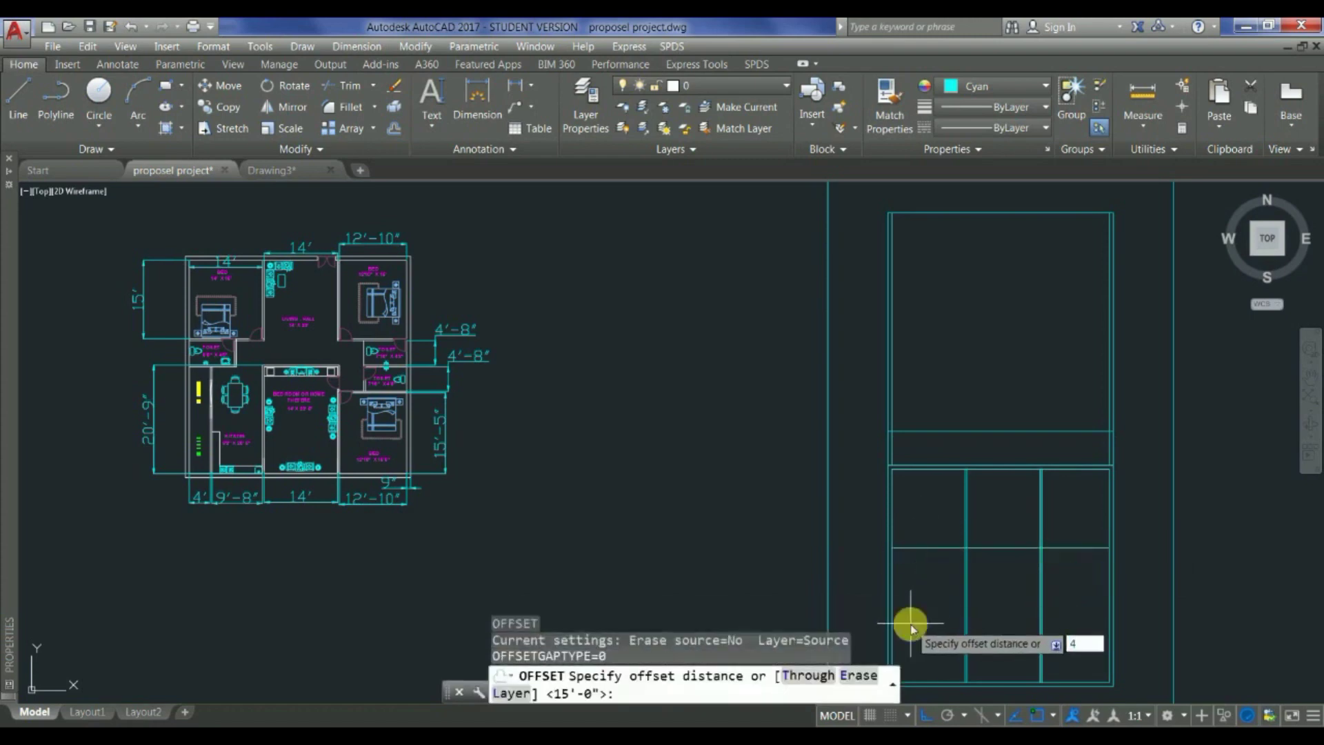
key(Return)
click(930, 587)
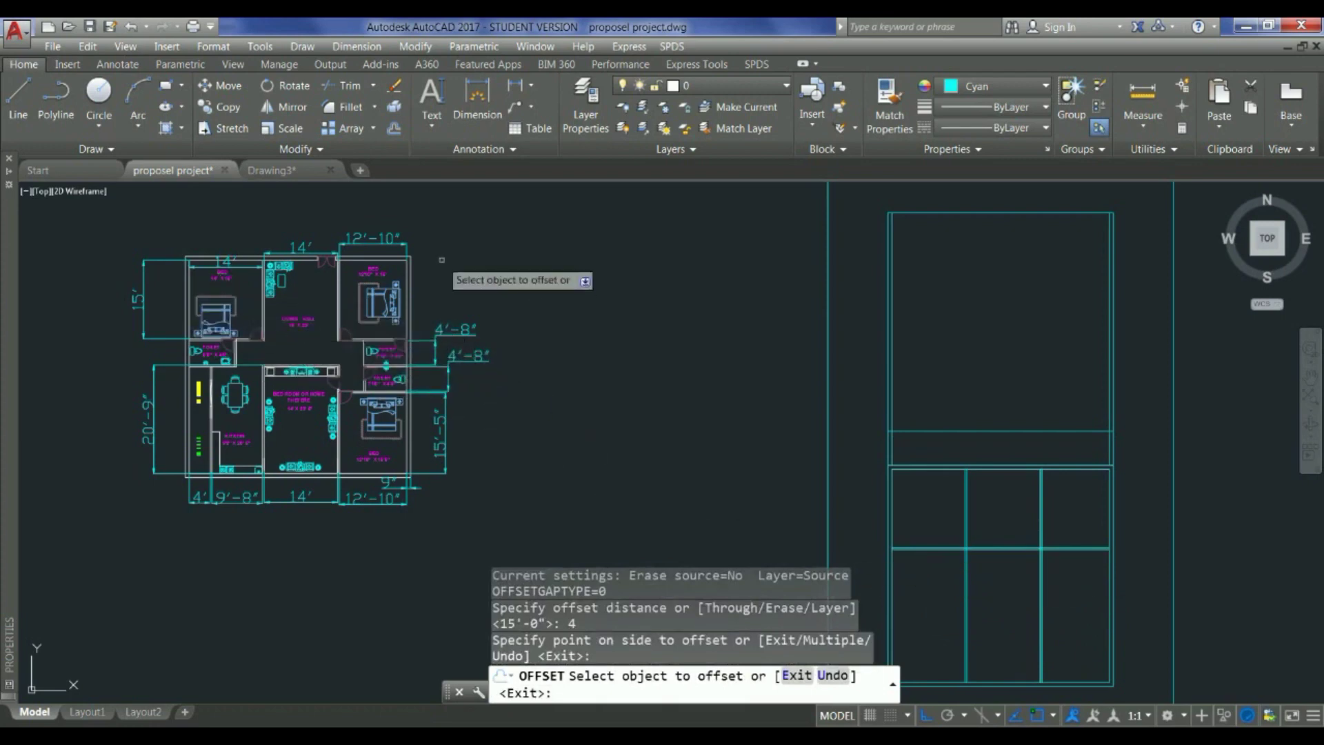
Step: Examine the toilet sizes and depth dimensions between the bedrooms in the single-unit reference plan
click(363, 302)
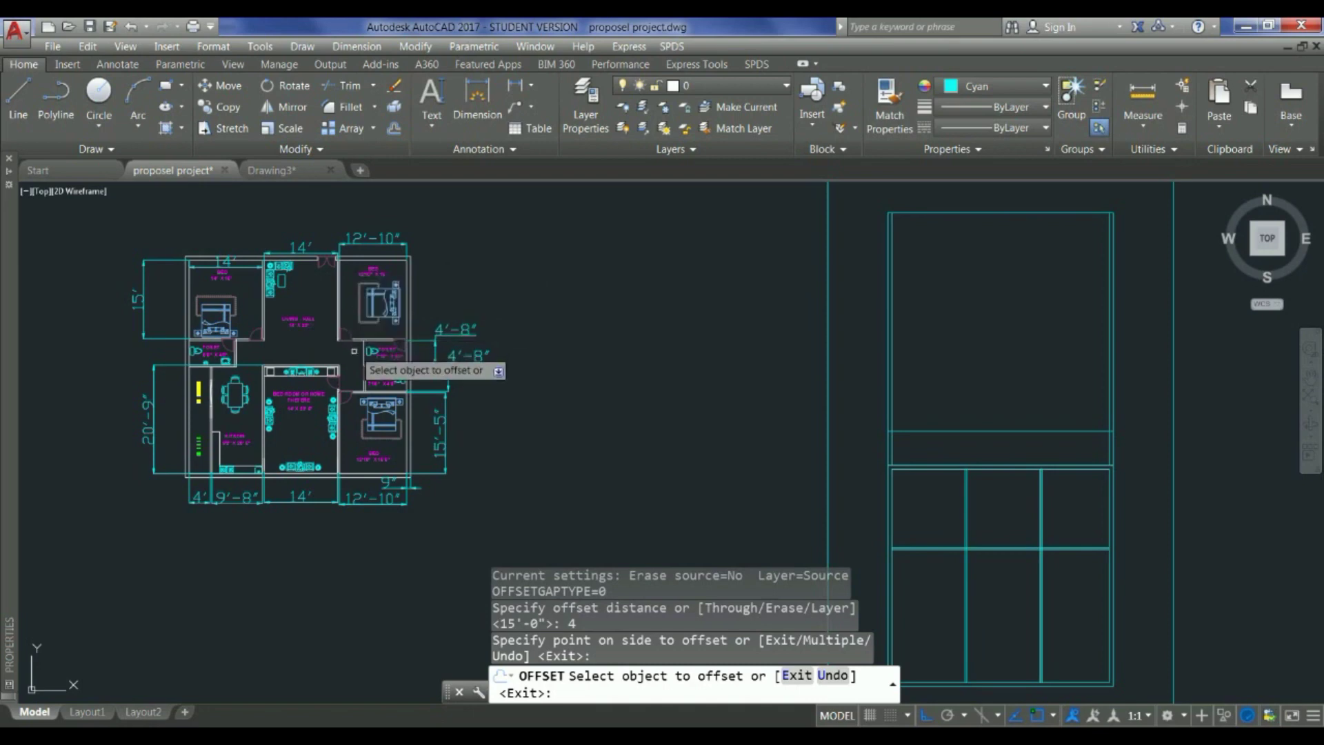
scroll(207, 372, up, 2)
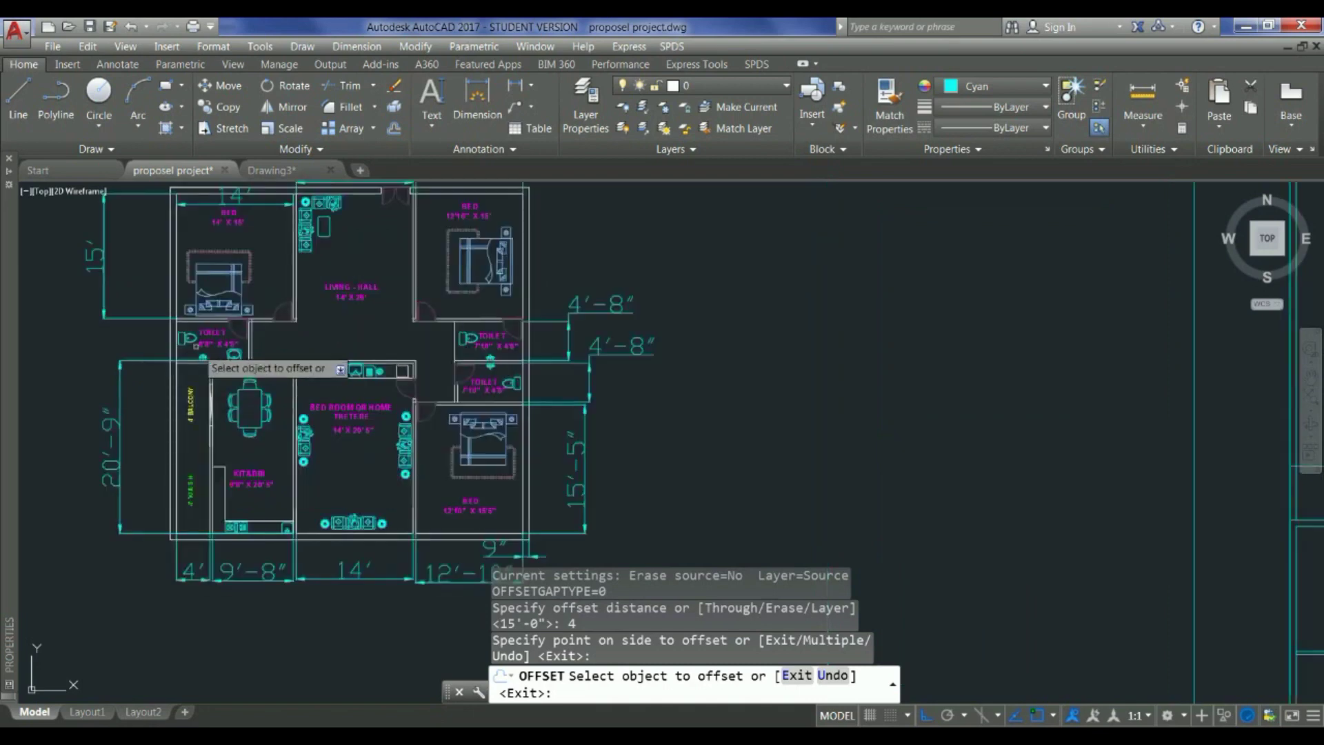
scroll(210, 355, up, 2)
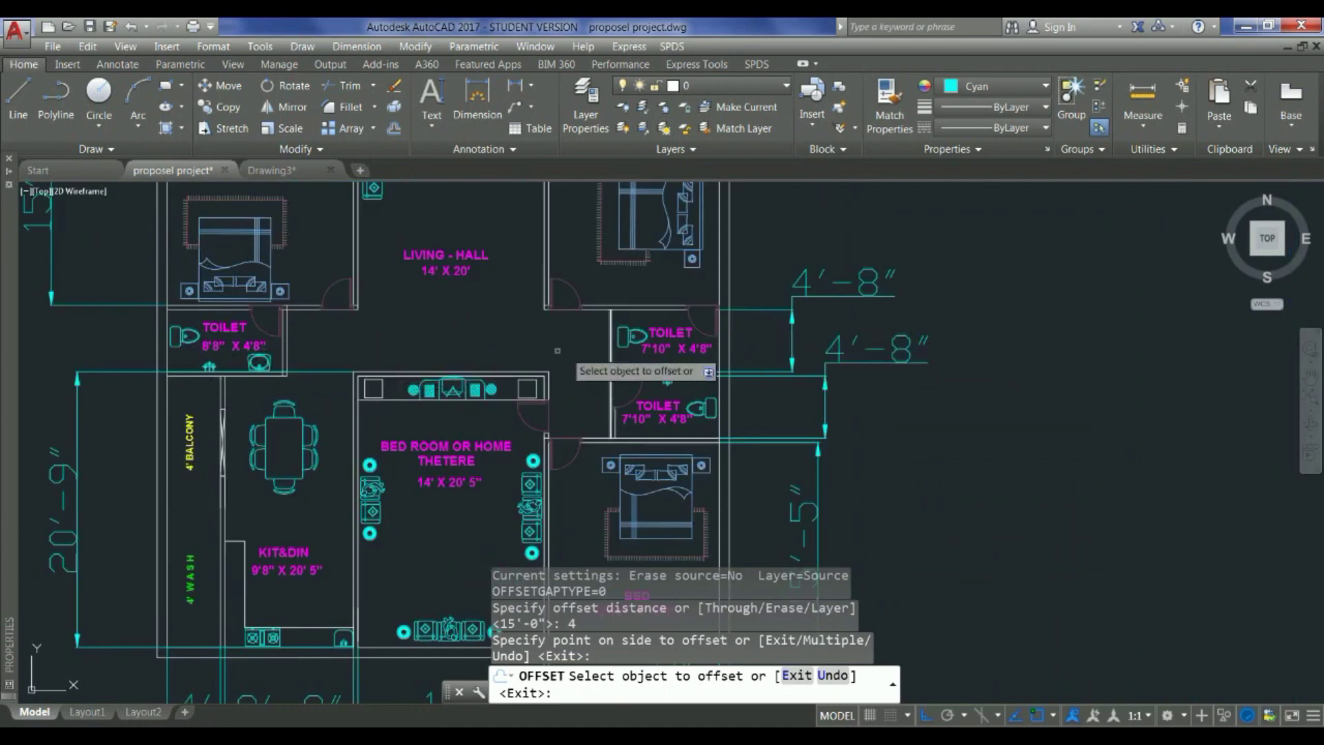
scroll(572, 352, down, 2)
scroll(587, 341, down, 2)
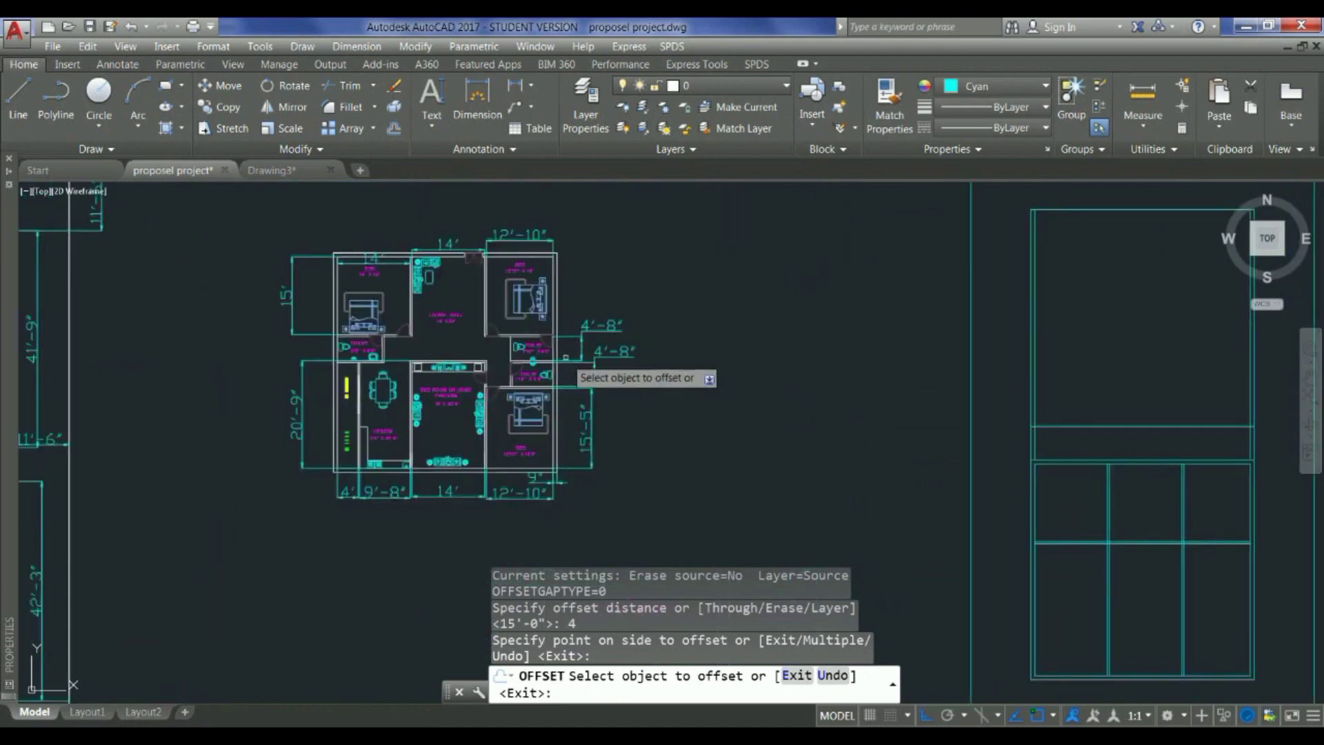
scroll(583, 349, down, 2)
scroll(968, 517, up, 4)
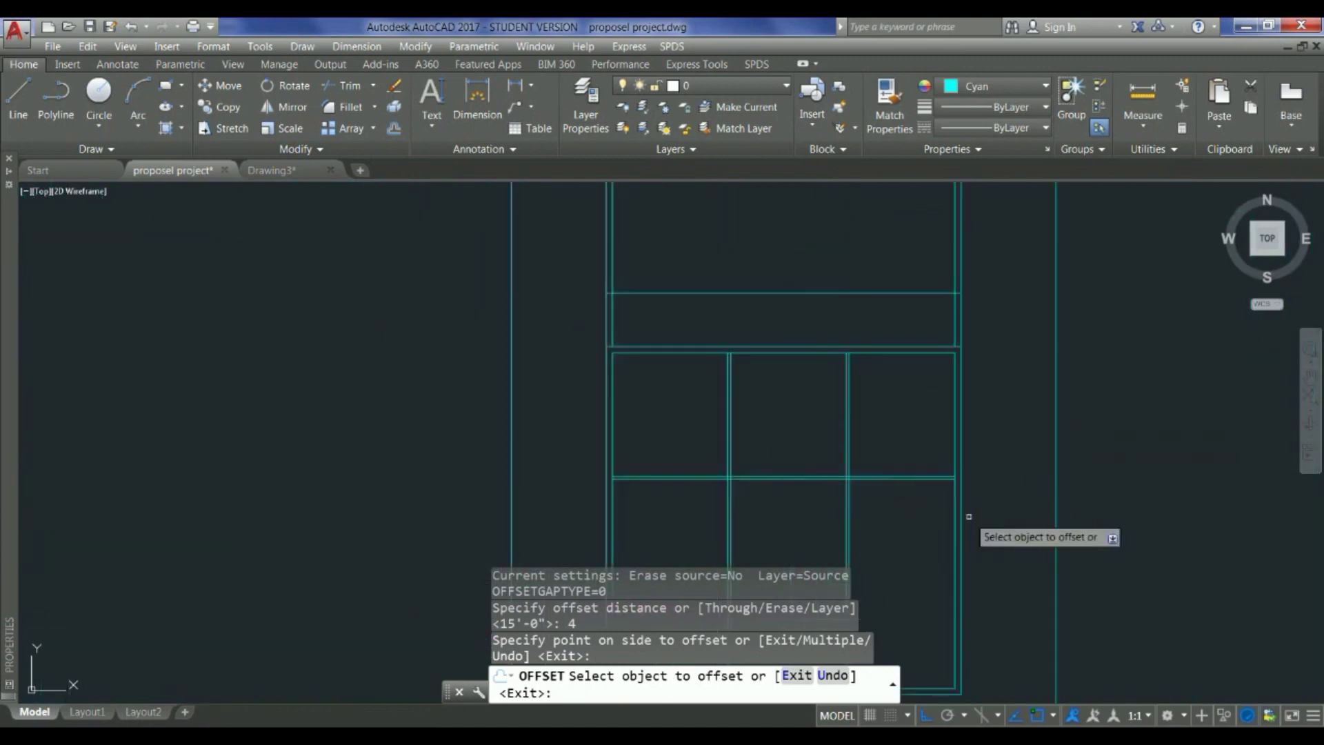
Step: Offset the lower line of the cross wall 4' downward in the lower block
key(Escape)
click(943, 512)
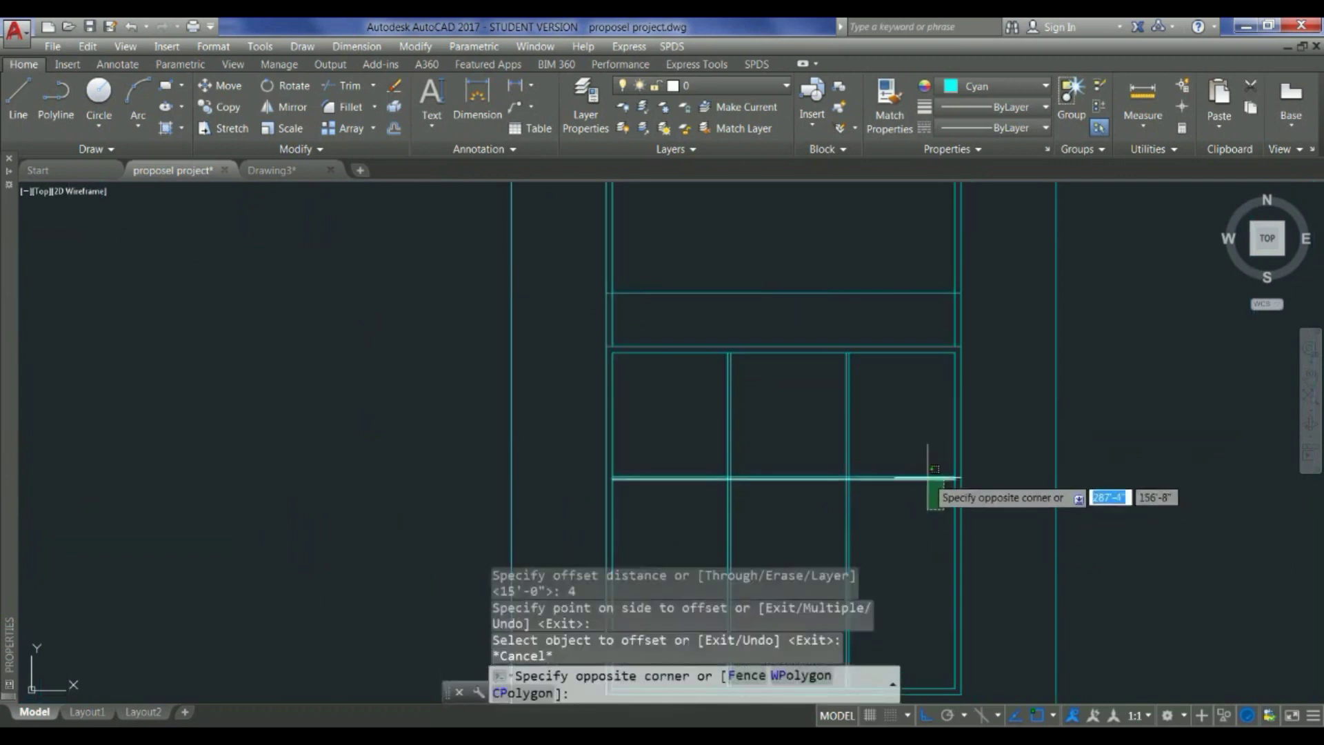
scroll(934, 475, up, 4)
click(882, 469)
scroll(517, 427, down, 5)
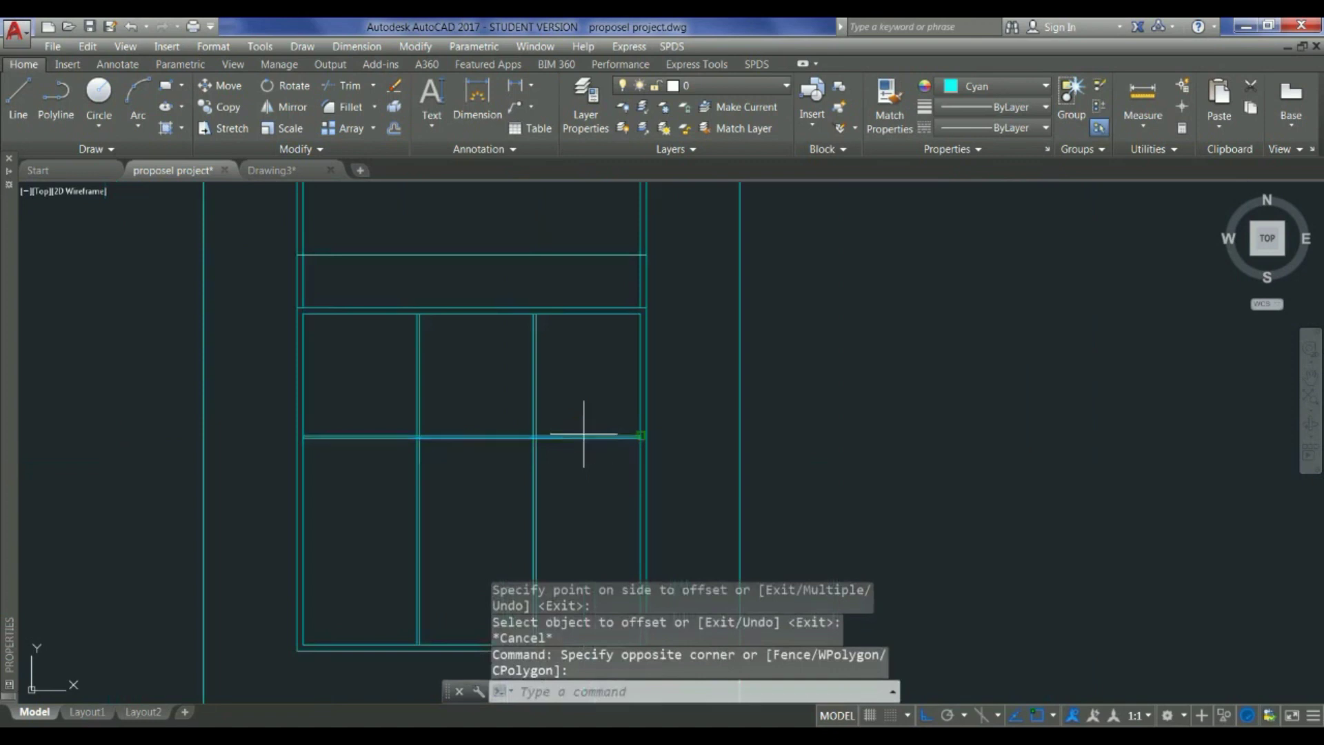
key(Return)
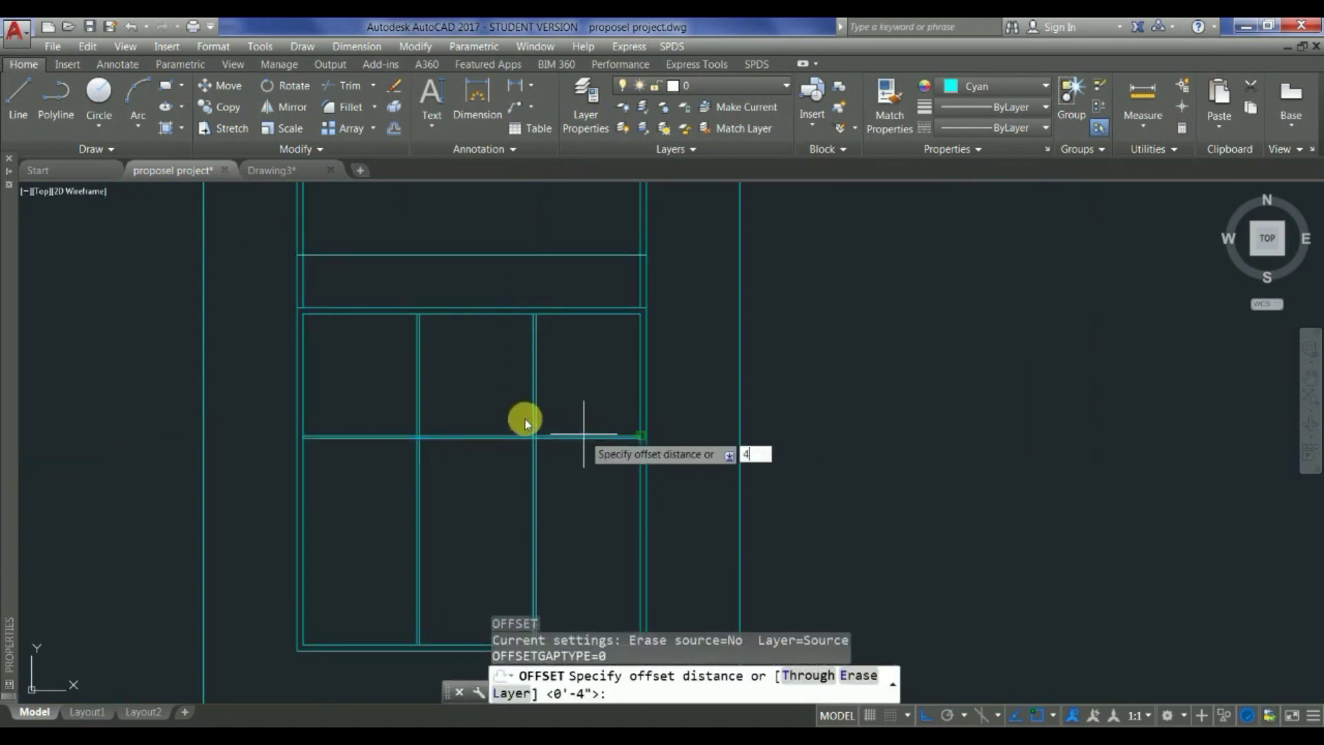
text(4')
key(Return)
click(591, 476)
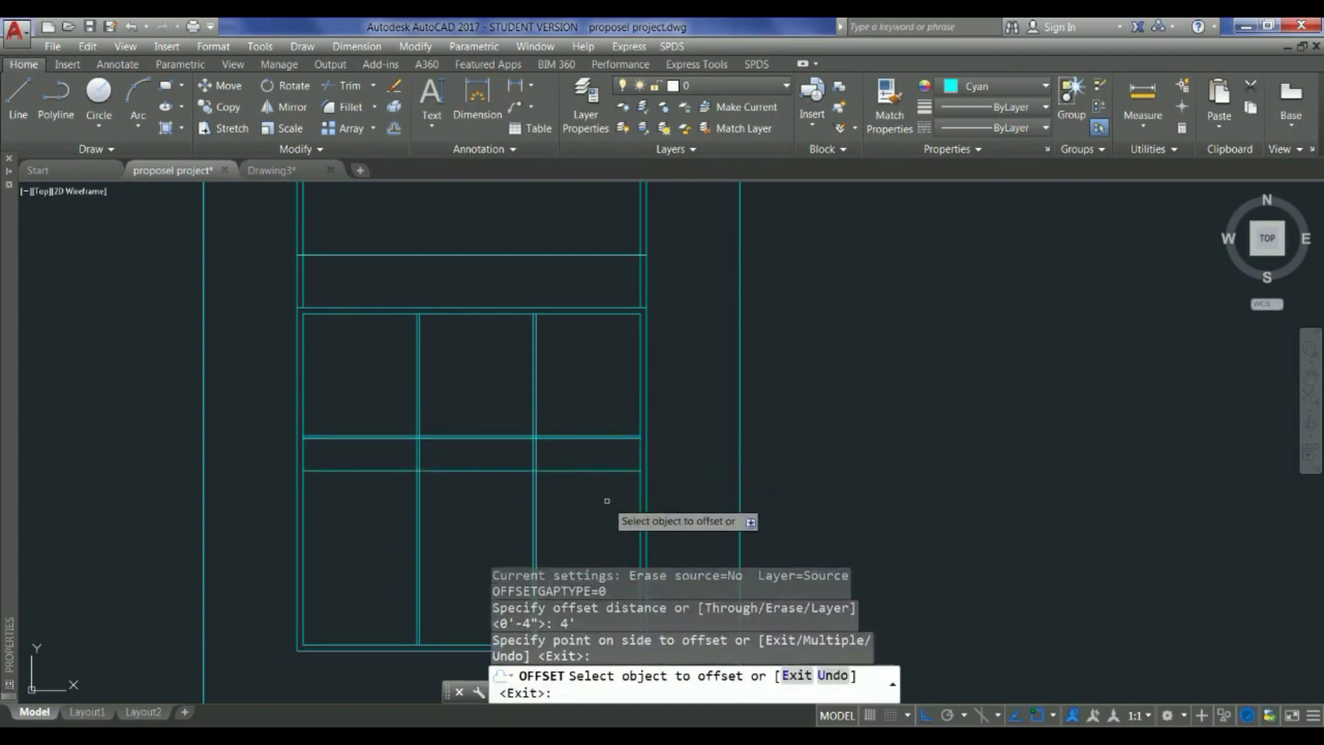
key(Escape)
Step: Offset the new horizontal line 8" further downward and erase the intermediate line above the copy
click(607, 483)
click(591, 463)
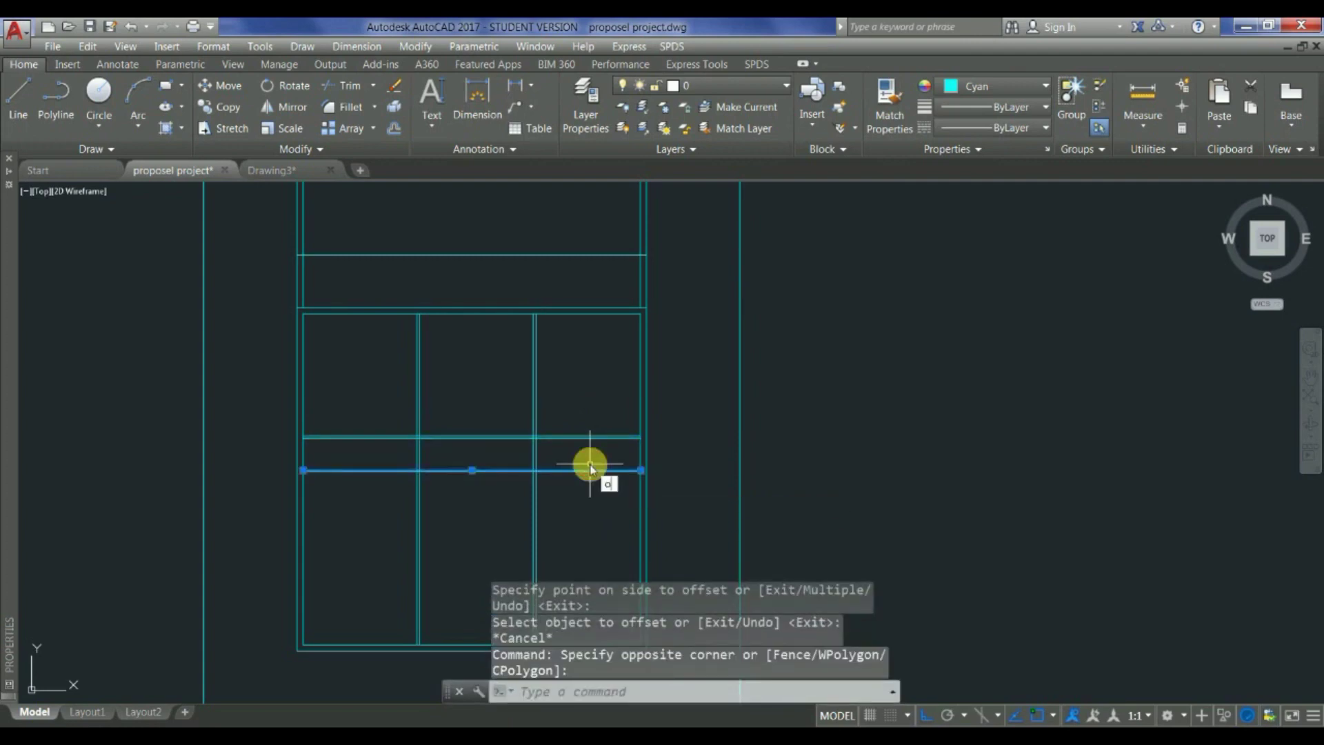
text(o)
key(Return)
text(8)
key(Return)
click(591, 471)
click(597, 508)
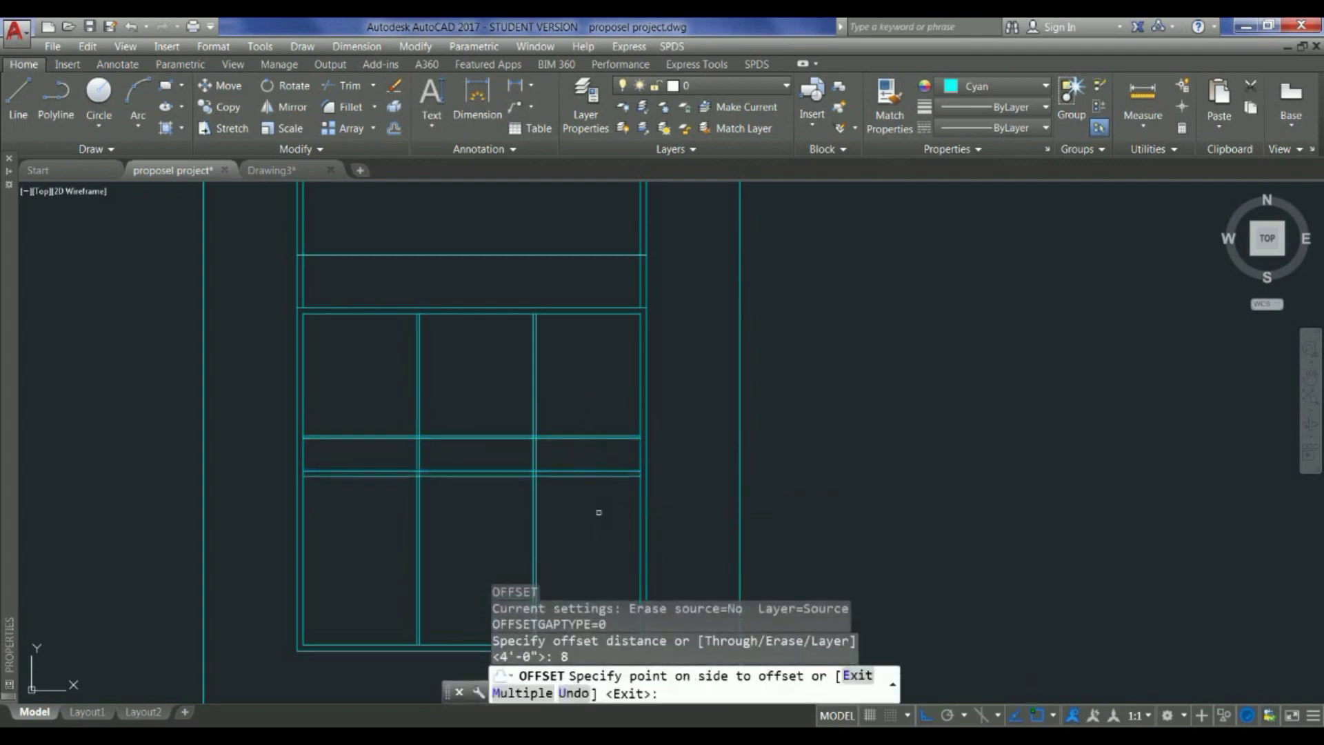
key(Escape)
click(611, 471)
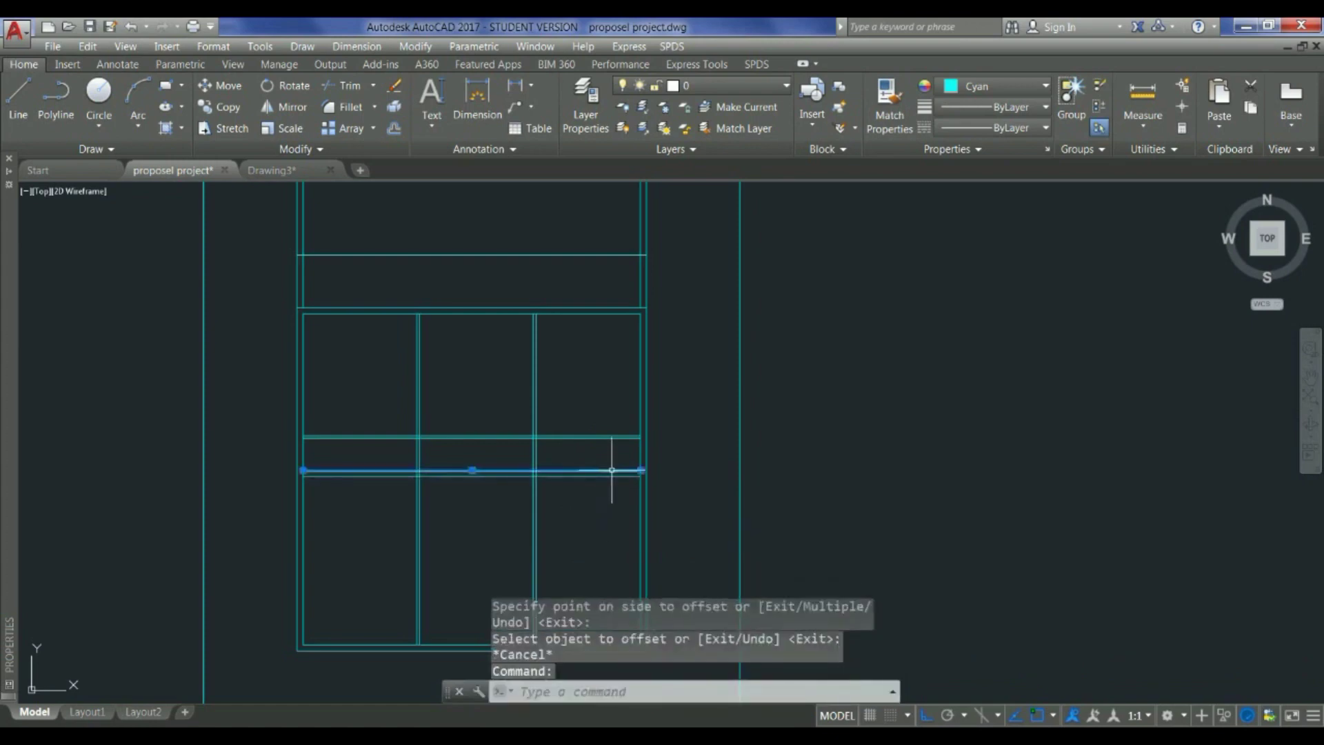
key(Delete)
Step: Offset the remaining horizontal line 4" downward to form the second cross wall below the toilet strip
scroll(605, 483, down, 2)
scroll(606, 500, up, 5)
click(608, 504)
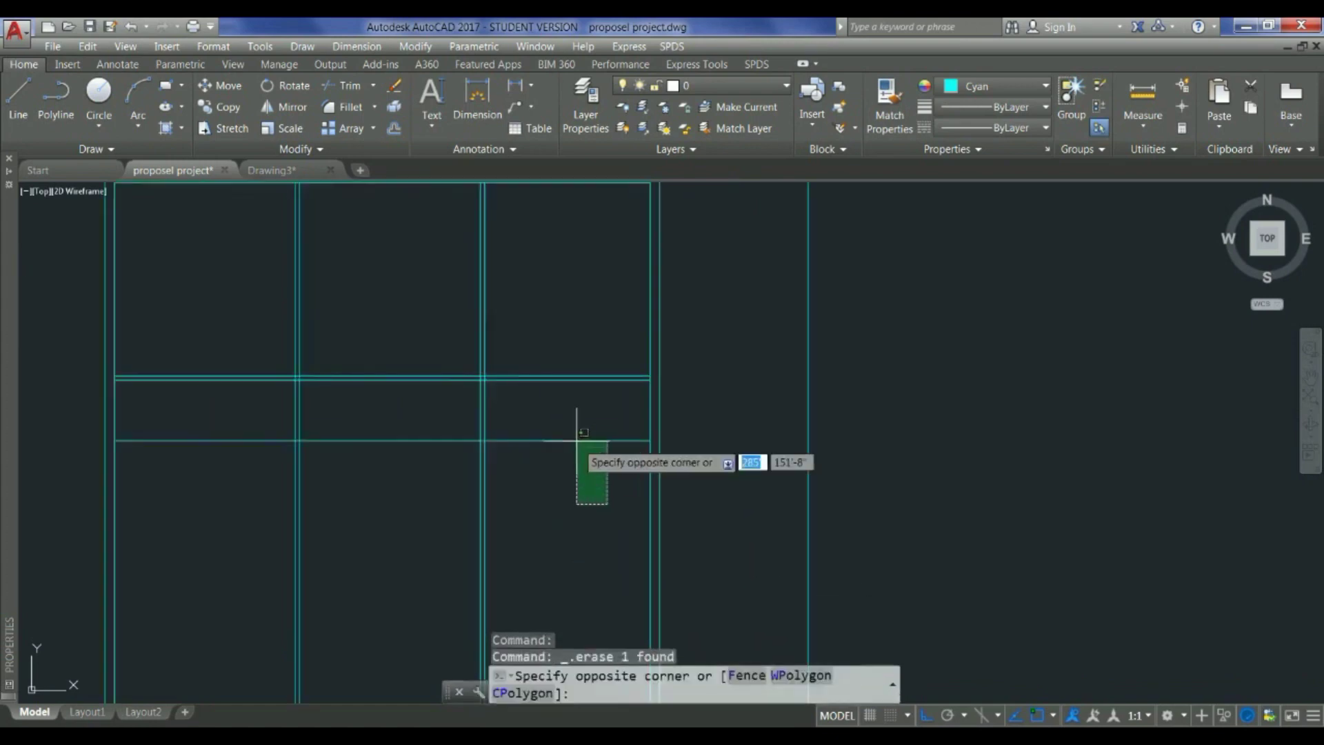
click(576, 439)
key(Return)
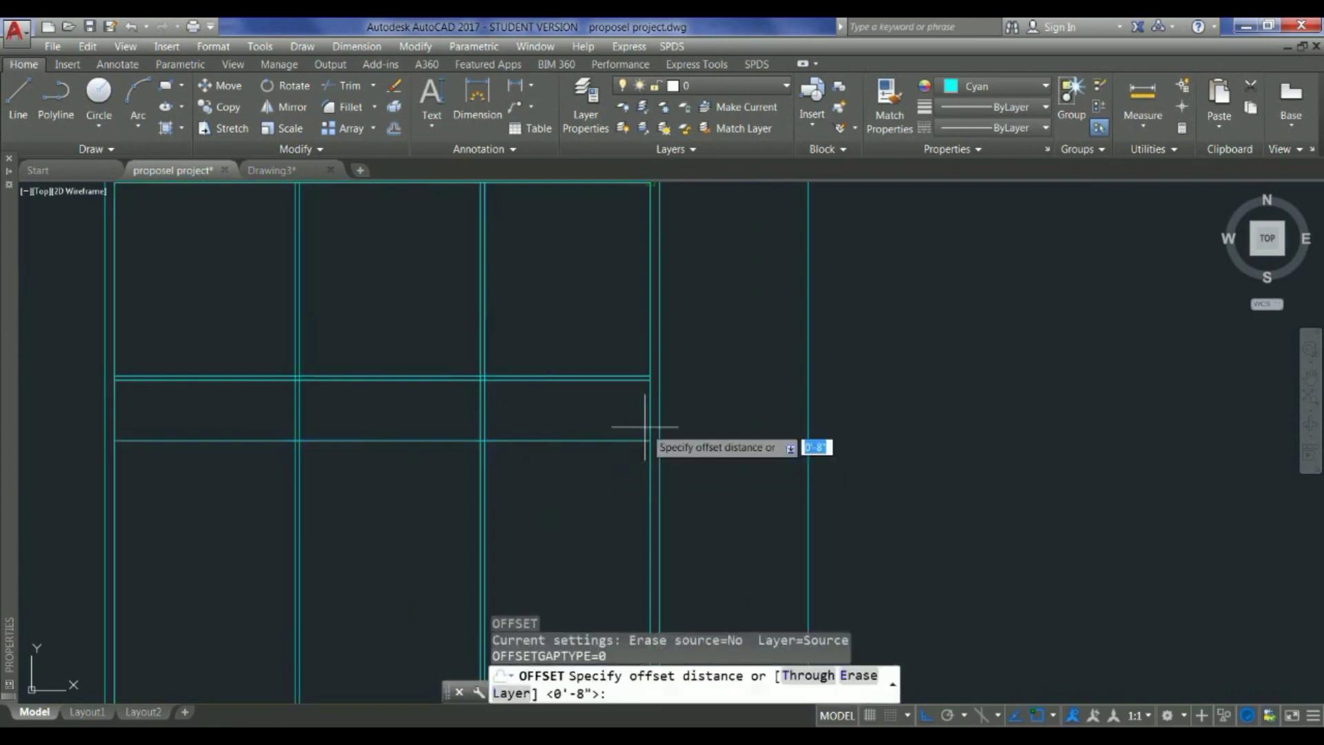
key(Return)
click(641, 440)
click(647, 457)
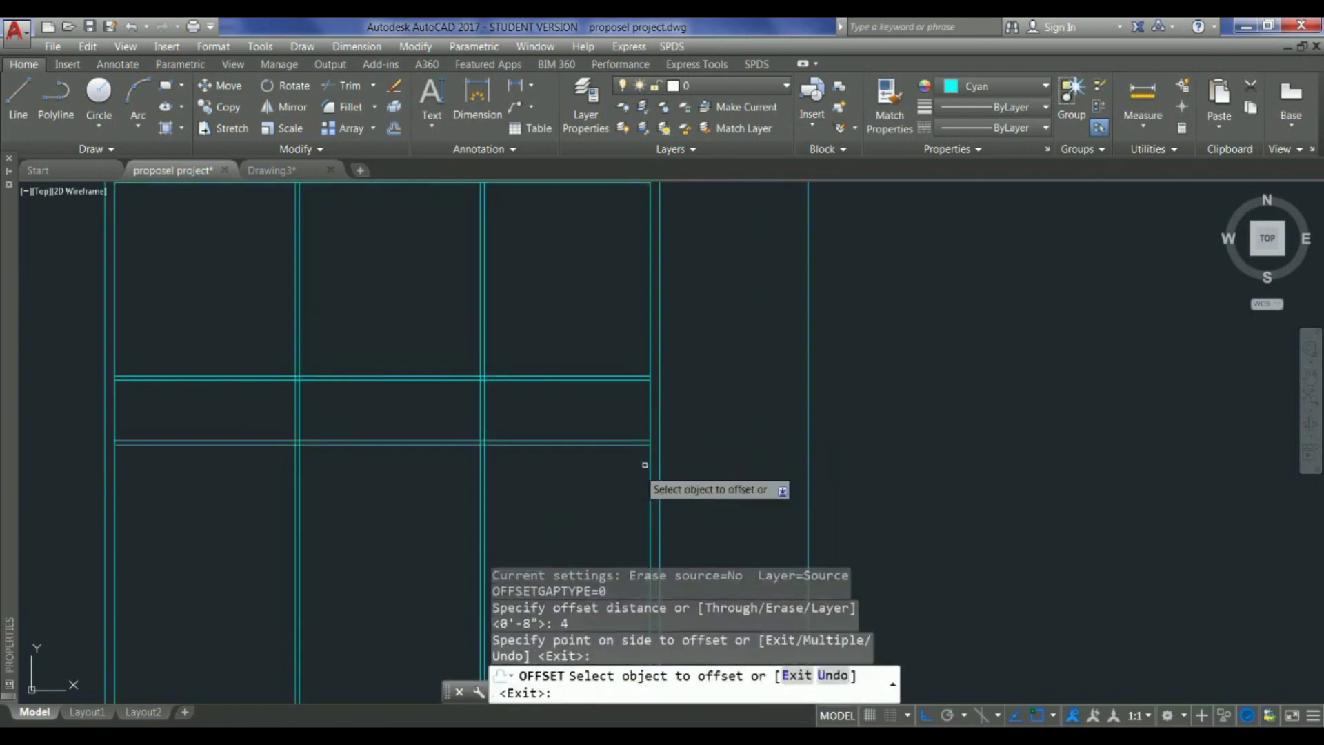
Step: Add a vertical linear dimension across the left toilet and its two walls in the reference plan, placed outside the left wall
scroll(652, 457, down, 3)
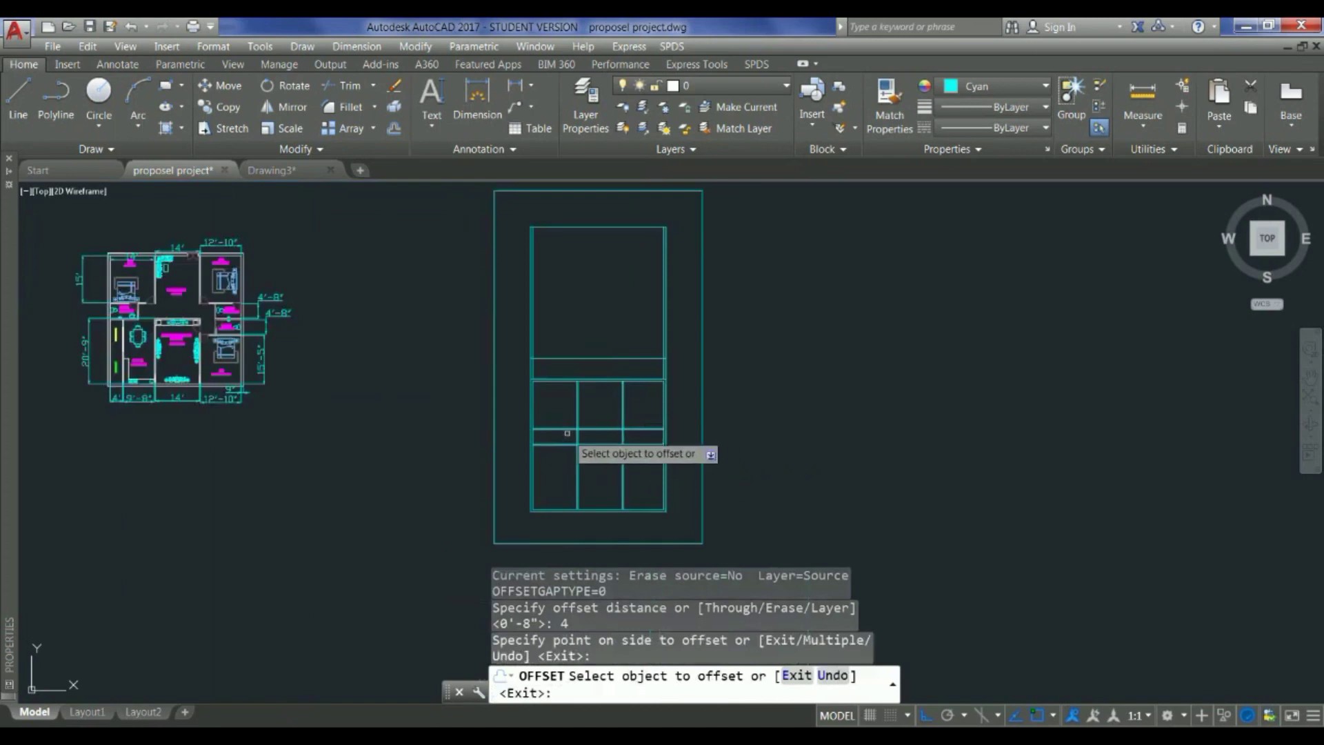
scroll(128, 305, up, 4)
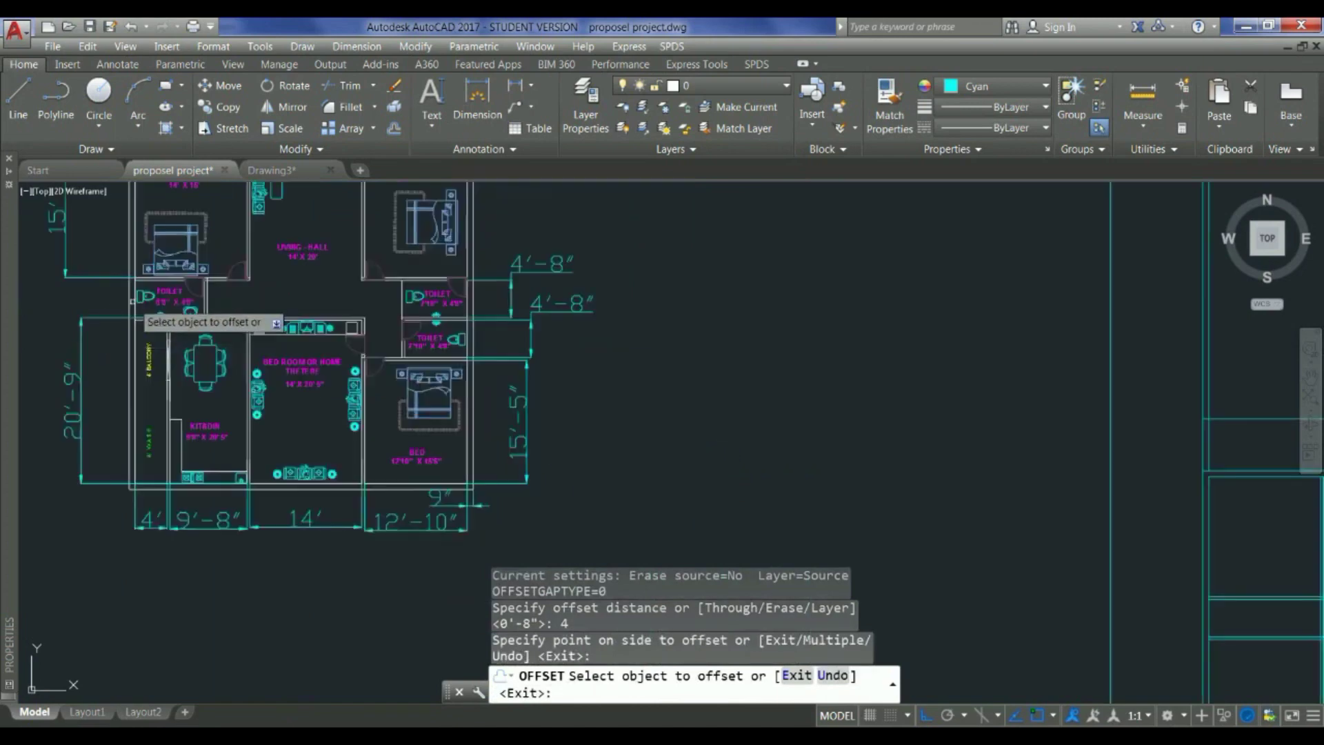
scroll(133, 301, up, 2)
click(355, 47)
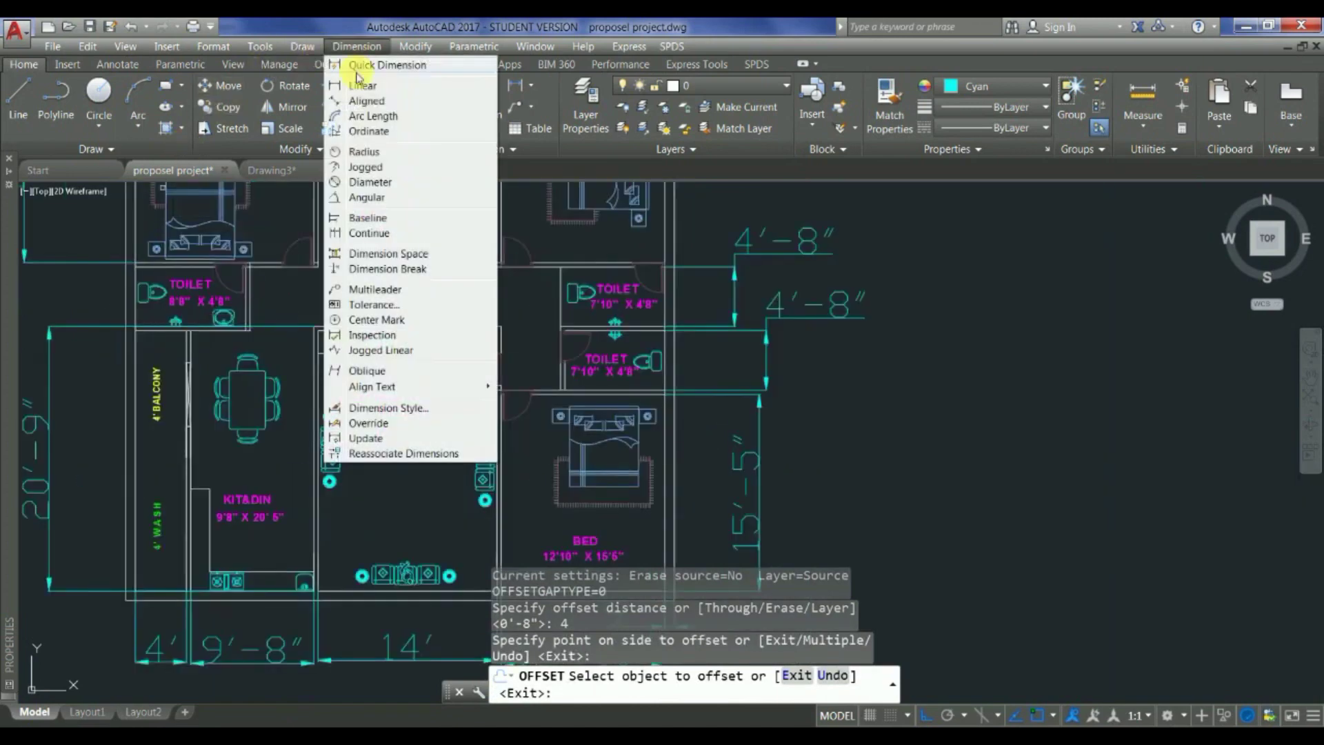
click(366, 77)
scroll(122, 275, up, 4)
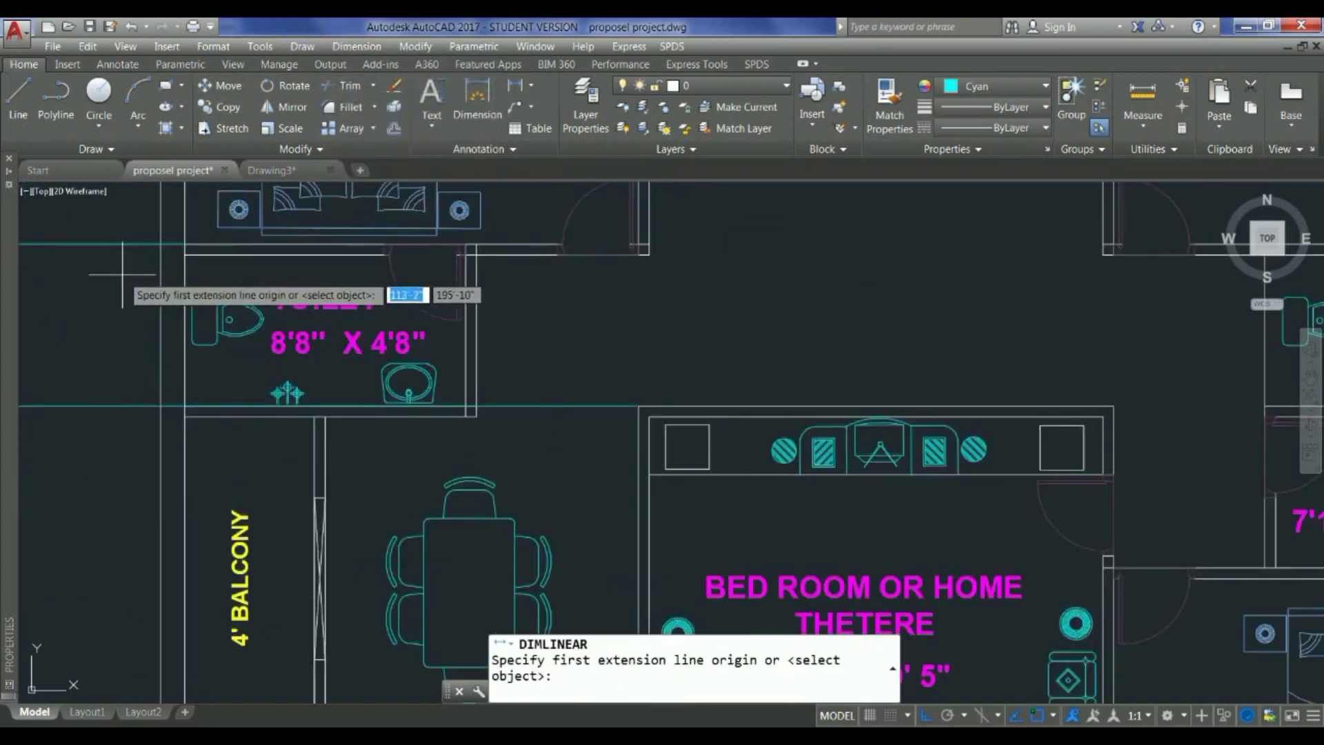
click(180, 243)
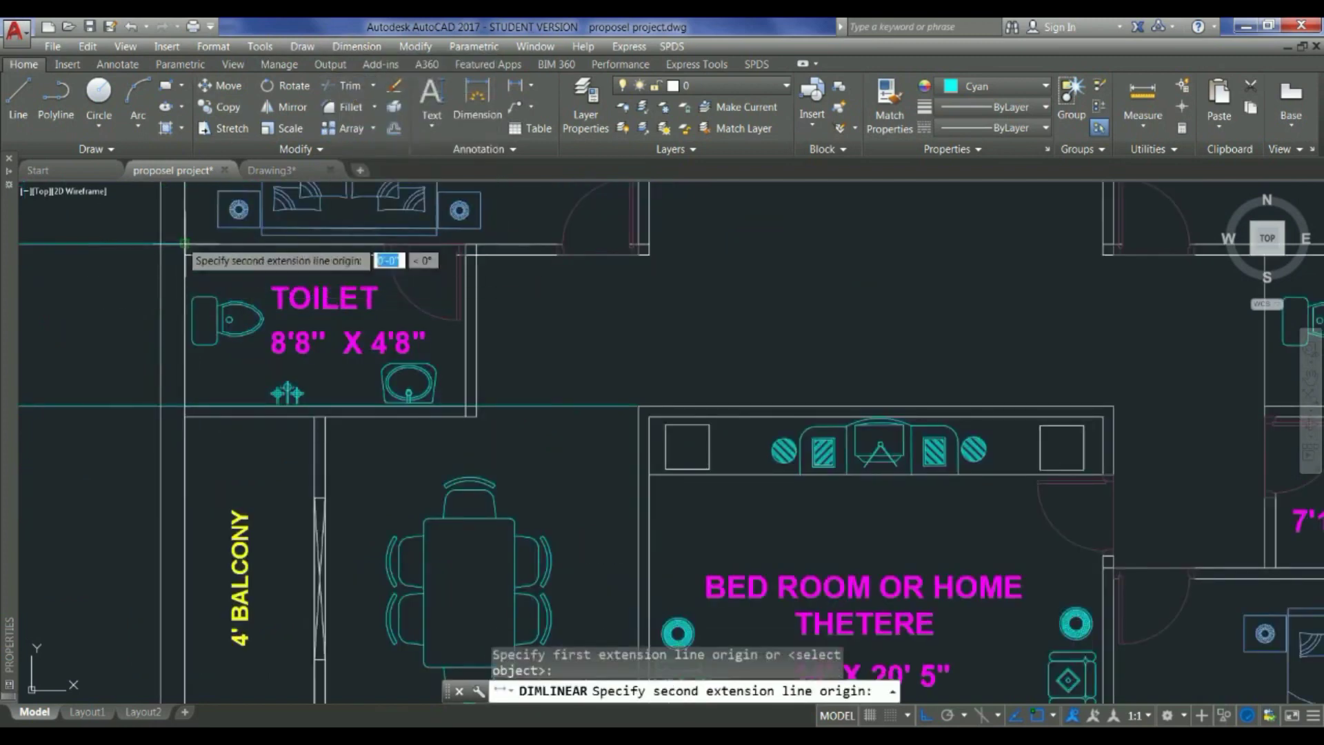
click(183, 405)
scroll(207, 407, down, 4)
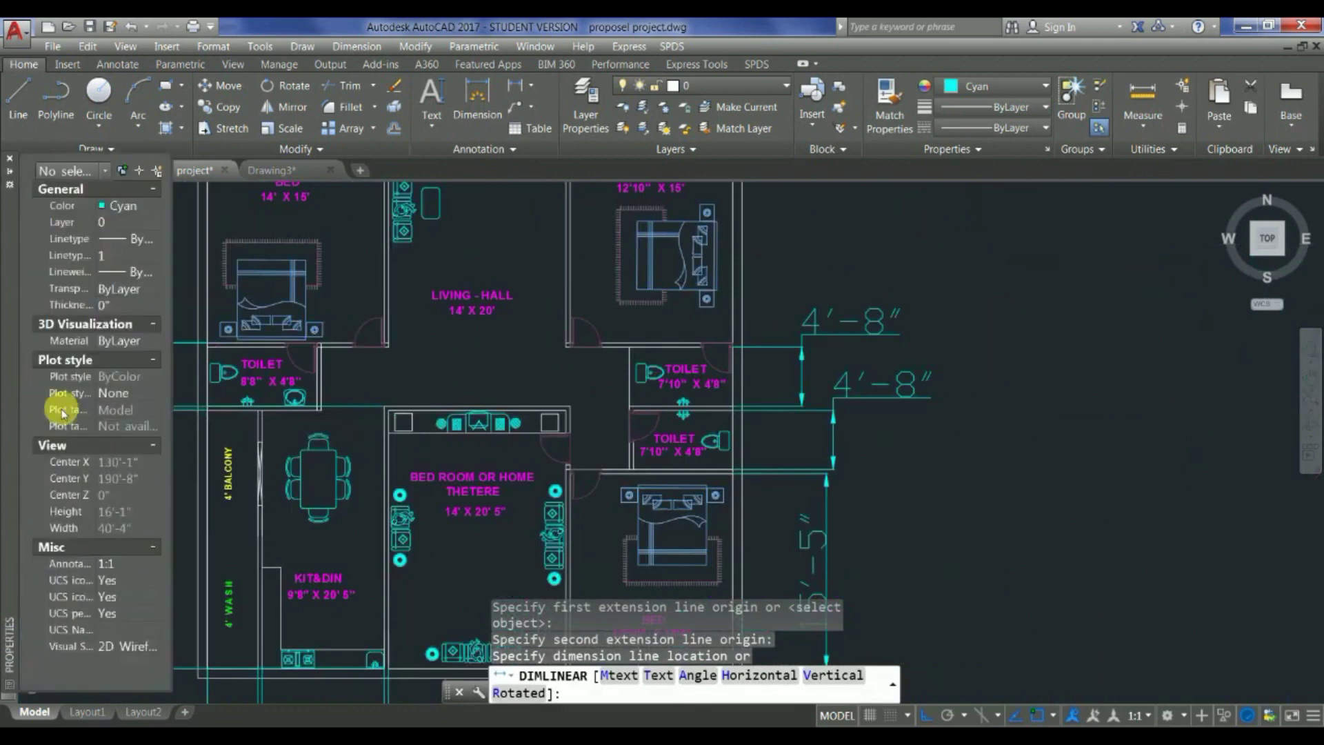
scroll(220, 406, down, 5)
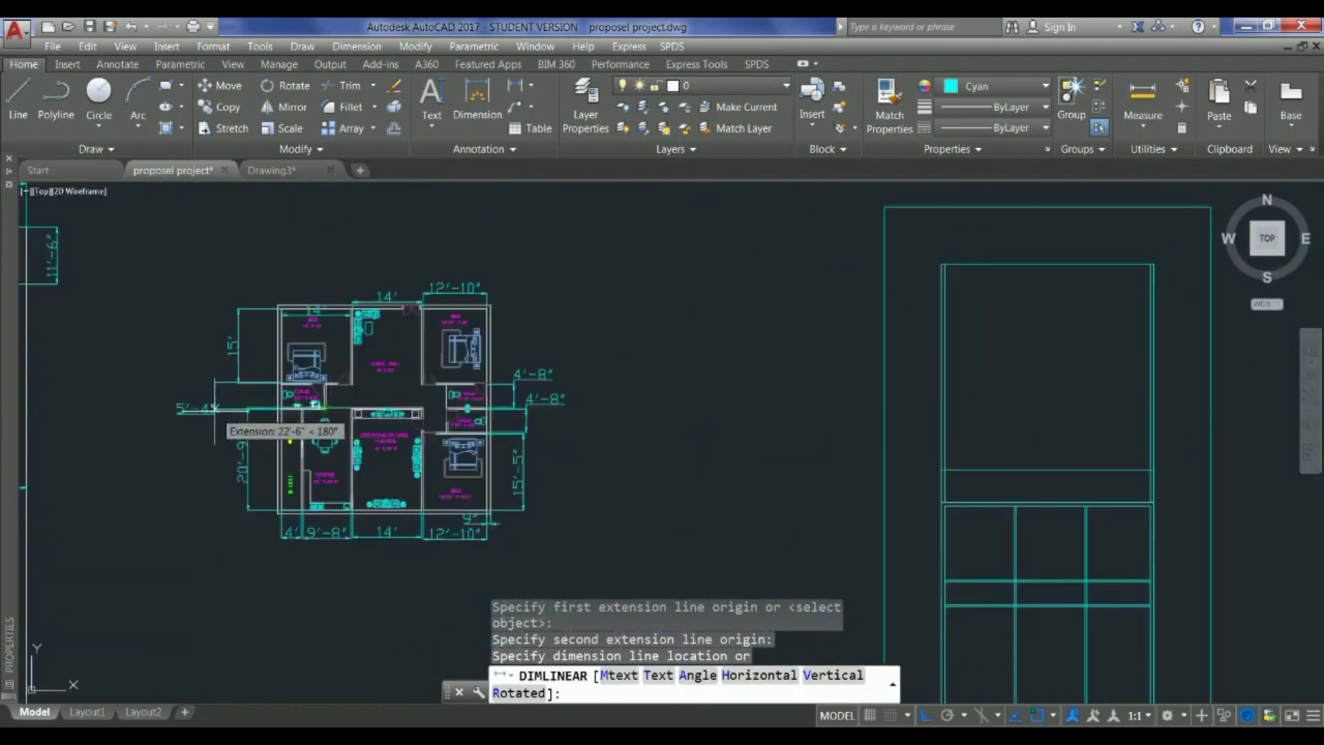
click(214, 408)
Step: Dimension the new plan's toilet strip vertically at its left inner wall, from the upper cross wall's top to the lower cross wall's bottom
scroll(69, 414, down, 4)
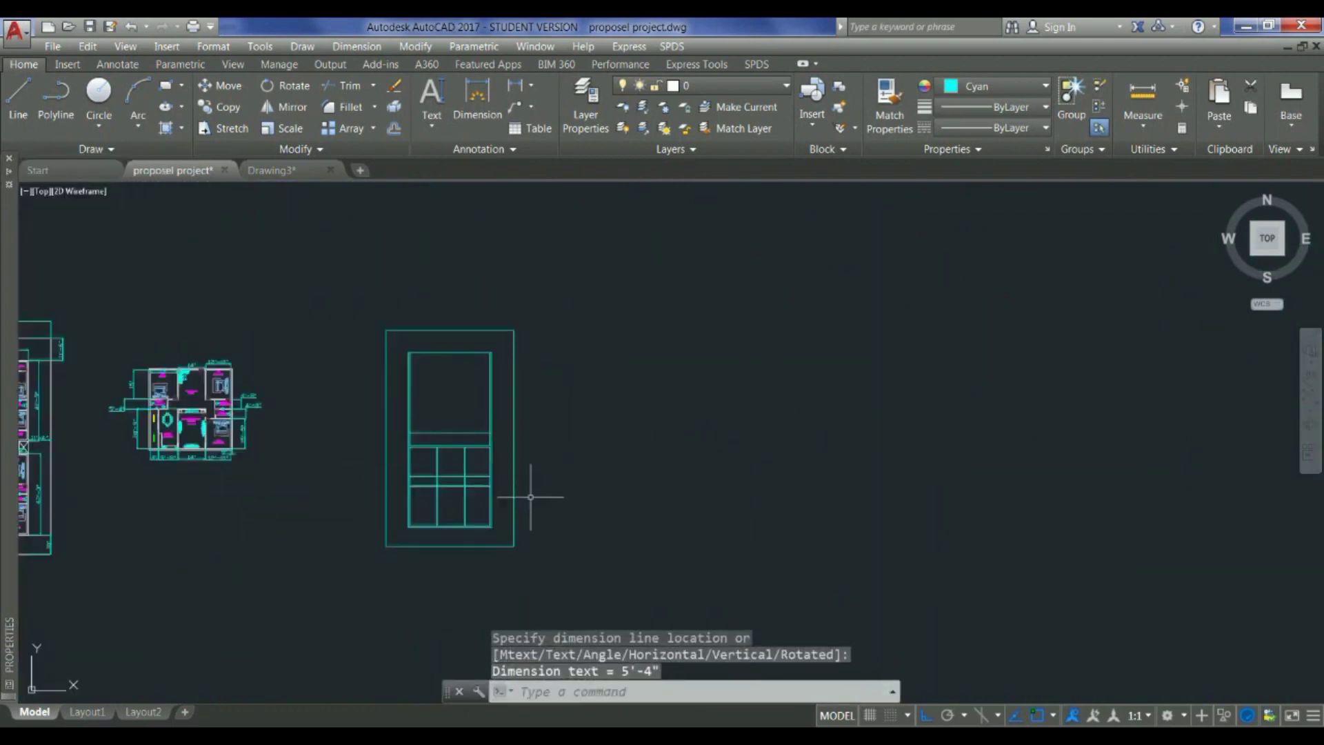
scroll(443, 508, up, 6)
key(Escape)
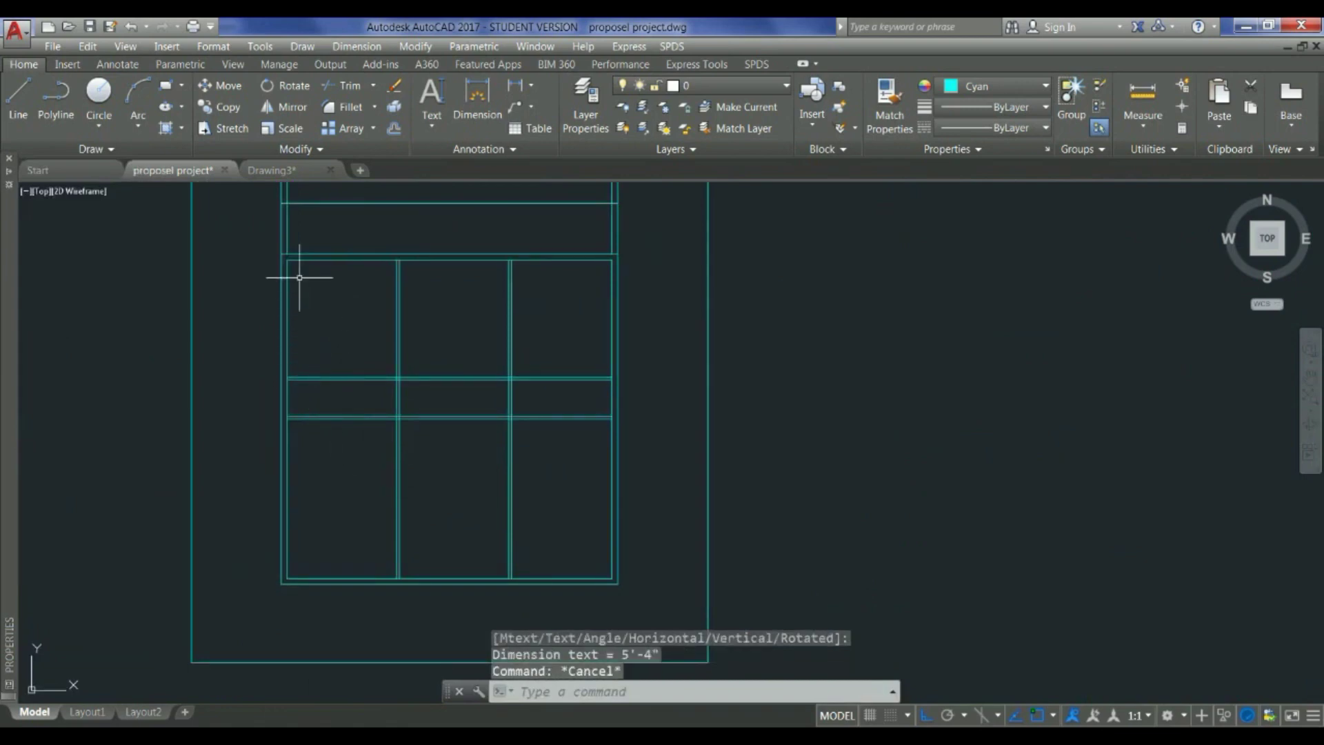
key(Return)
scroll(285, 373, up, 3)
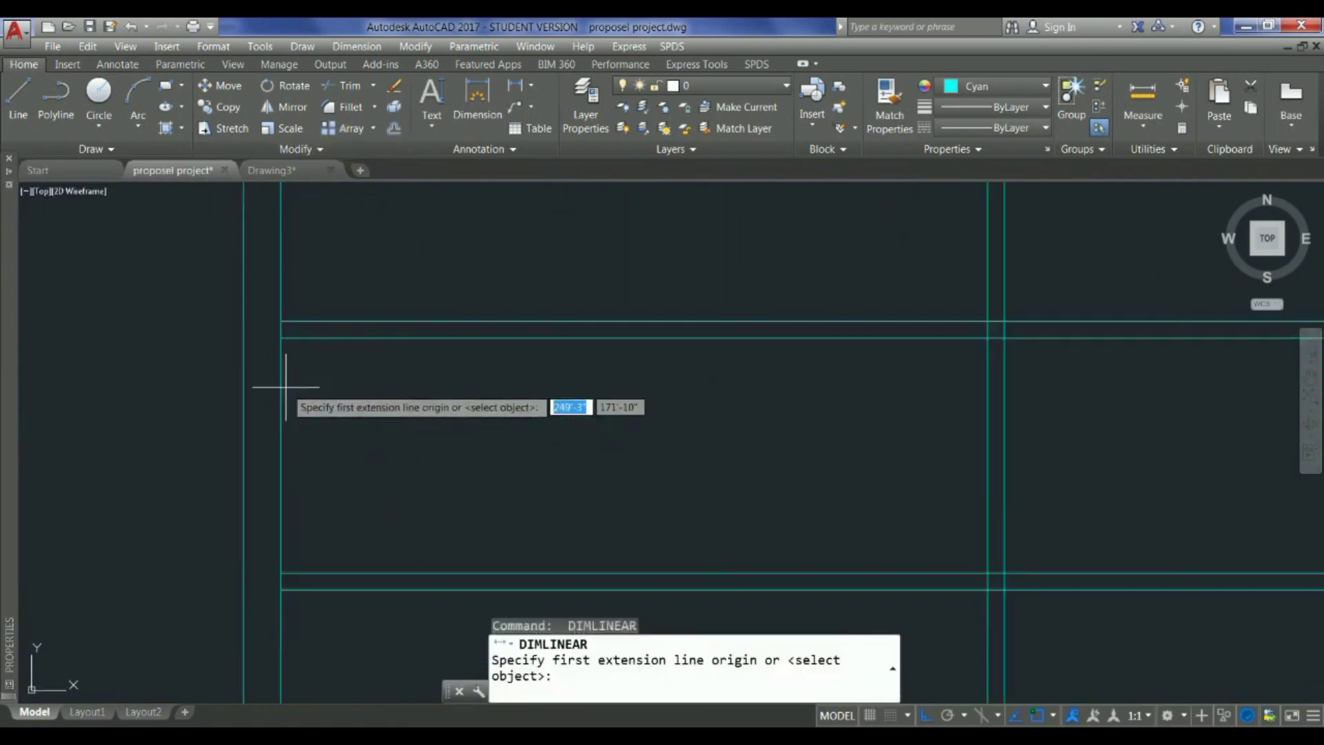
click(281, 318)
scroll(372, 331, down, 3)
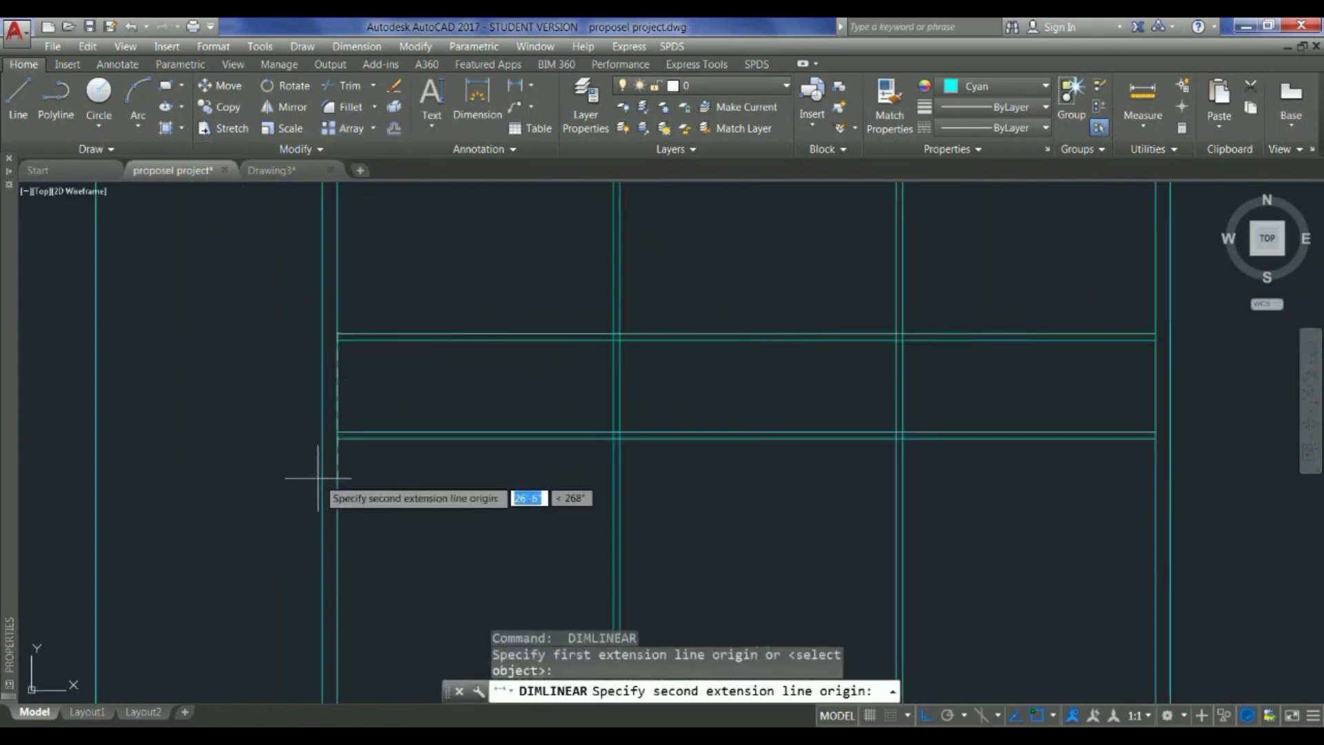
scroll(313, 455, up, 5)
click(361, 404)
scroll(604, 470, down, 2)
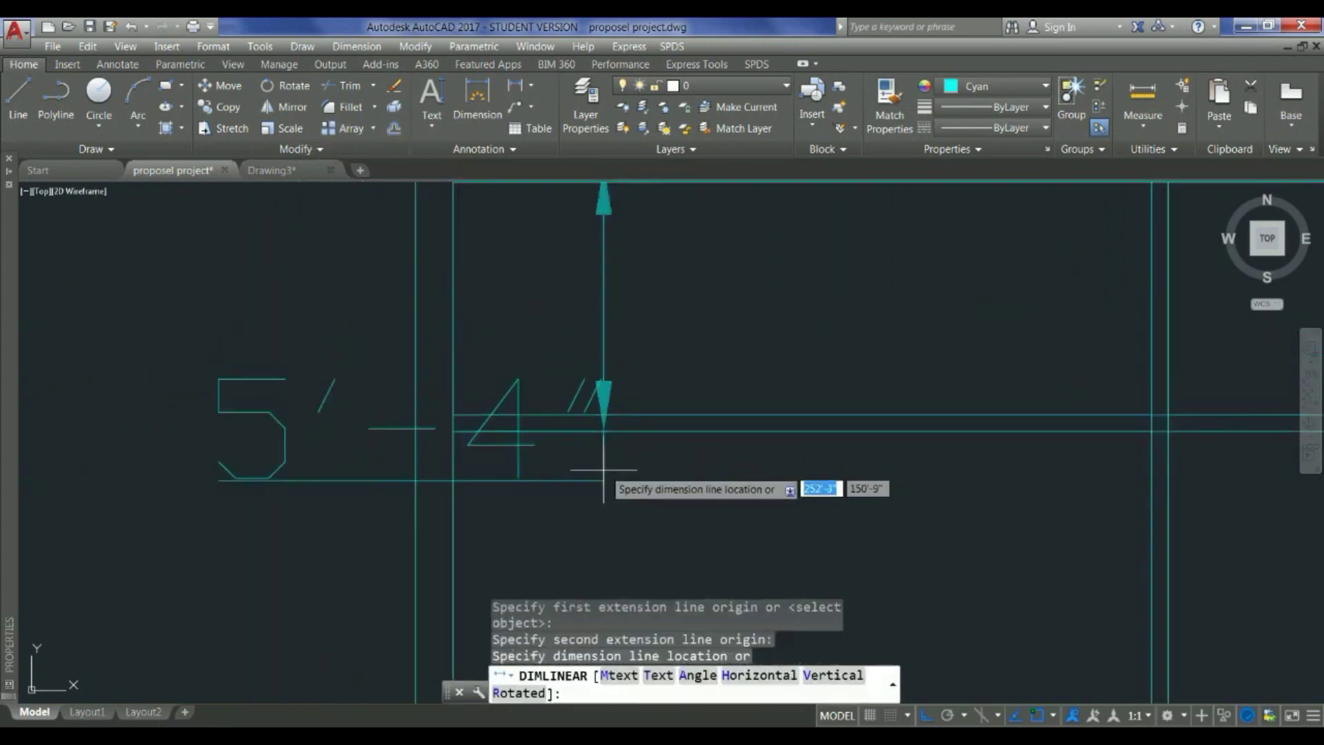
scroll(604, 470, down, 4)
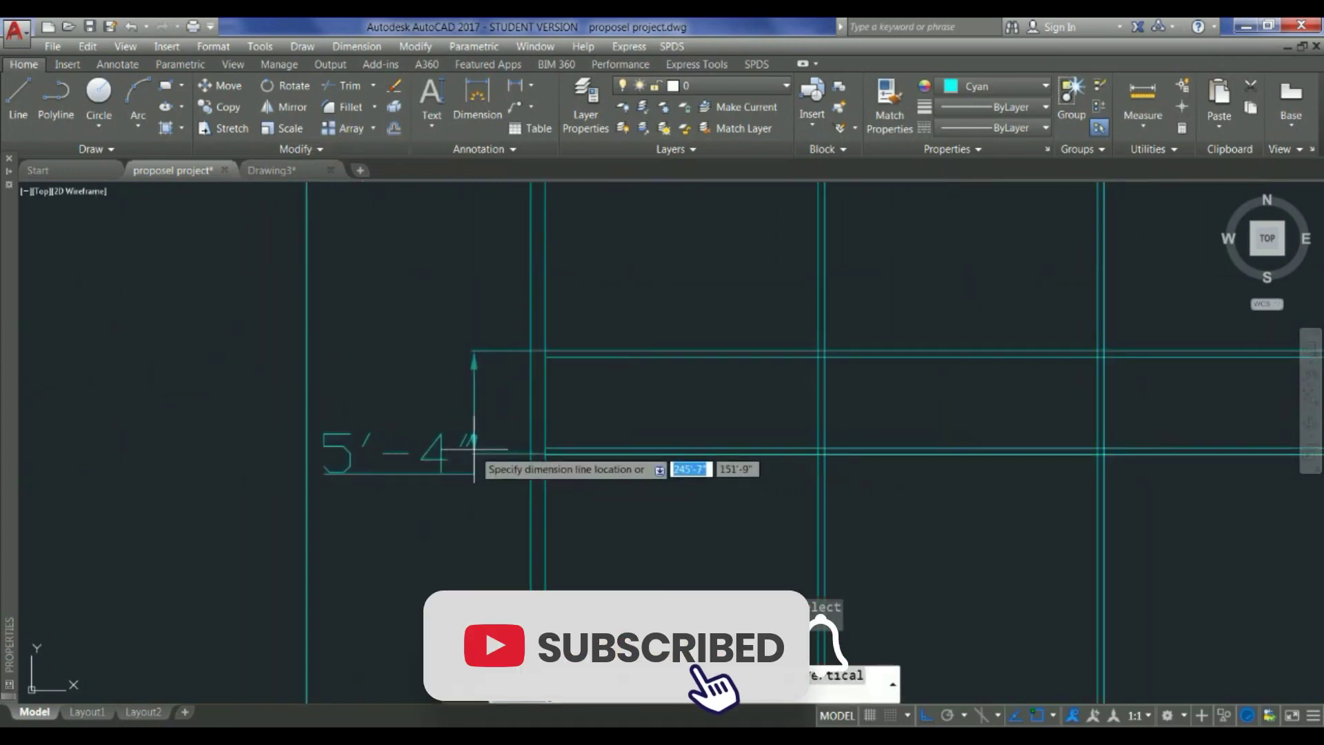
scroll(474, 448, down, 5)
Step: Compare the toilet strip's depth with the reference plan and erase the check dimension from the new plan
scroll(177, 336, up, 6)
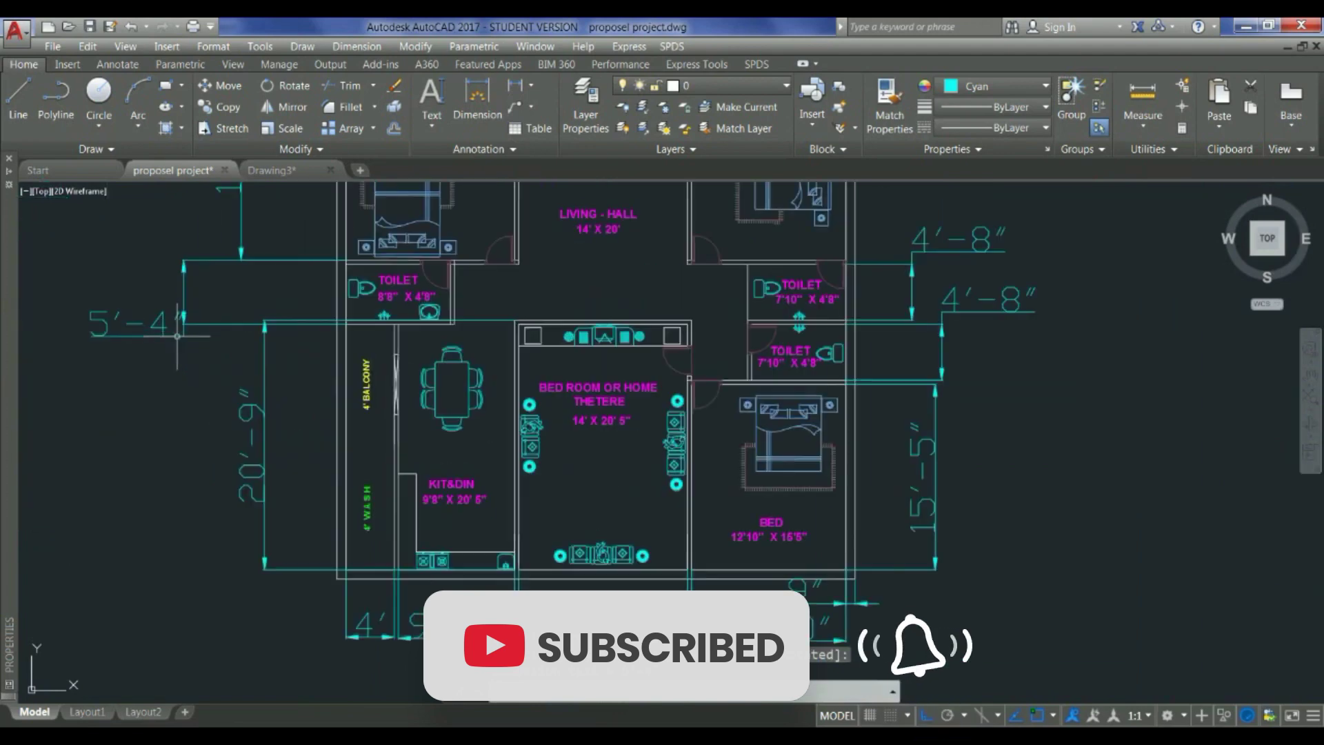
scroll(177, 335, down, 8)
scroll(416, 422, up, 2)
click(455, 429)
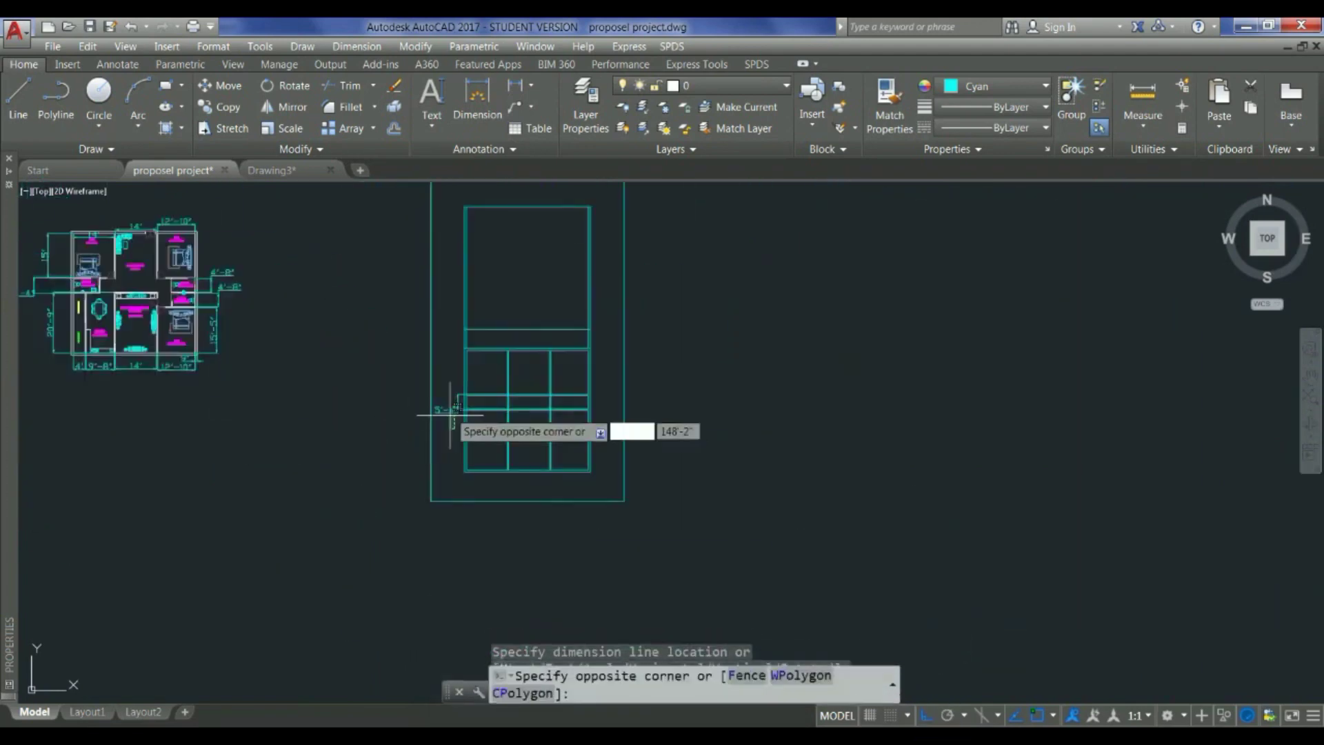
click(457, 411)
key(Delete)
Step: Examine the balcony, wash and kitchen widths along the lower left part of the reference plan
scroll(521, 421, down, 2)
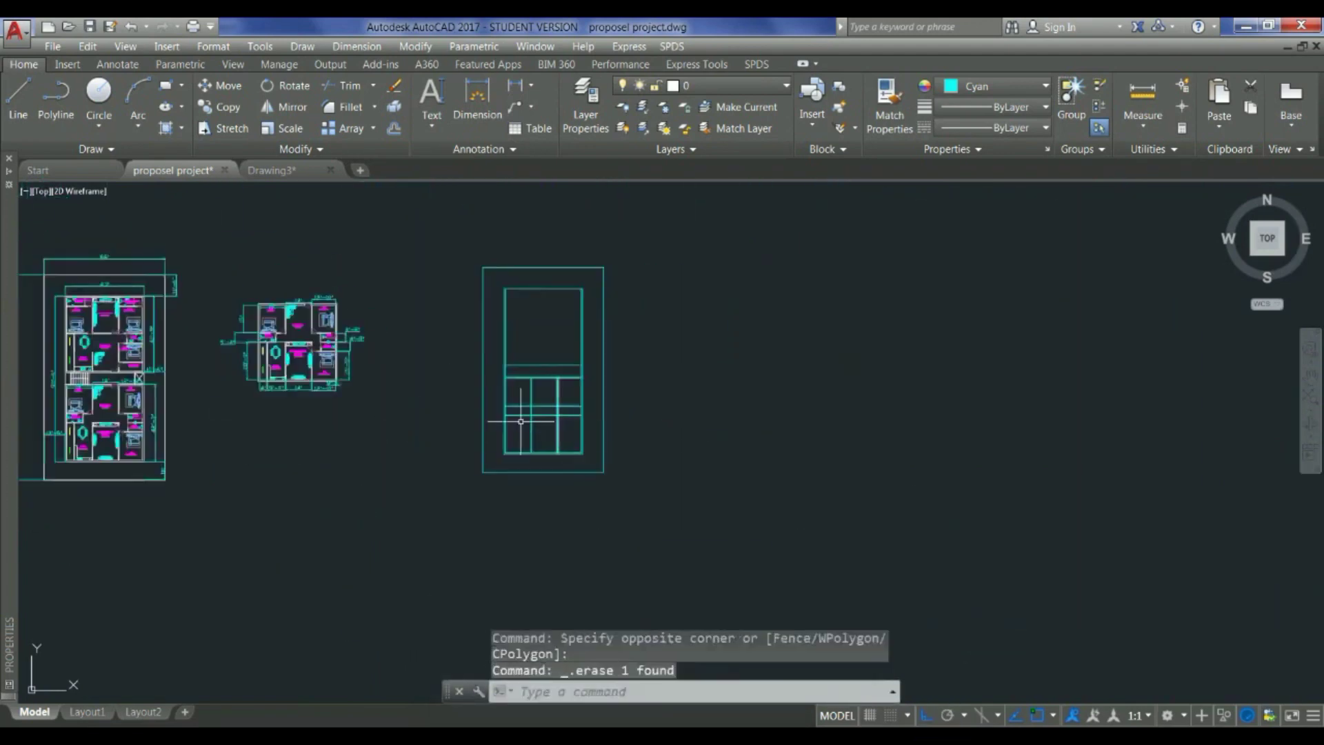
scroll(281, 387, up, 3)
scroll(280, 387, down, 1)
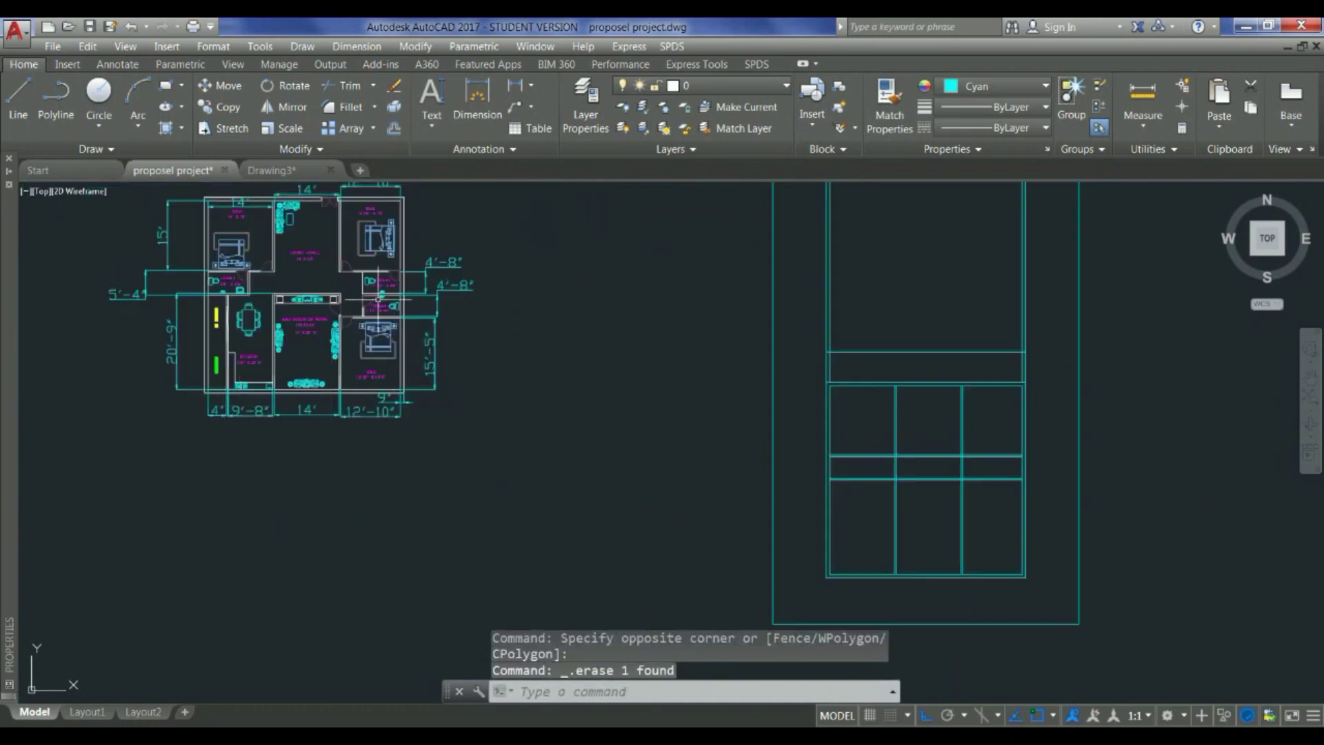
scroll(260, 293, up, 6)
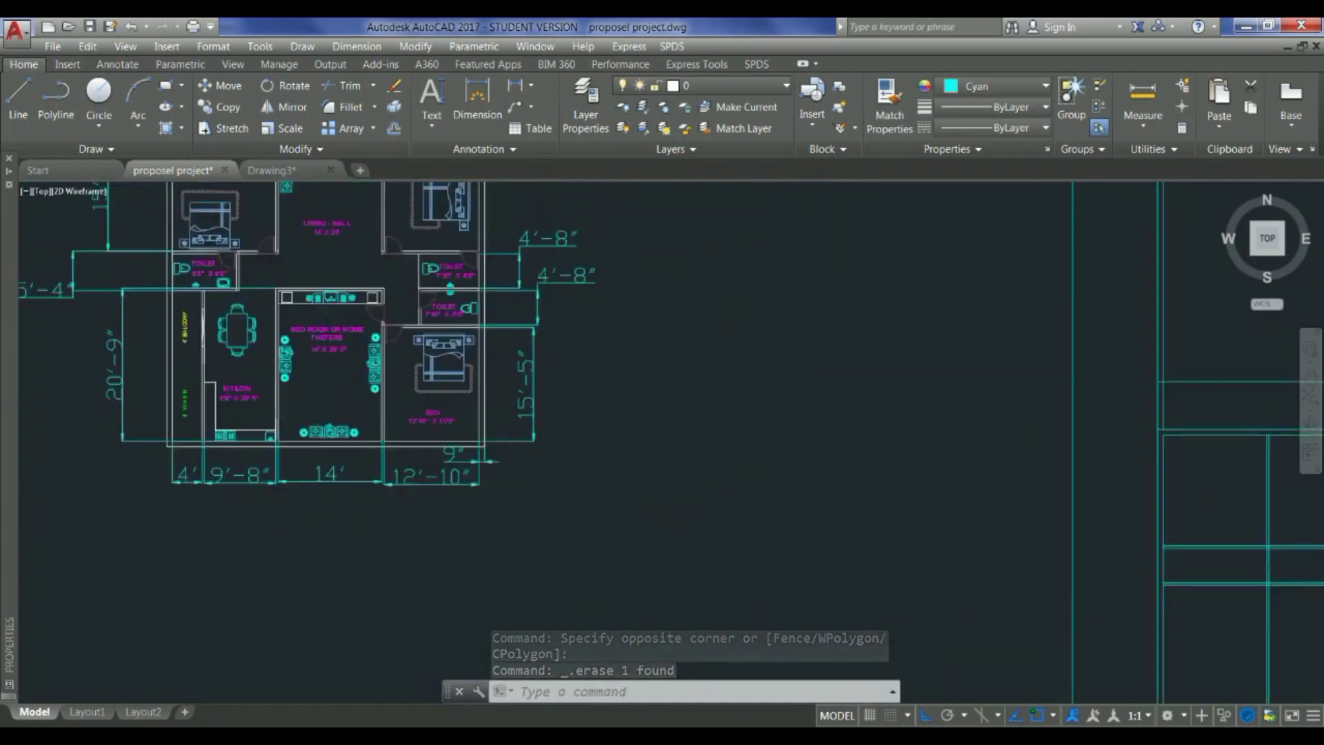
scroll(178, 272, down, 6)
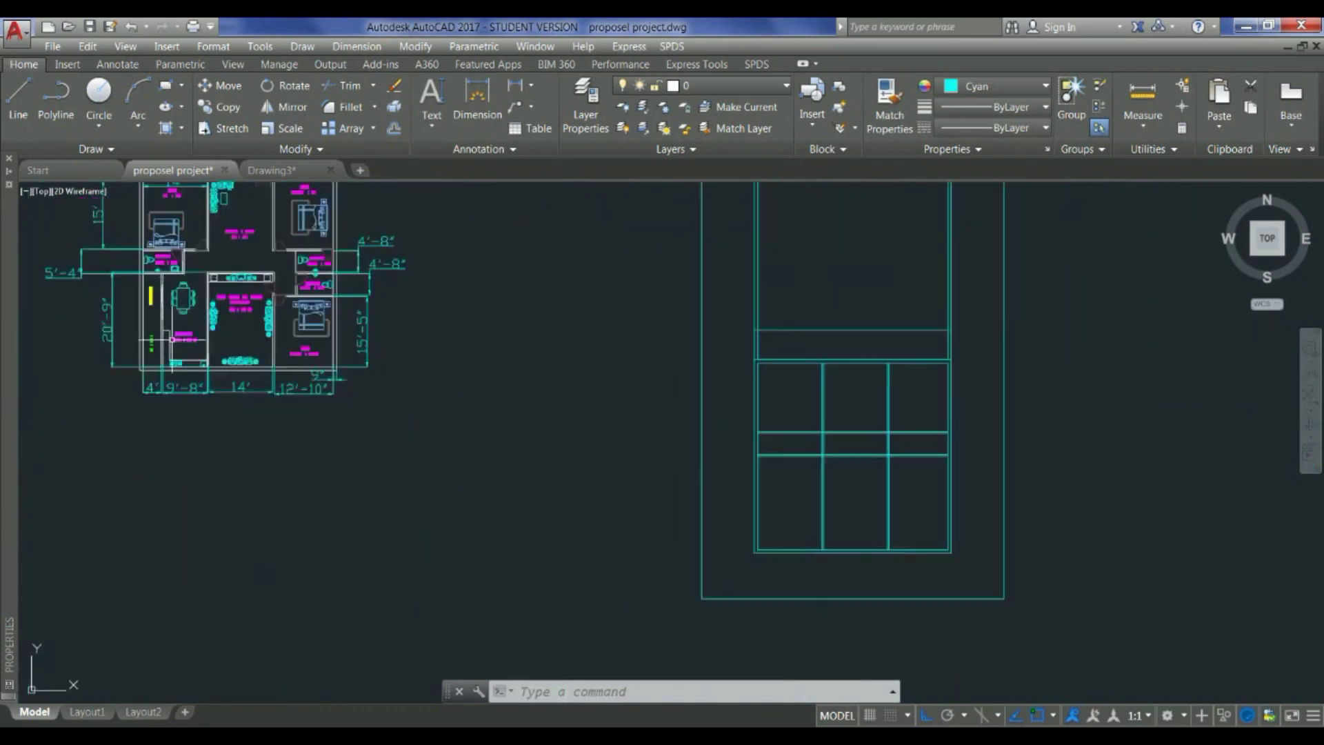
scroll(156, 377, up, 4)
scroll(177, 361, down, 3)
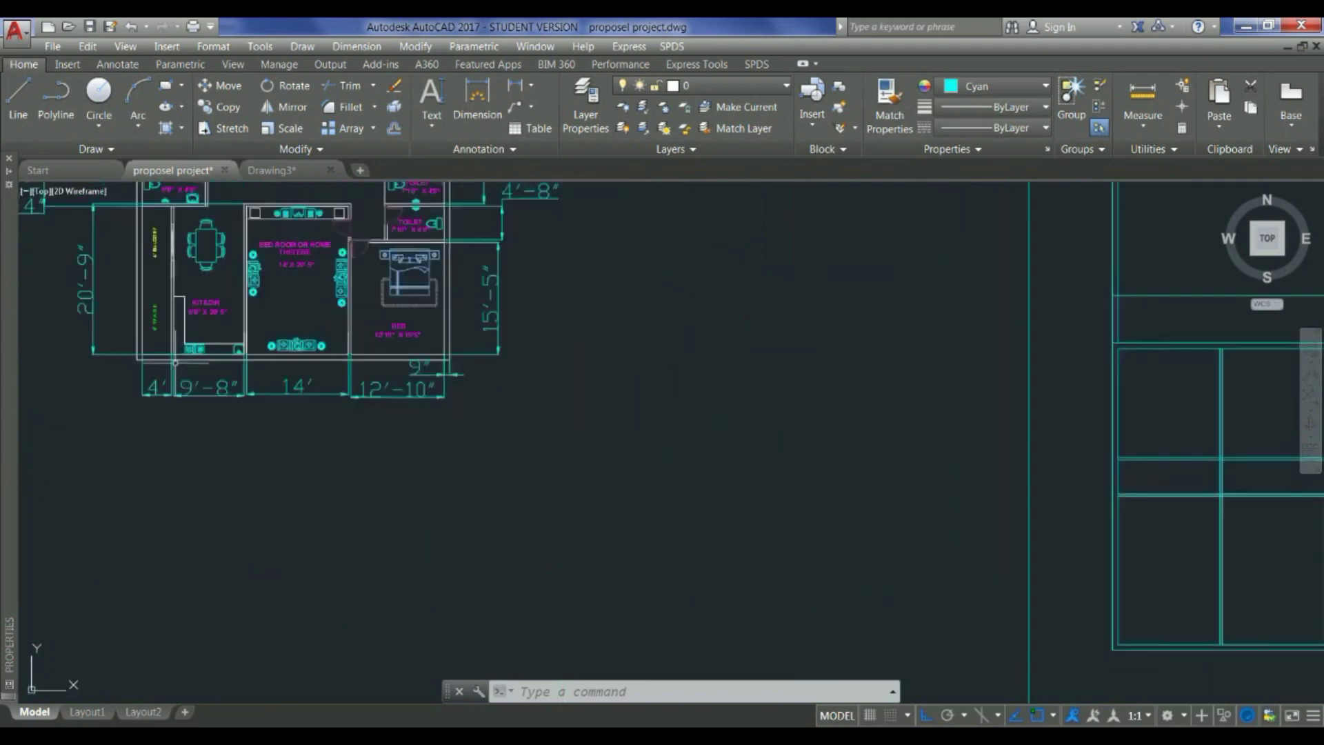
Step: Add a vertical linear dimension along the balcony and wash strip in the reference plan, from the toilet wall's underside to the bottom inner corner, outside the left wall
scroll(173, 216, up, 4)
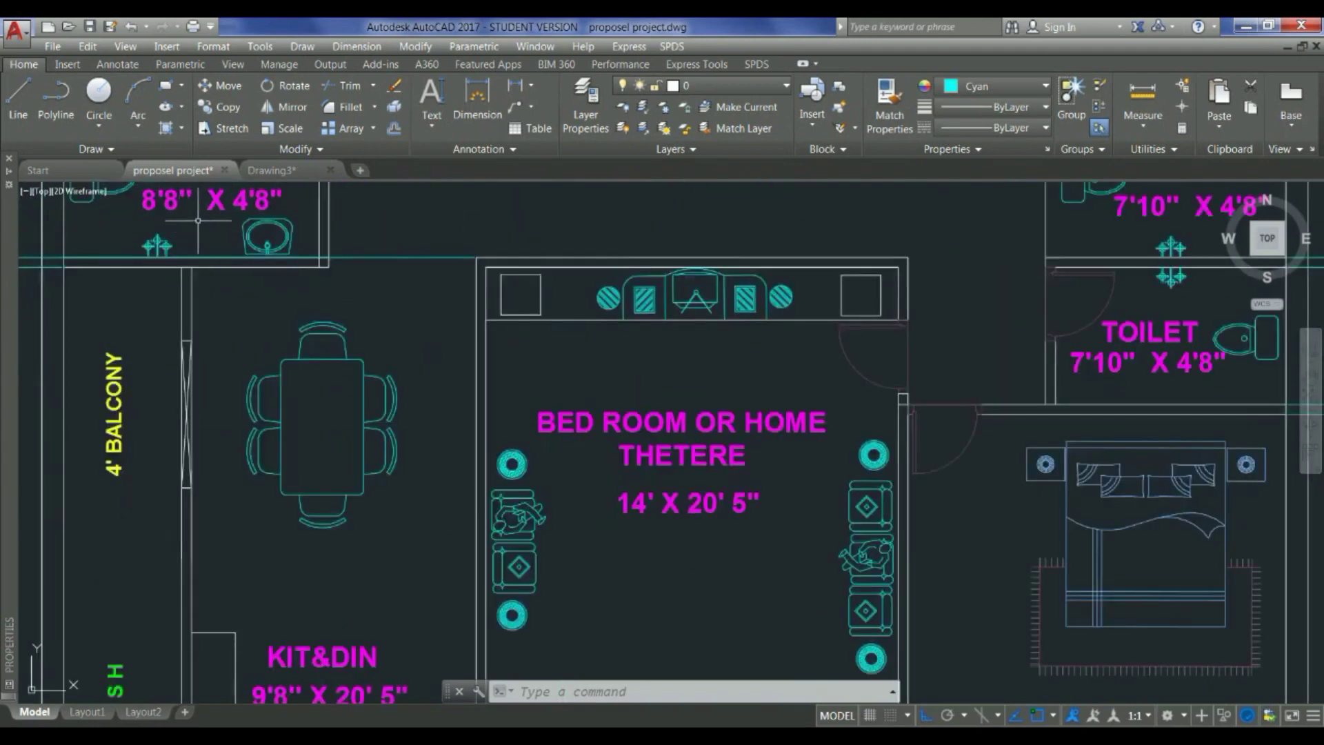
scroll(234, 288, down, 4)
scroll(138, 221, up, 2)
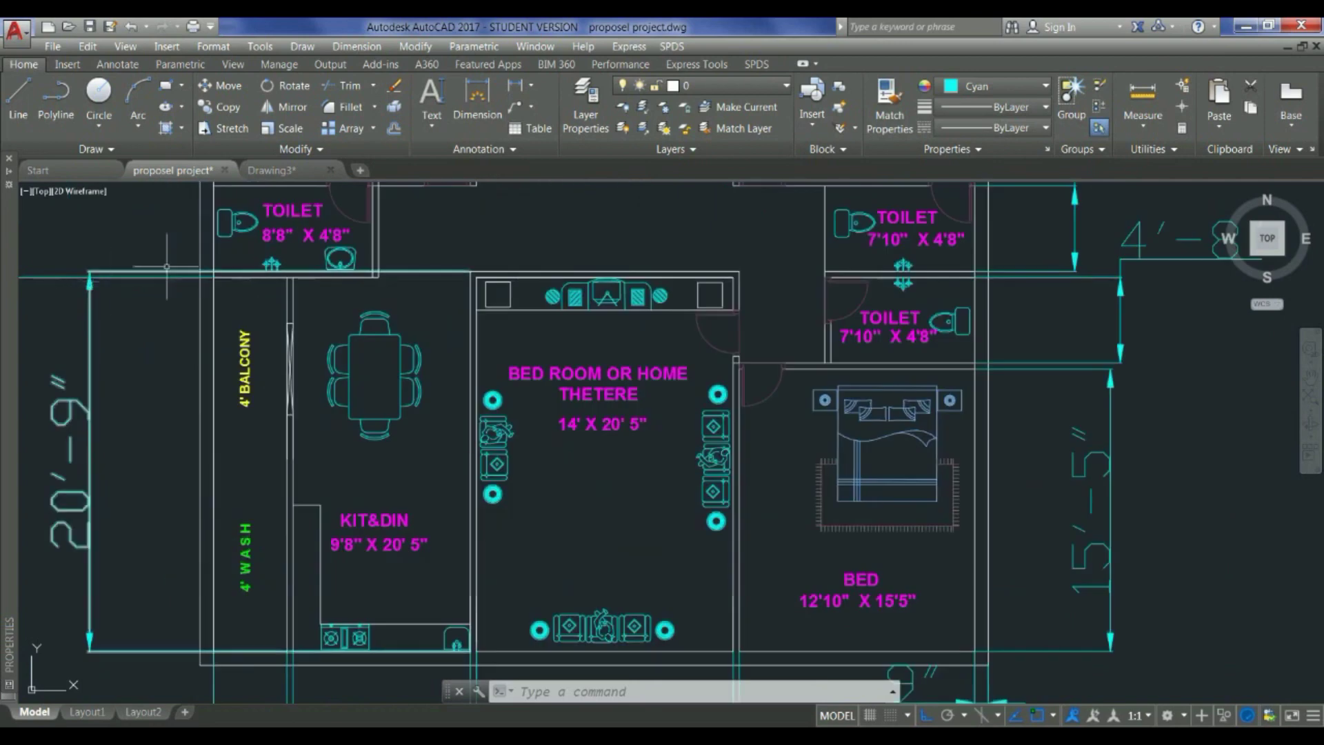
click(356, 46)
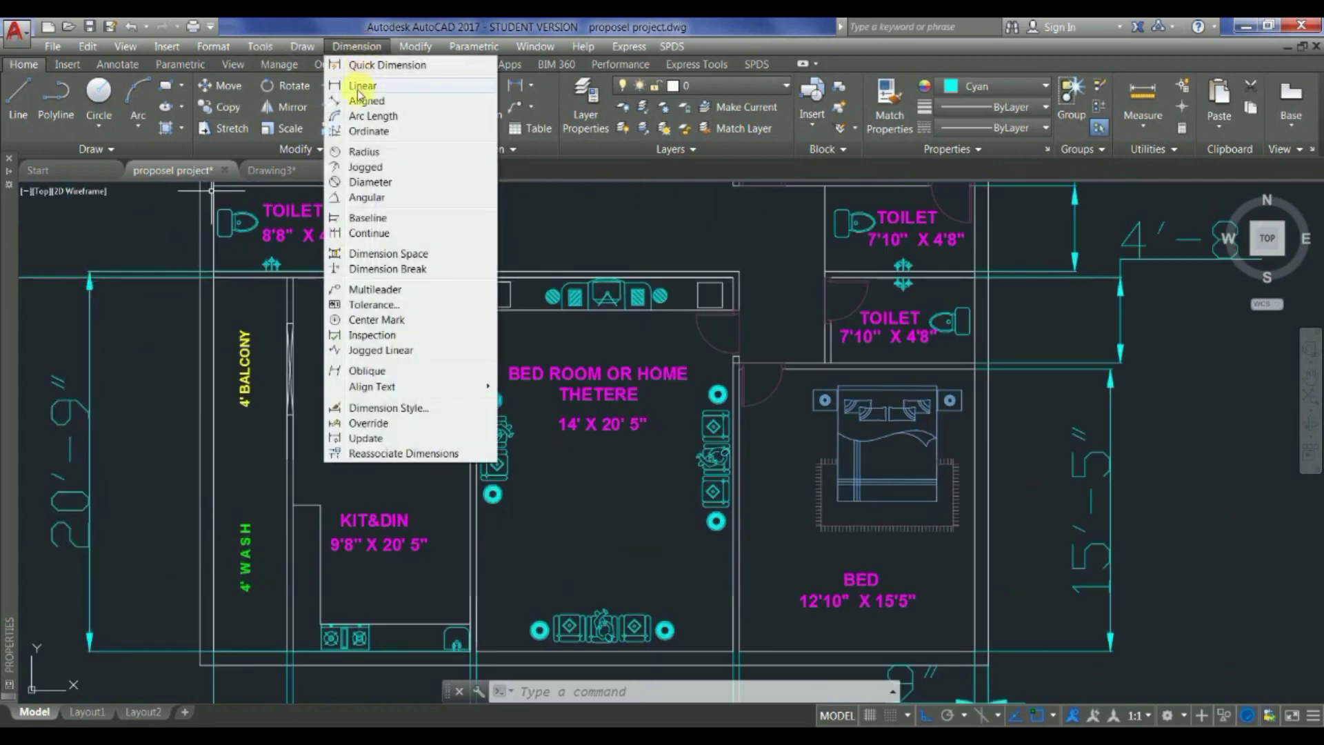
click(358, 93)
scroll(334, 222, down, 3)
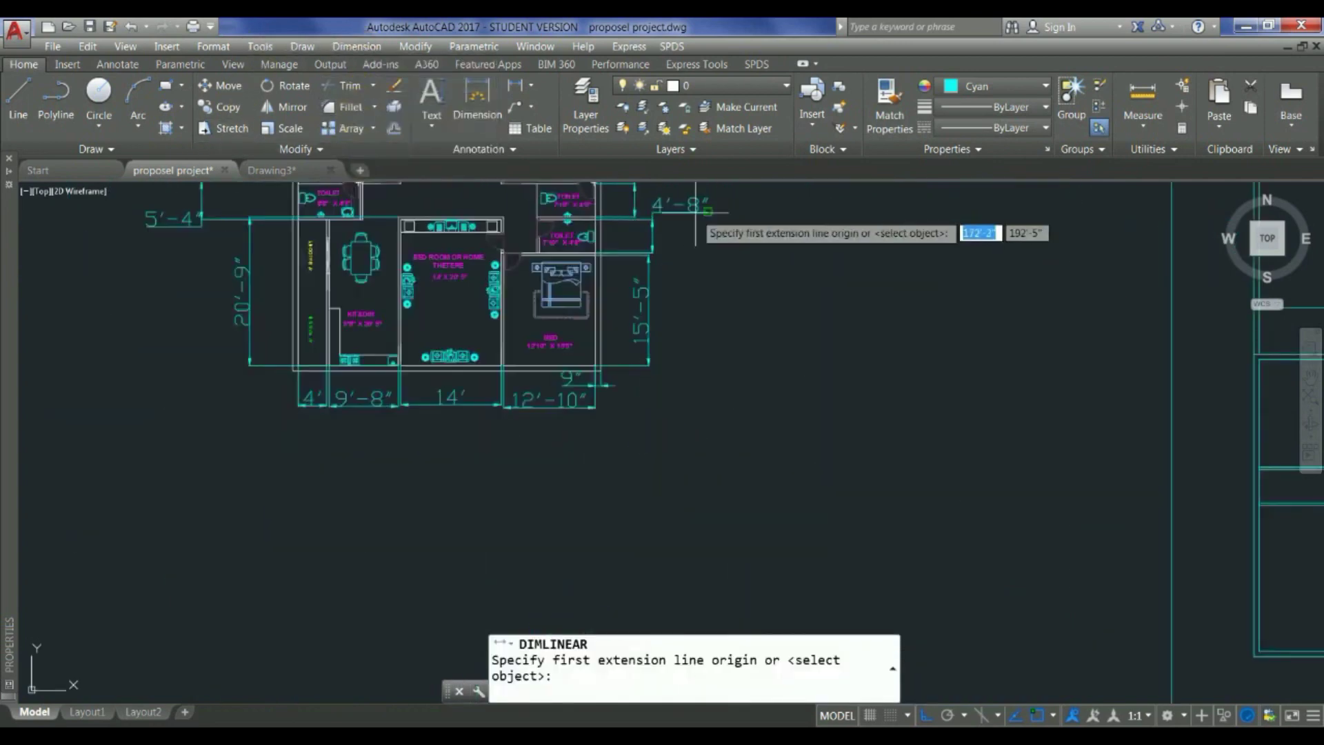
scroll(648, 220, up, 2)
scroll(641, 228, down, 4)
scroll(369, 238, up, 7)
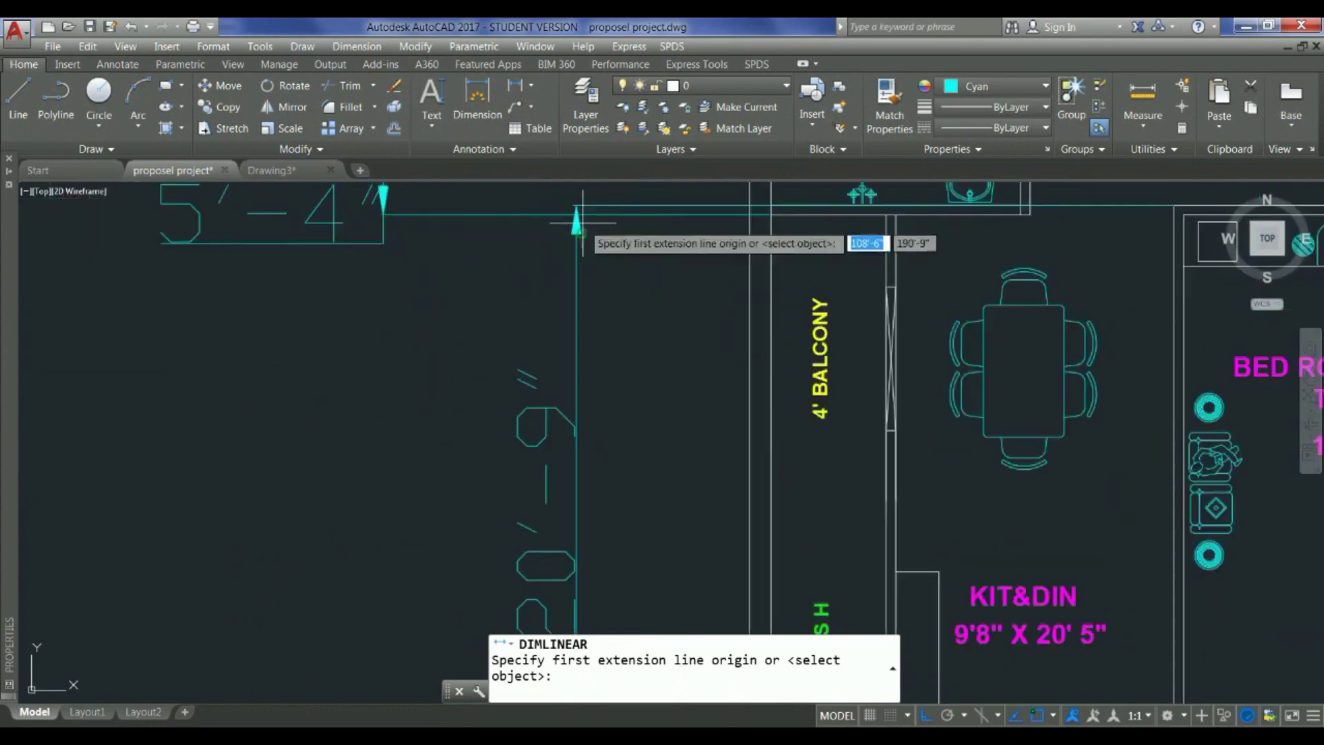
click(772, 211)
scroll(765, 213, down, 4)
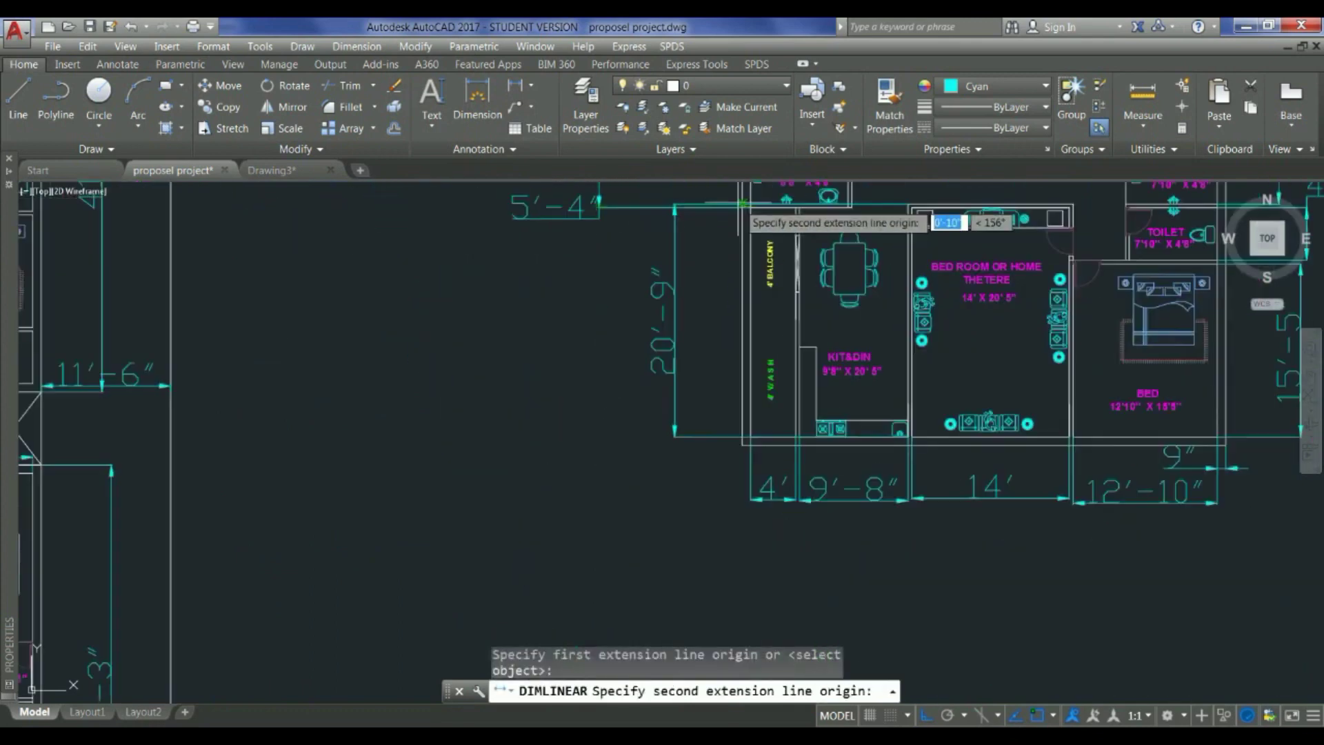
scroll(760, 373, up, 2)
click(762, 441)
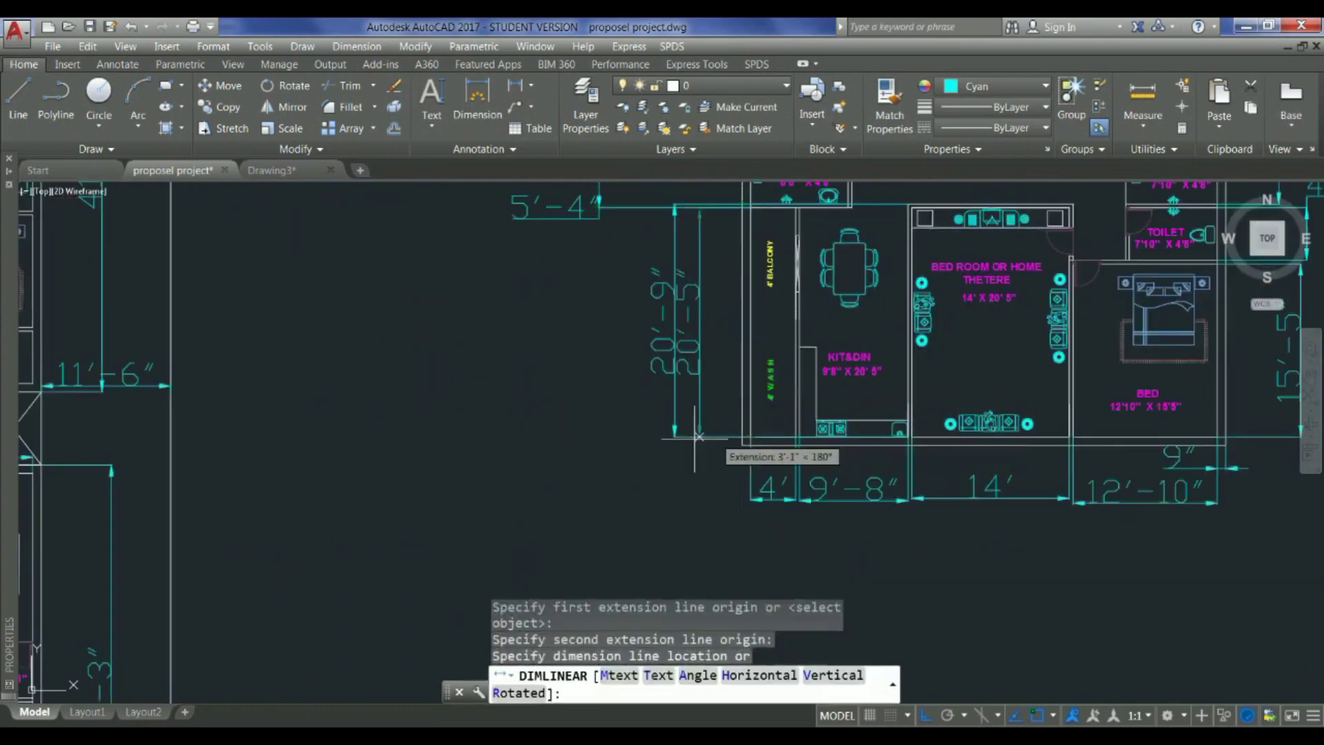
click(589, 424)
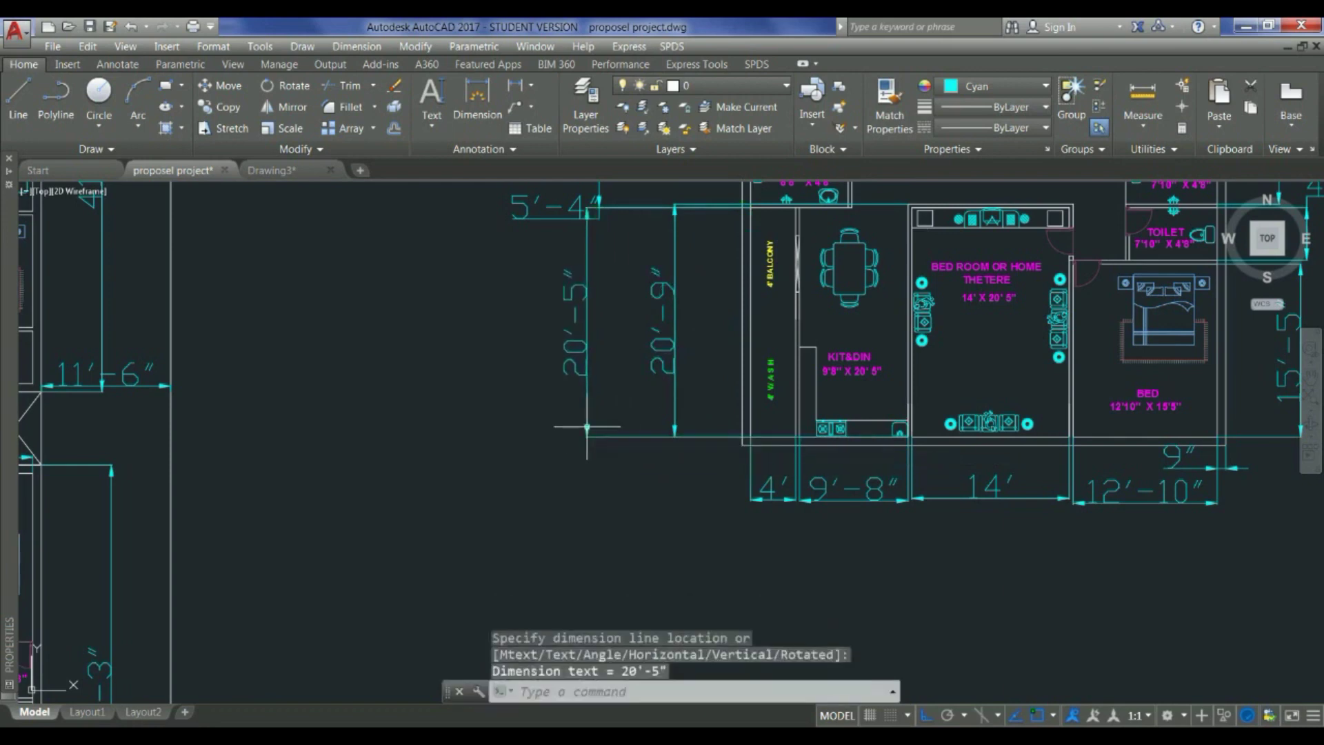
Step: Measure the new plan's lower left room vertically along its left inner wall, between the bottom wall and the lower cross wall
scroll(393, 434, down, 4)
scroll(393, 435, down, 2)
scroll(690, 475, down, 2)
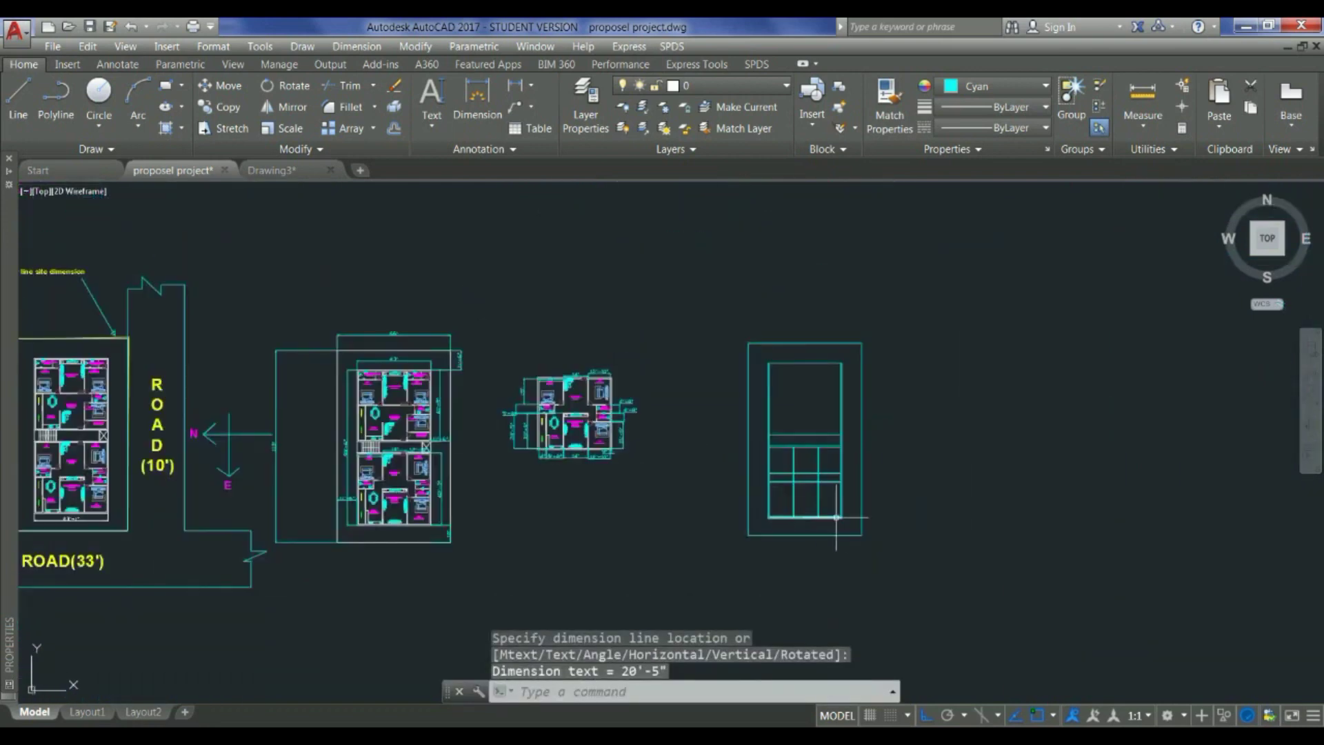
scroll(836, 517, up, 4)
scroll(700, 473, up, 4)
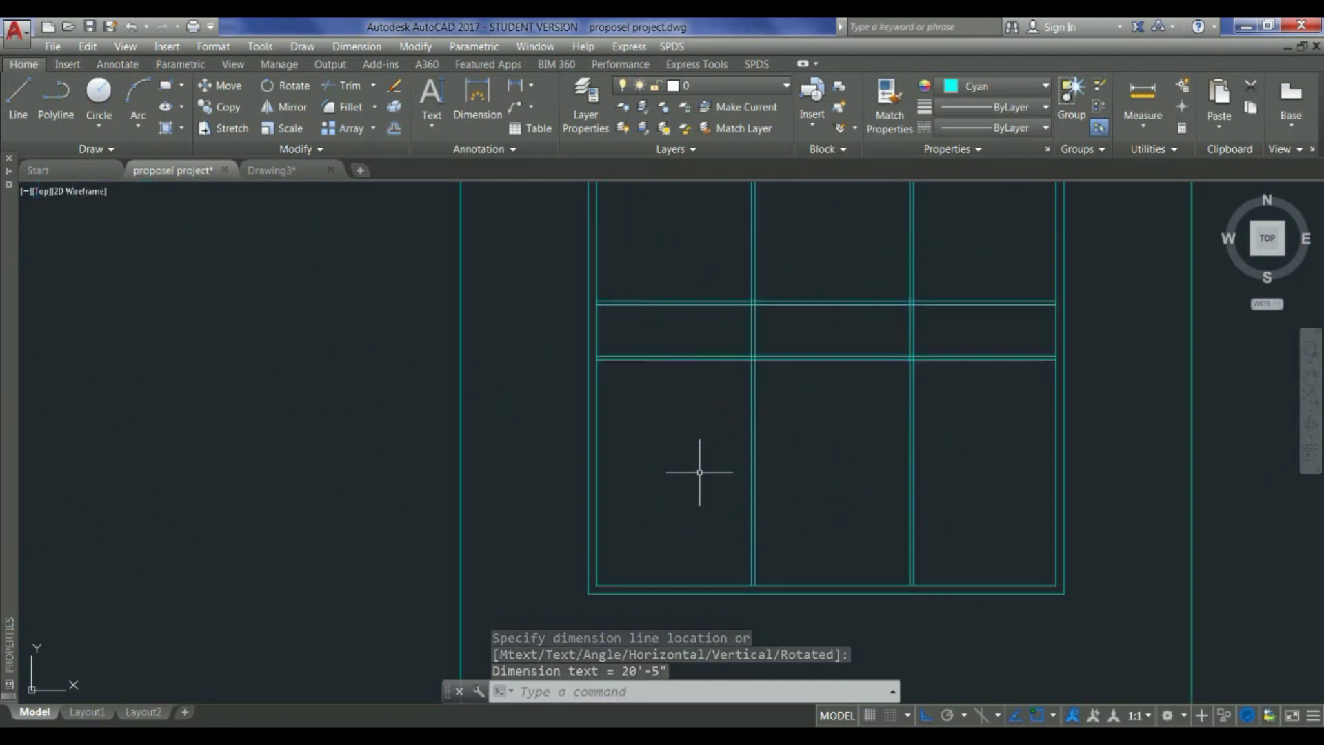
click(606, 358)
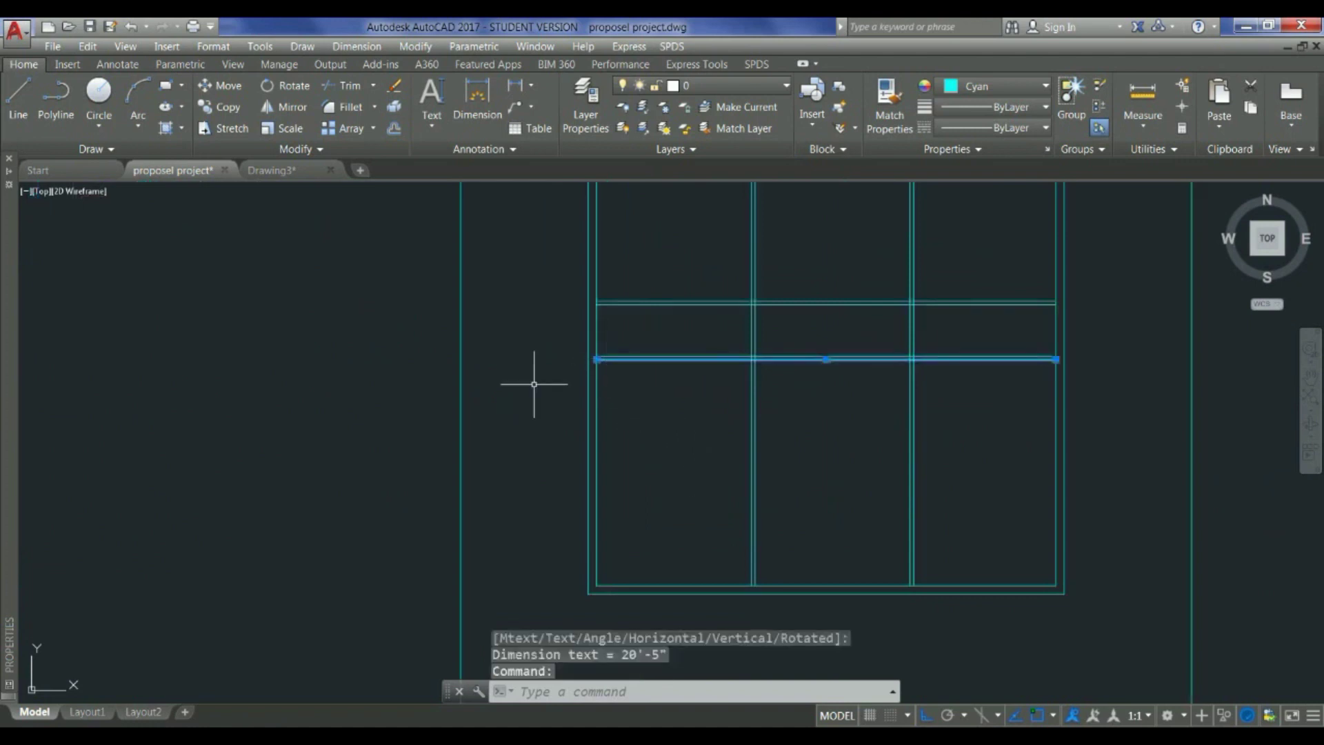
scroll(534, 384, down, 3)
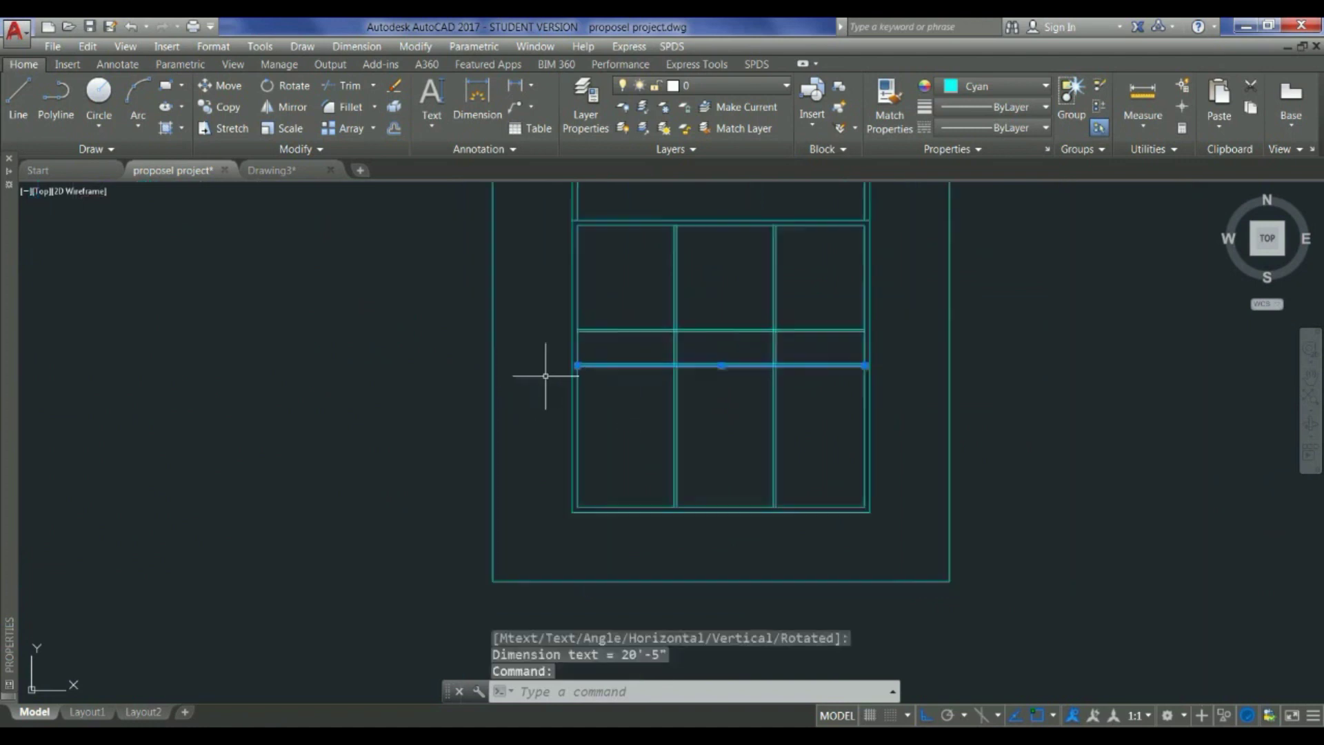
click(357, 46)
click(373, 90)
scroll(648, 458, up, 5)
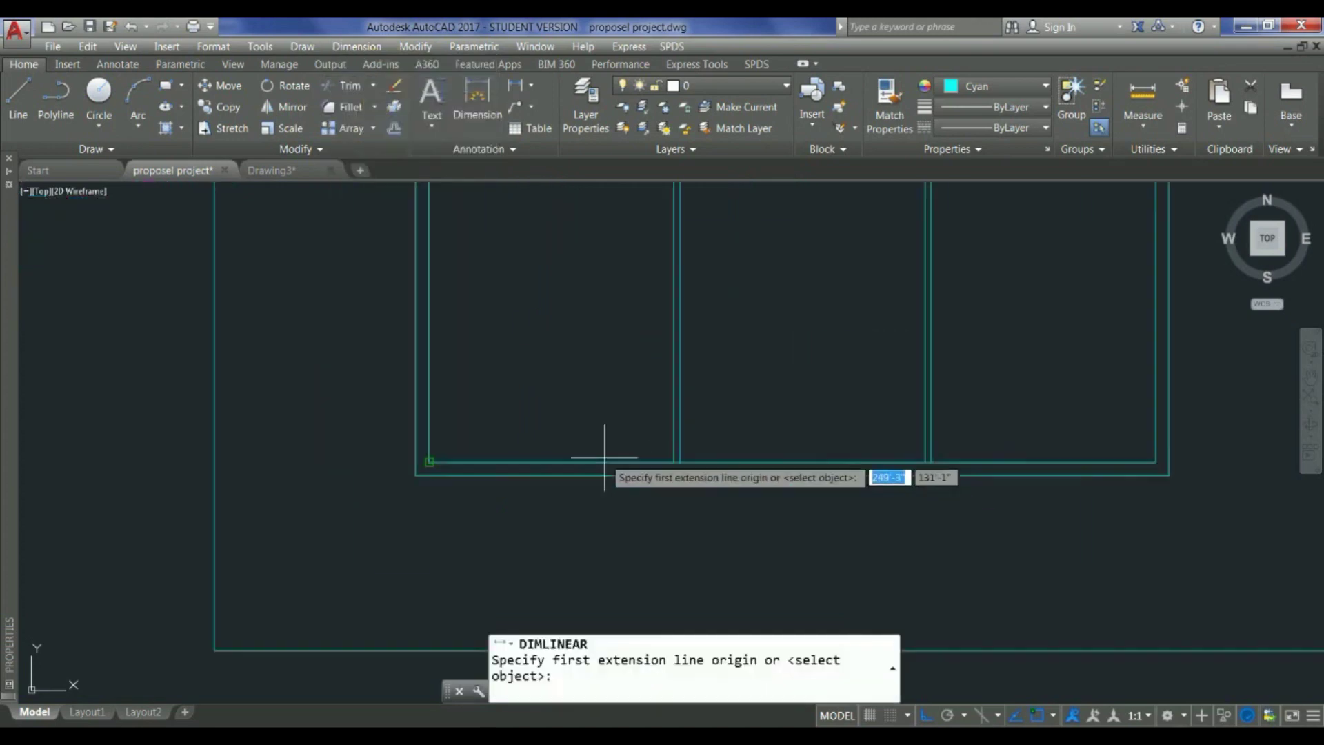
click(426, 462)
scroll(428, 465, down, 3)
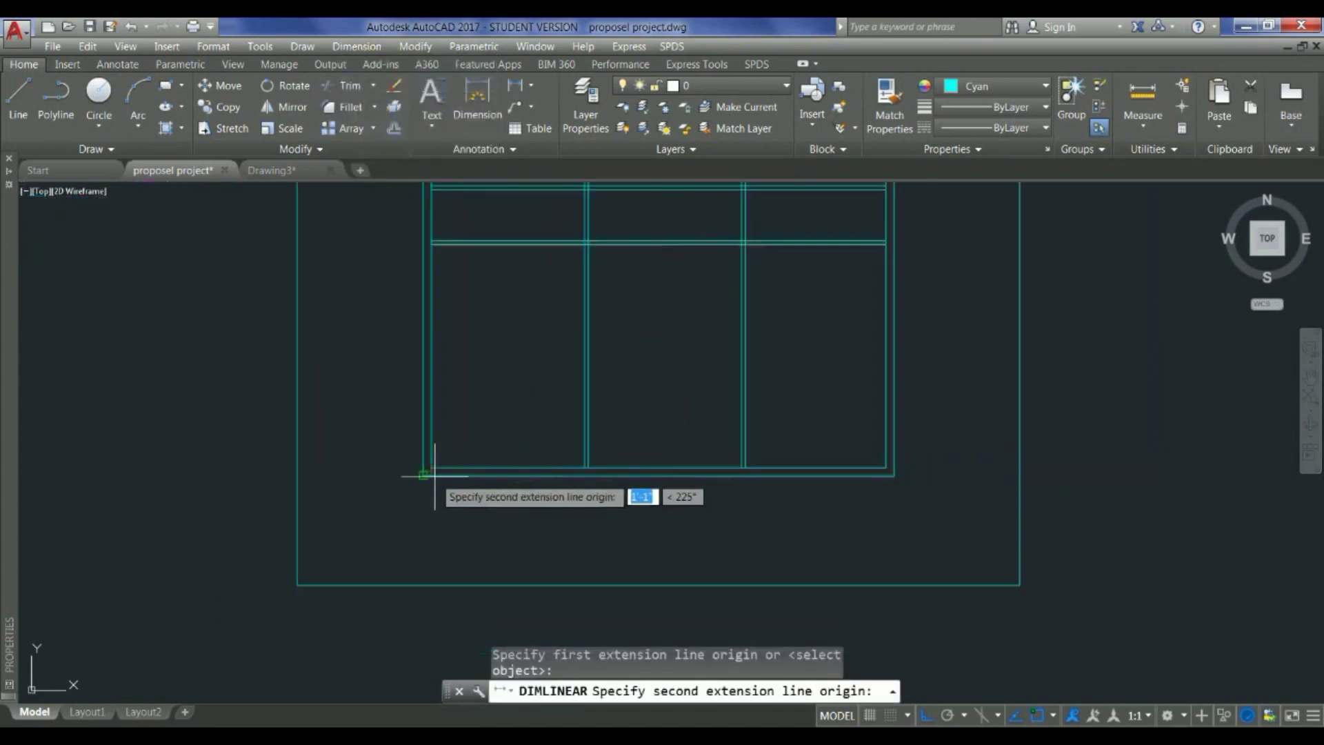
click(431, 243)
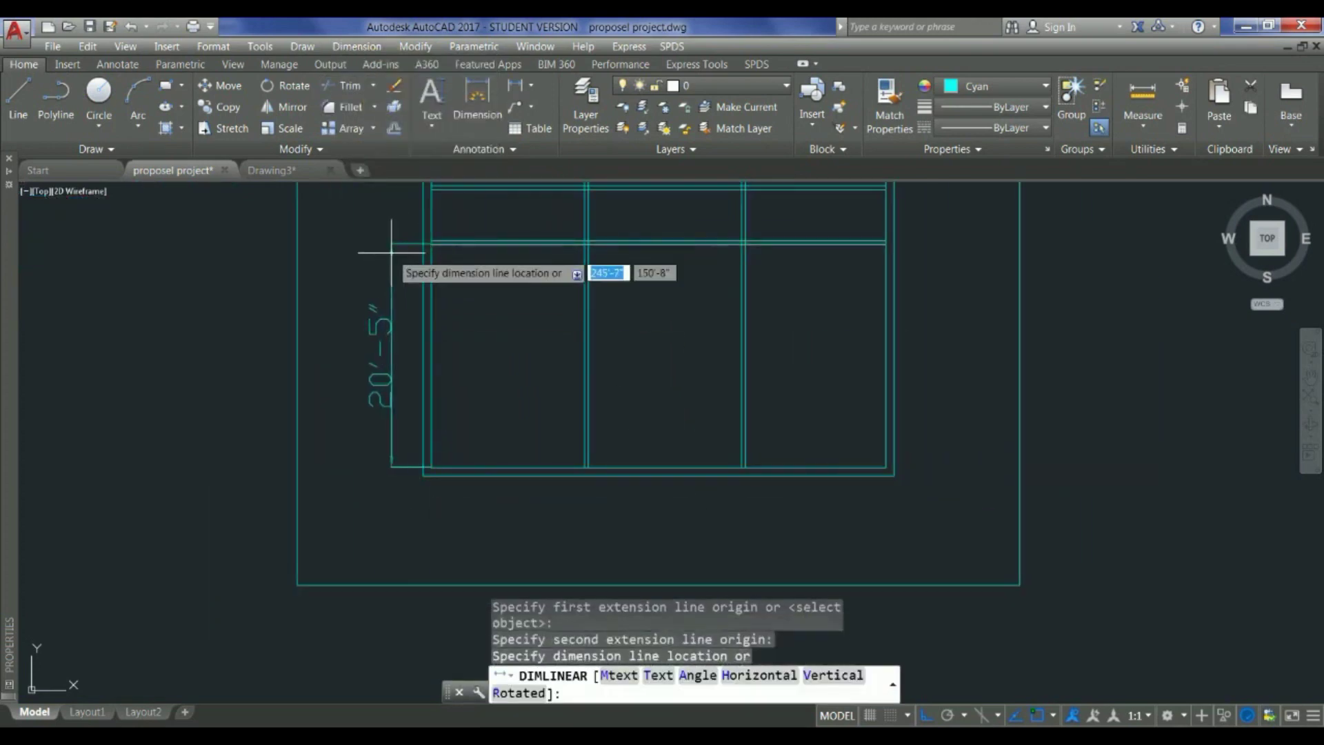
key(Escape)
Step: Compare the partition layout around the toilet strip and lower rooms between the reference plan and the new plan
scroll(547, 379, down, 5)
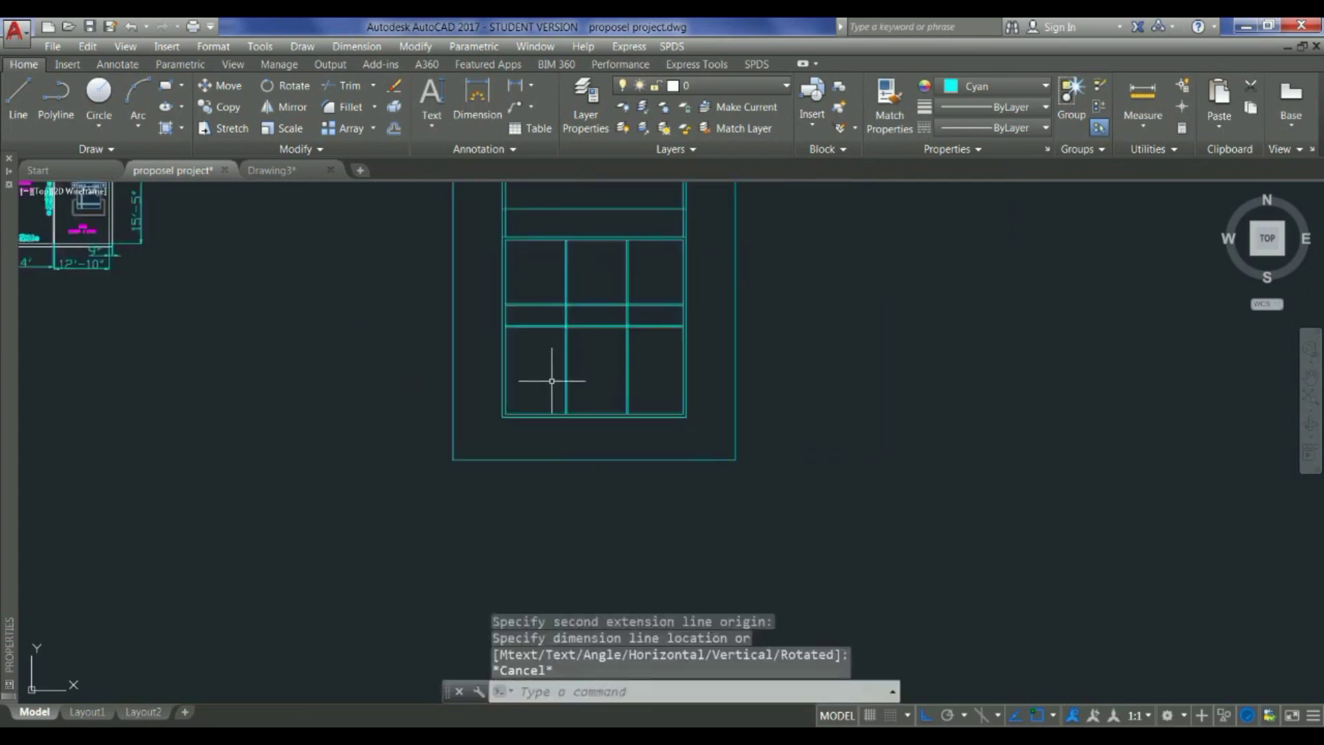
scroll(247, 250, up, 4)
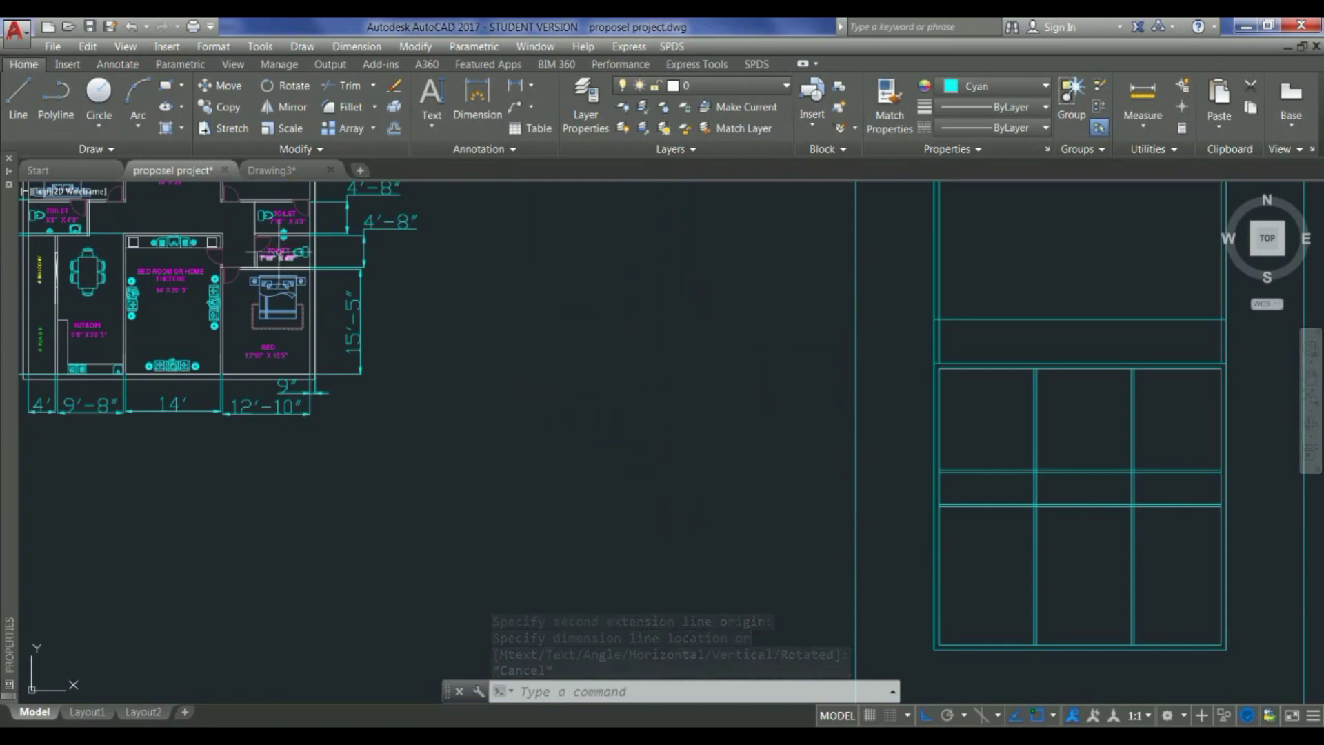
scroll(145, 284, down, 2)
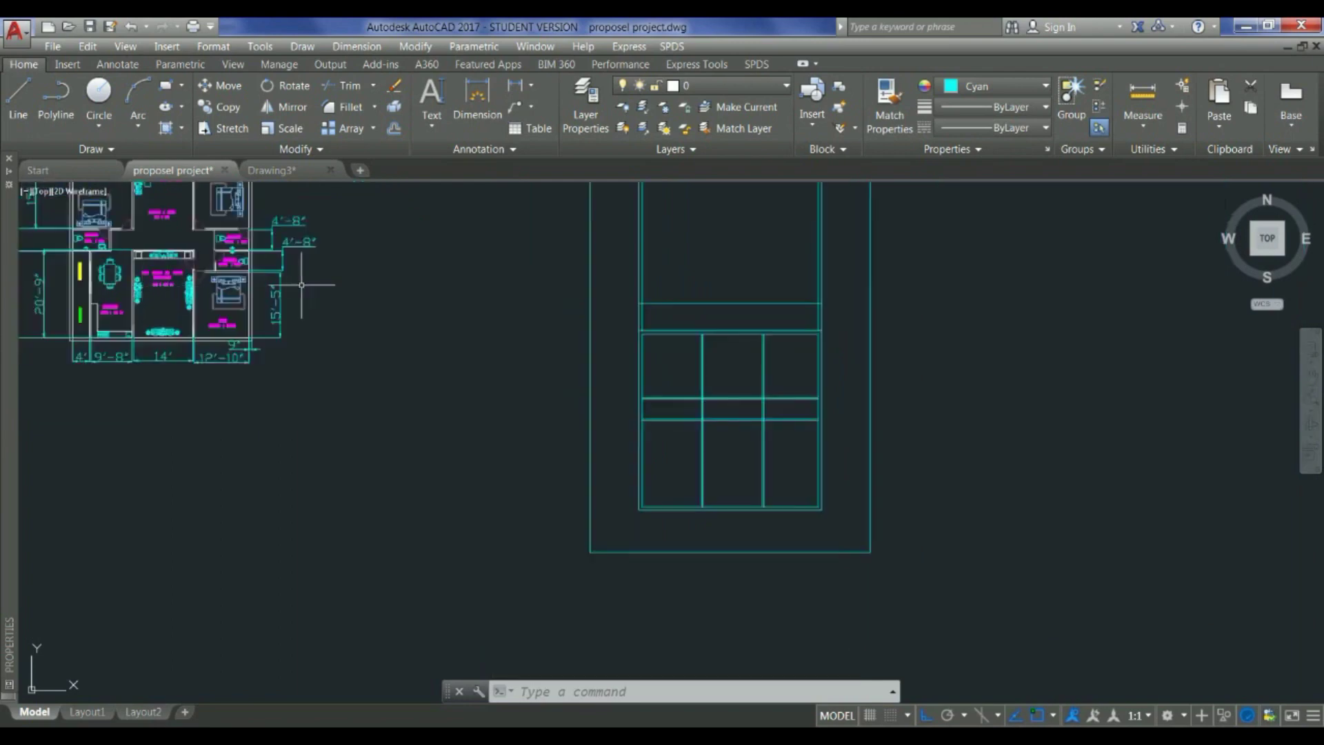
scroll(514, 464, down, 2)
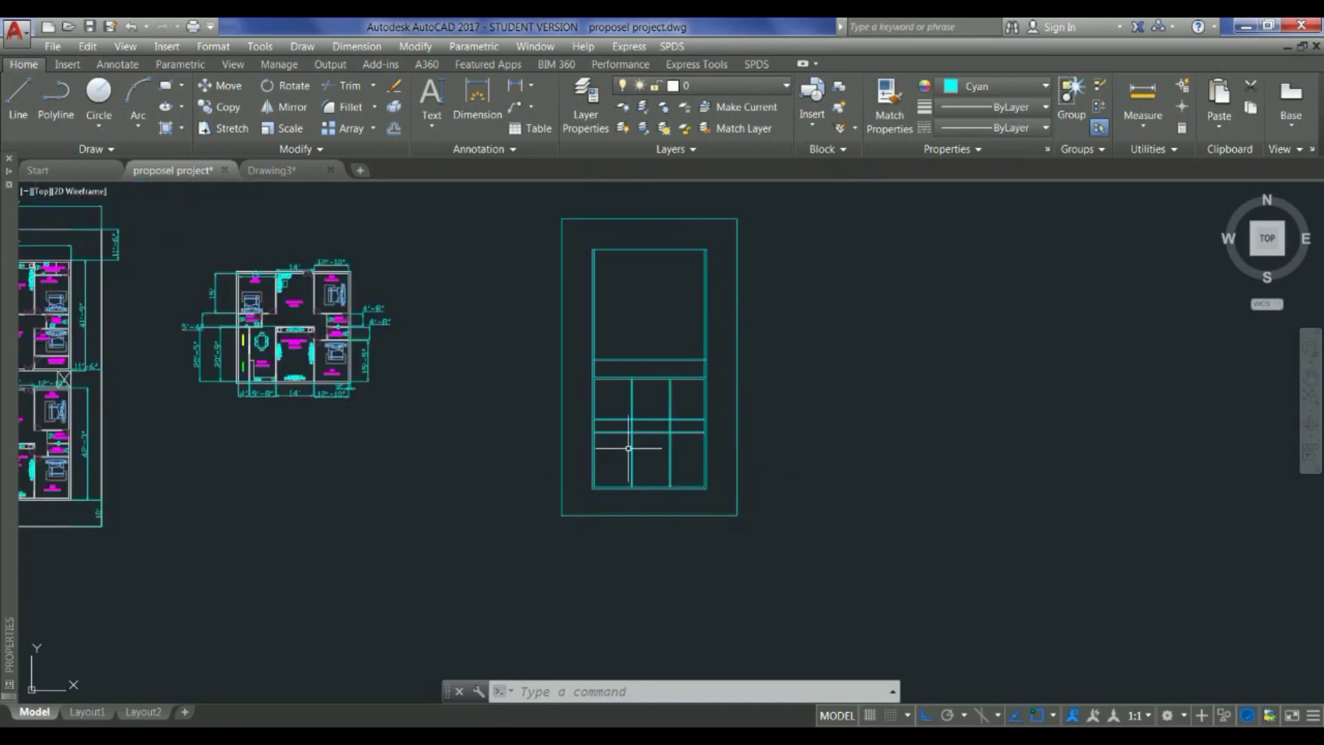
scroll(628, 450, up, 2)
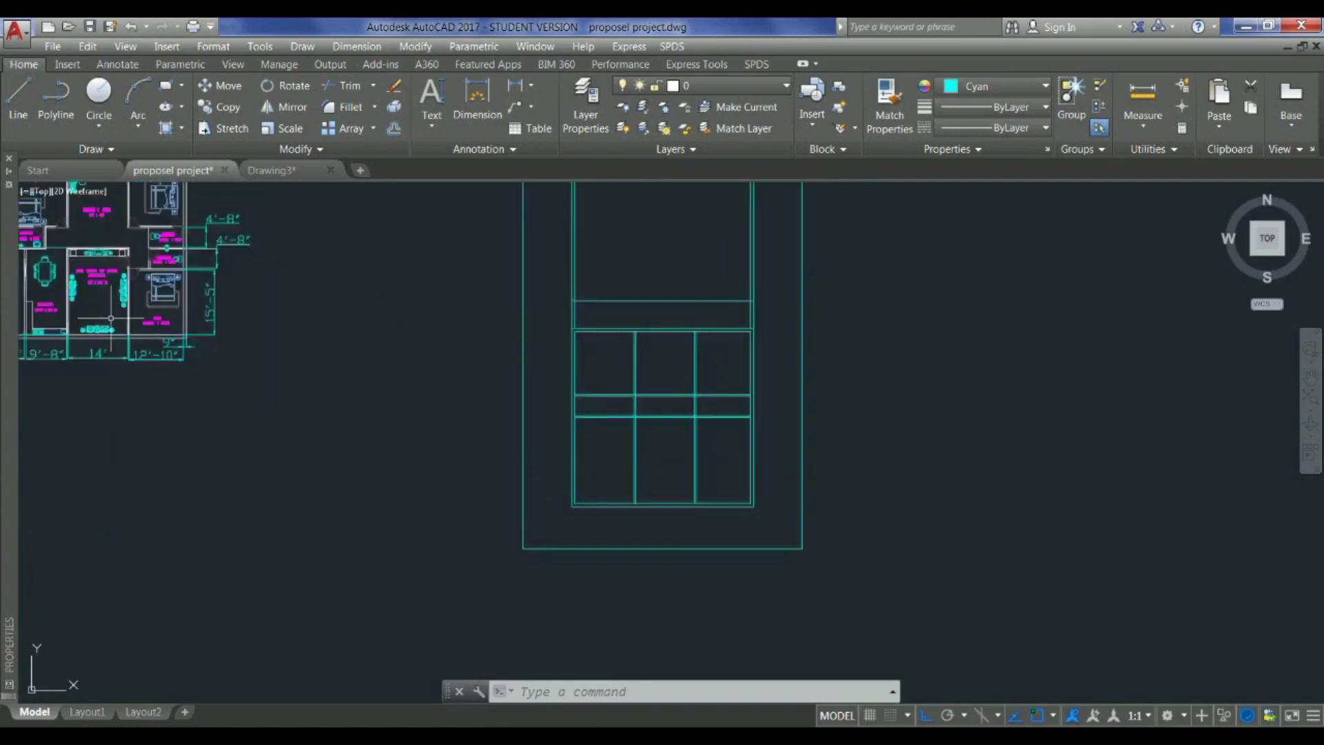
scroll(375, 405, down, 2)
scroll(146, 342, up, 4)
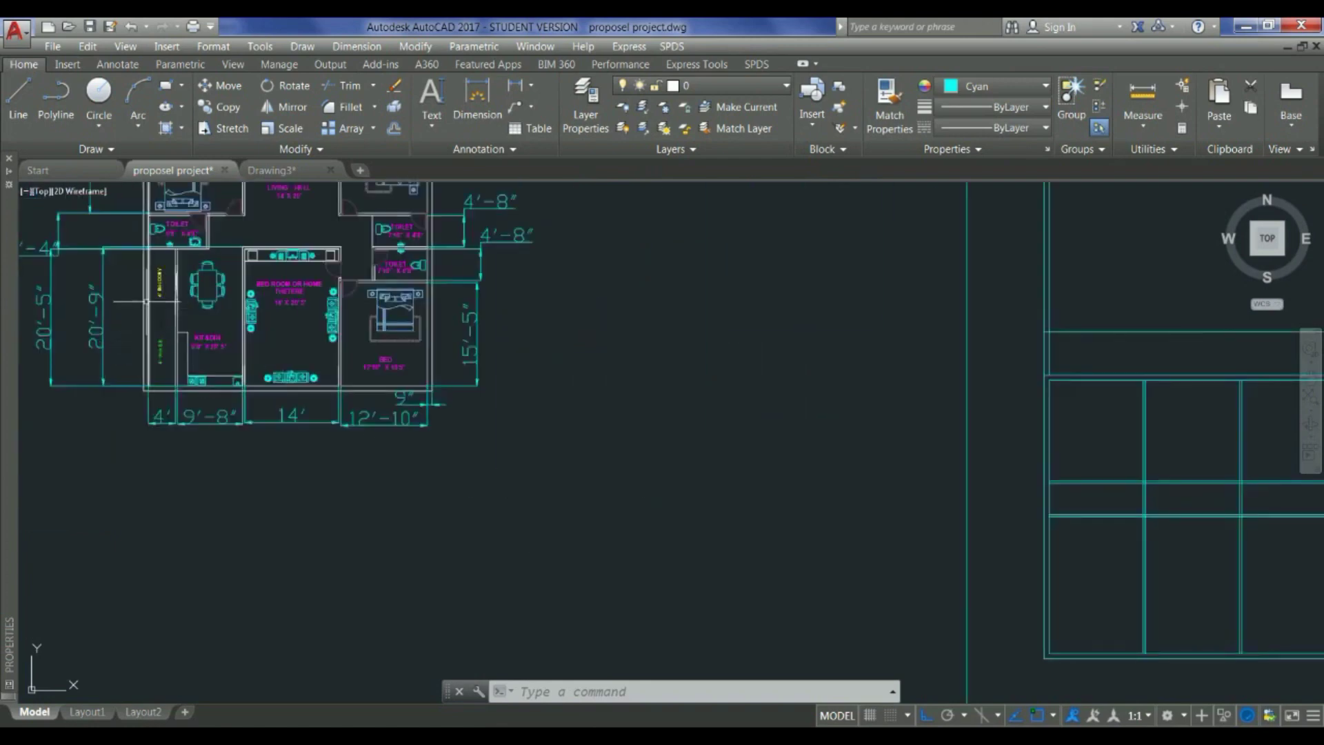
scroll(100, 345, down, 2)
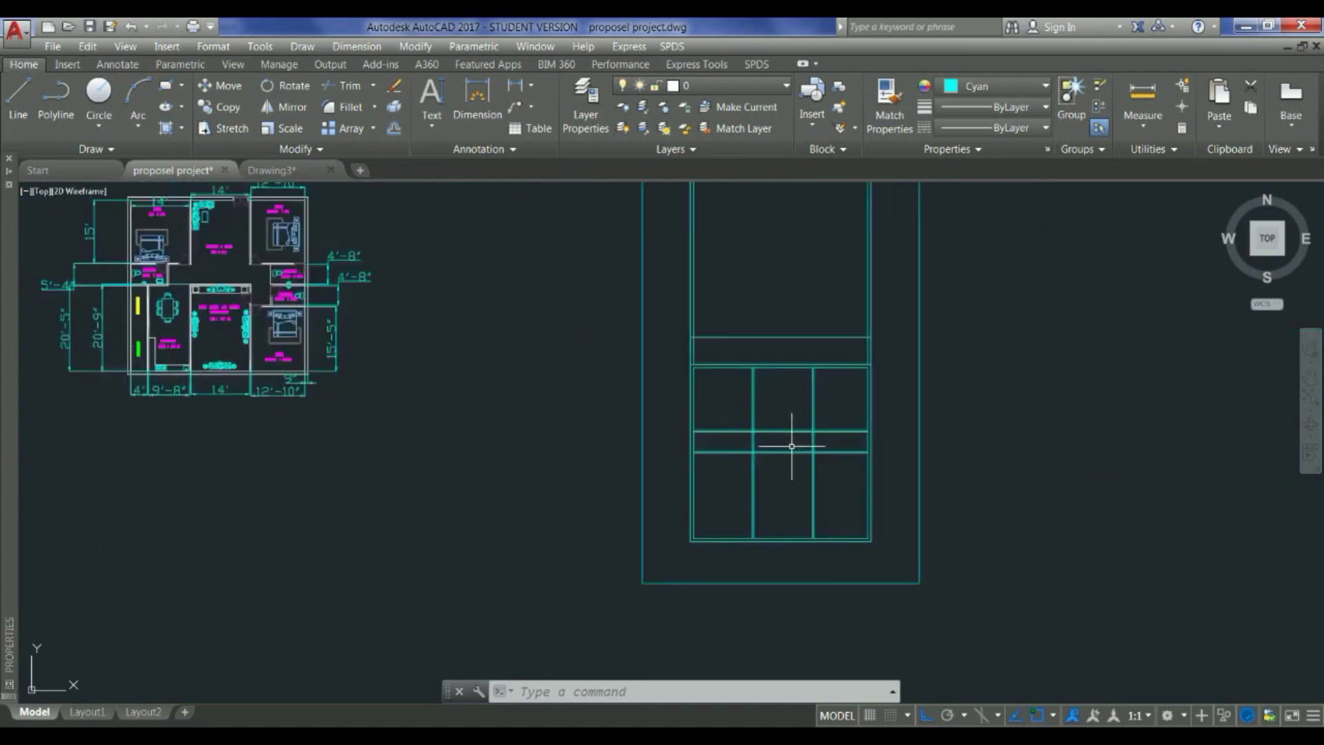
Step: Trim the right partition out of the toilet strip and the upper cross wall's span across the middle room in the new plan
key(Return)
key(Return)
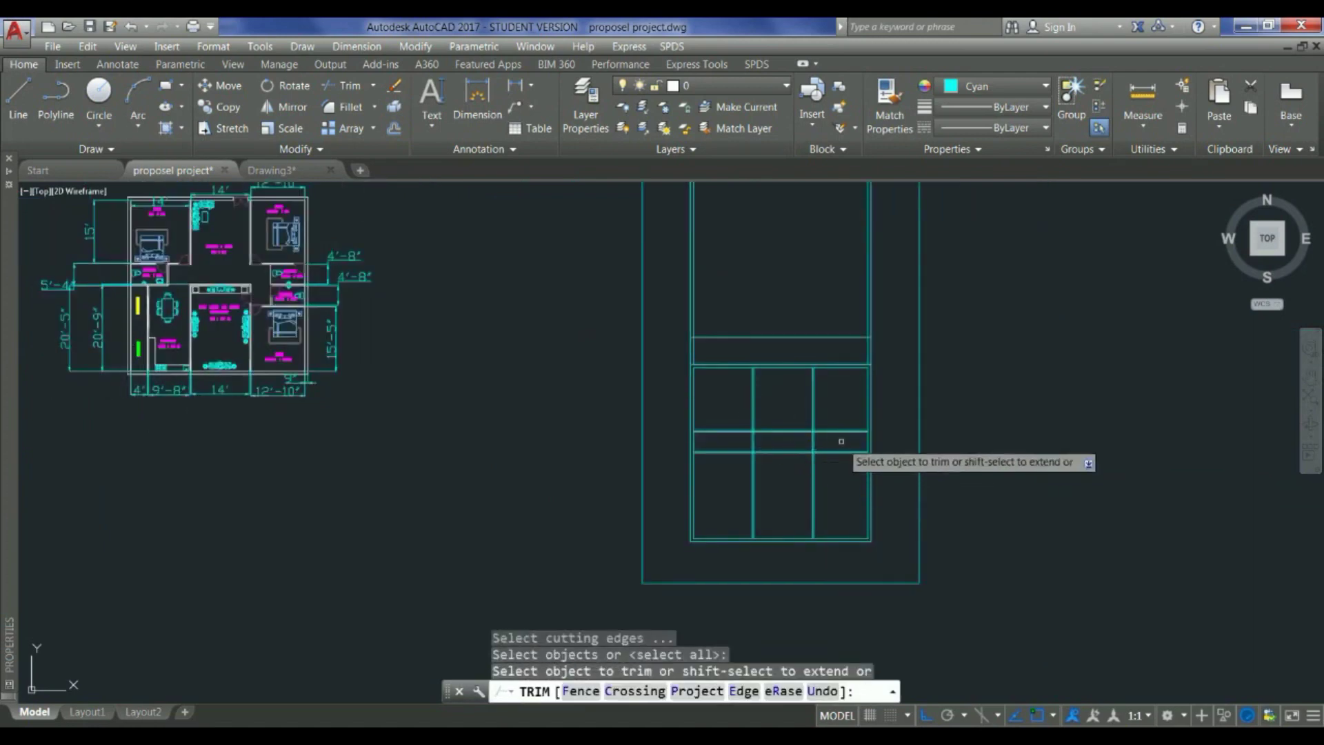
scroll(835, 441, up, 2)
click(774, 437)
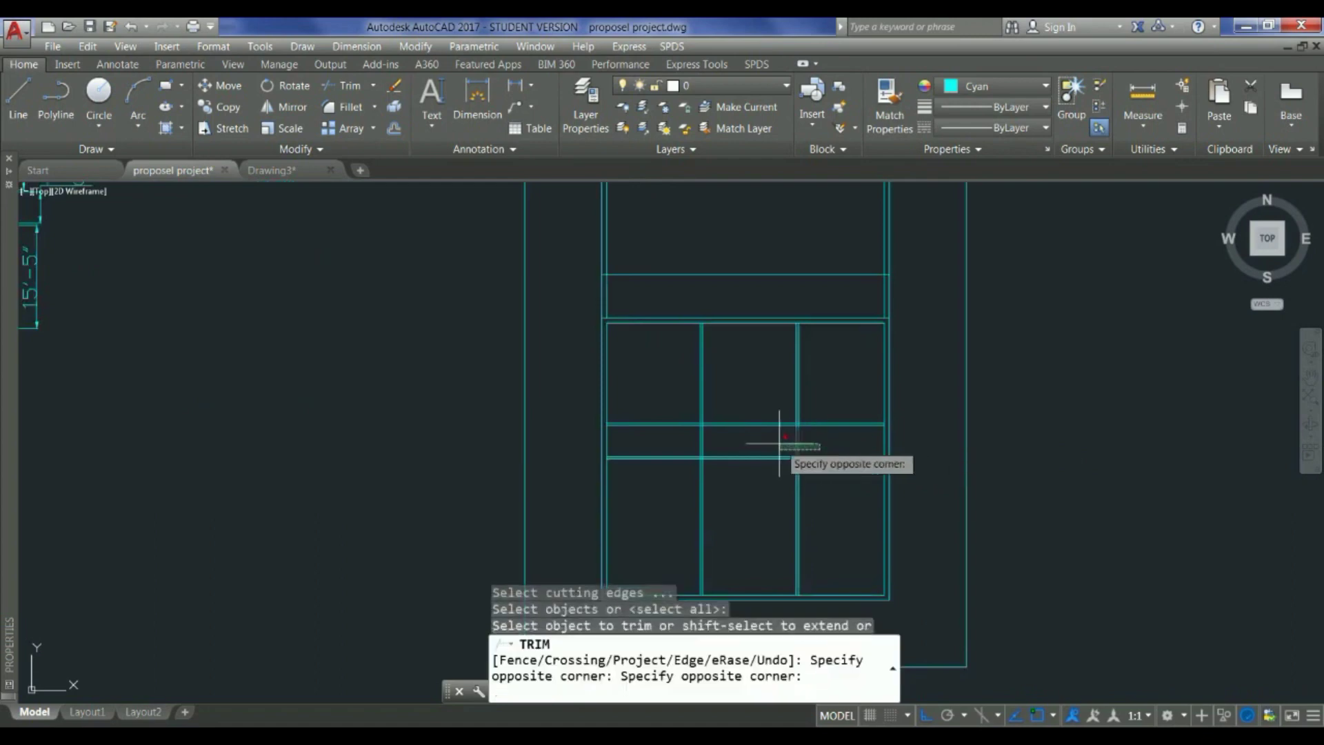
click(774, 437)
scroll(792, 442, down, 4)
scroll(792, 442, up, 4)
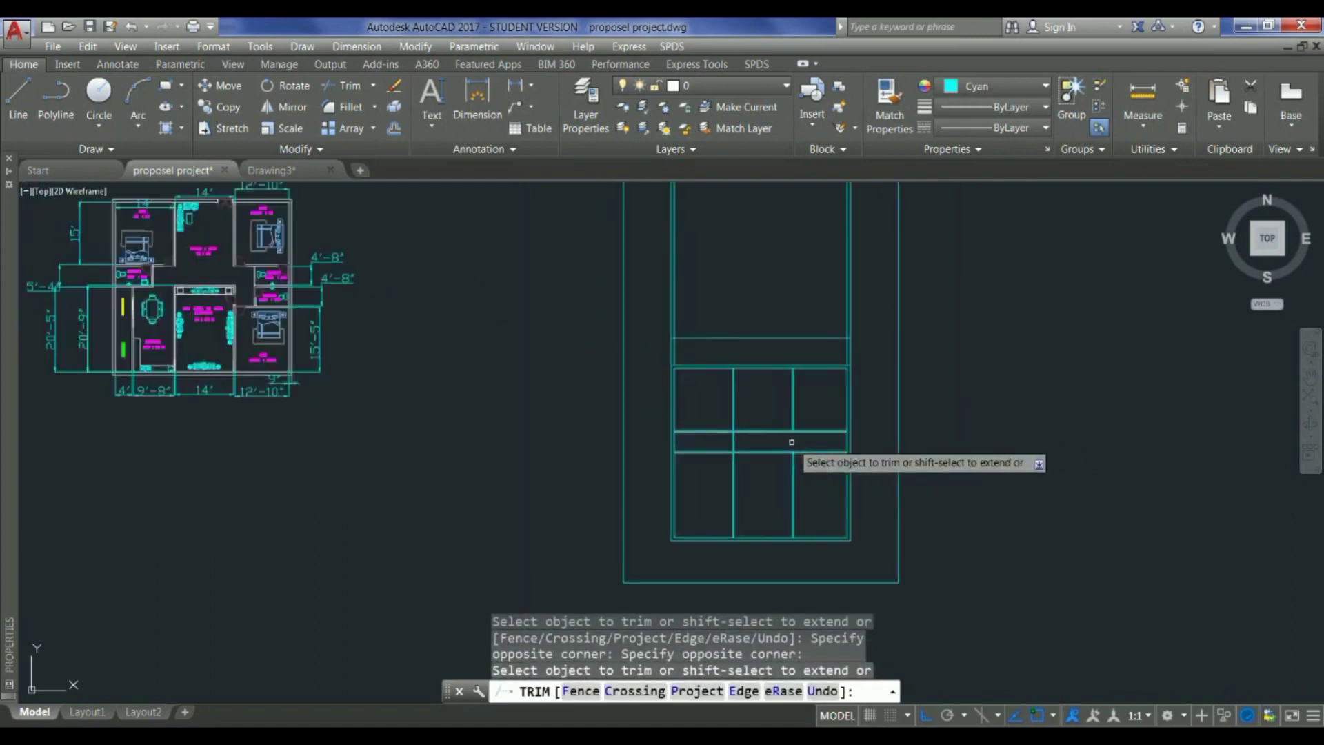
click(777, 437)
click(757, 409)
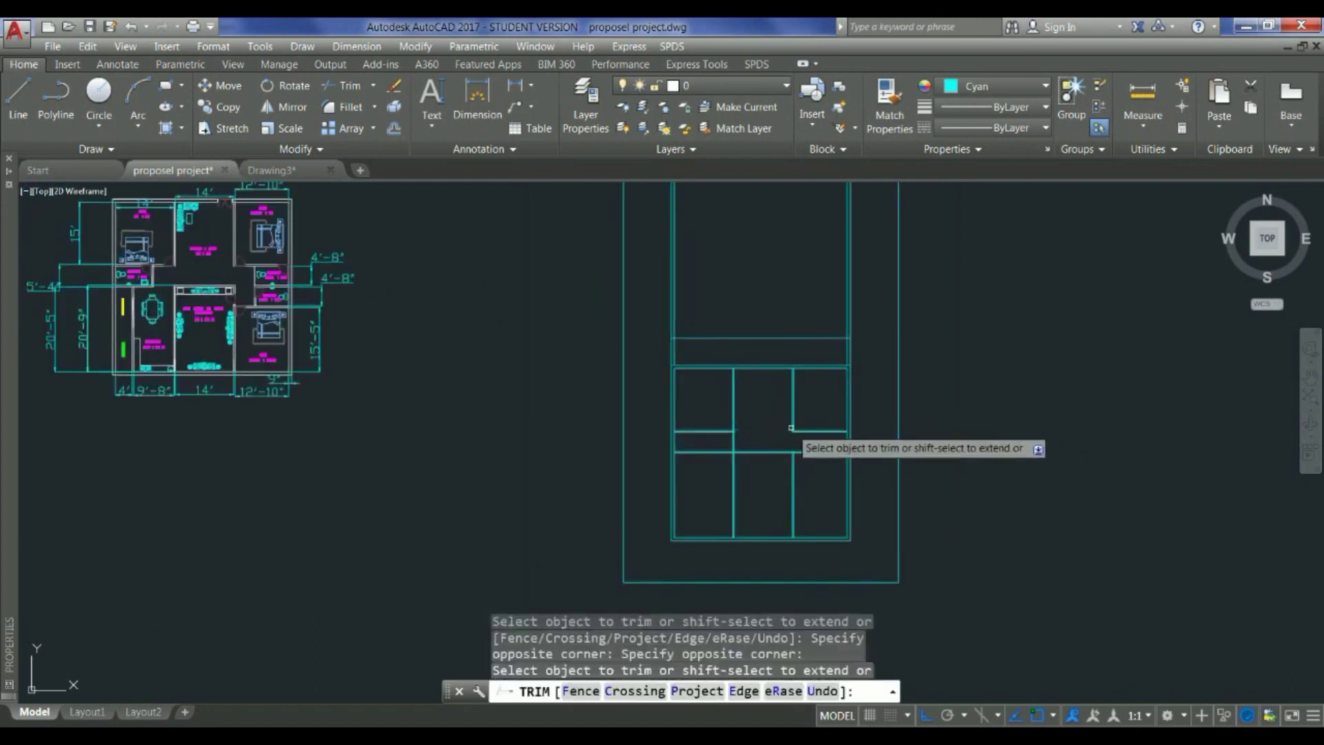
scroll(745, 454, down, 4)
scroll(744, 456, up, 4)
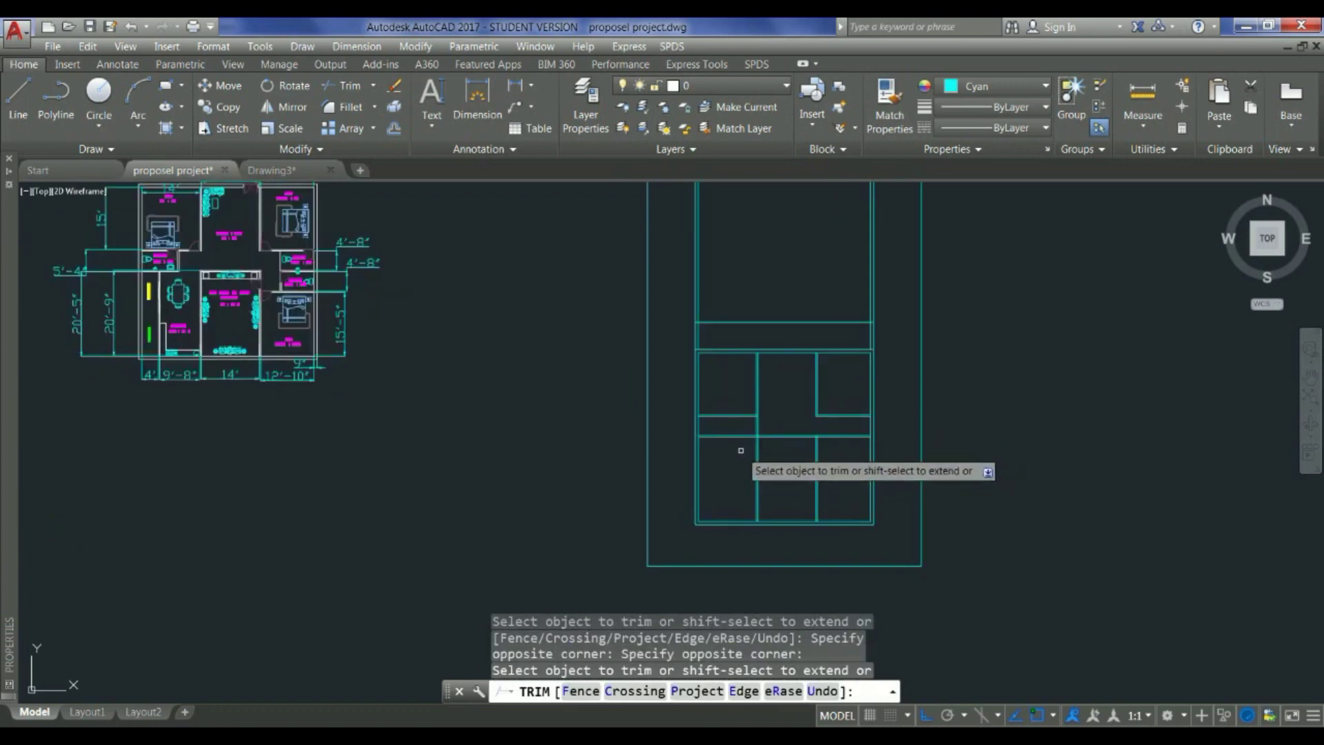
key(Escape)
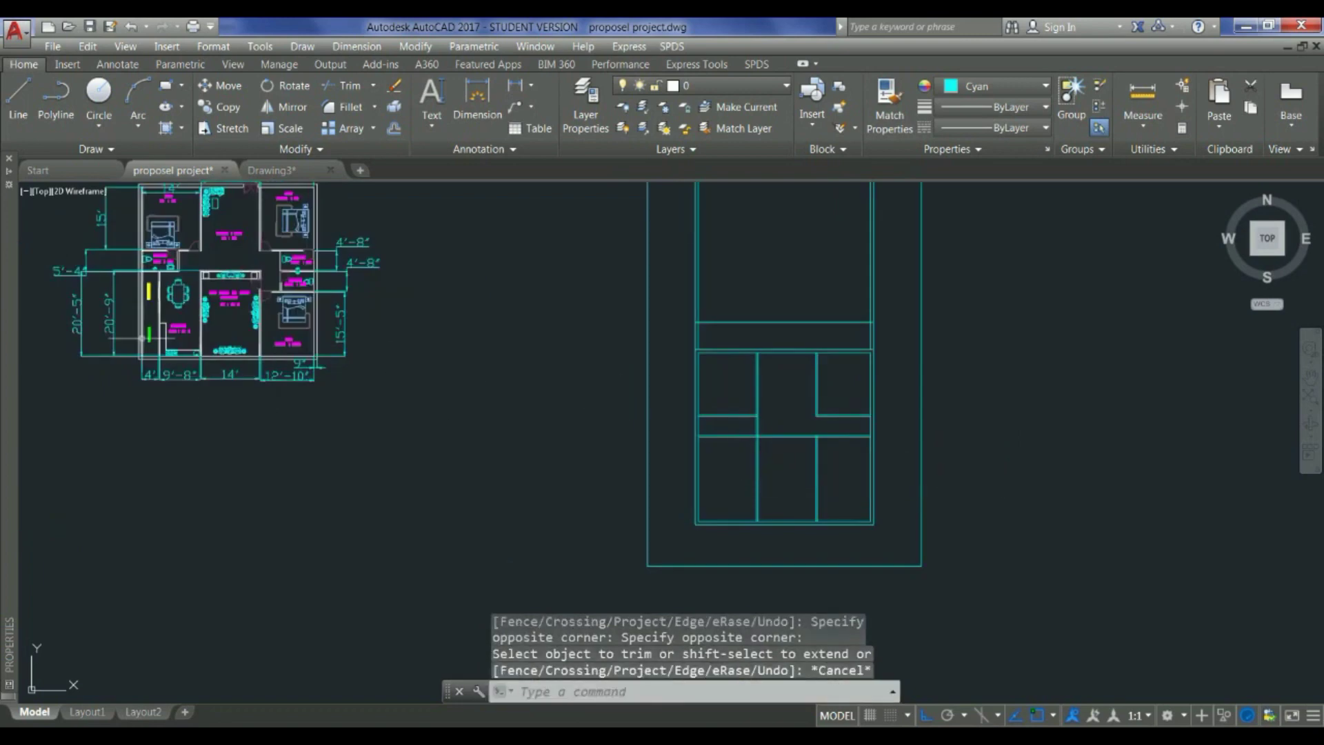
scroll(143, 338, up, 4)
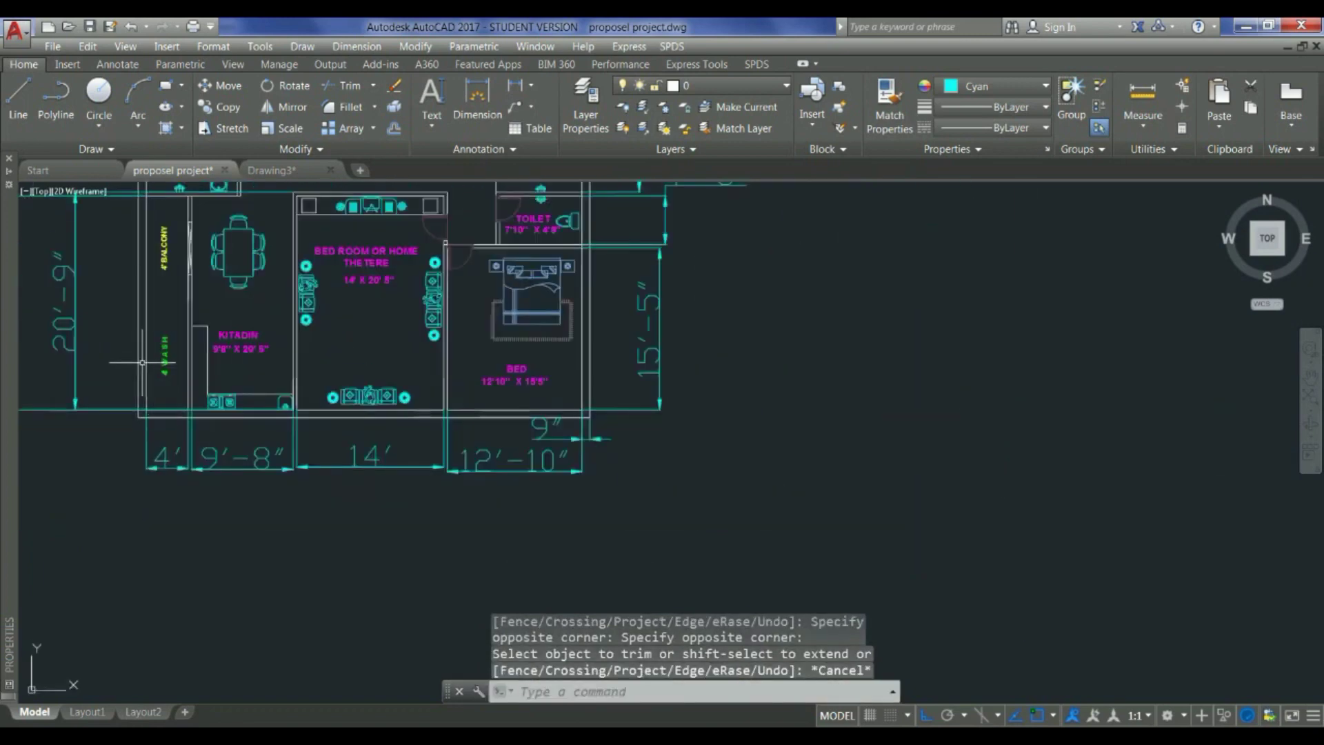
scroll(143, 395, down, 5)
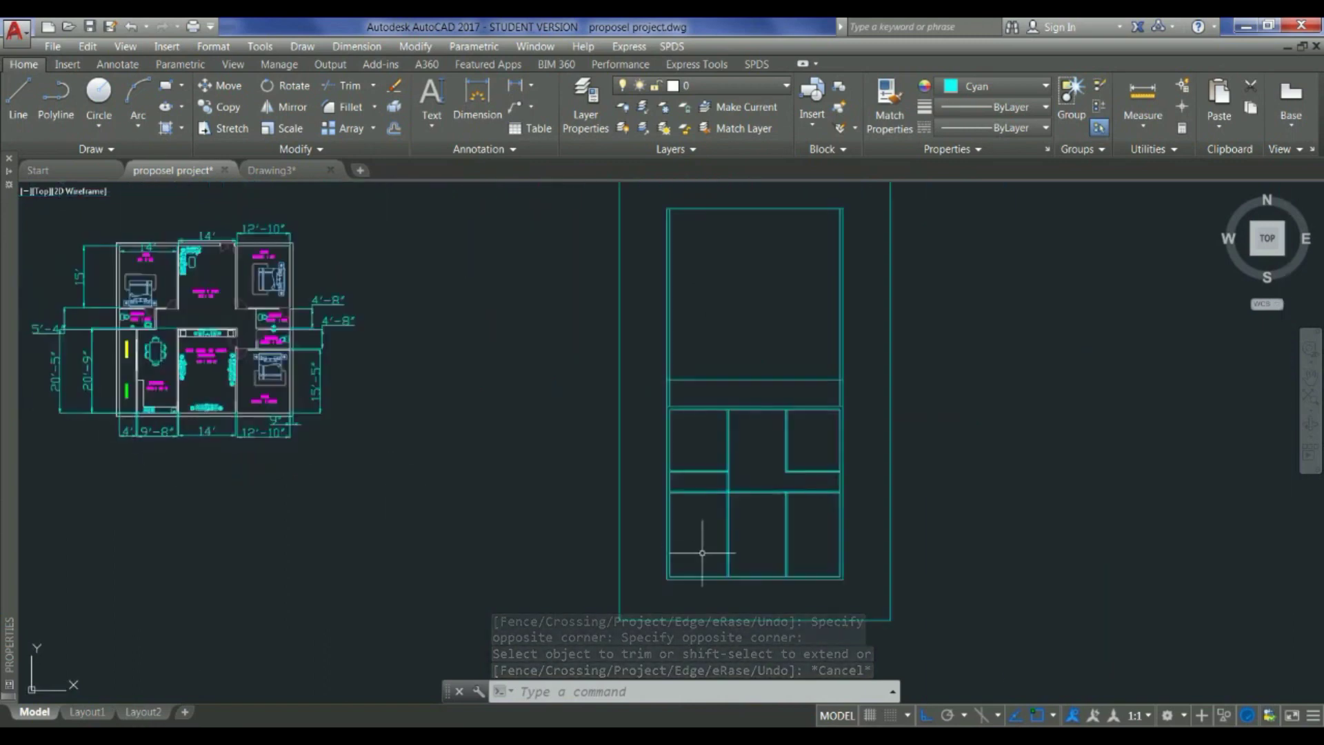
scroll(722, 598, up, 5)
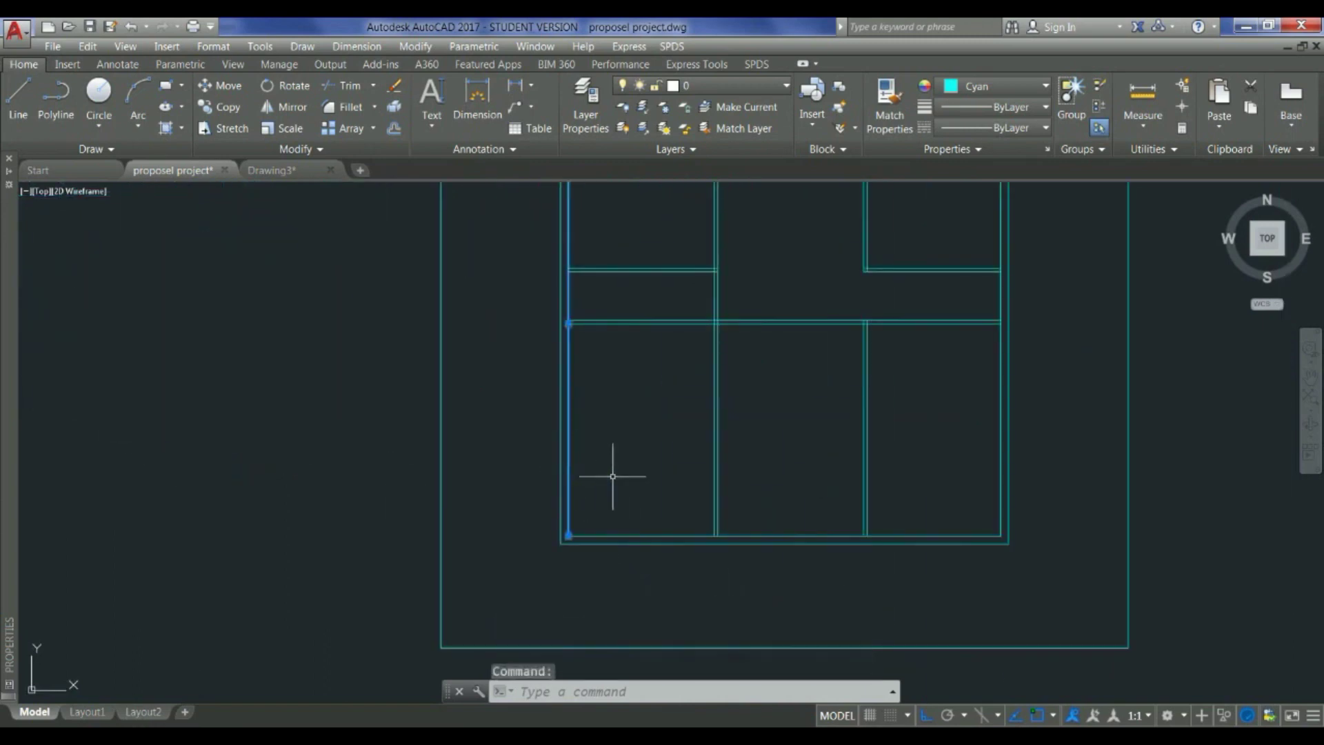
text(r)
key(Return)
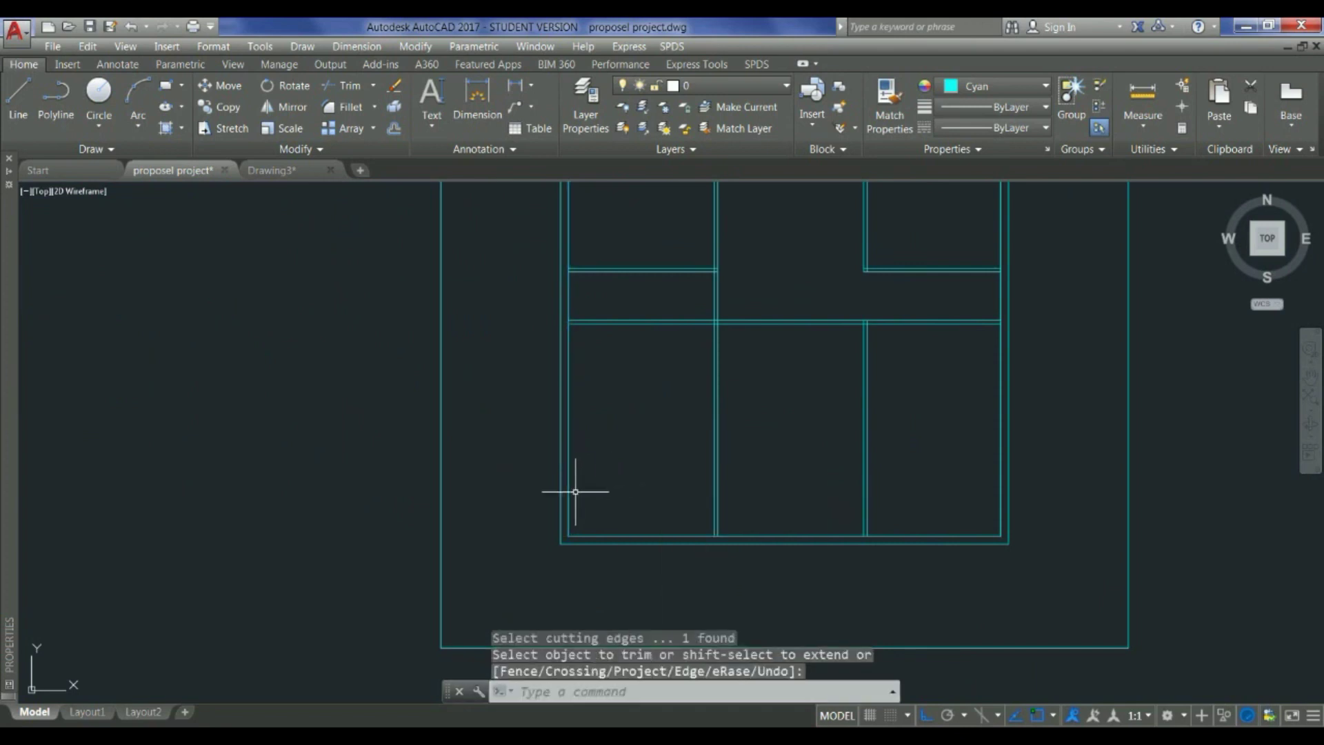
key(Escape)
key(Escape)
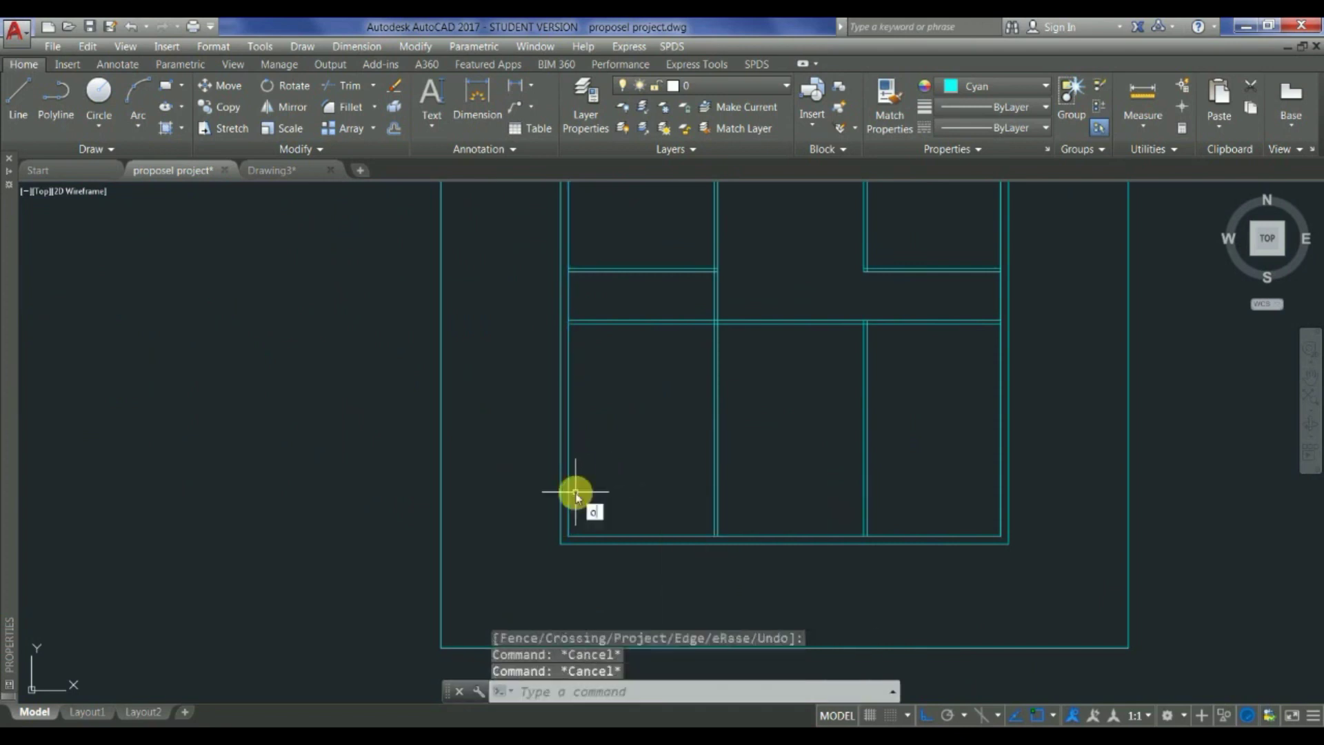
Step: Offset the left outer wall's inner line 4' inward across the new plan's left rooms
text(o)
key(Return)
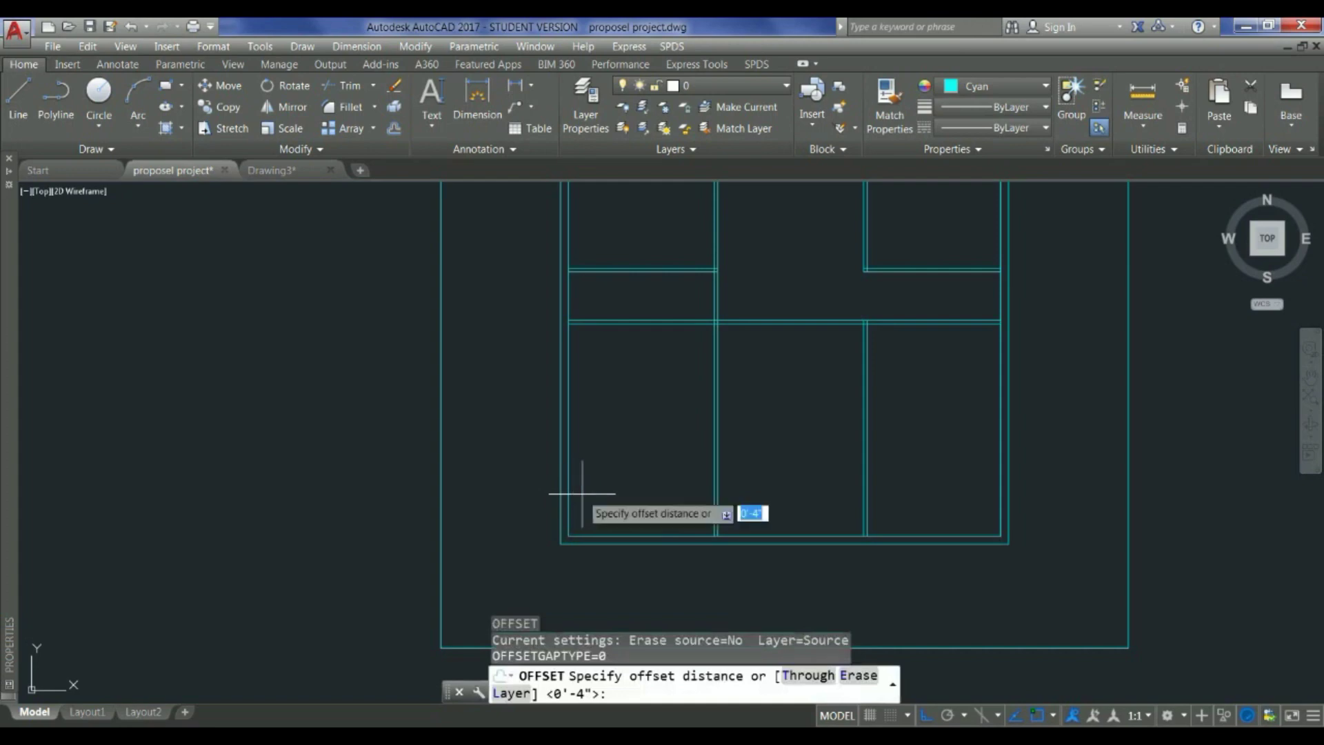
scroll(606, 508, down, 6)
scroll(338, 452, up, 3)
scroll(310, 445, down, 5)
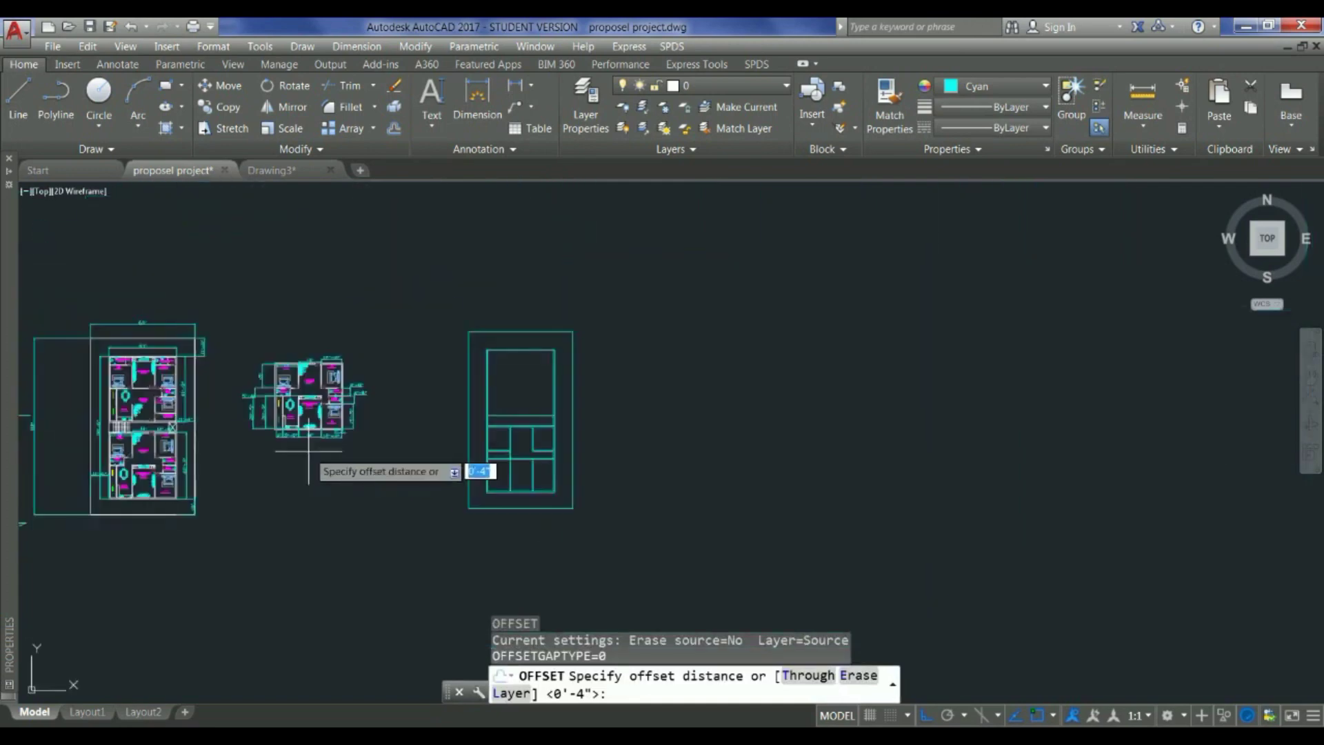
key(Return)
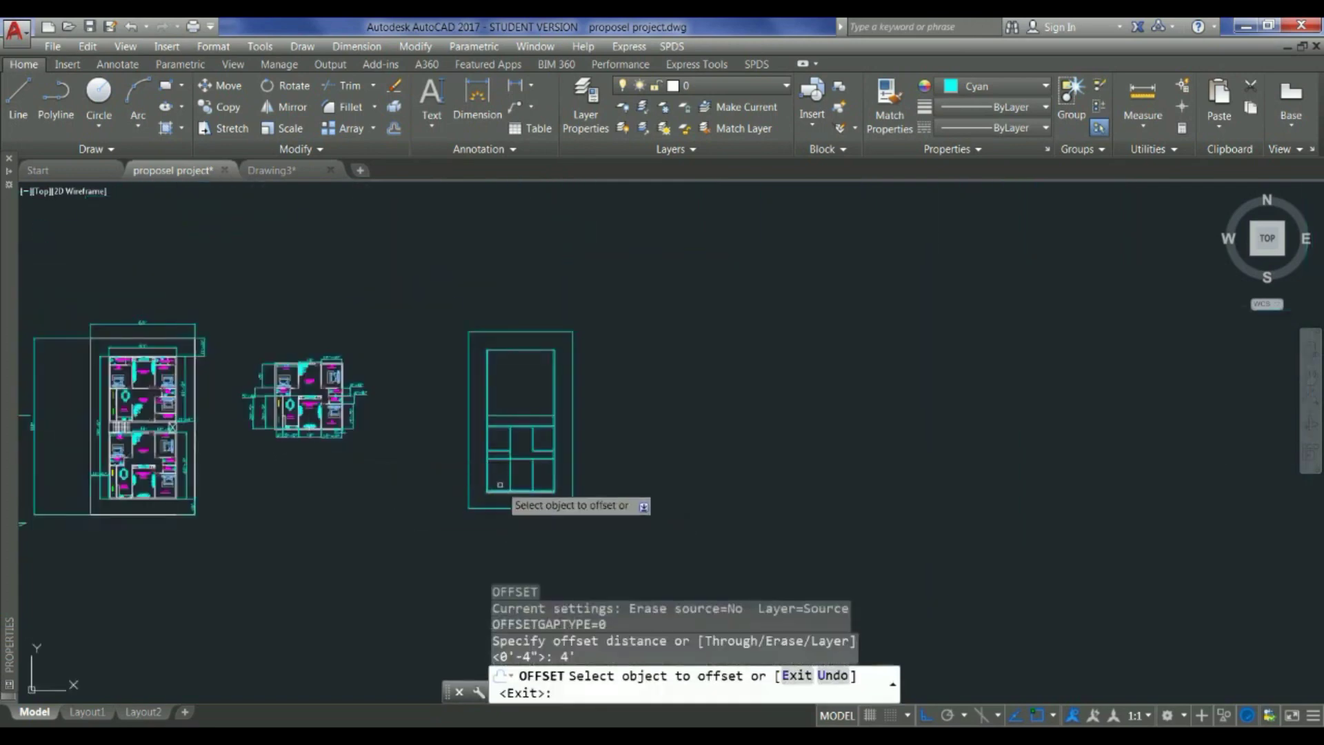
scroll(483, 482, up, 4)
click(462, 465)
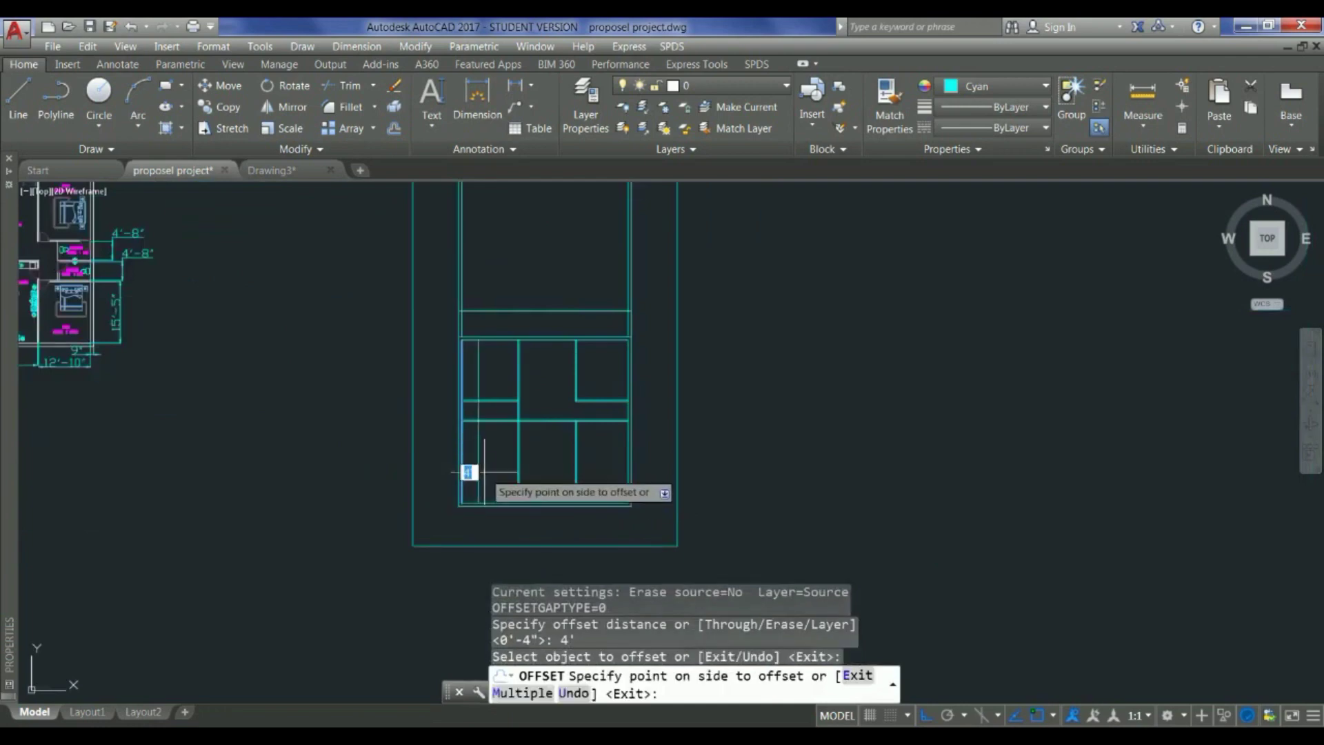
click(481, 466)
key(Escape)
Step: Trim the new vertical line where it crosses the lower cross wall and erase its part above that wall
scroll(476, 384, up, 4)
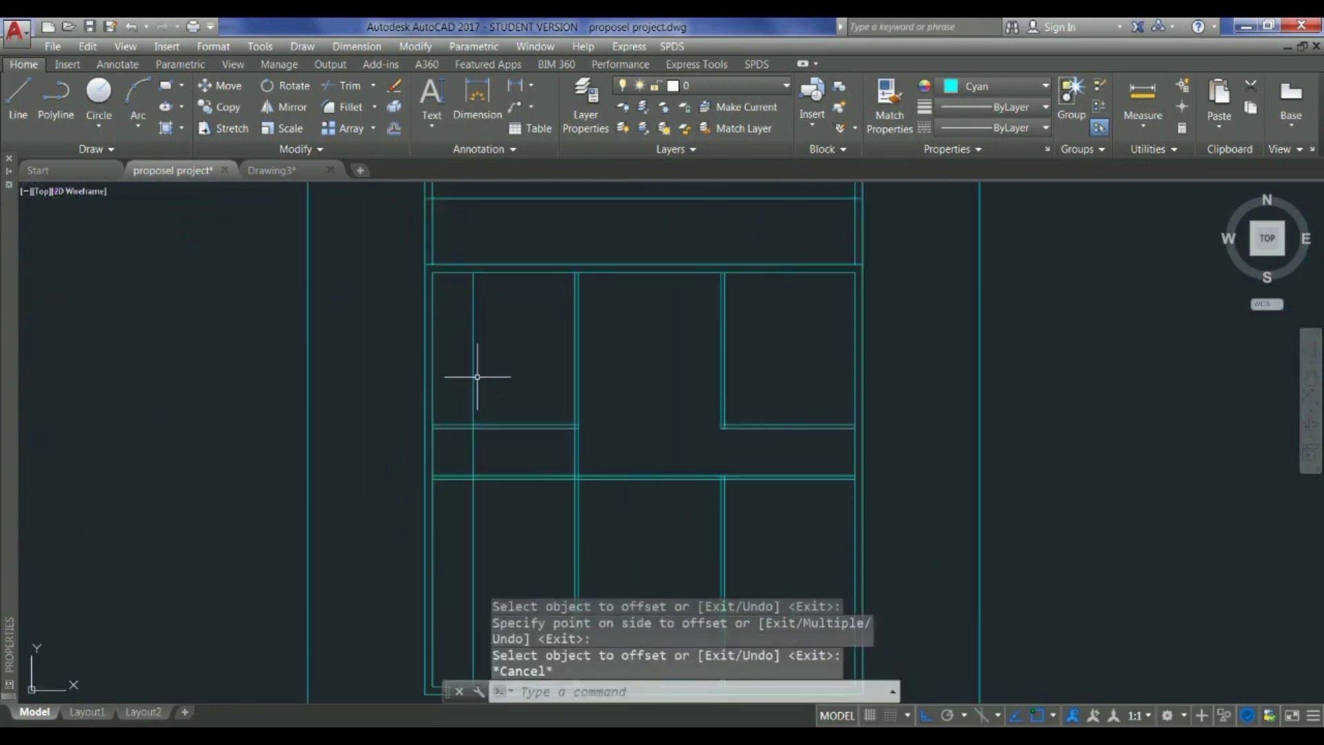
key(Return)
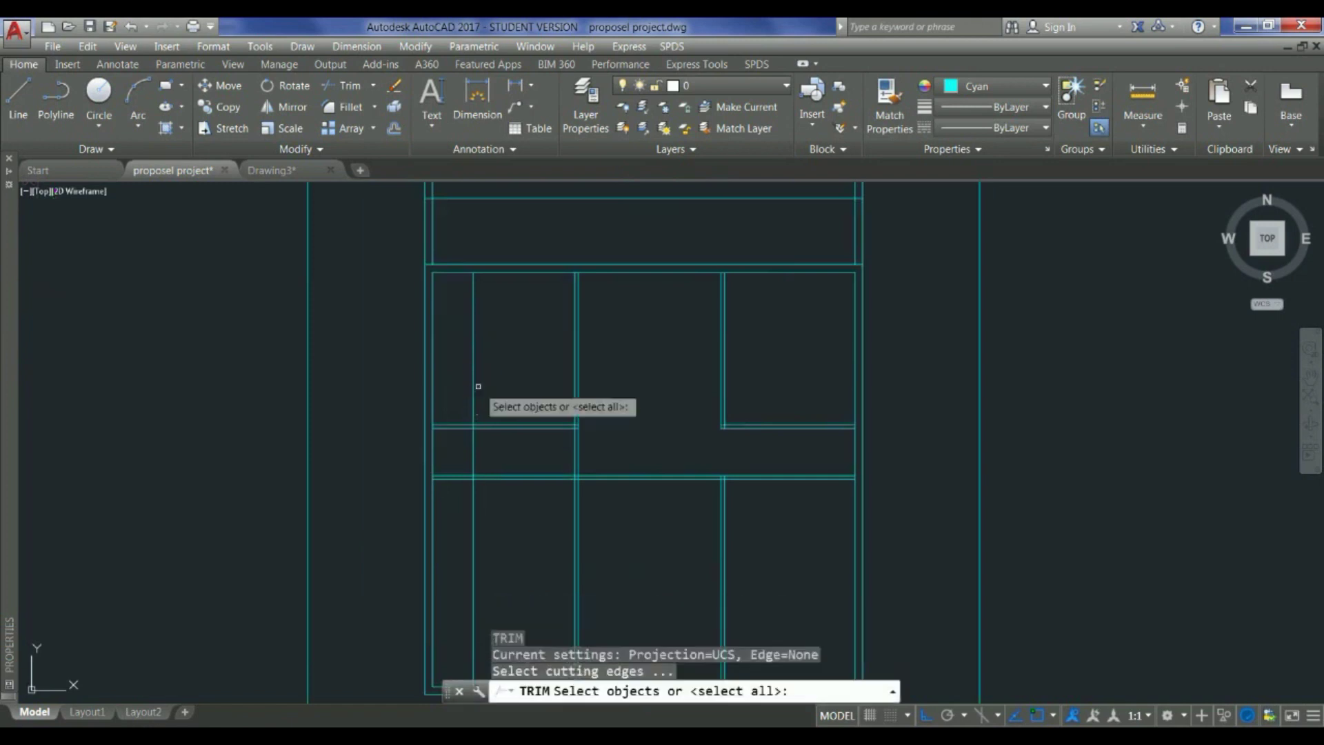
key(Return)
scroll(458, 457, up, 4)
click(452, 439)
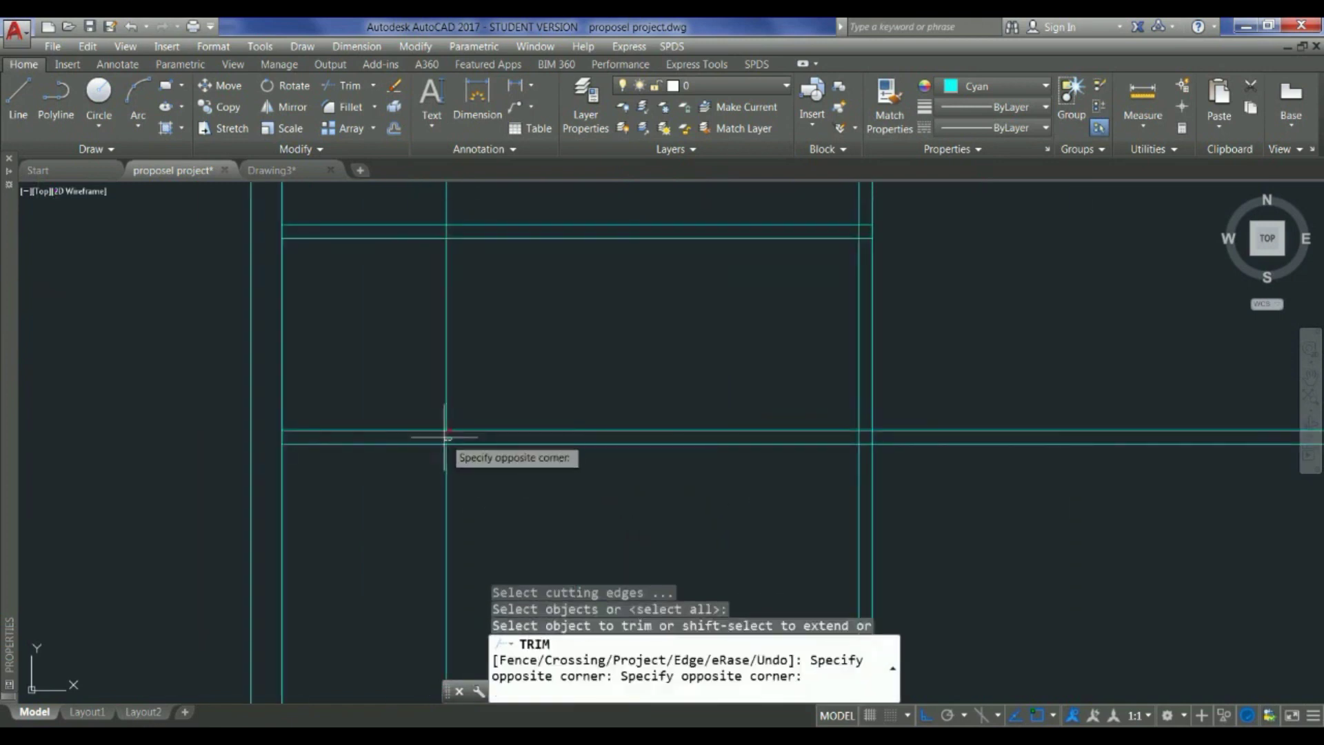
click(441, 438)
key(Escape)
click(481, 370)
click(431, 320)
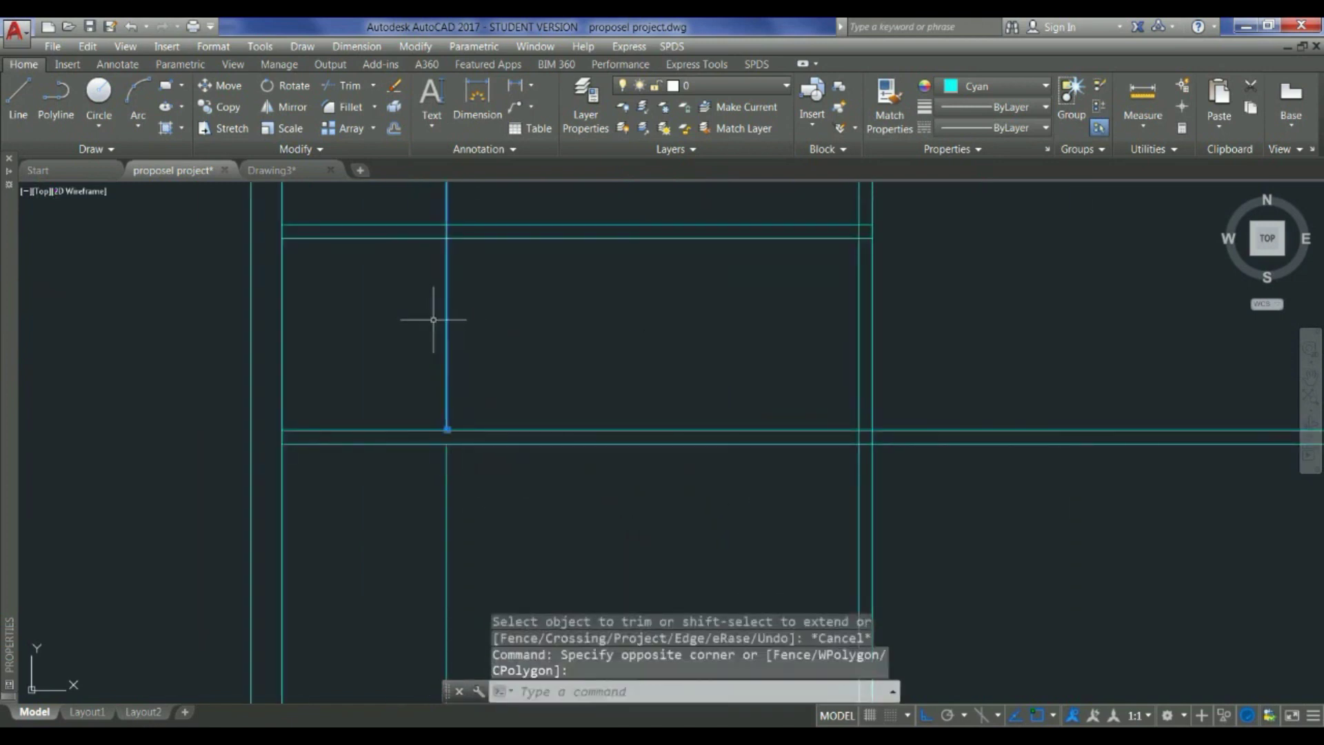
key(Delete)
scroll(437, 324, down, 4)
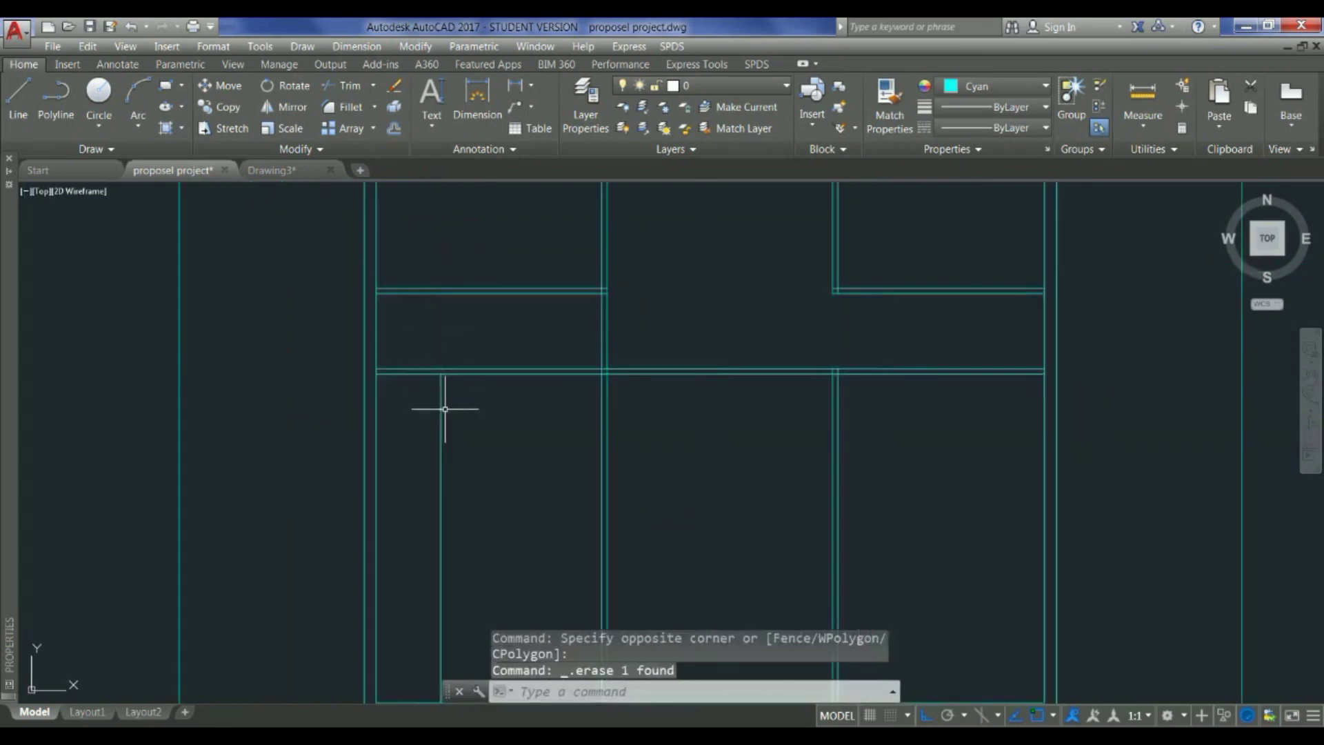
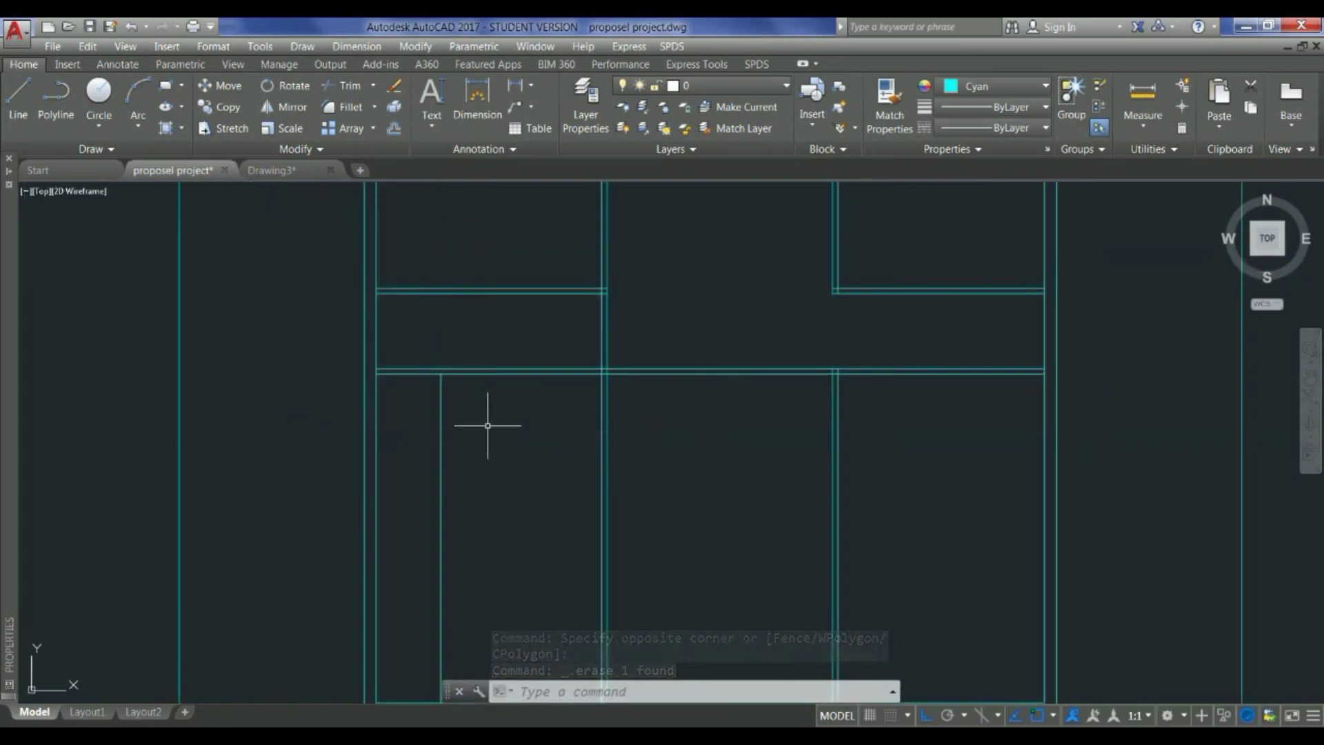
Step: Offset the lower left room's new vertical line 4" toward the room's inside to form the balcony partition
scroll(476, 435, down, 4)
scroll(485, 535, up, 2)
click(448, 474)
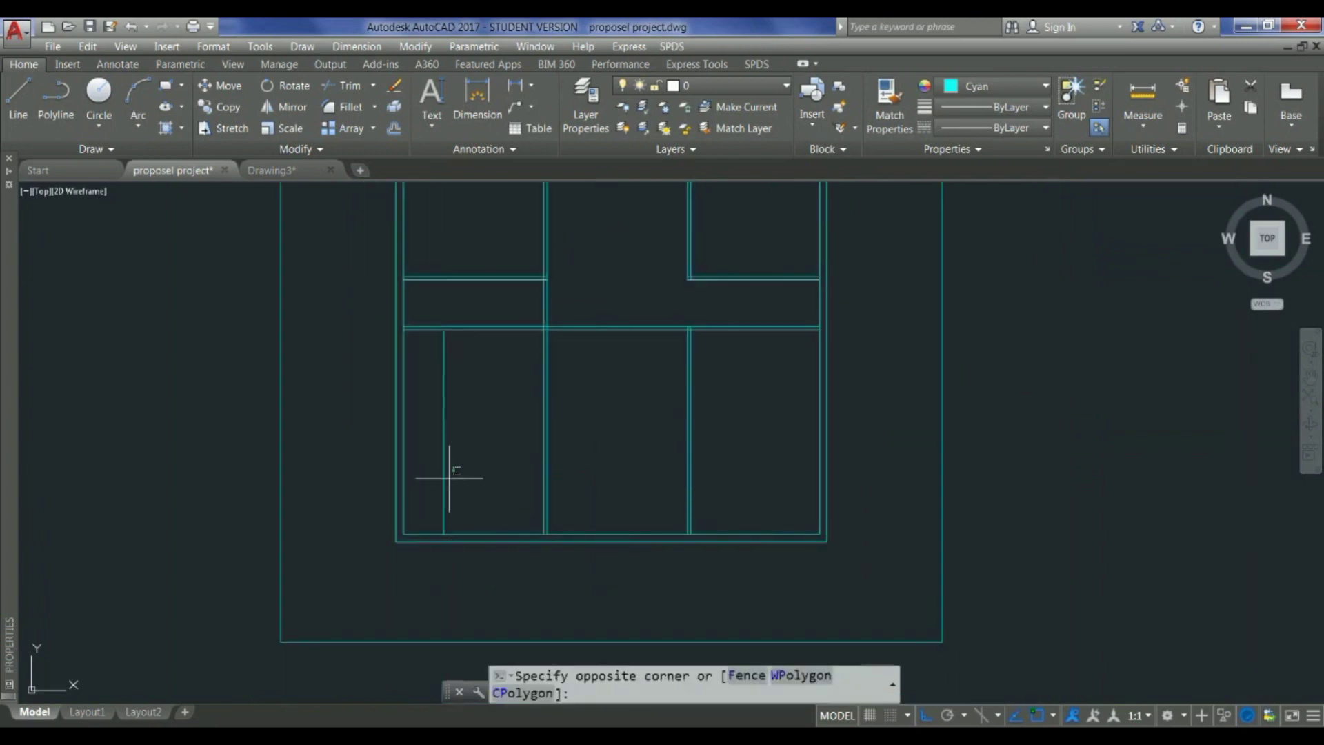
click(426, 443)
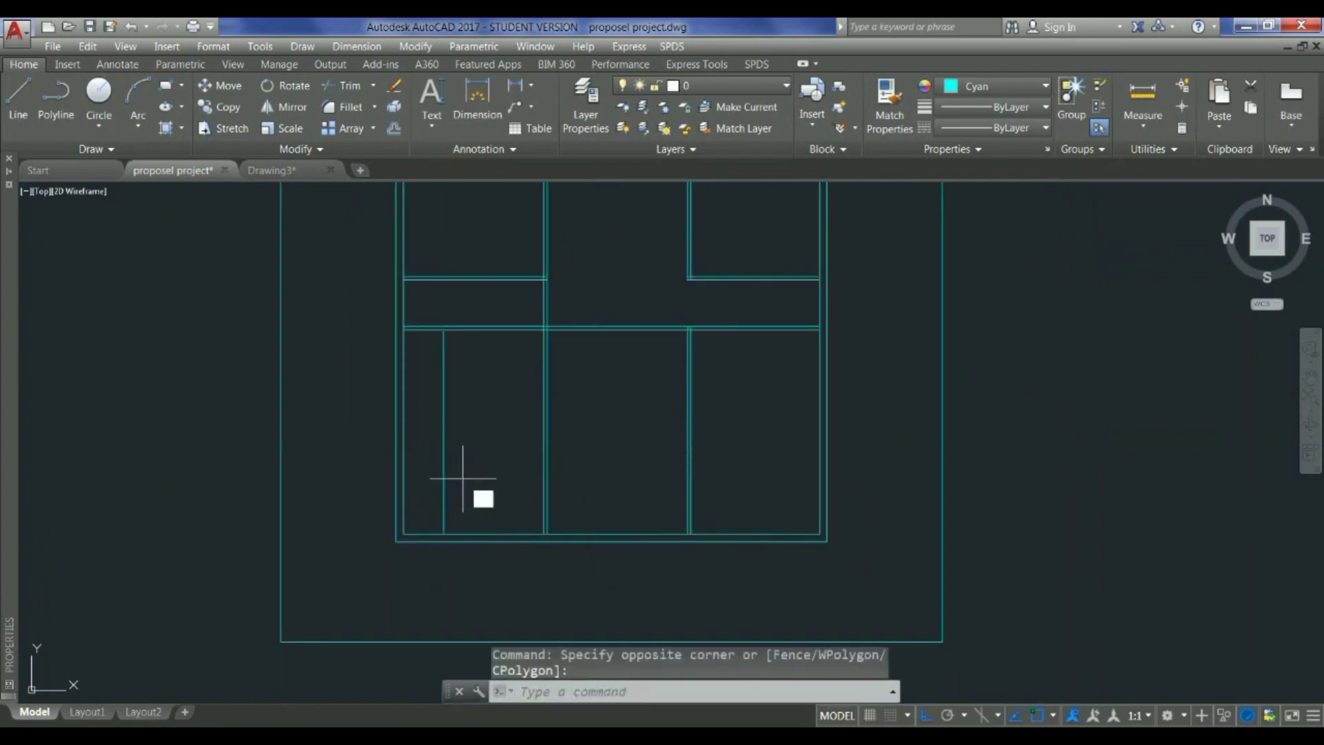
text(o)
key(Return)
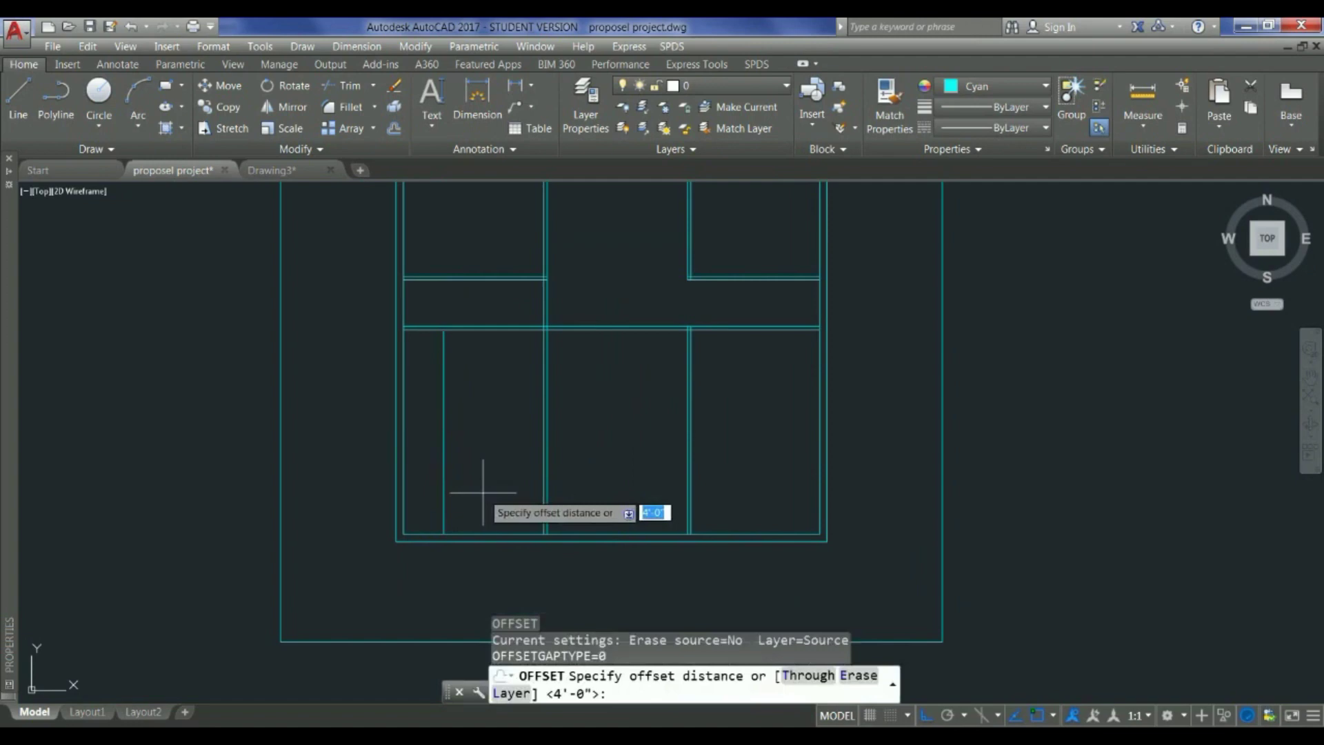
text(4)
key(Return)
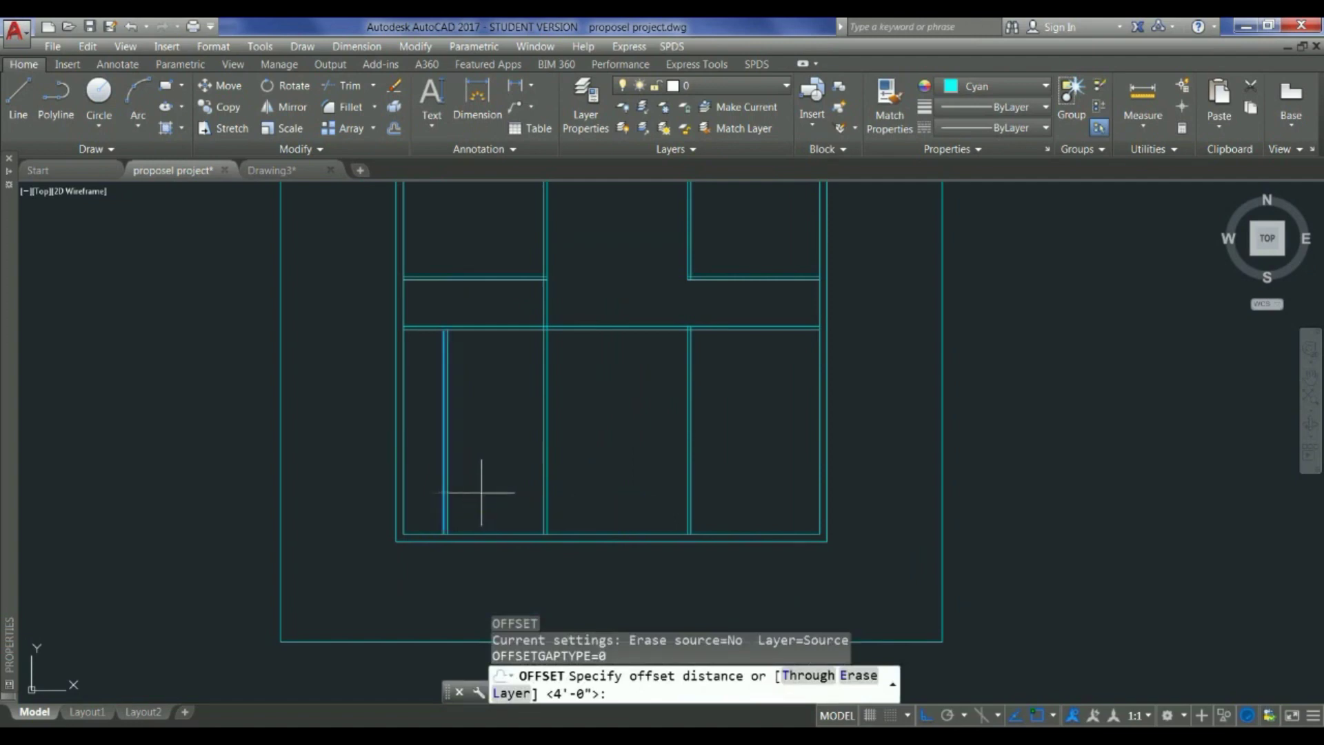
click(505, 475)
Step: Examine the two toilets and the bedroom on the reference plan's right side against the new plan's lower right room
scroll(505, 475, down, 5)
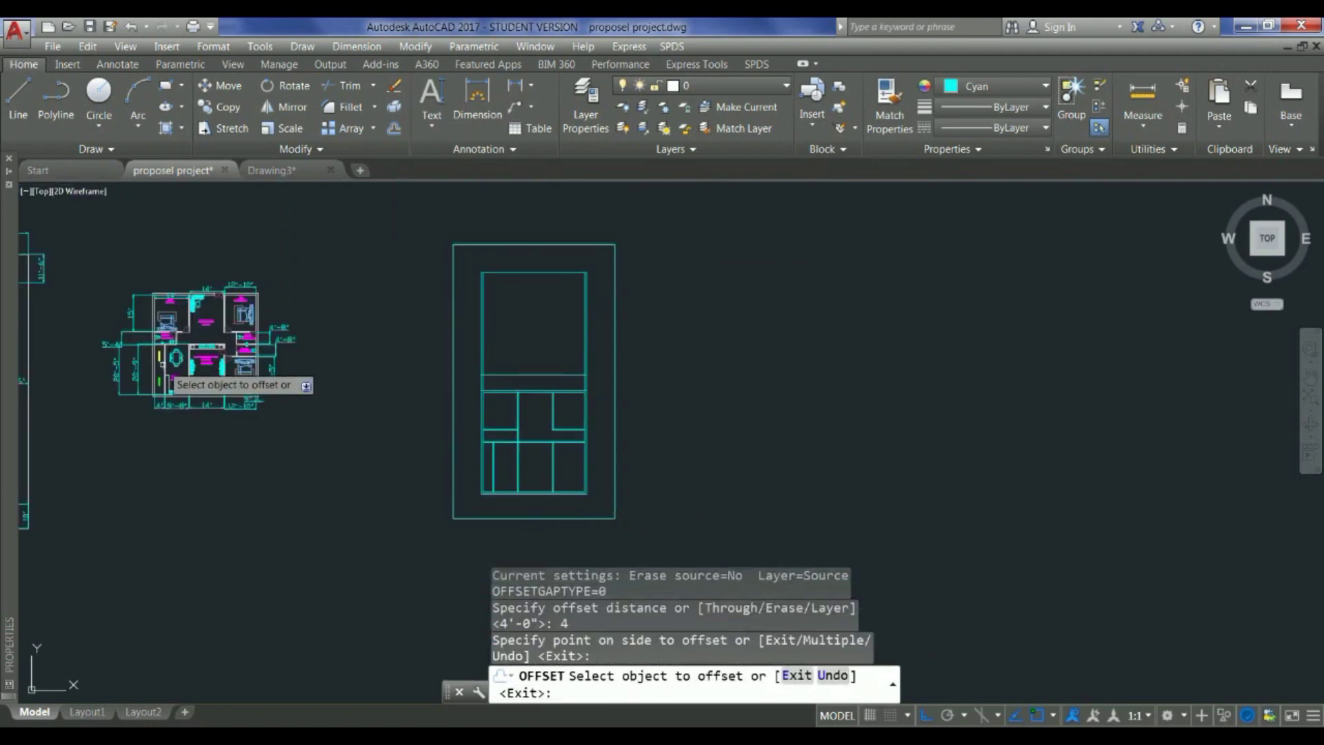
scroll(222, 389, up, 2)
scroll(210, 380, up, 2)
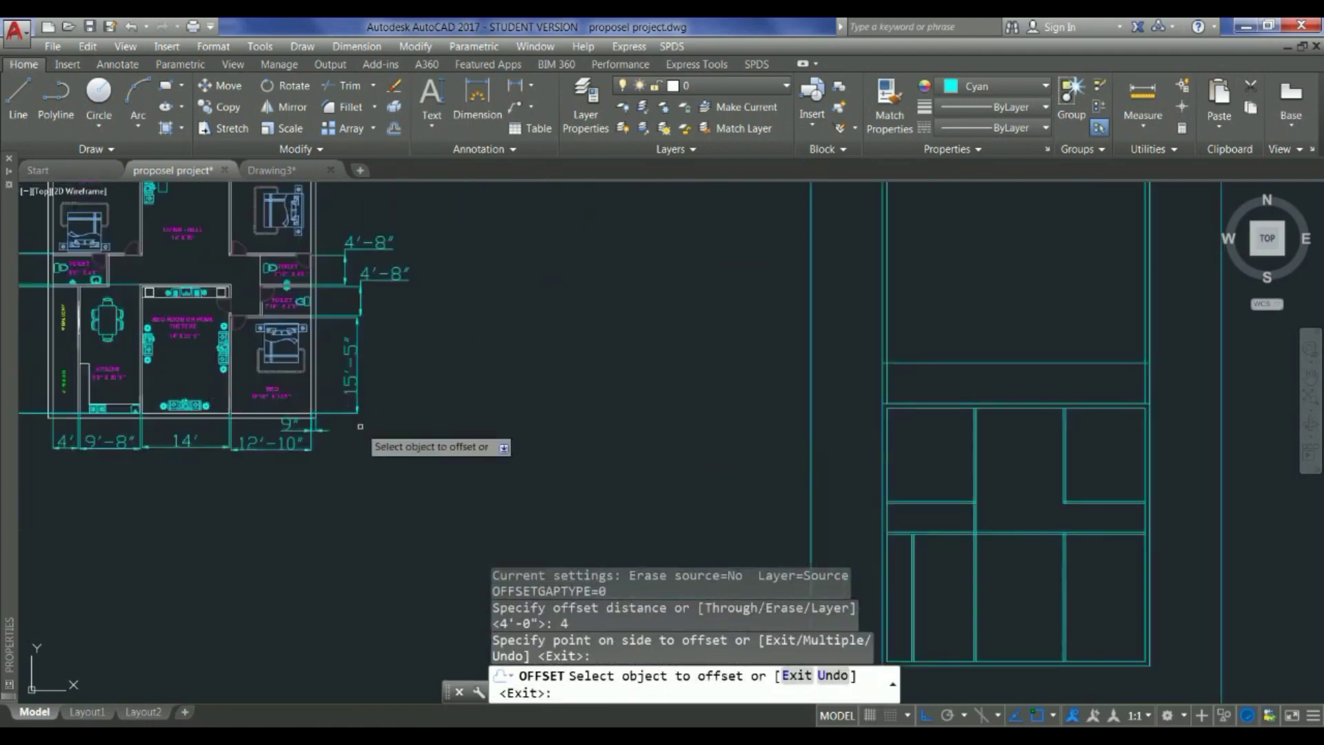
scroll(260, 419, down, 2)
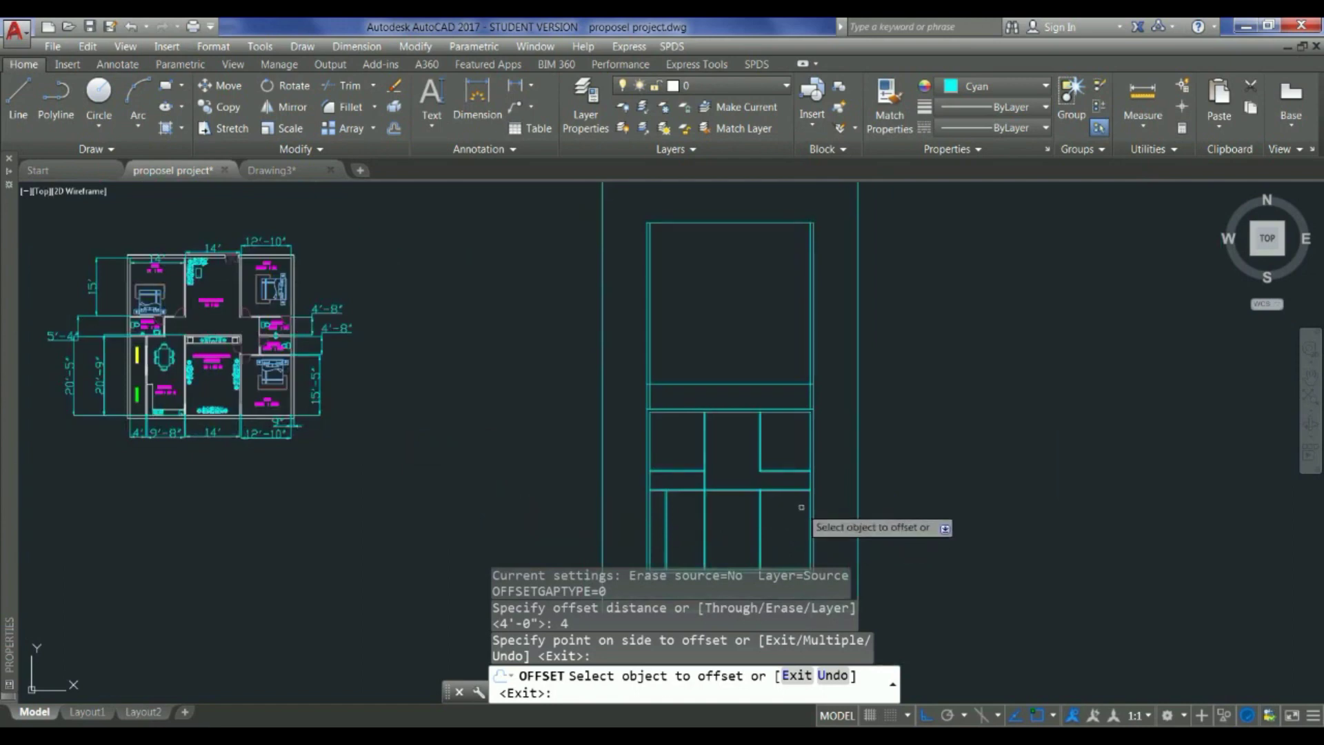
scroll(284, 359, up, 2)
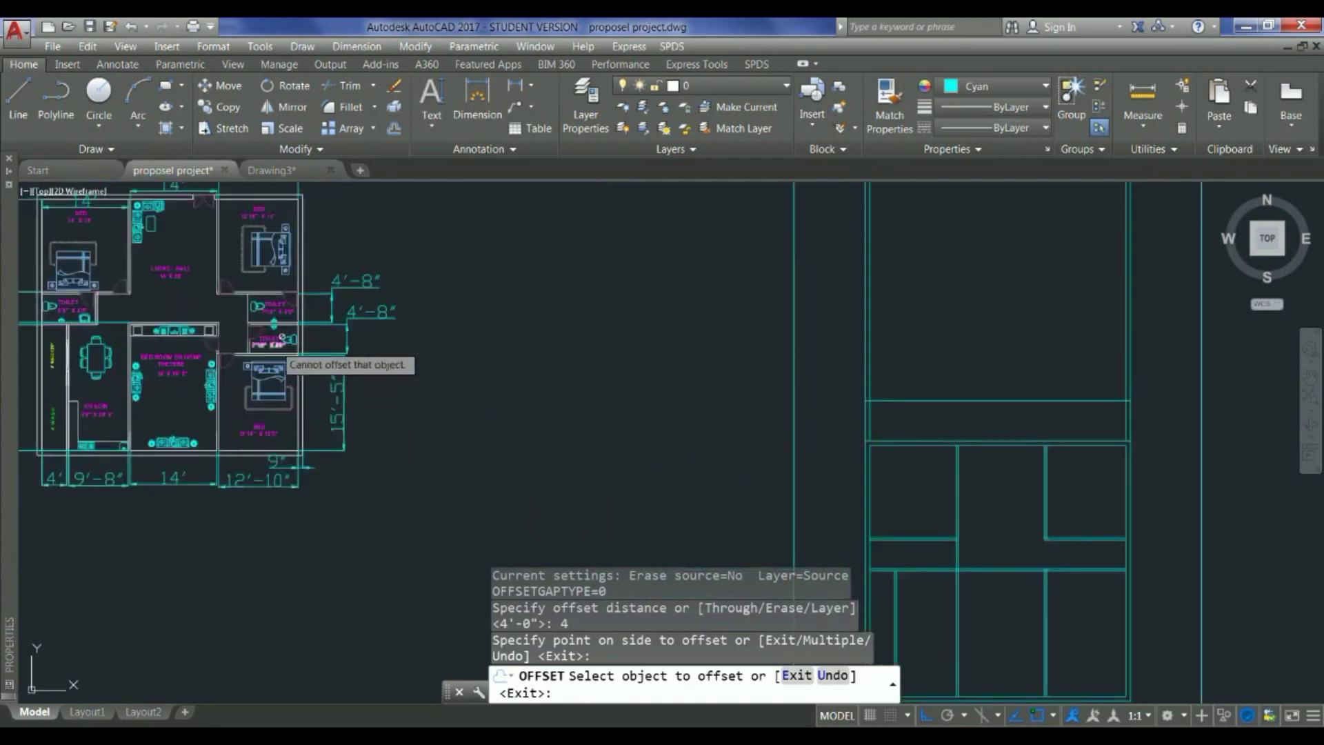
click(286, 361)
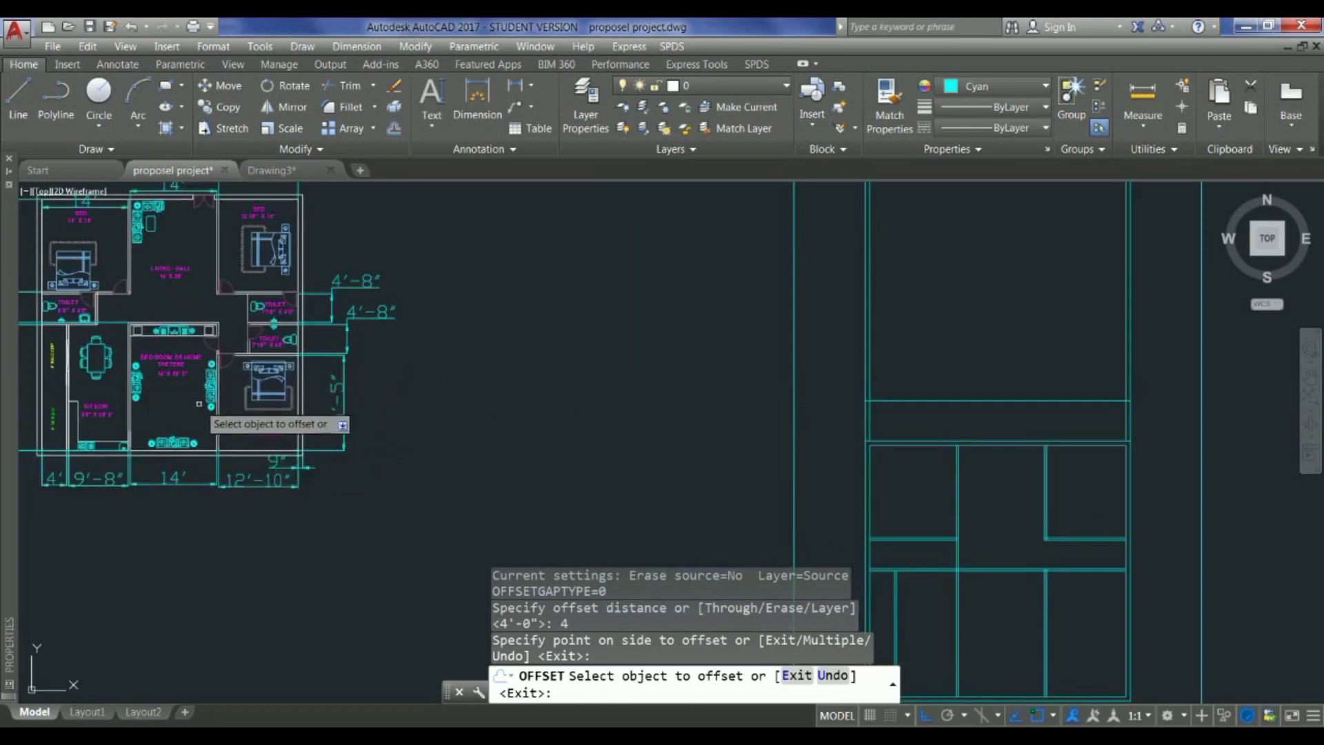
scroll(213, 393, down, 2)
scroll(273, 394, up, 2)
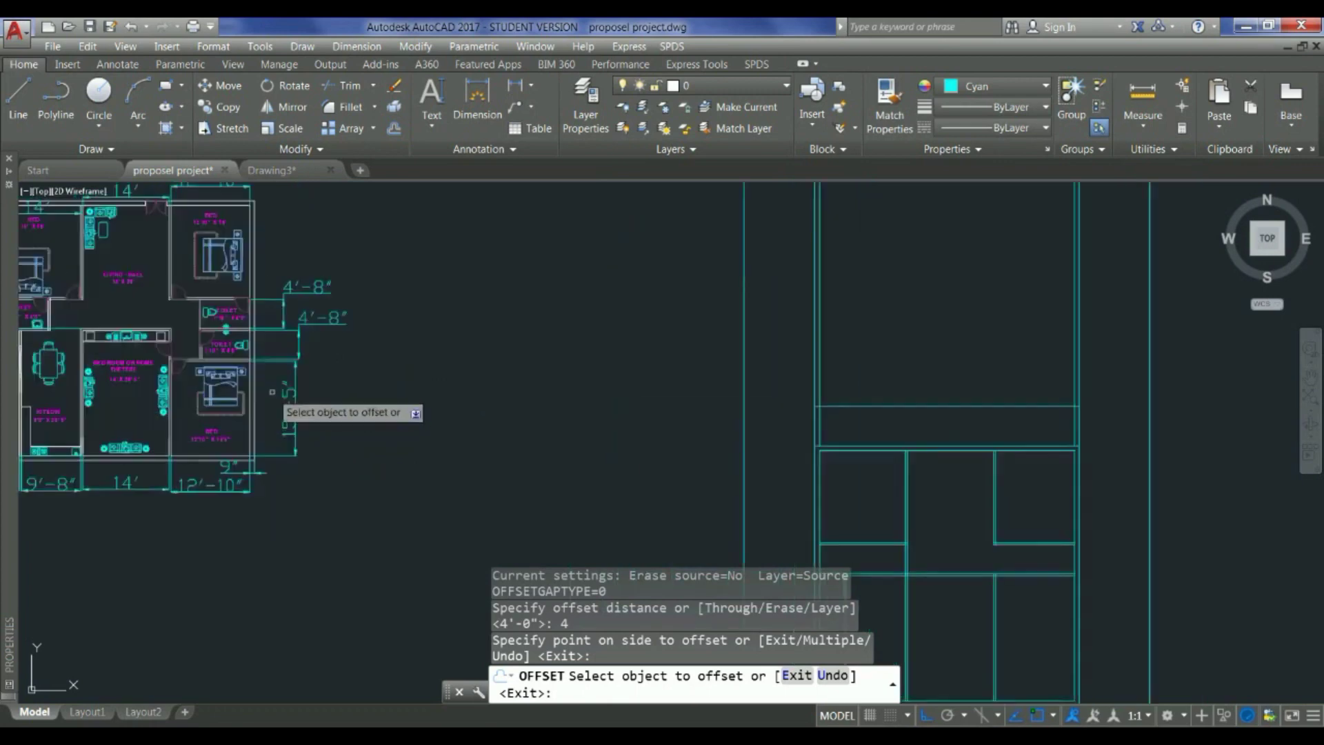
click(221, 342)
scroll(221, 342, up, 3)
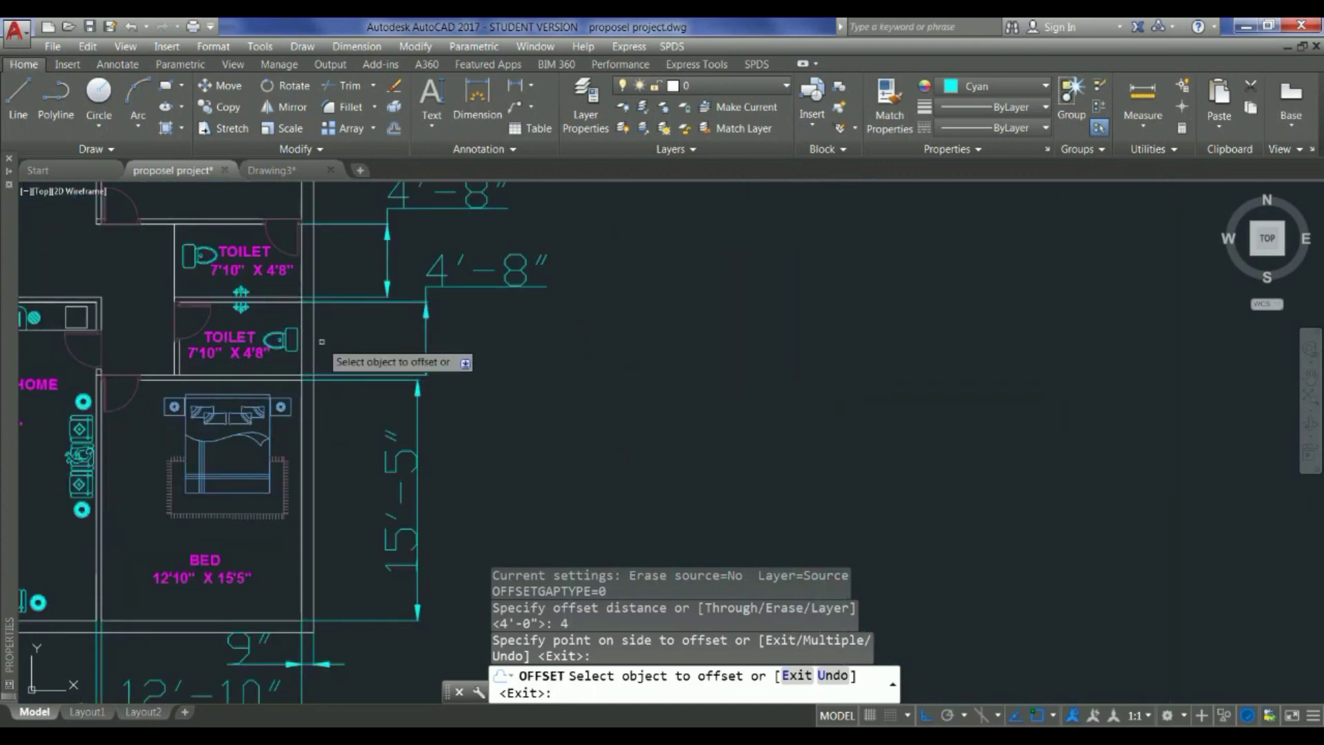
scroll(321, 341, down, 2)
scroll(179, 386, down, 2)
scroll(478, 436, up, 4)
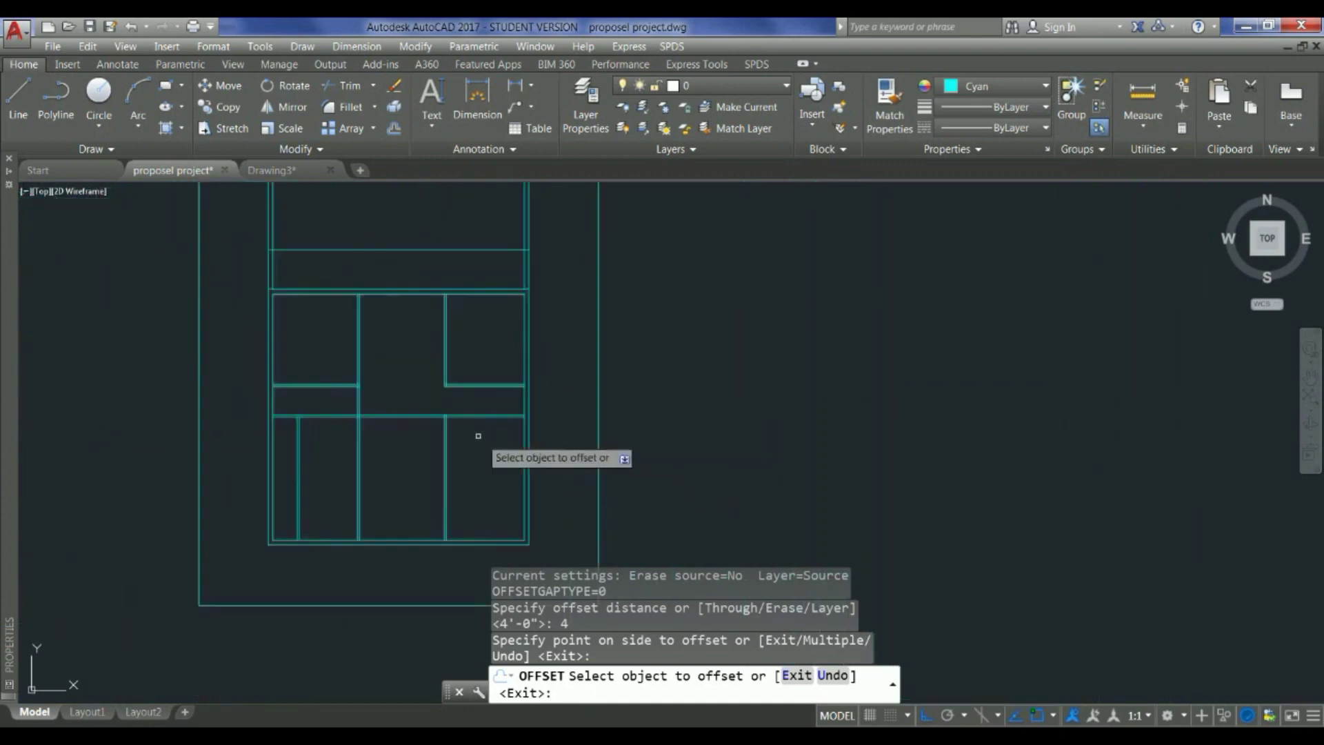
scroll(520, 417, down, 3)
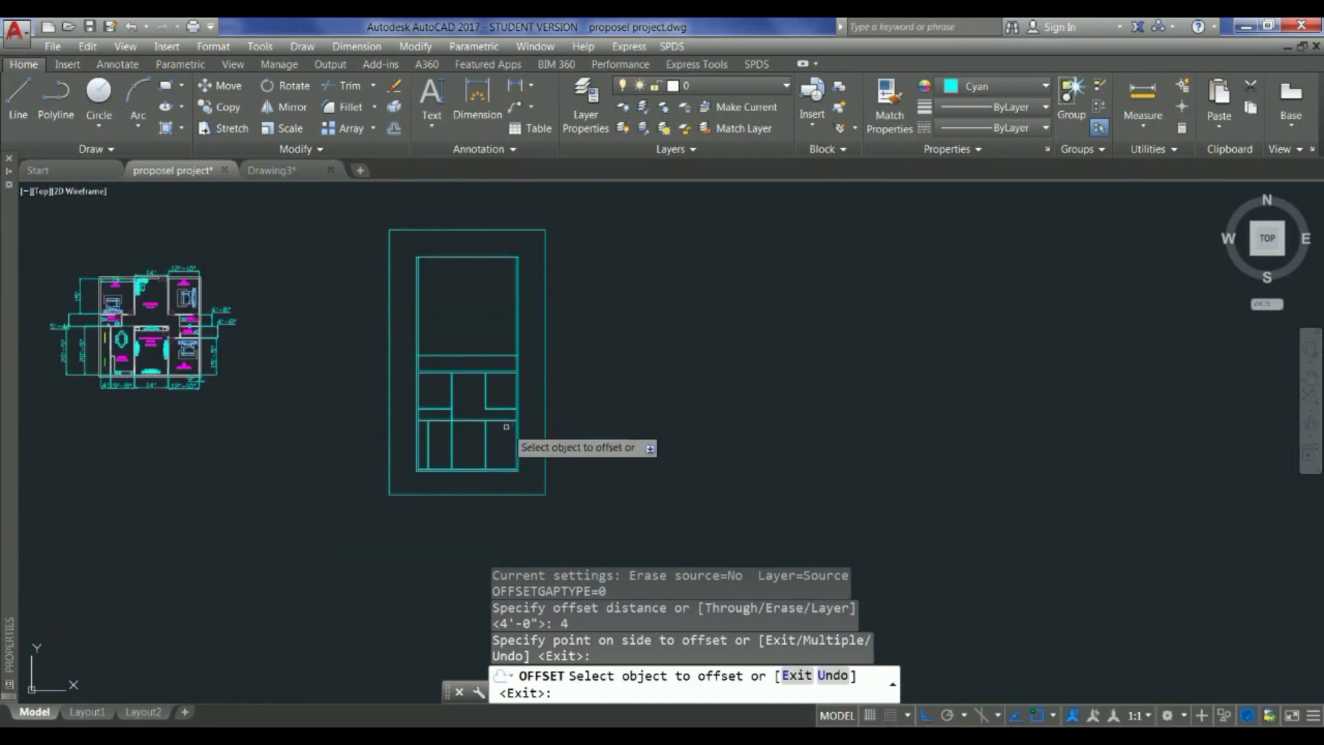
scroll(507, 426, up, 4)
click(502, 410)
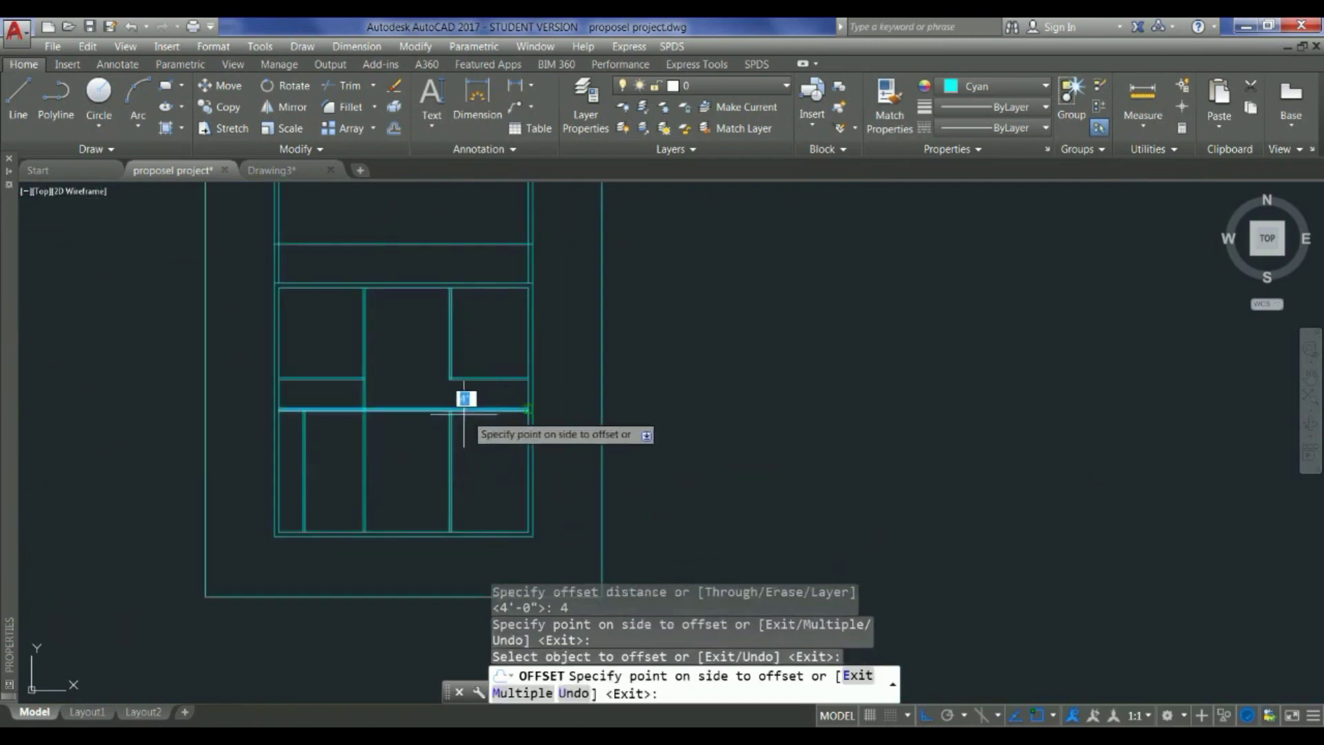
scroll(461, 396, up, 4)
key(Escape)
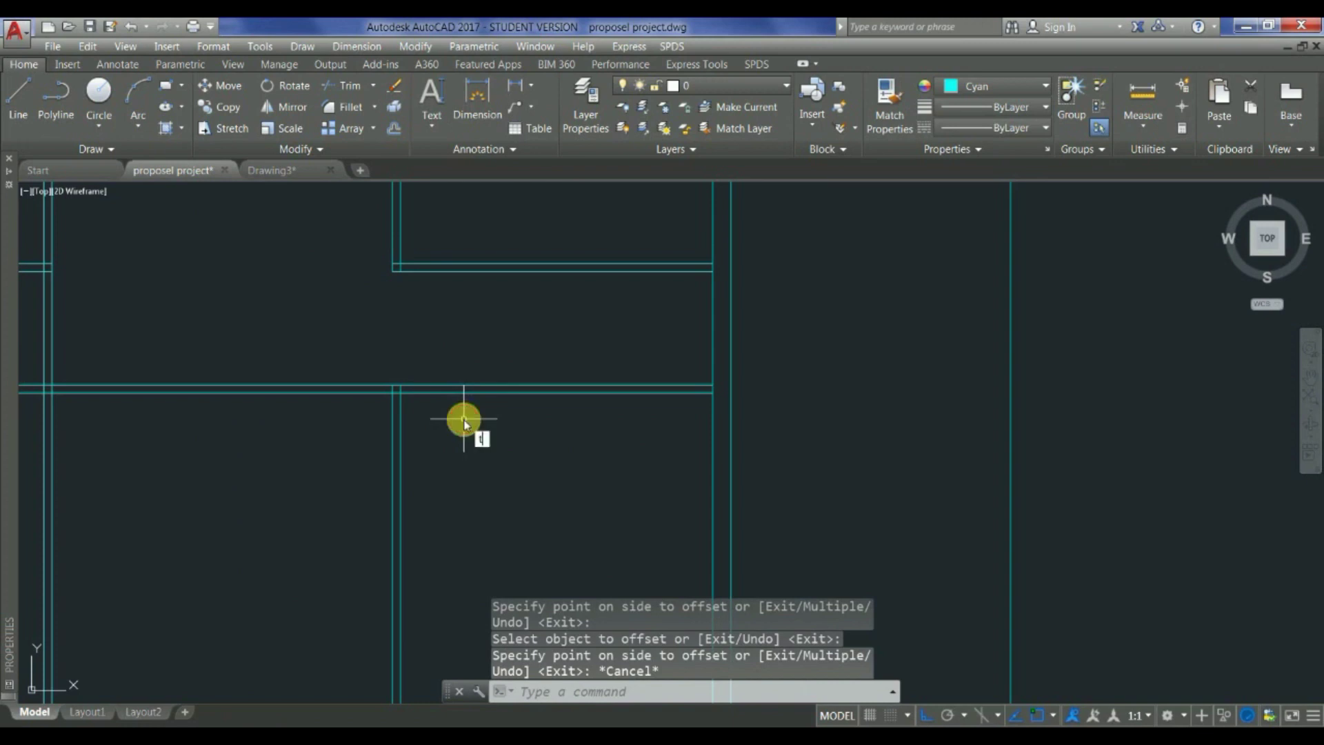
Step: Trim the lower cross wall's underside line between the two faces of the right vertical partition
key(Return)
key(Return)
scroll(405, 405, up, 4)
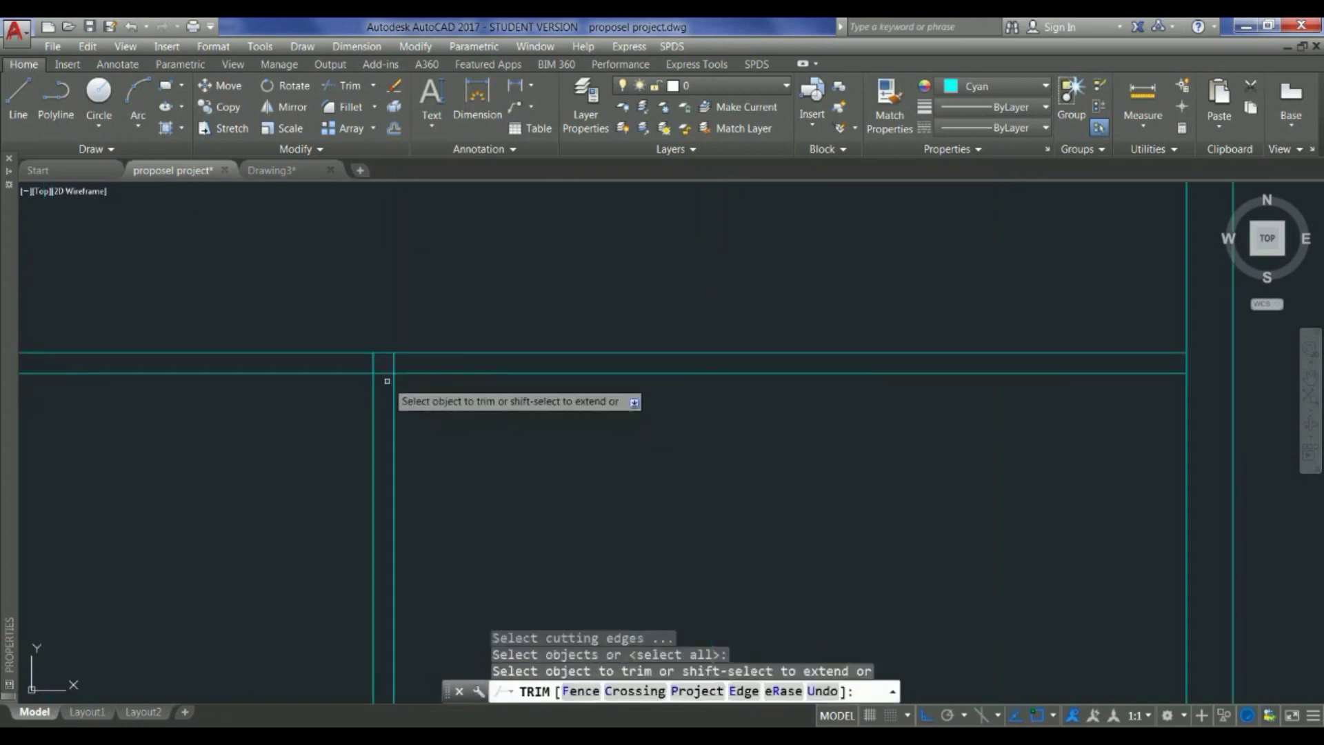
click(388, 381)
click(384, 366)
scroll(387, 370, down, 4)
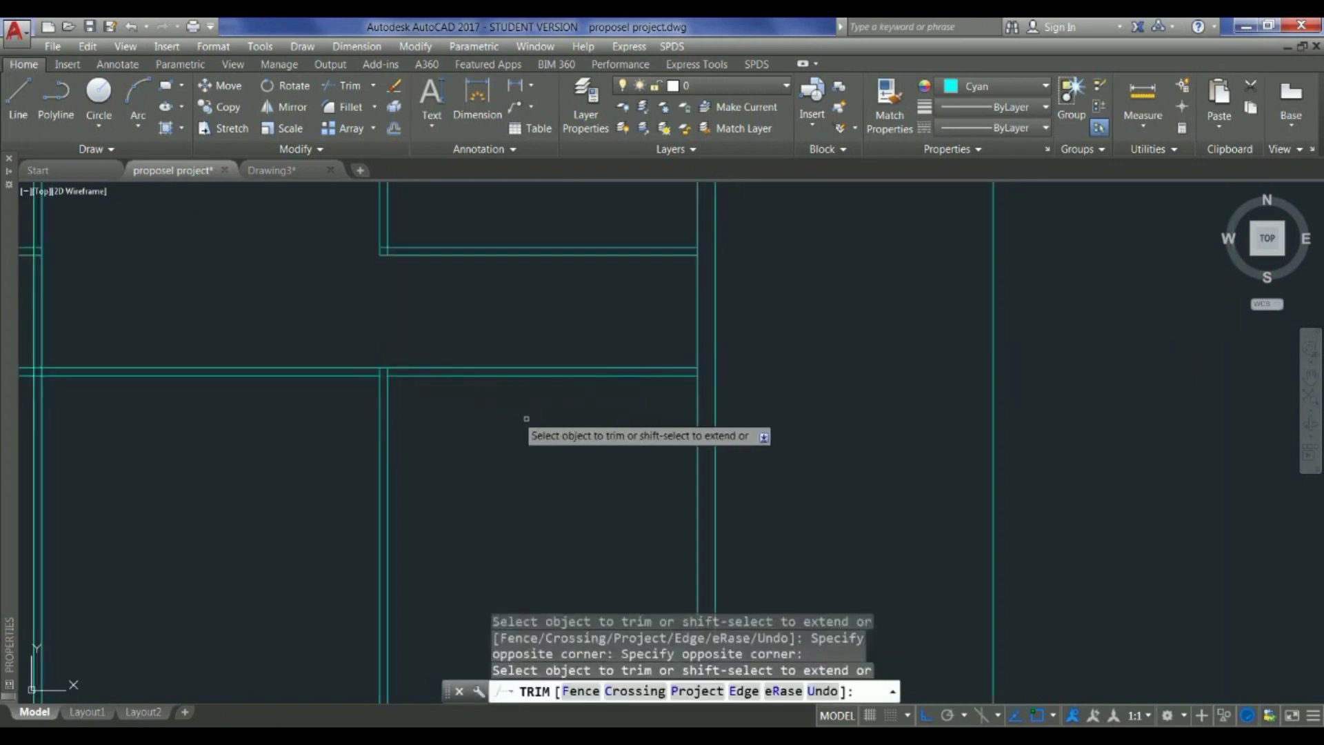
key(Escape)
Step: Offset the lower cross wall's underside line 4' downward in the lower right room
click(606, 414)
click(585, 372)
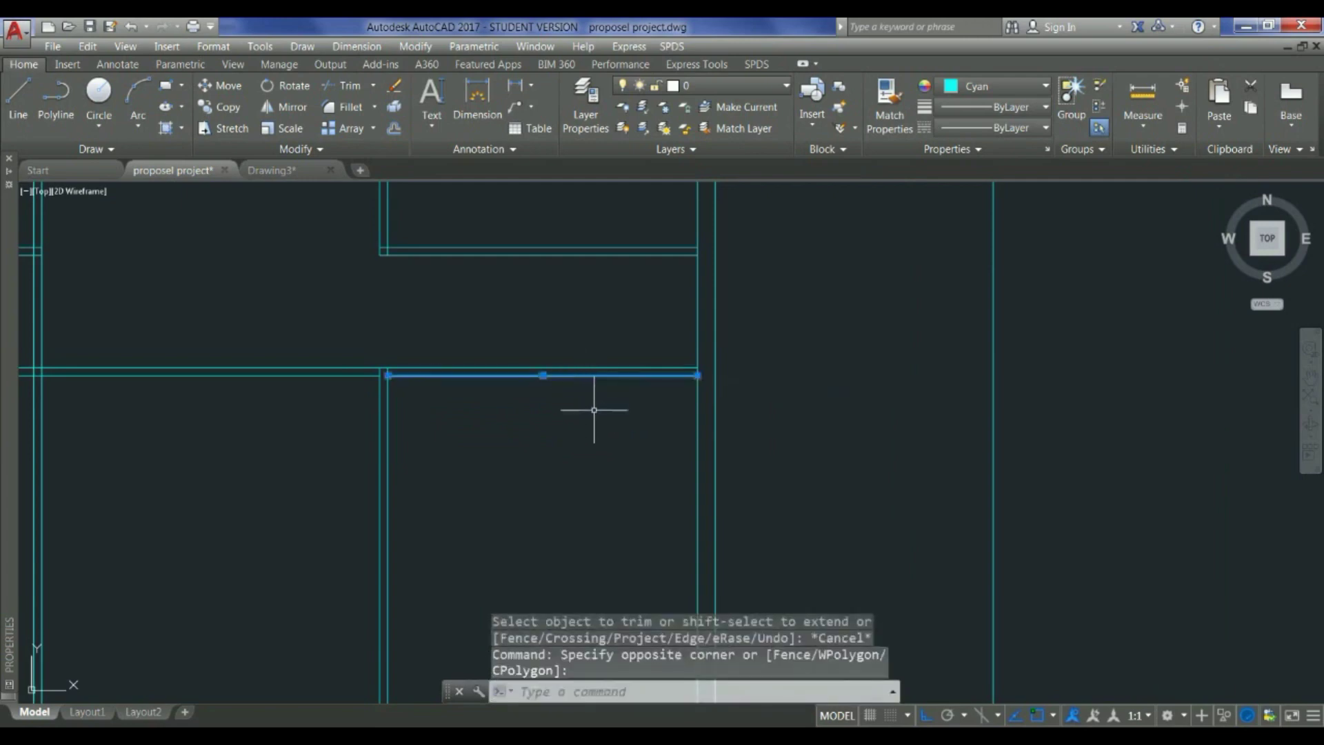
key(Return)
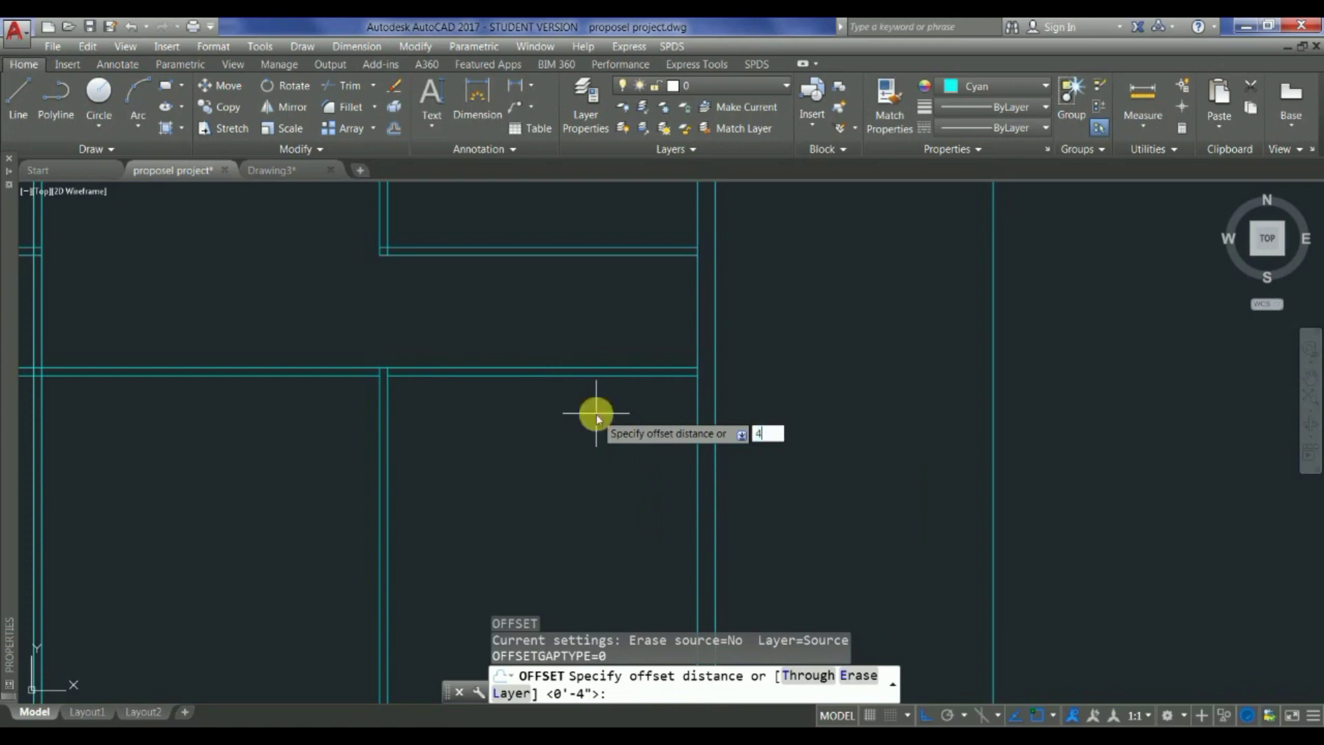
key(Return)
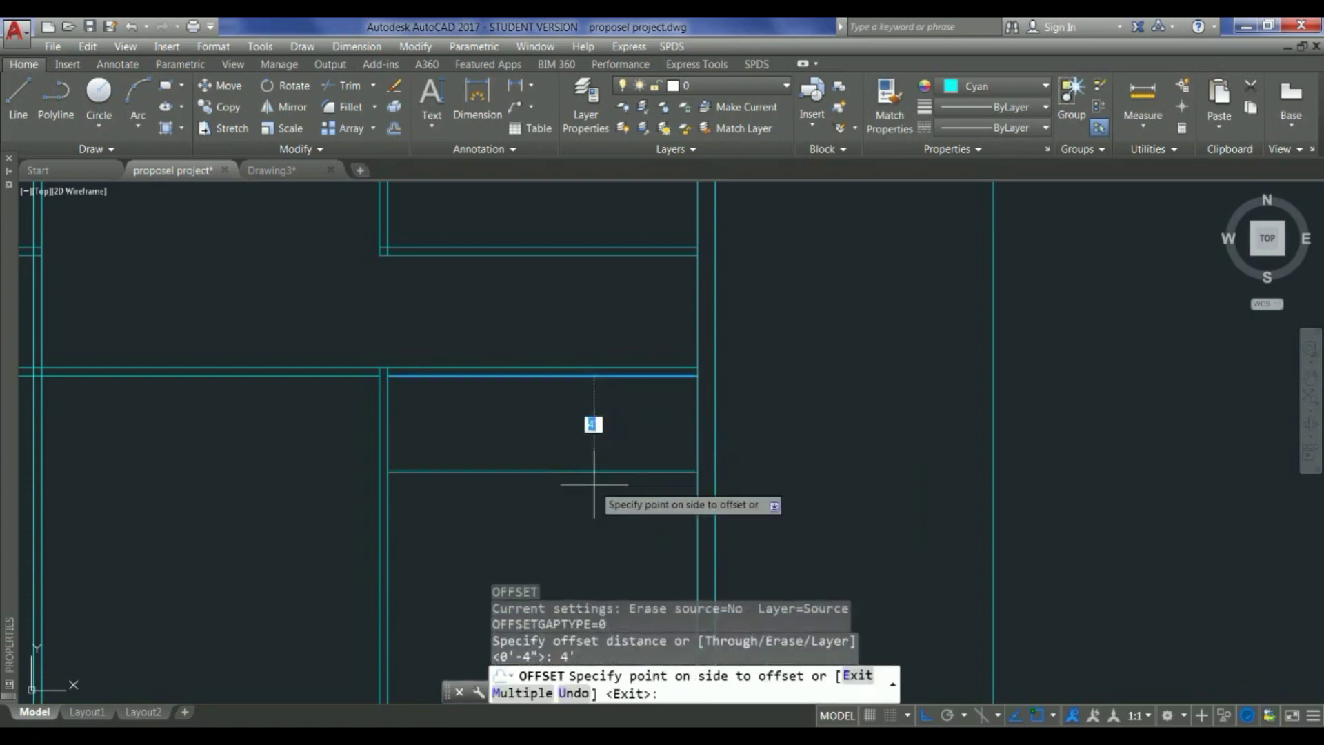
click(638, 450)
Step: Check the toilet and bedroom sizes on the reference plan's right side against the new plan
scroll(637, 446, down, 4)
scroll(638, 447, down, 5)
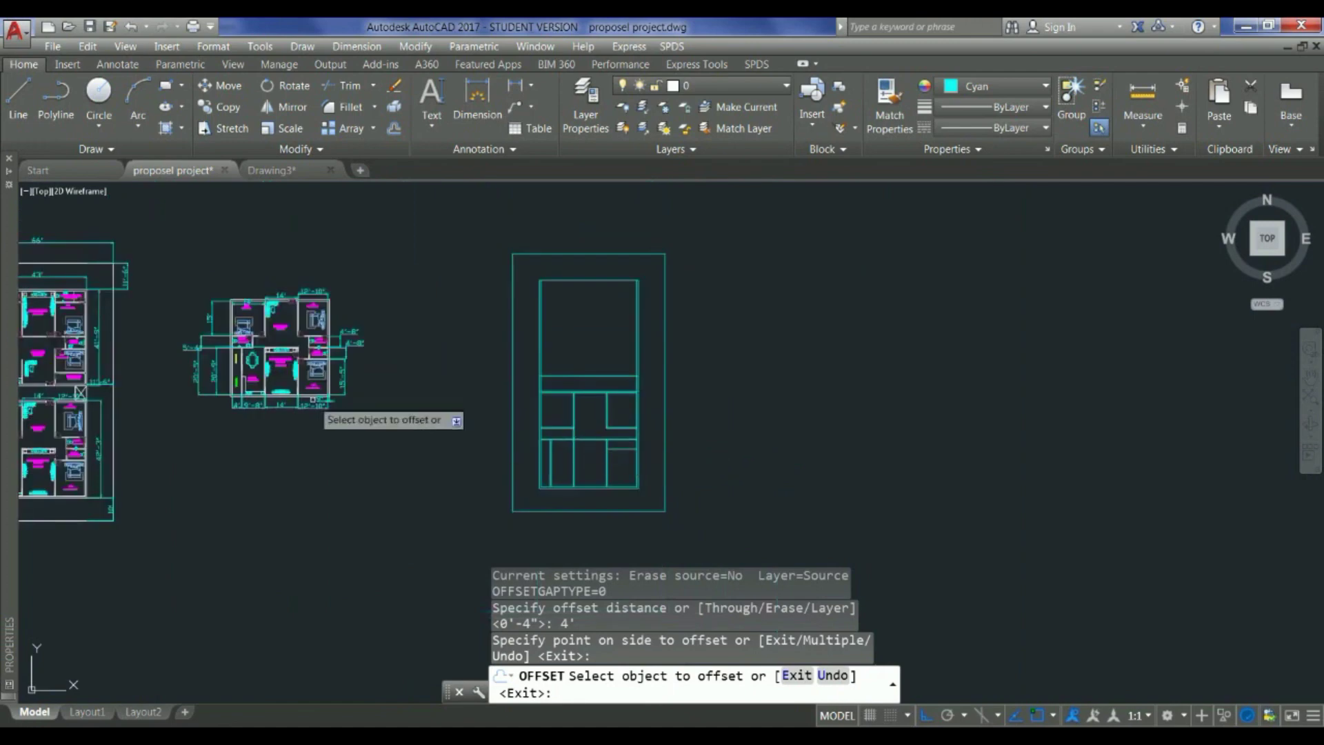
scroll(301, 362, up, 8)
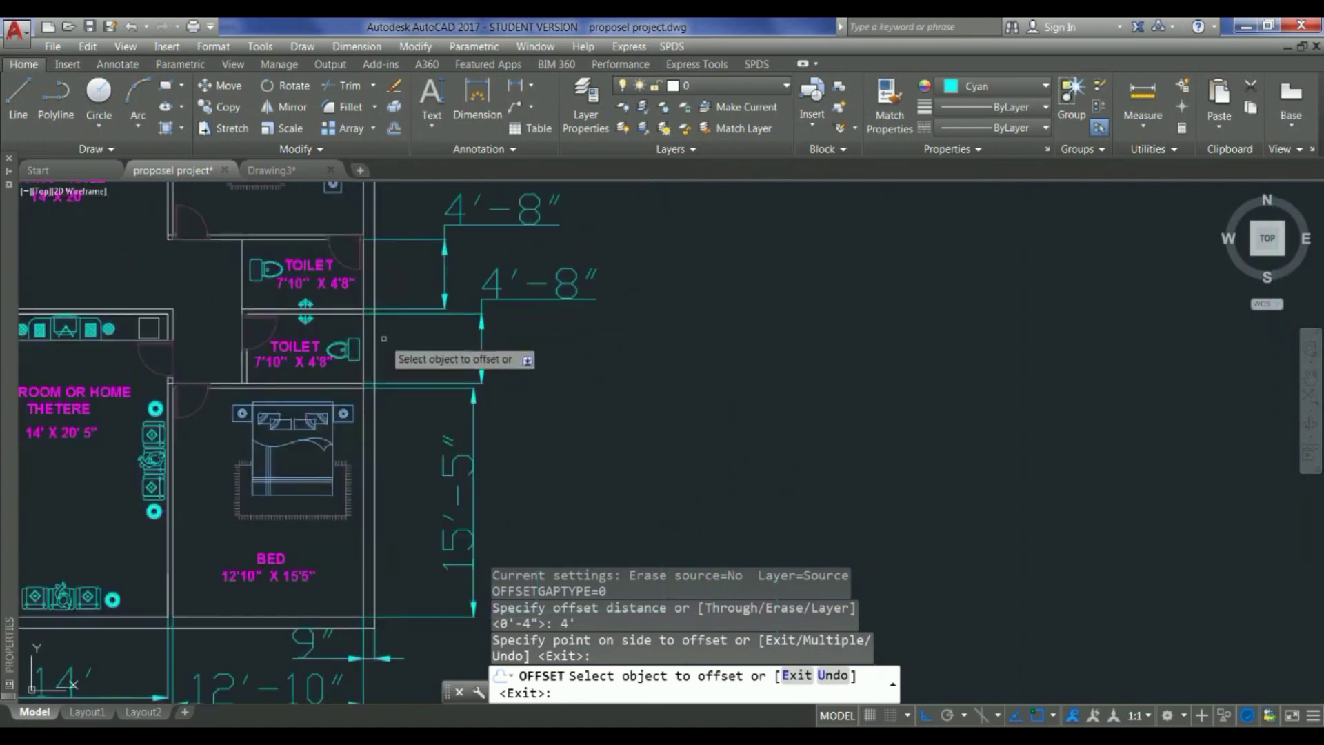
scroll(313, 333, down, 6)
scroll(316, 373, up, 3)
scroll(316, 373, down, 5)
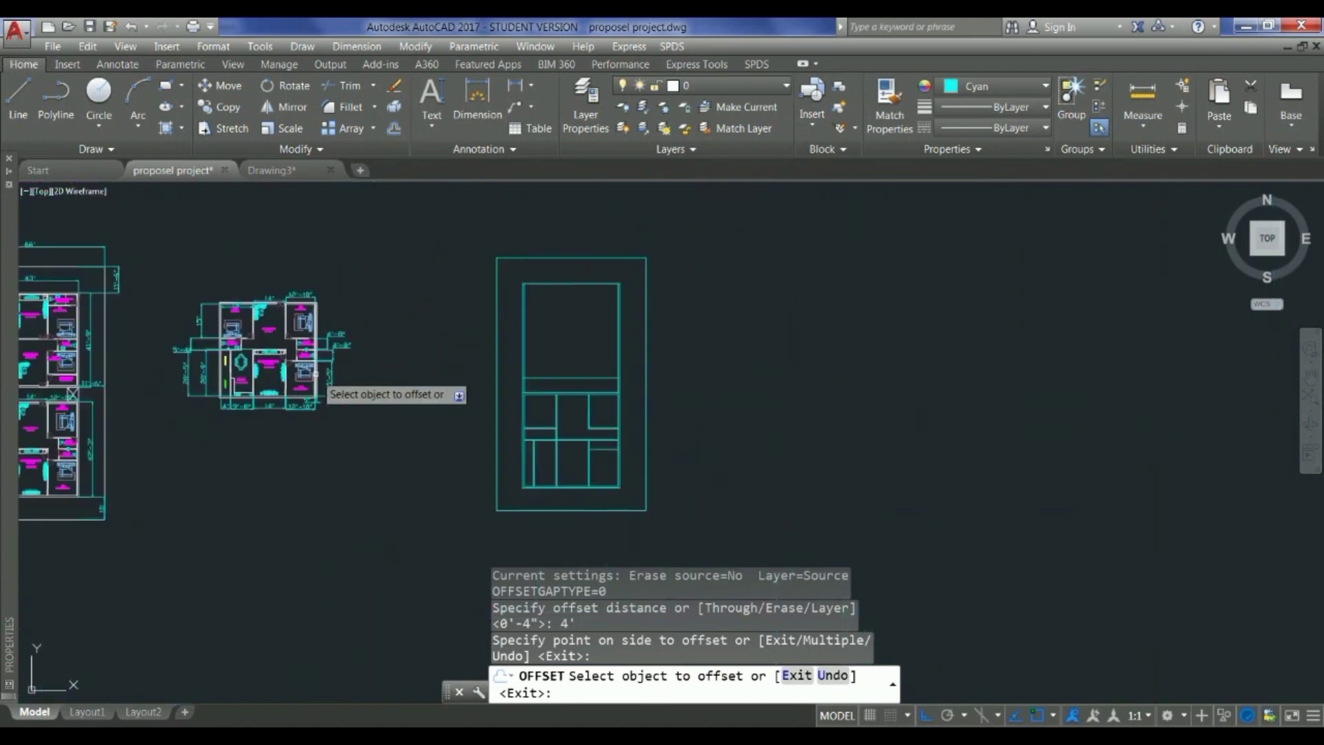
scroll(612, 460, up, 4)
Step: Offset the new horizontal line in the lower right room 8" downward
key(Escape)
click(606, 458)
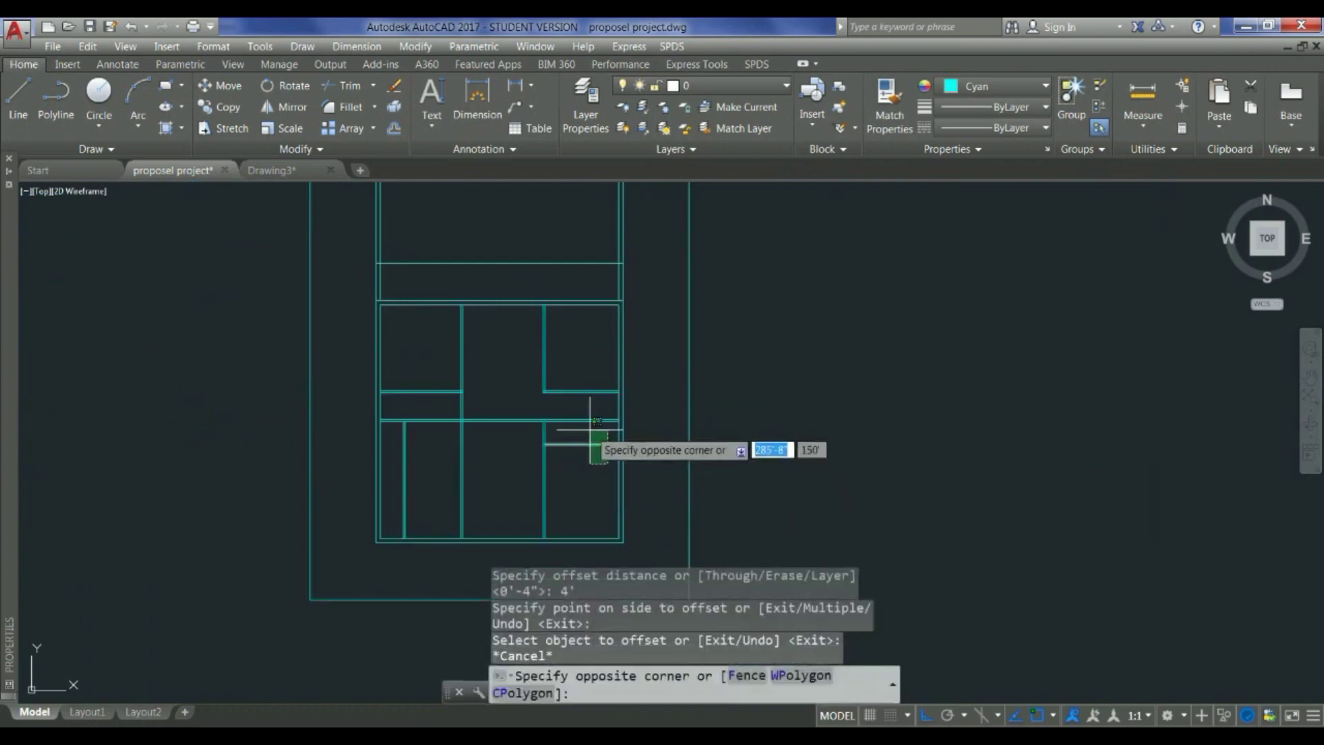
click(589, 429)
key(Return)
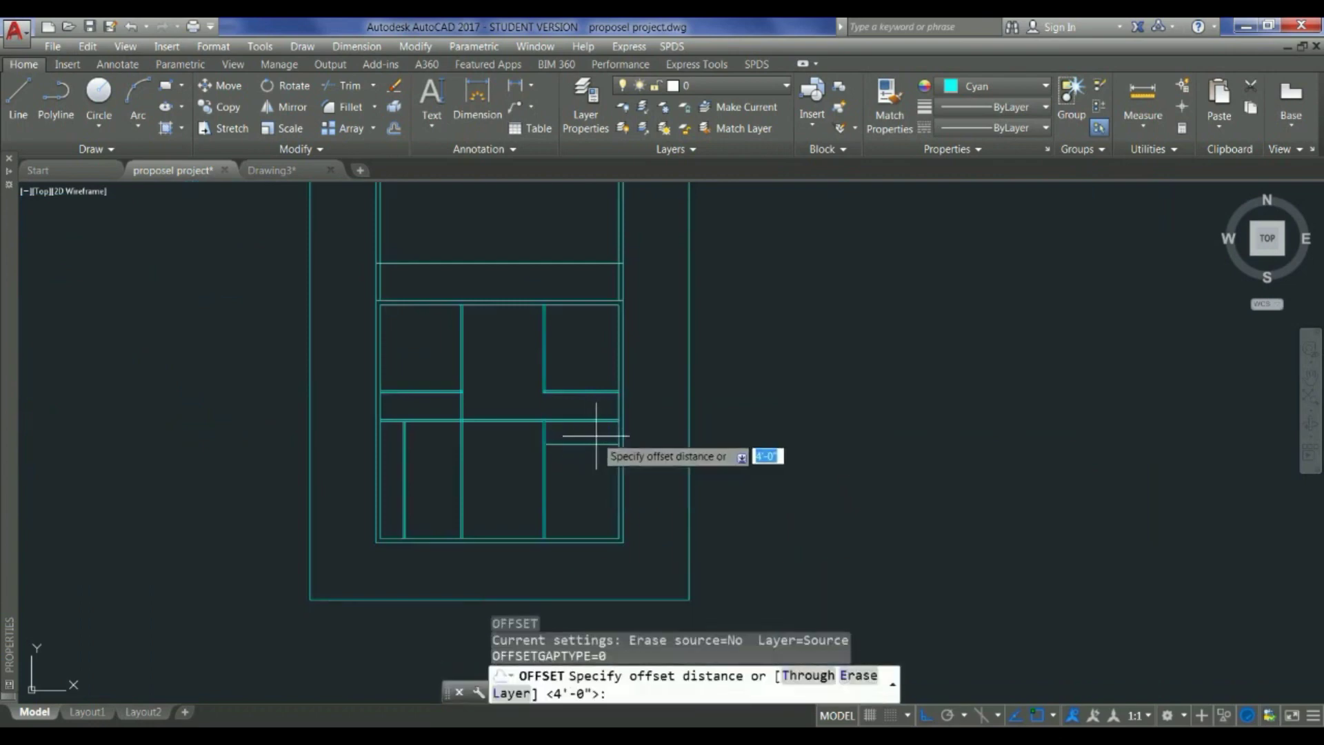
key(Return)
click(611, 472)
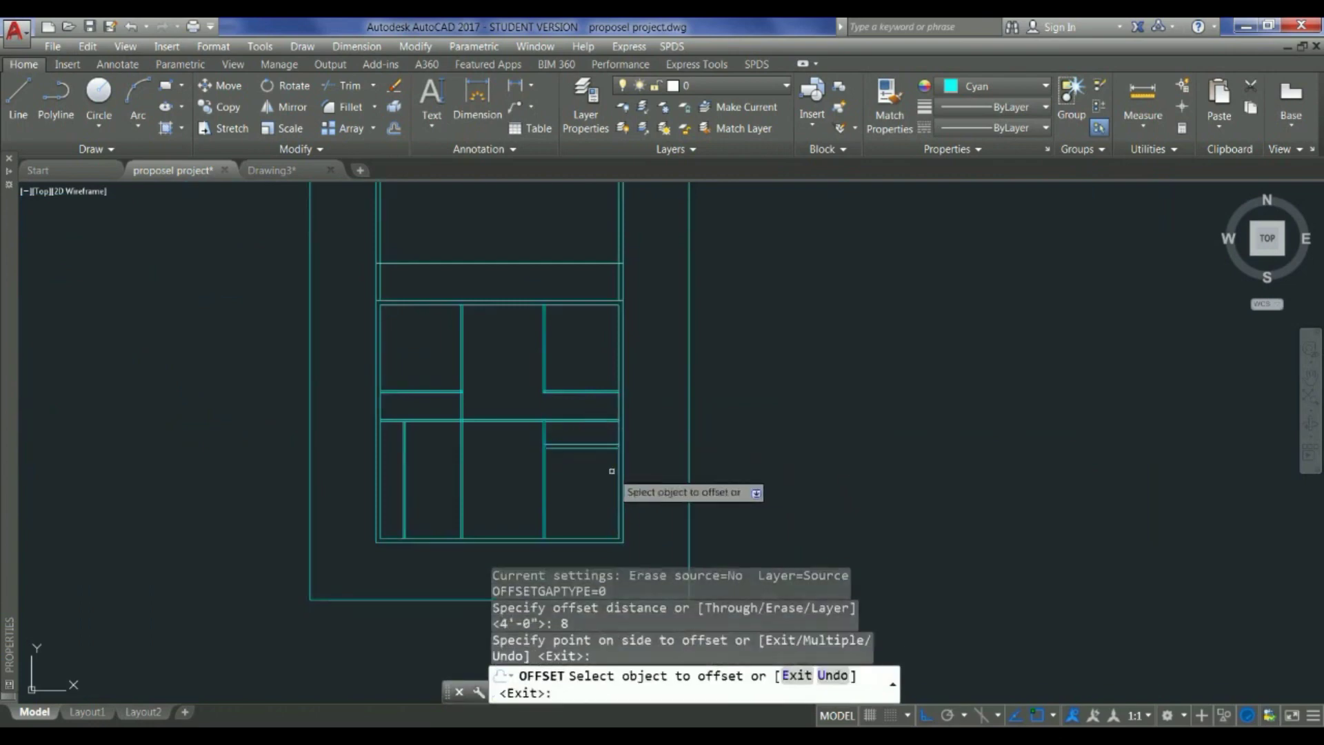
key(Escape)
Step: Erase the upper of the two new horizontal lines in the lower right room
scroll(604, 458, up, 4)
click(605, 417)
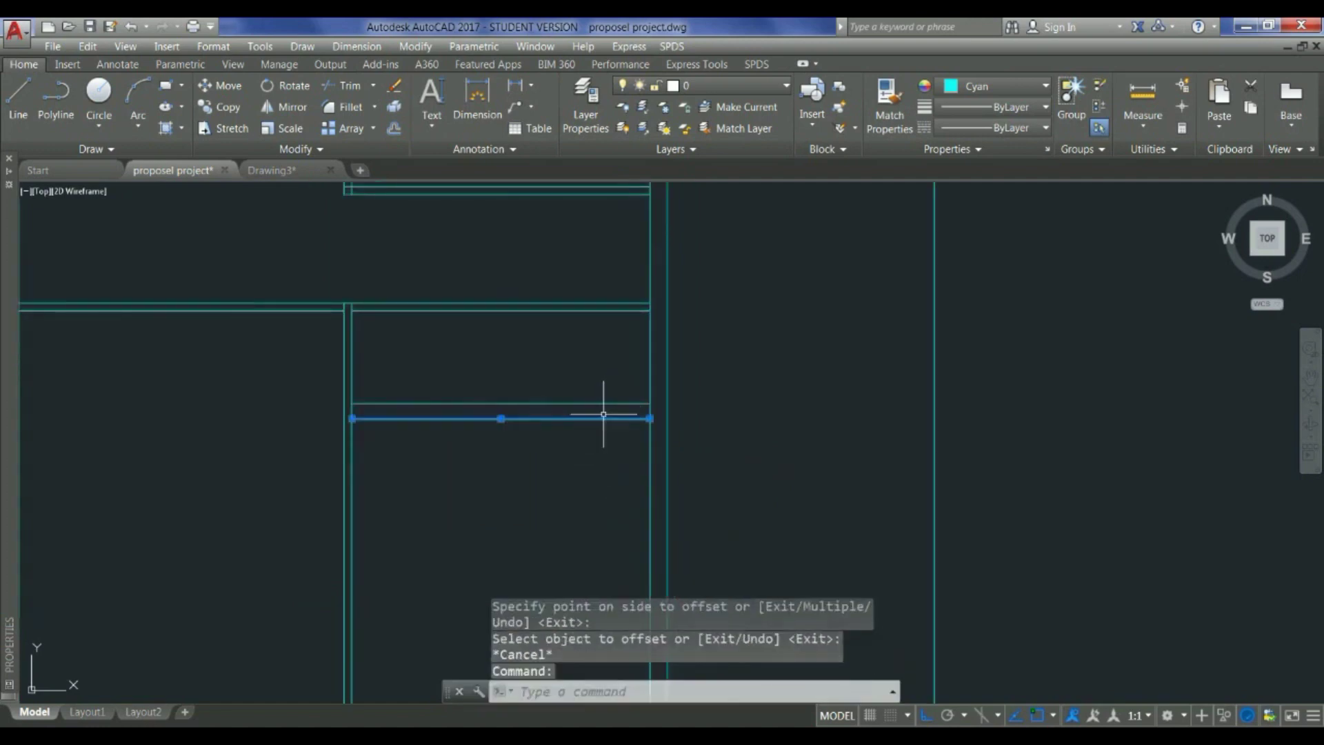
click(606, 396)
key(Escape)
click(600, 413)
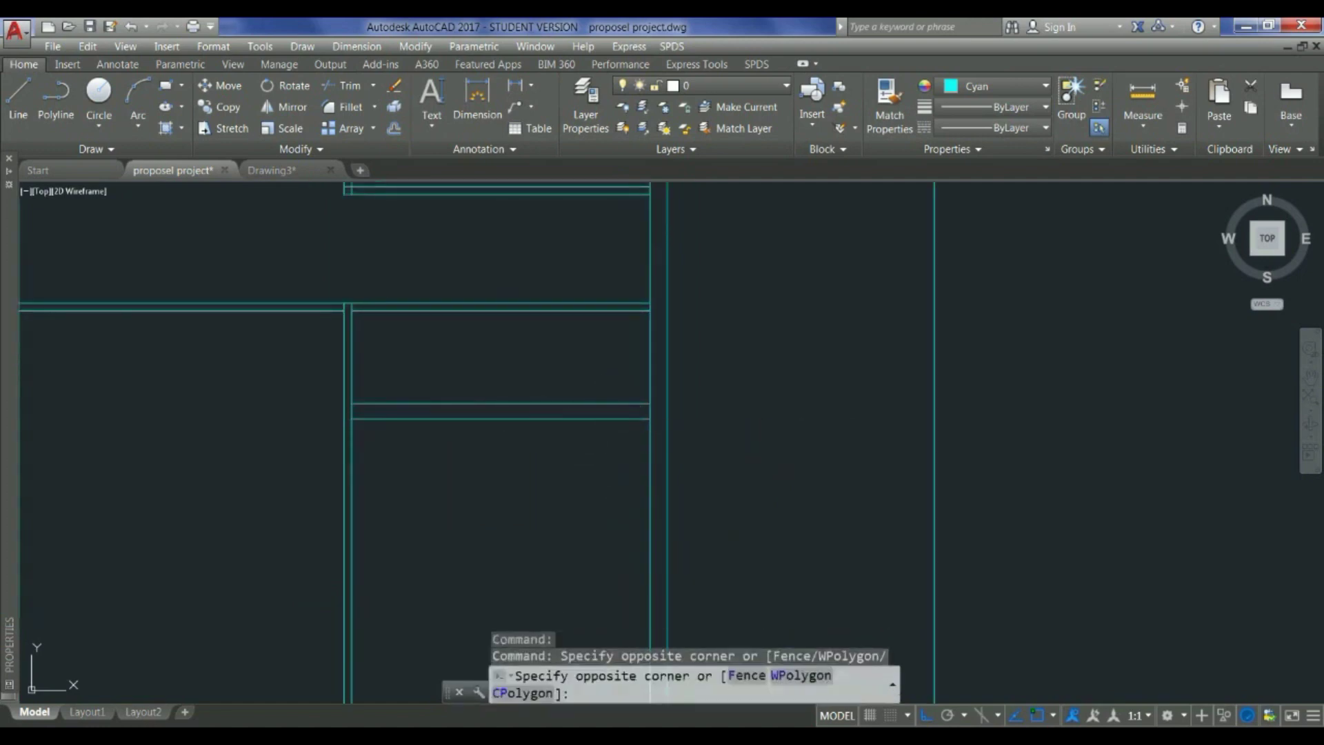
click(583, 379)
key(Delete)
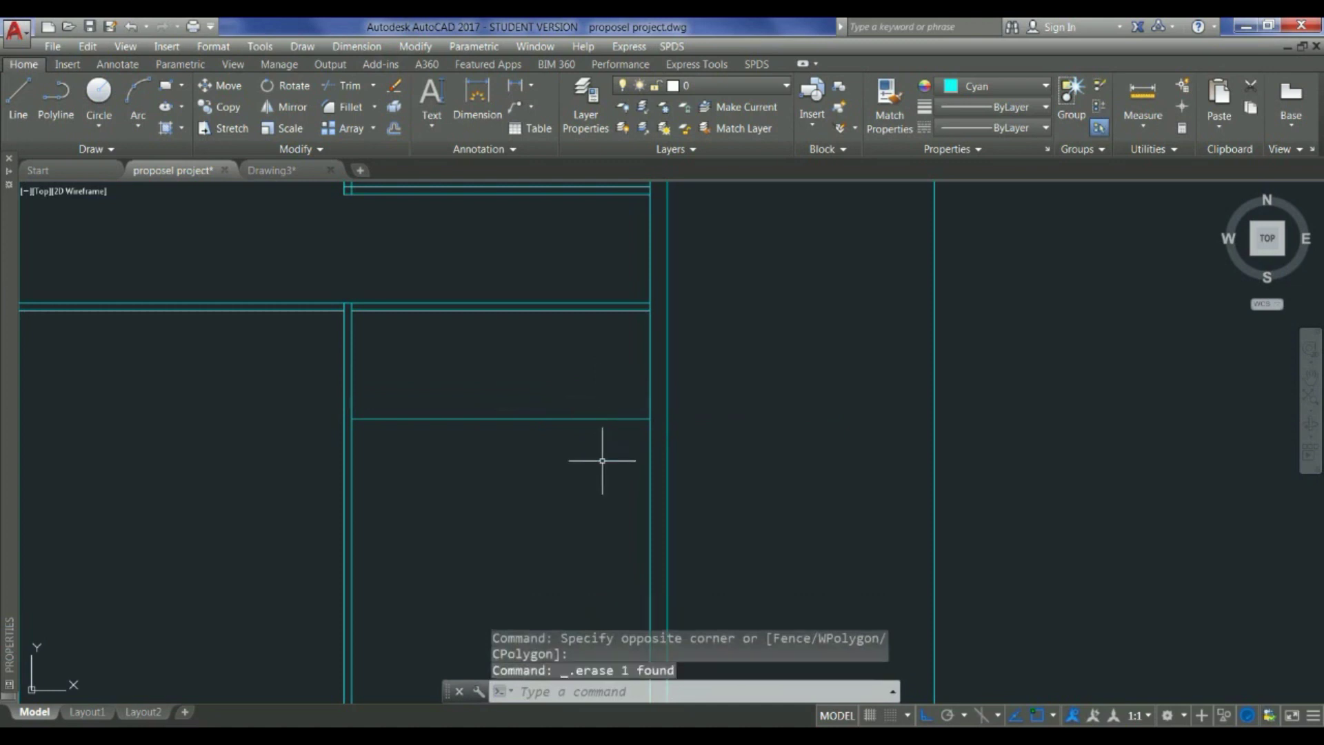
Step: Offset the remaining horizontal line in the lower right room 4" downward to form the toilet's lower wall
click(603, 457)
click(561, 354)
key(Return)
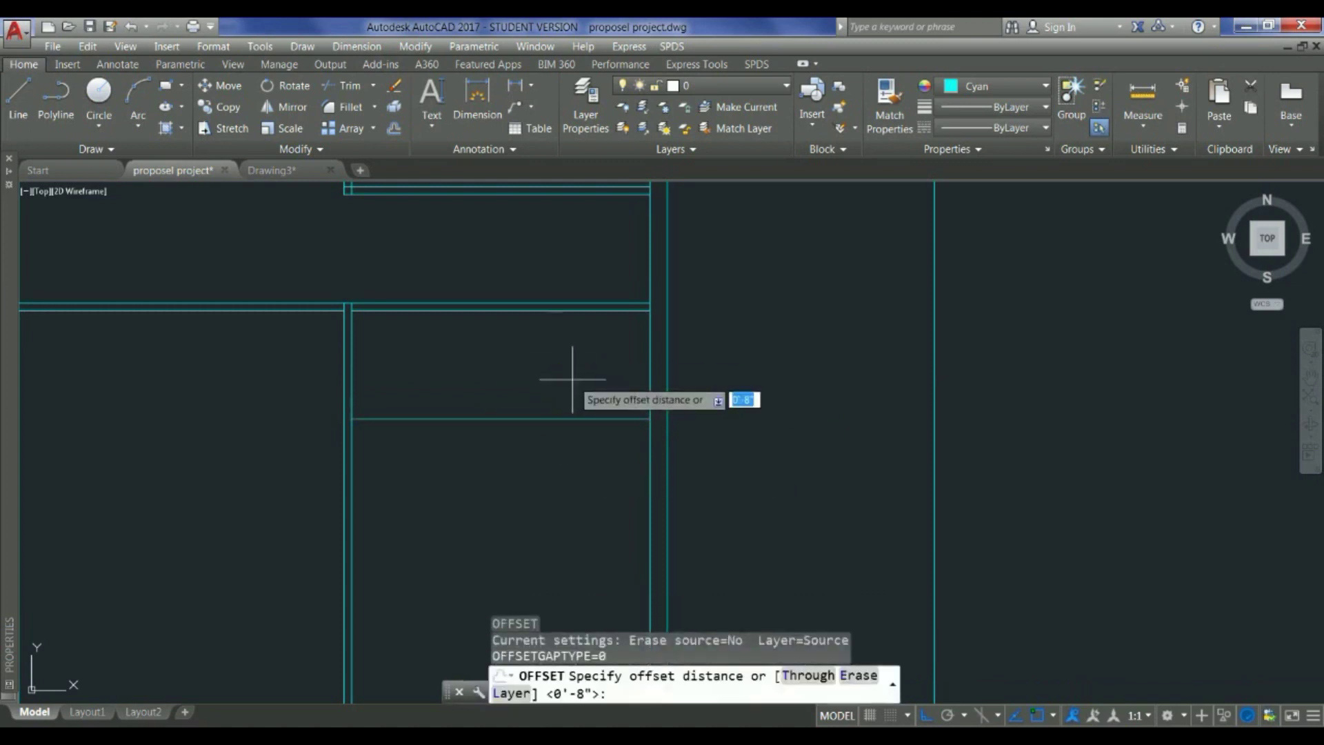
key(Return)
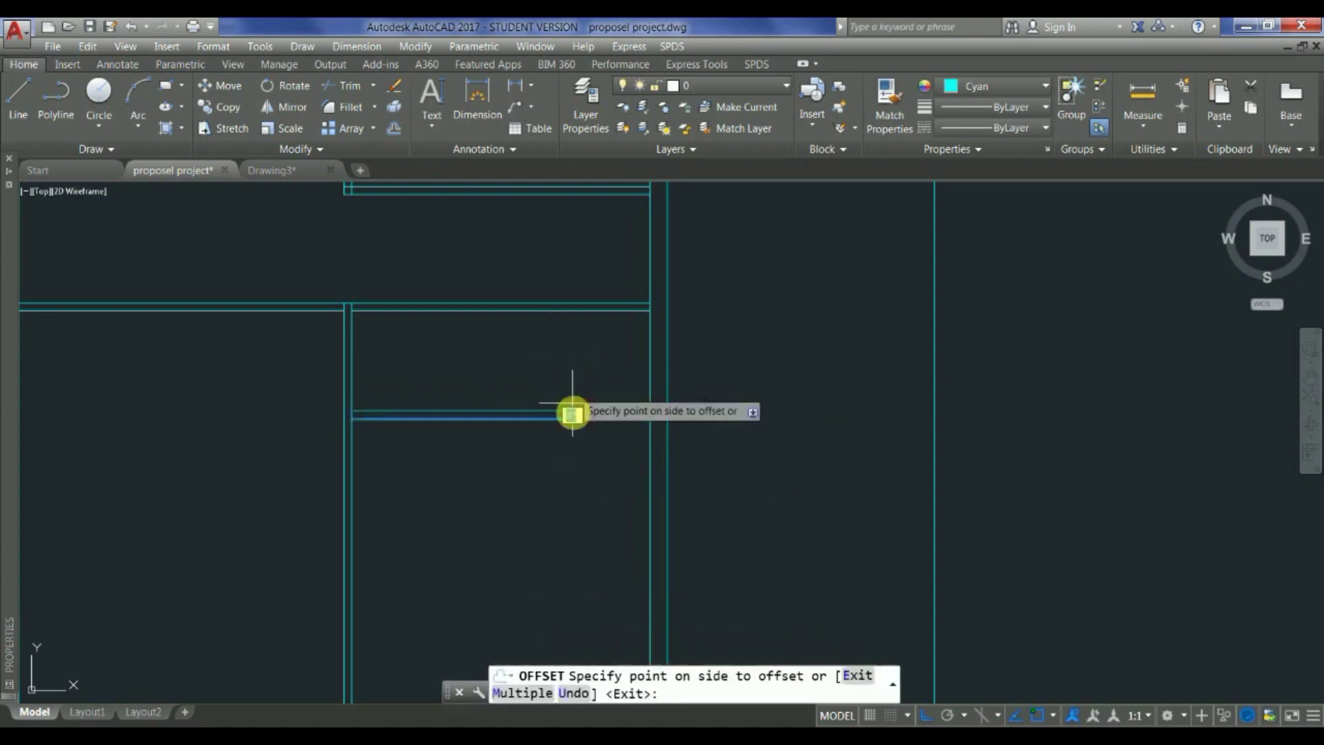
click(575, 441)
key(Escape)
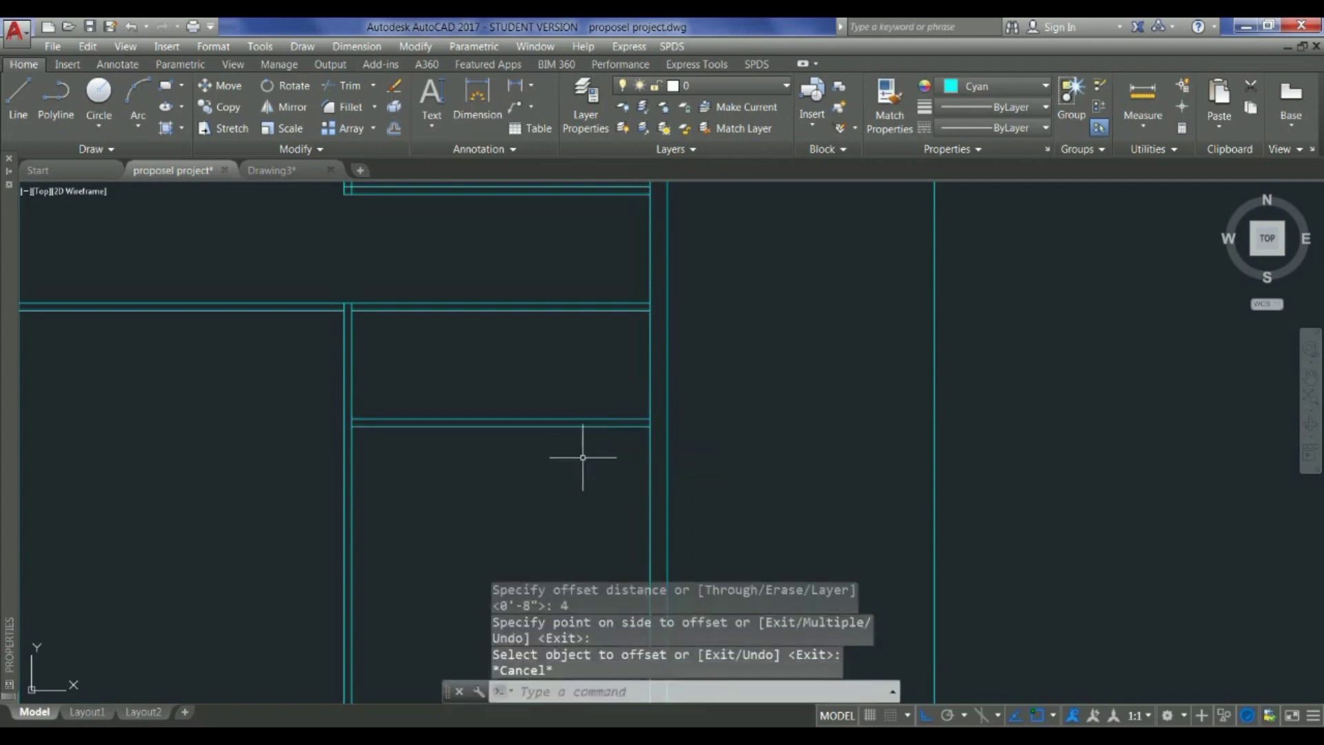
Step: Measure the lower toilet's inside width on the reference plan with a linear dimension, without placing the dimension
scroll(583, 453, down, 3)
scroll(58, 305, up, 5)
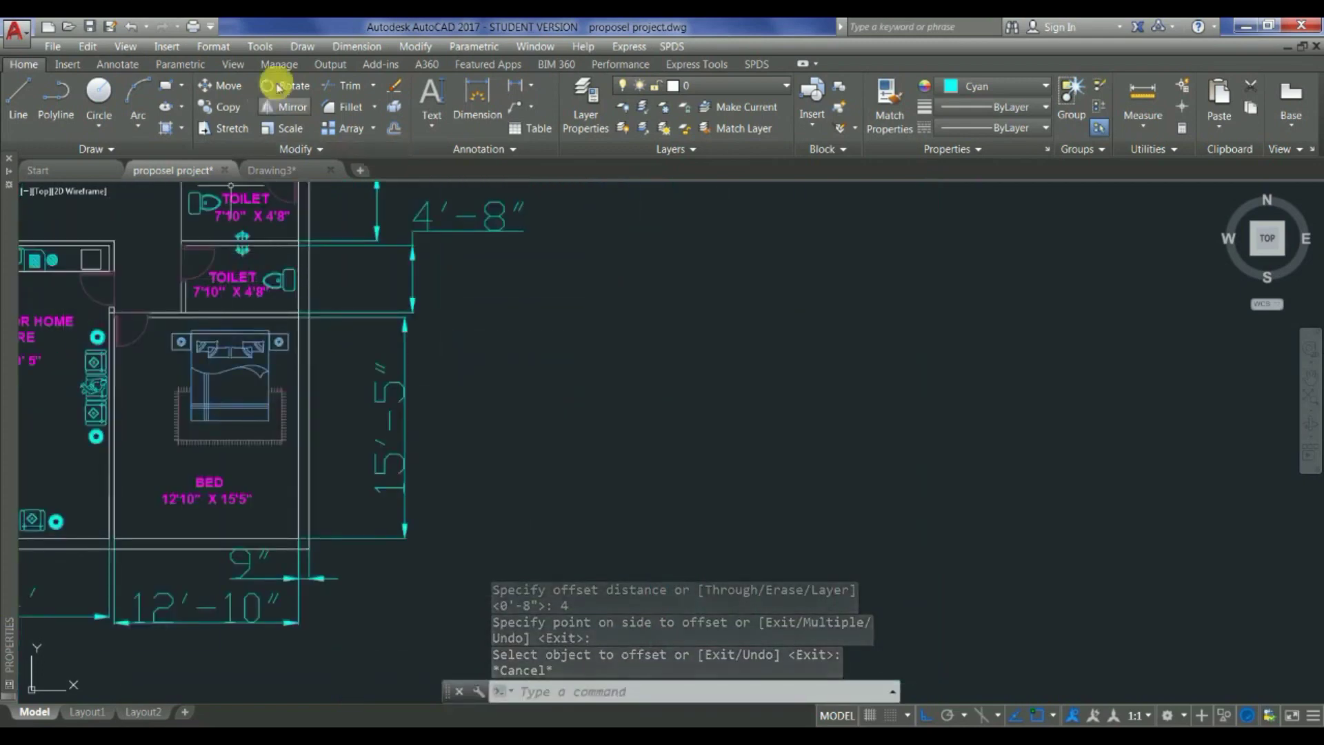
click(358, 47)
click(383, 83)
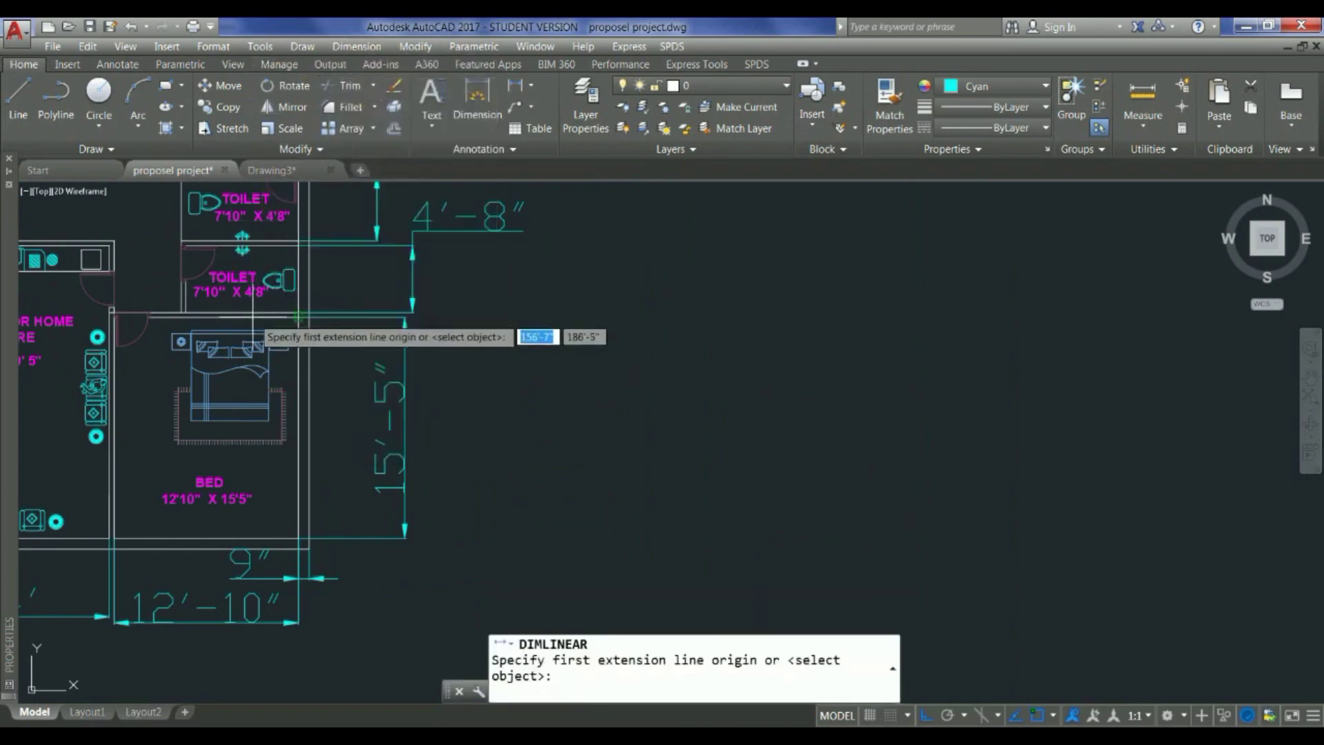
scroll(257, 325, up, 2)
scroll(321, 307, up, 5)
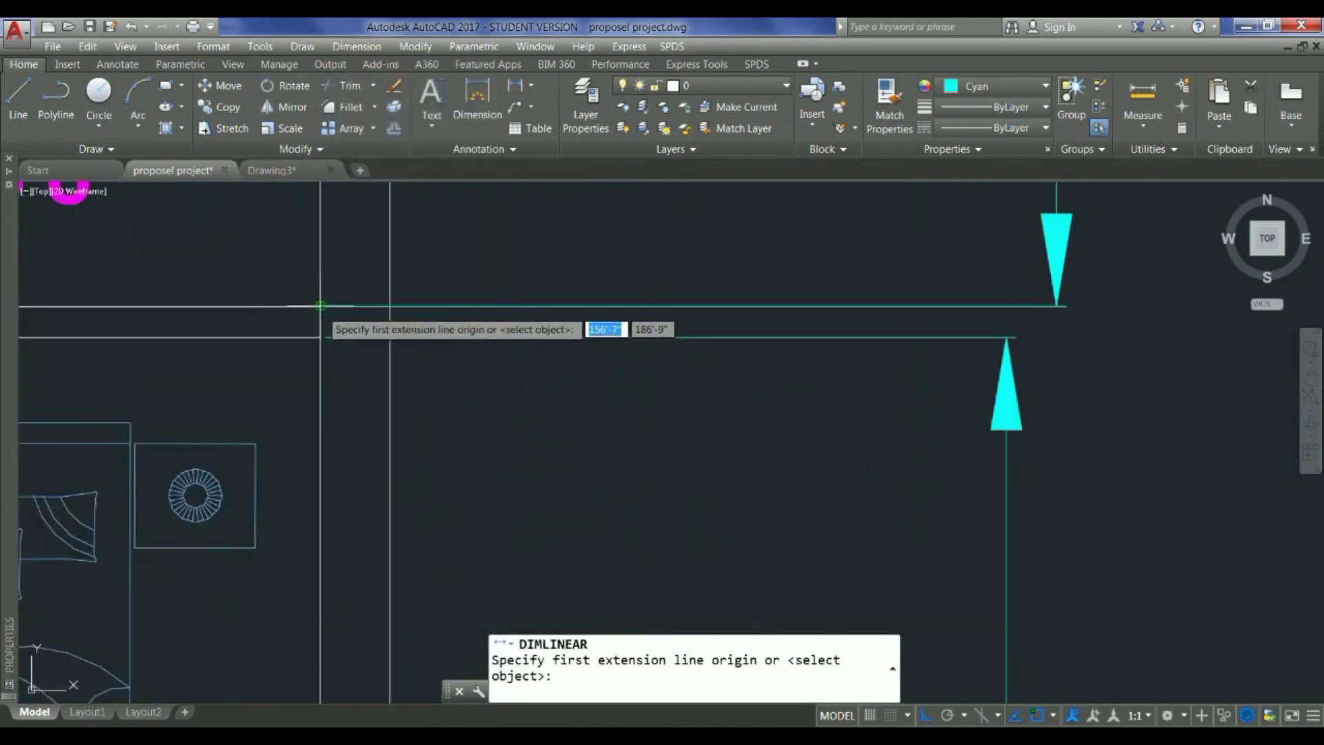
scroll(320, 305, down, 3)
click(352, 291)
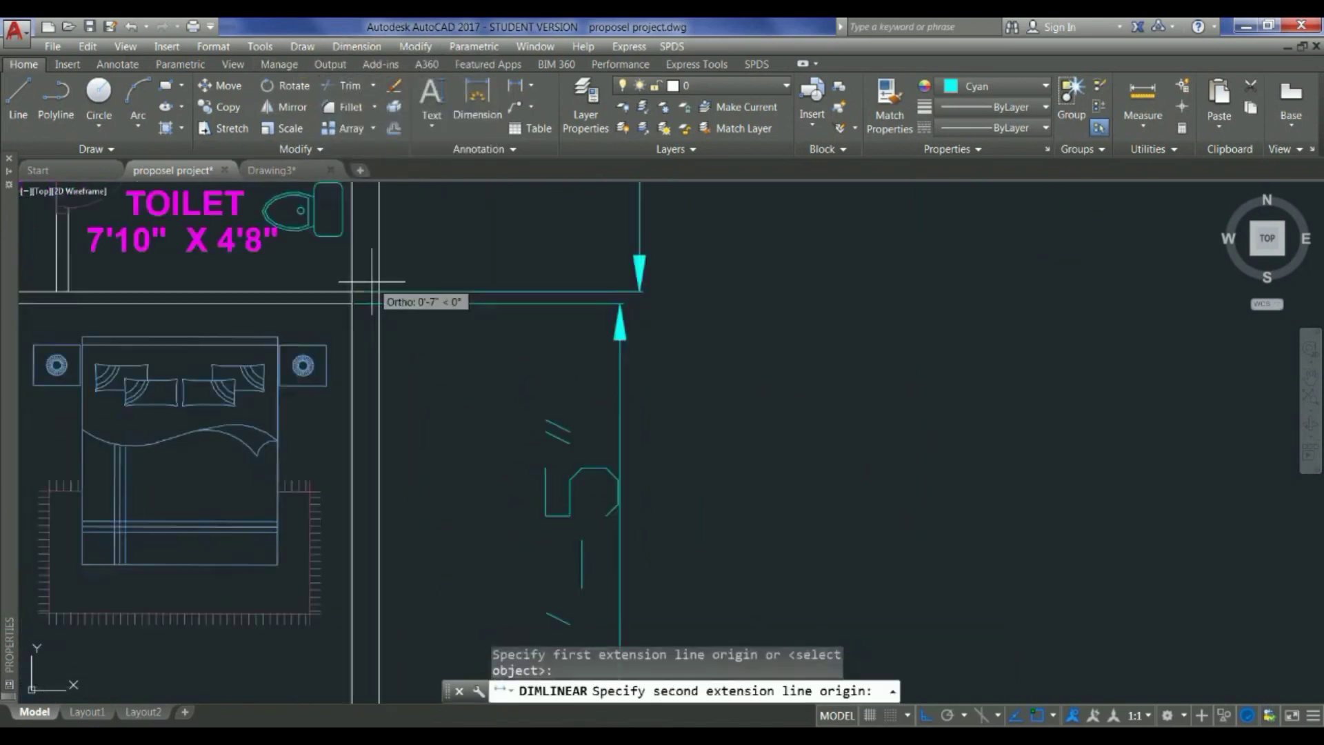
click(66, 291)
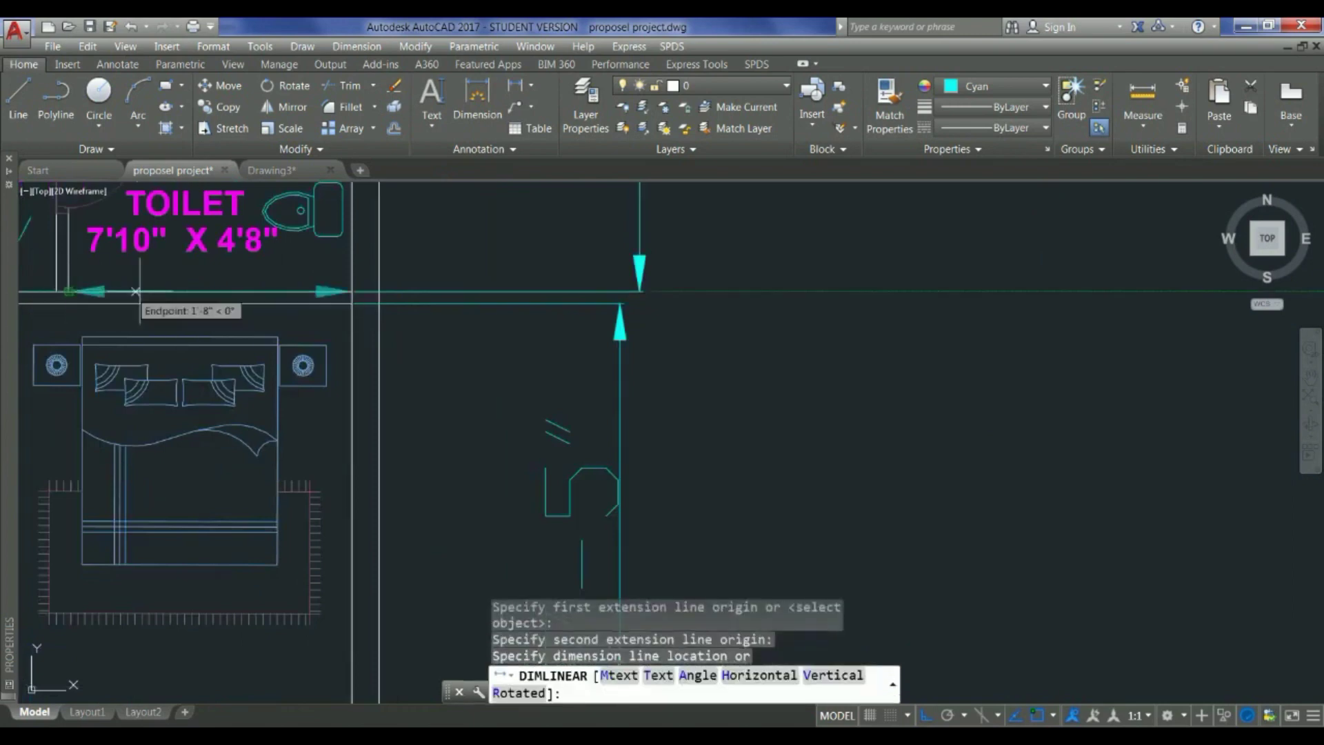
scroll(131, 291, down, 4)
scroll(164, 287, down, 3)
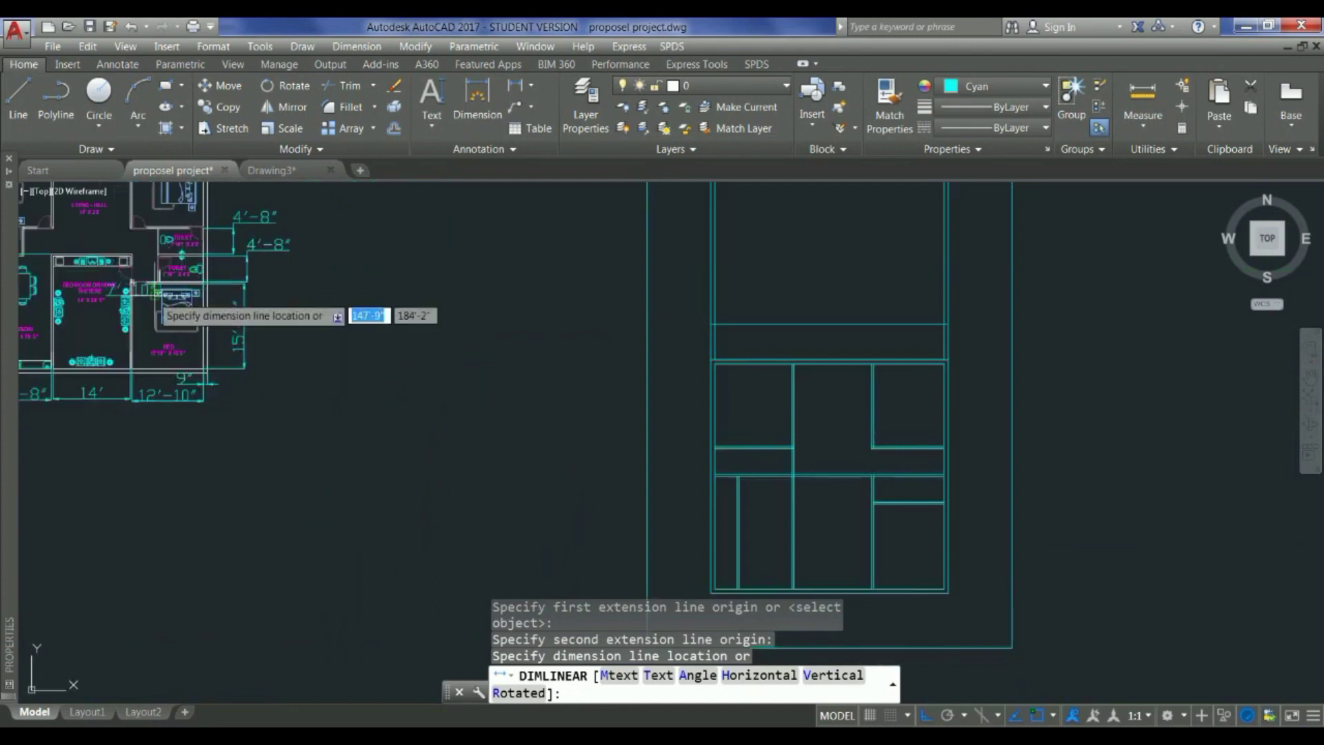
key(Escape)
Step: Trim the right exterior wall's inner line between the two faces of the upper right room's bottom wall
scroll(125, 297, down, 3)
scroll(412, 403, up, 4)
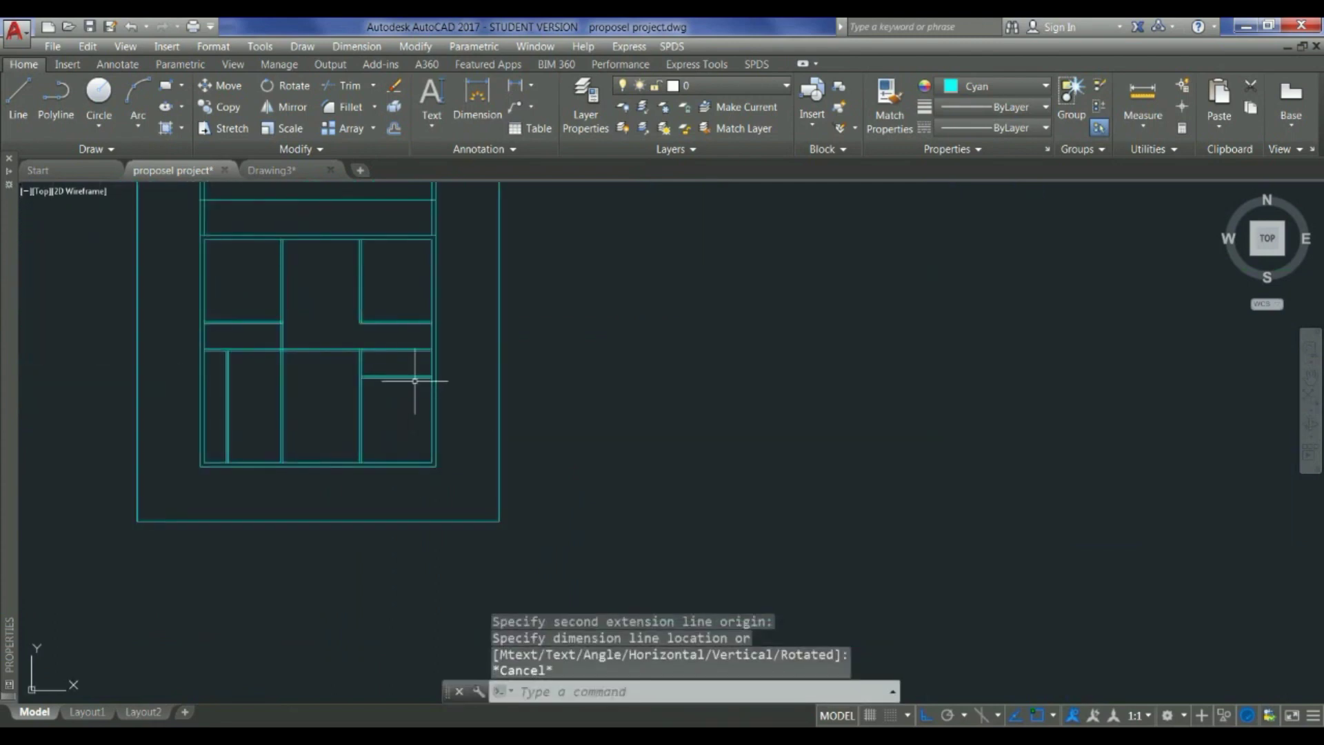
scroll(415, 380, up, 2)
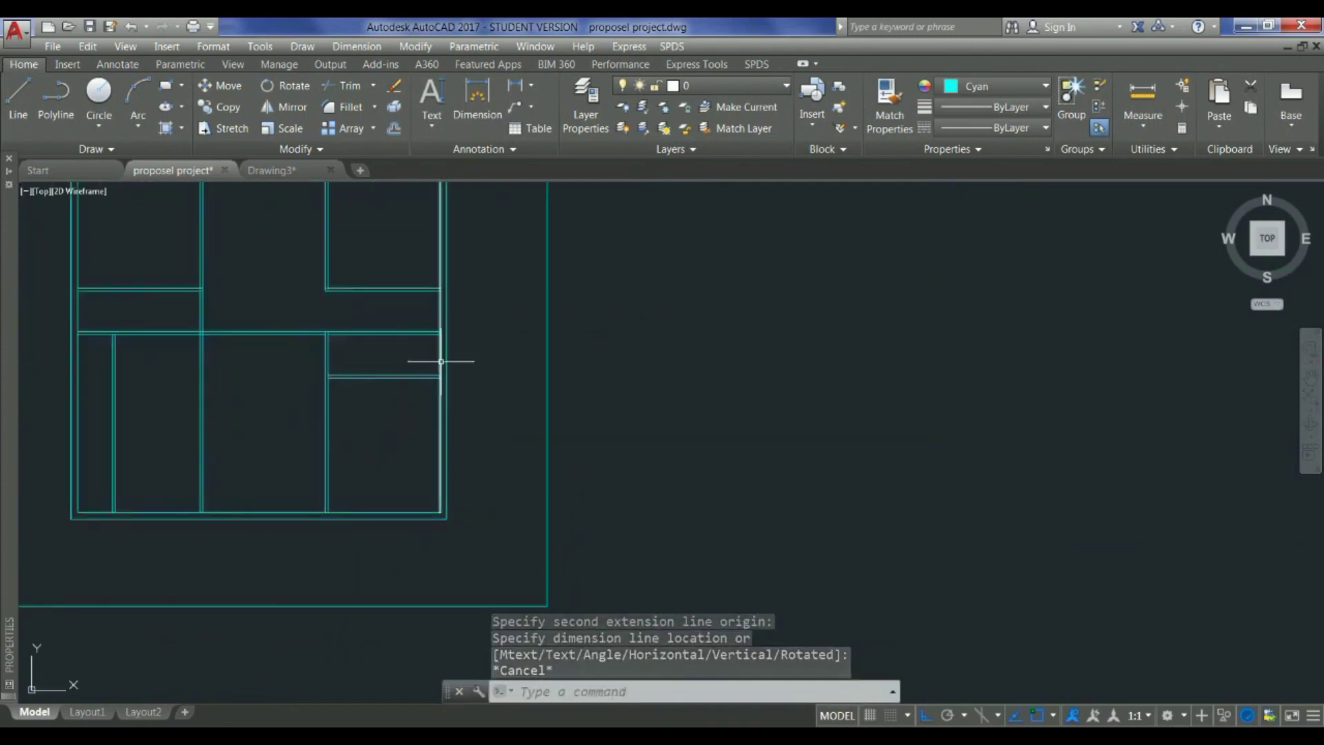
click(439, 360)
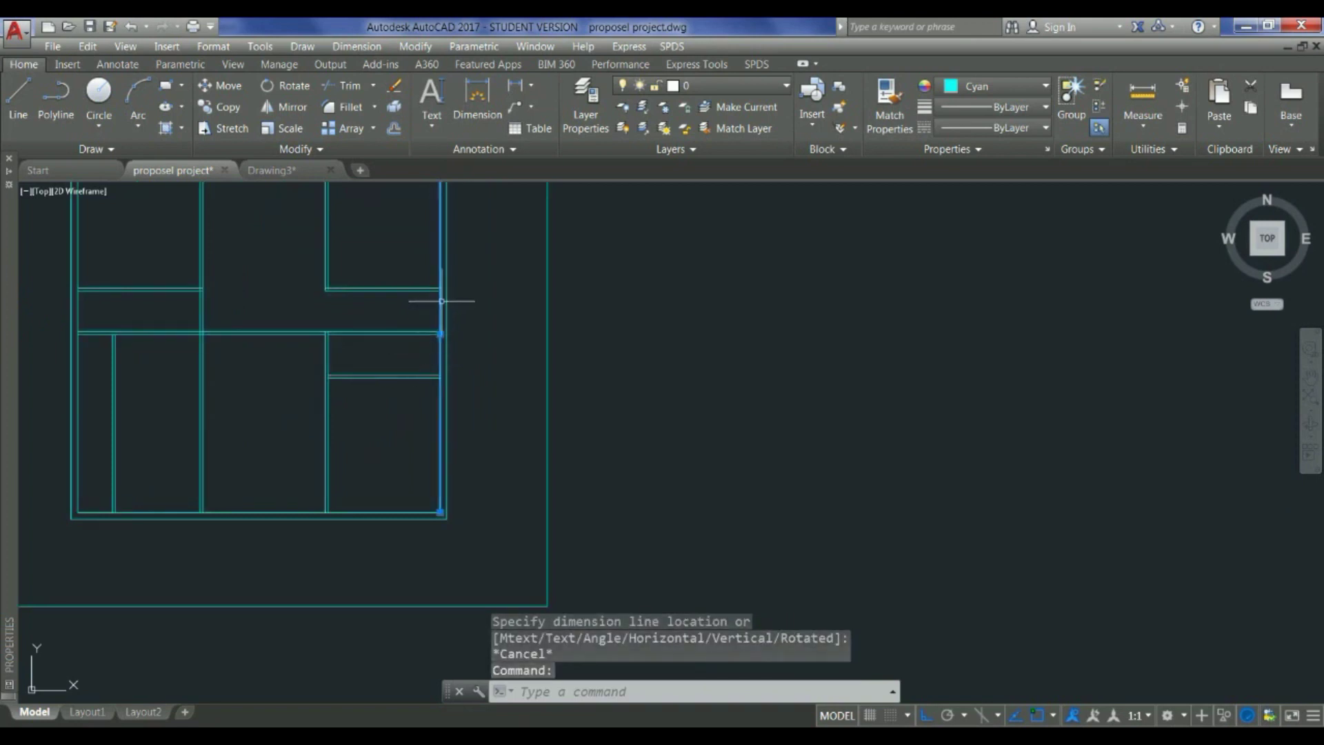
scroll(441, 300, up, 3)
key(Escape)
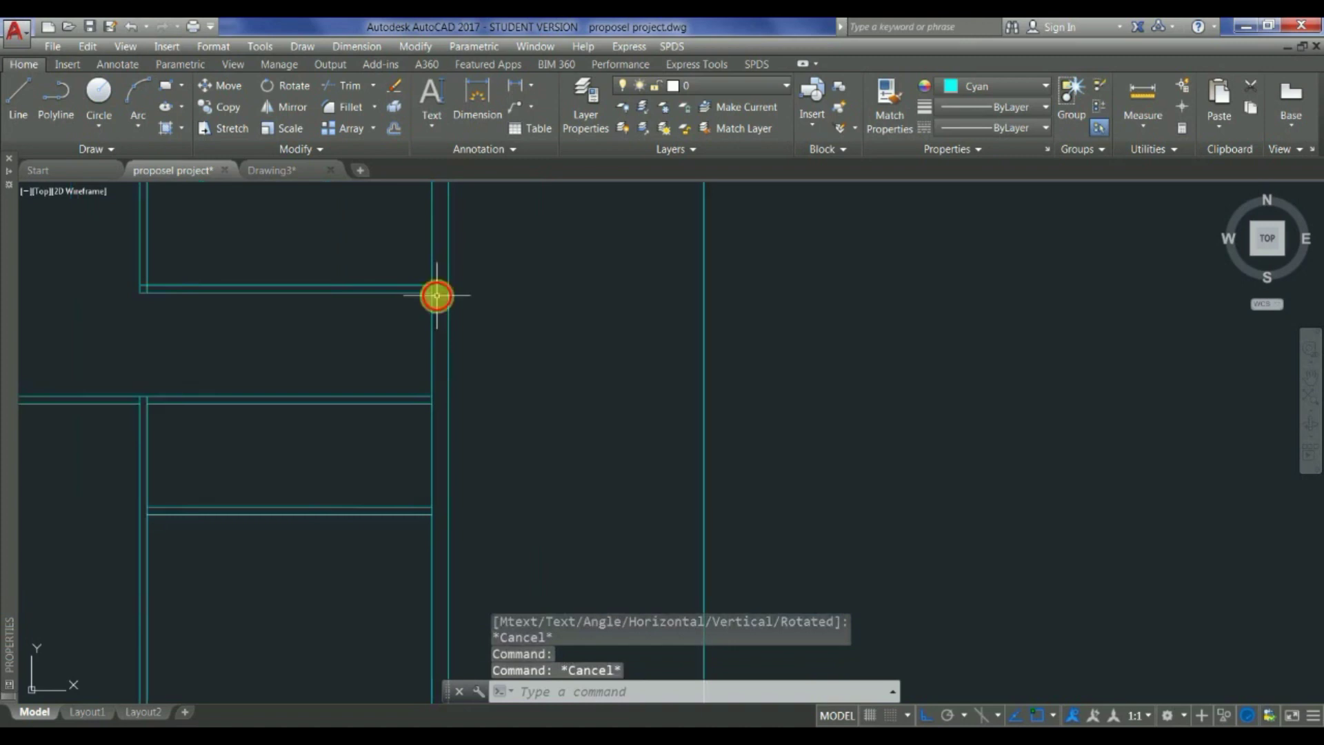
text(tr)
key(Return)
key(Return)
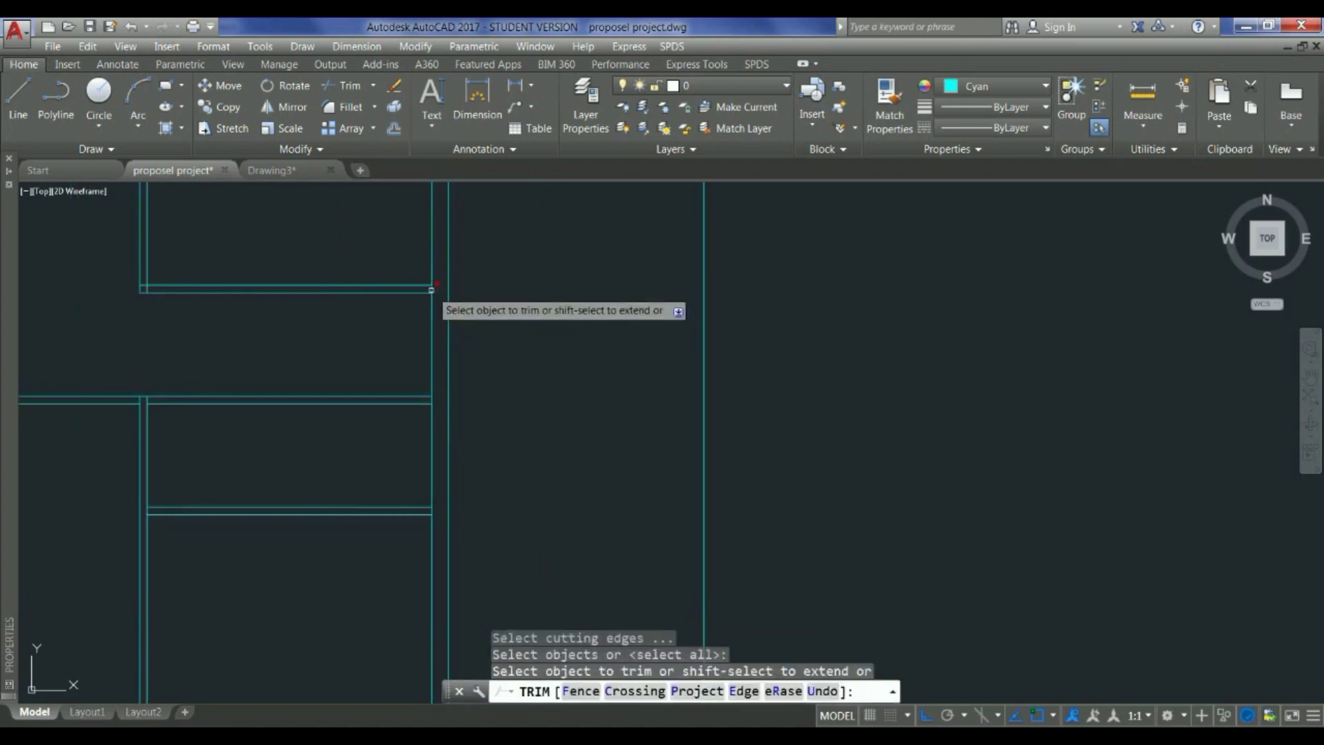
scroll(434, 291, up, 3)
click(432, 290)
click(423, 287)
Step: Trim the right exterior wall's inner line between the two faces of the new toilet's lower wall
scroll(449, 287, down, 5)
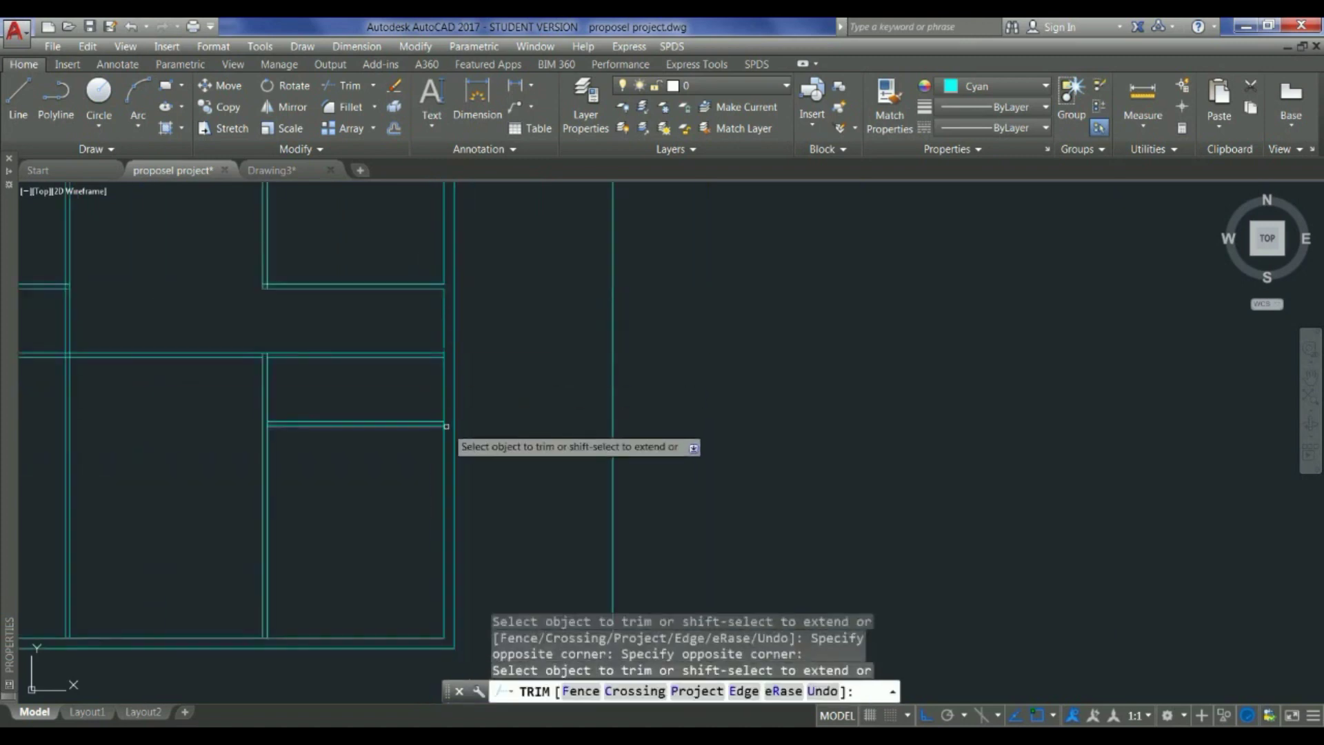
scroll(446, 431, up, 5)
click(434, 400)
key(Escape)
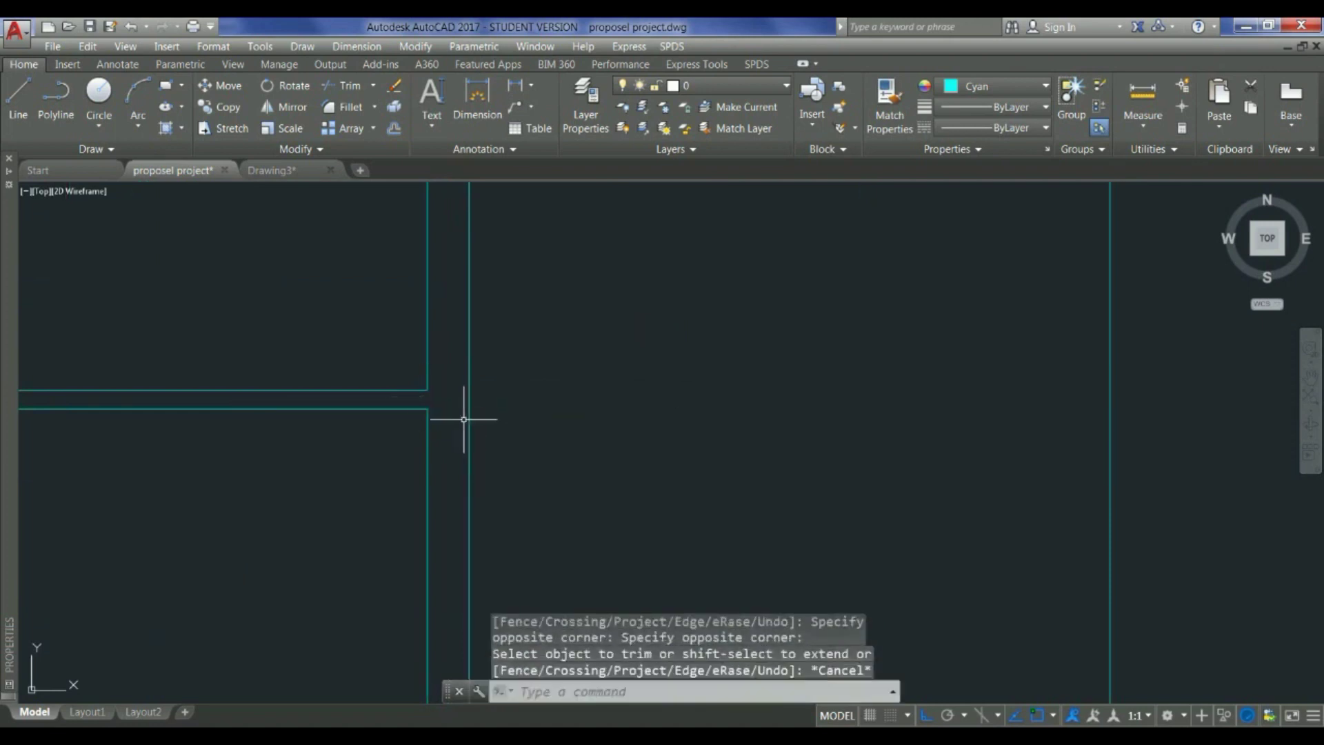
Step: Offset the trimmed inner line of the right exterior wall 7' into the toilet area
scroll(481, 430, down, 3)
click(463, 373)
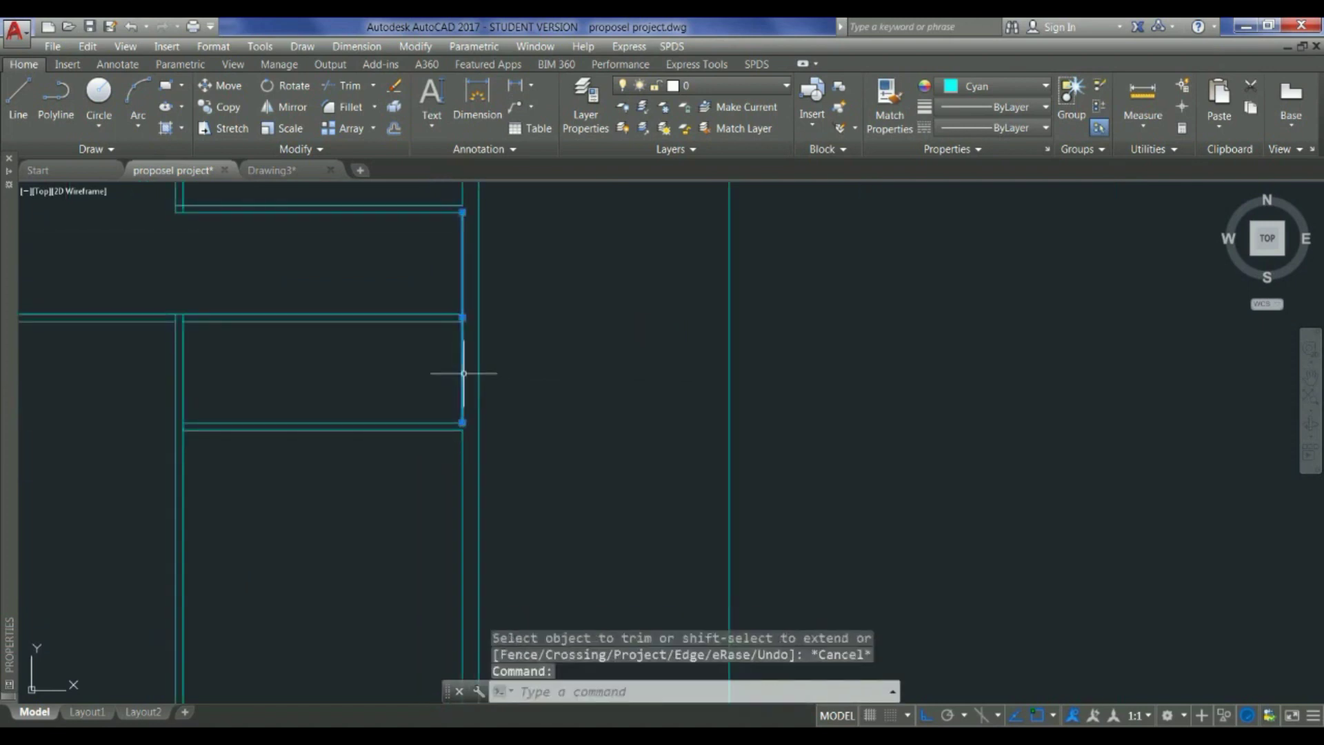
text(o)
key(Return)
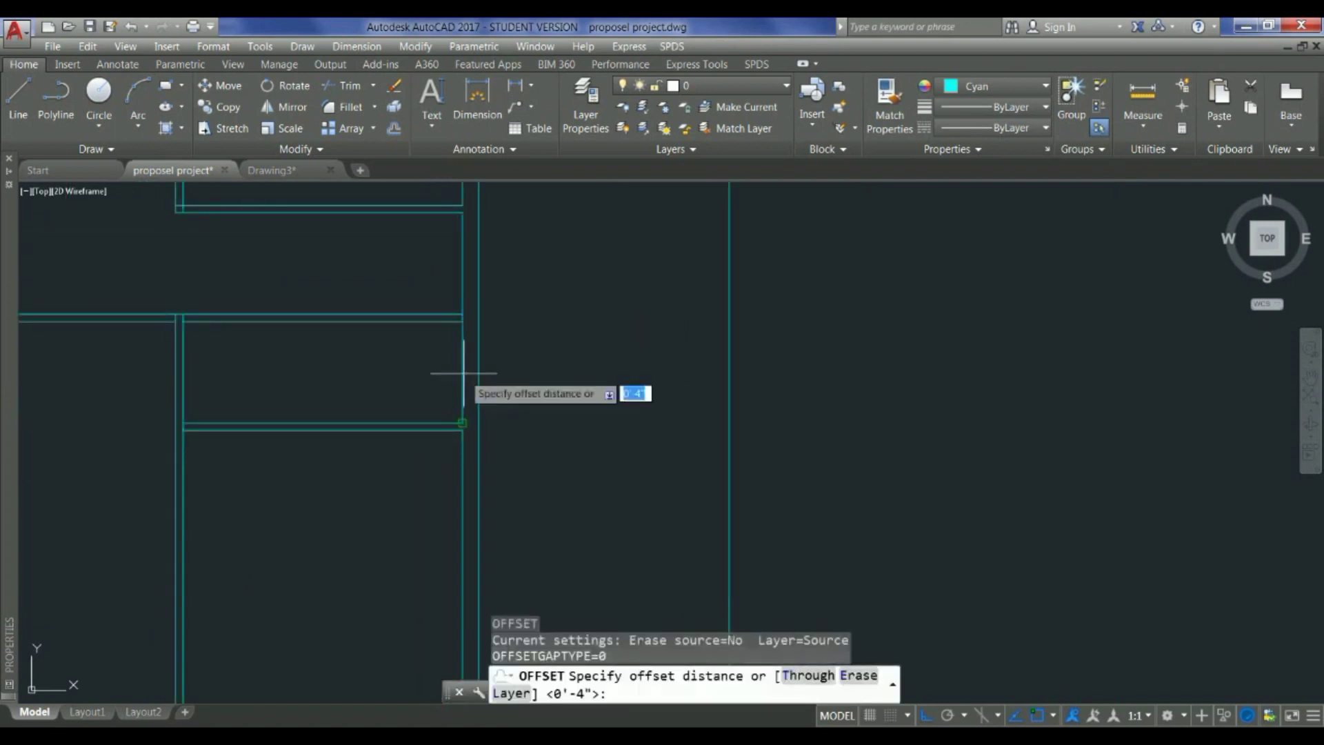
scroll(549, 400, down, 3)
text(7')
key(Return)
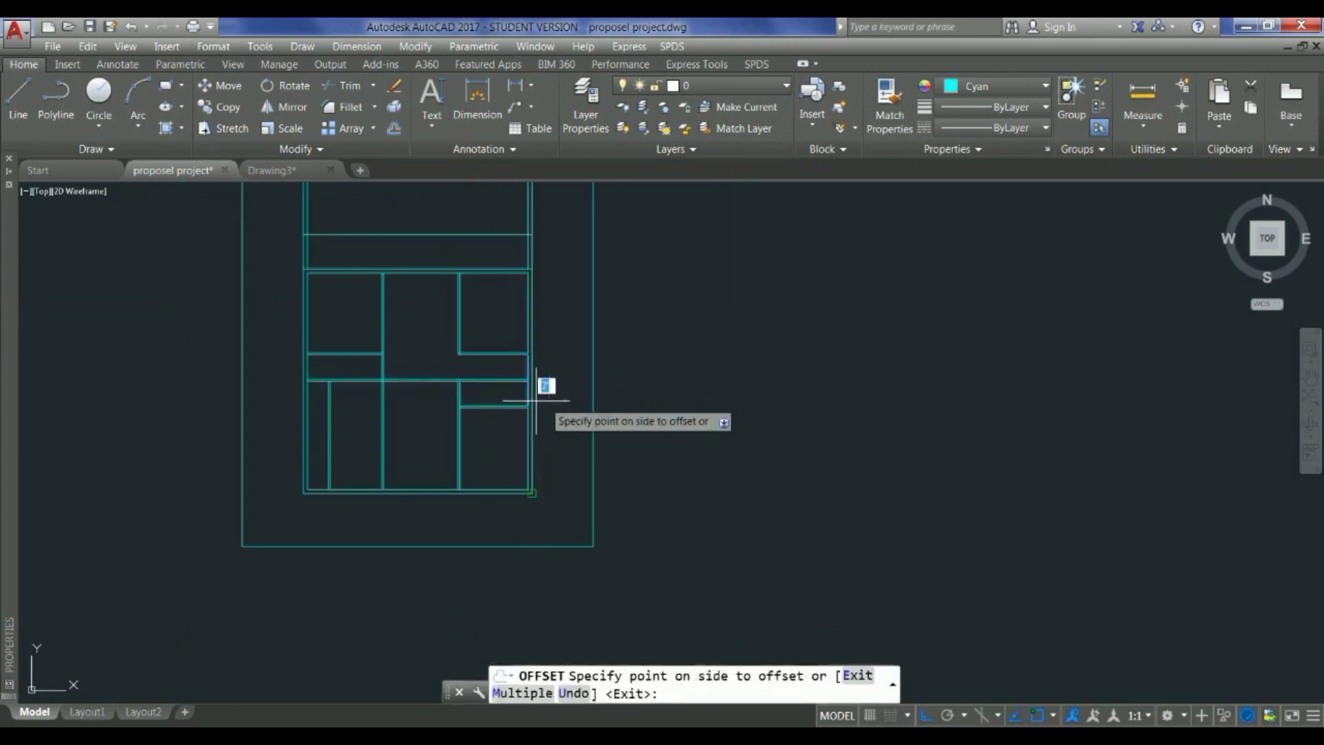
click(483, 373)
key(Escape)
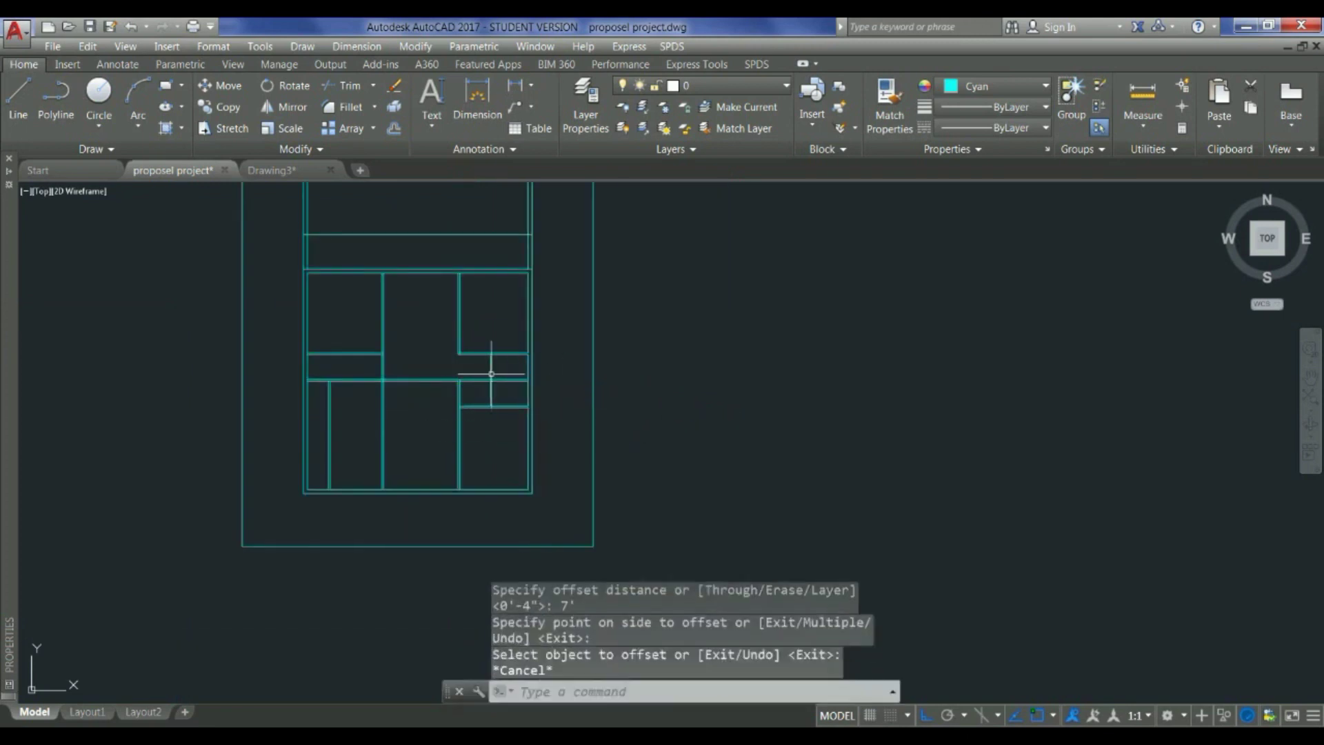
Step: Offset the toilet area's new vertical line 10" farther from the right exterior wall and erase the source line
scroll(487, 370, up, 4)
click(491, 367)
click(464, 354)
text(o)
key(Return)
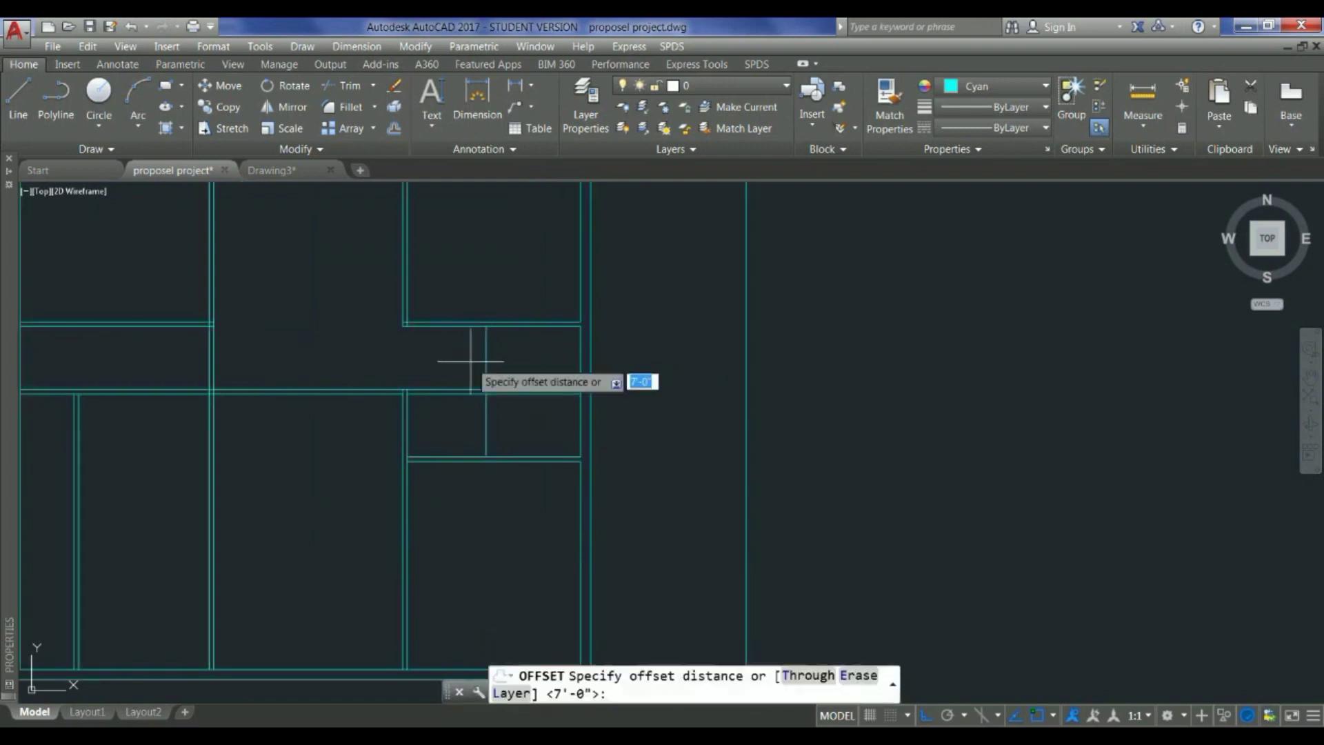
key(Return)
click(486, 370)
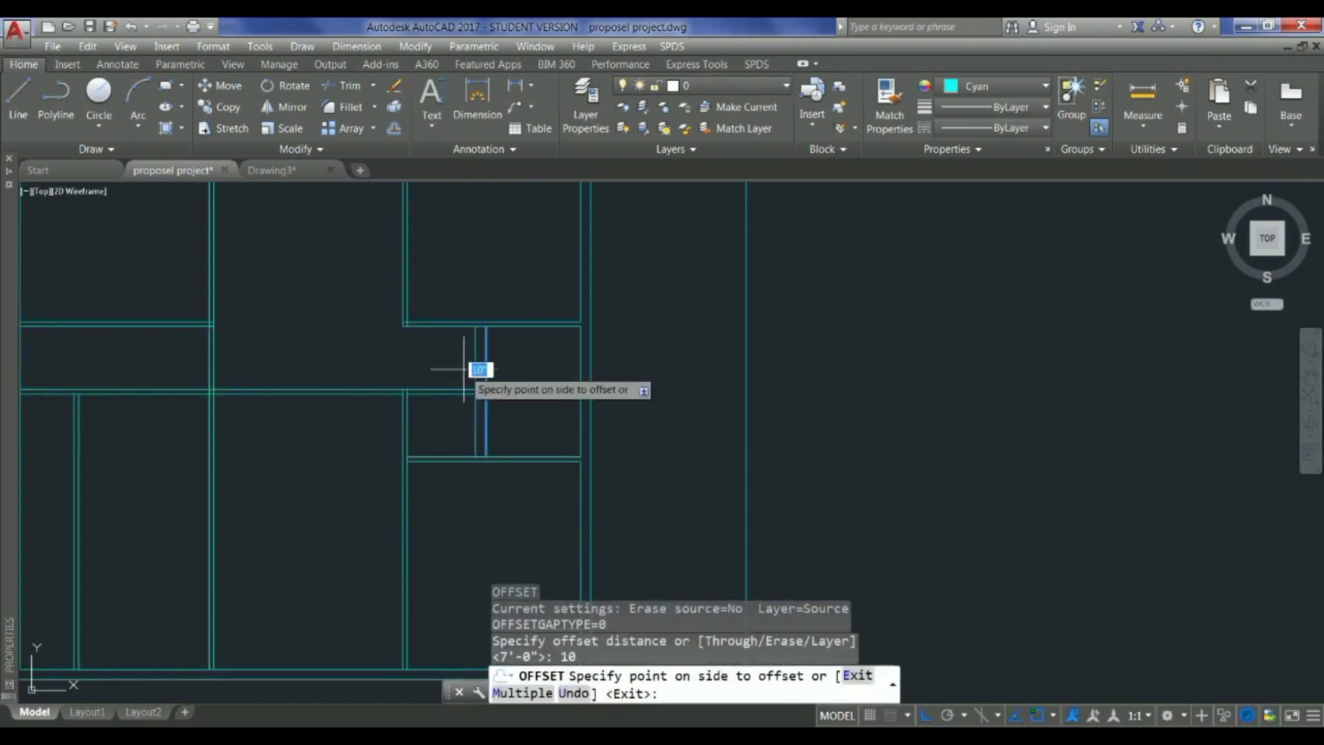
click(481, 373)
key(Escape)
click(487, 359)
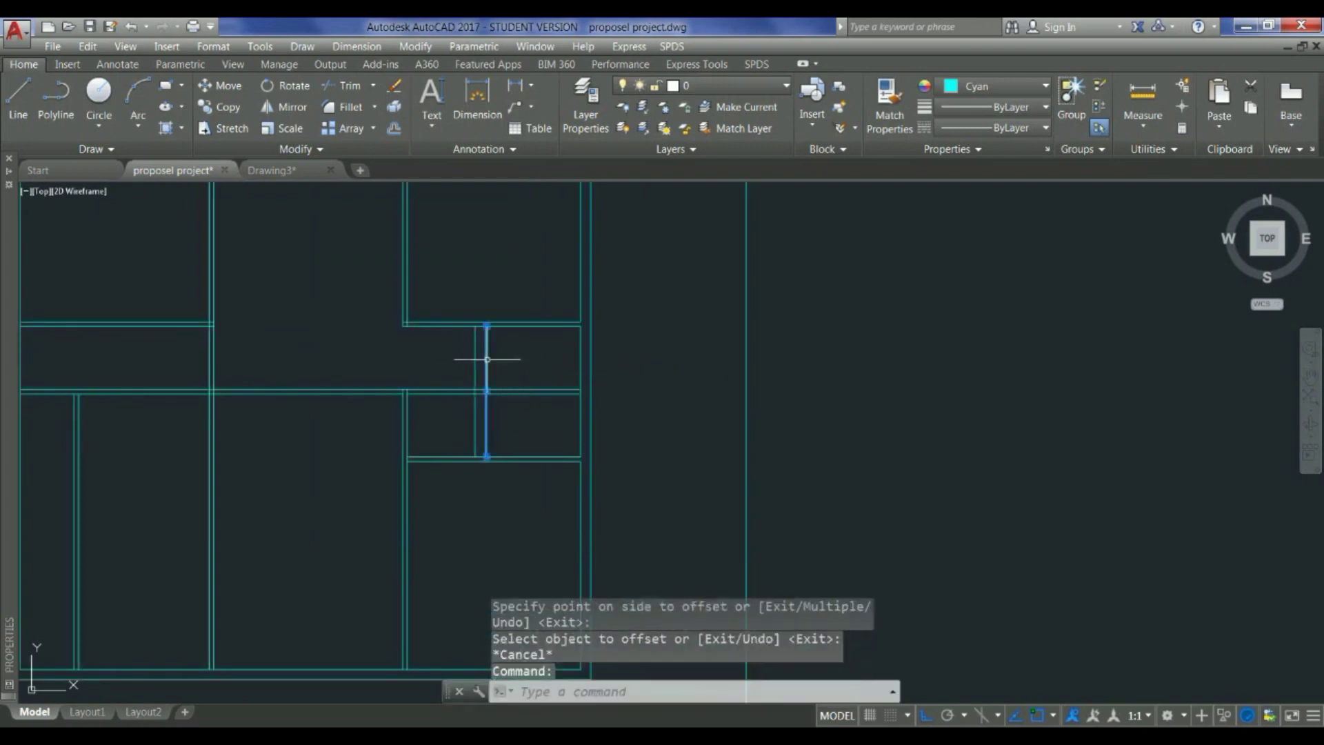
key(Delete)
Step: Offset the toilet area's remaining vertical line 4" to give the partition its thickness
click(474, 356)
click(464, 364)
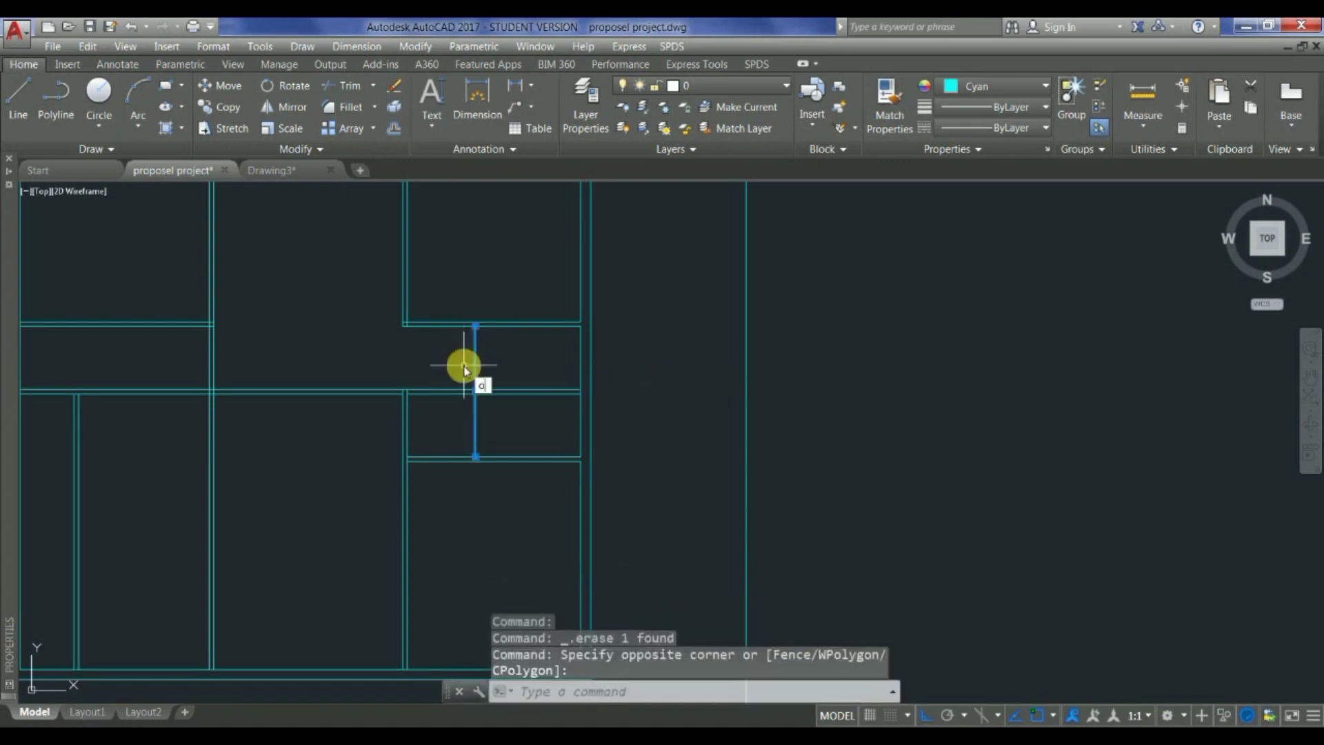
text(o)
key(Return)
key(Return)
click(474, 350)
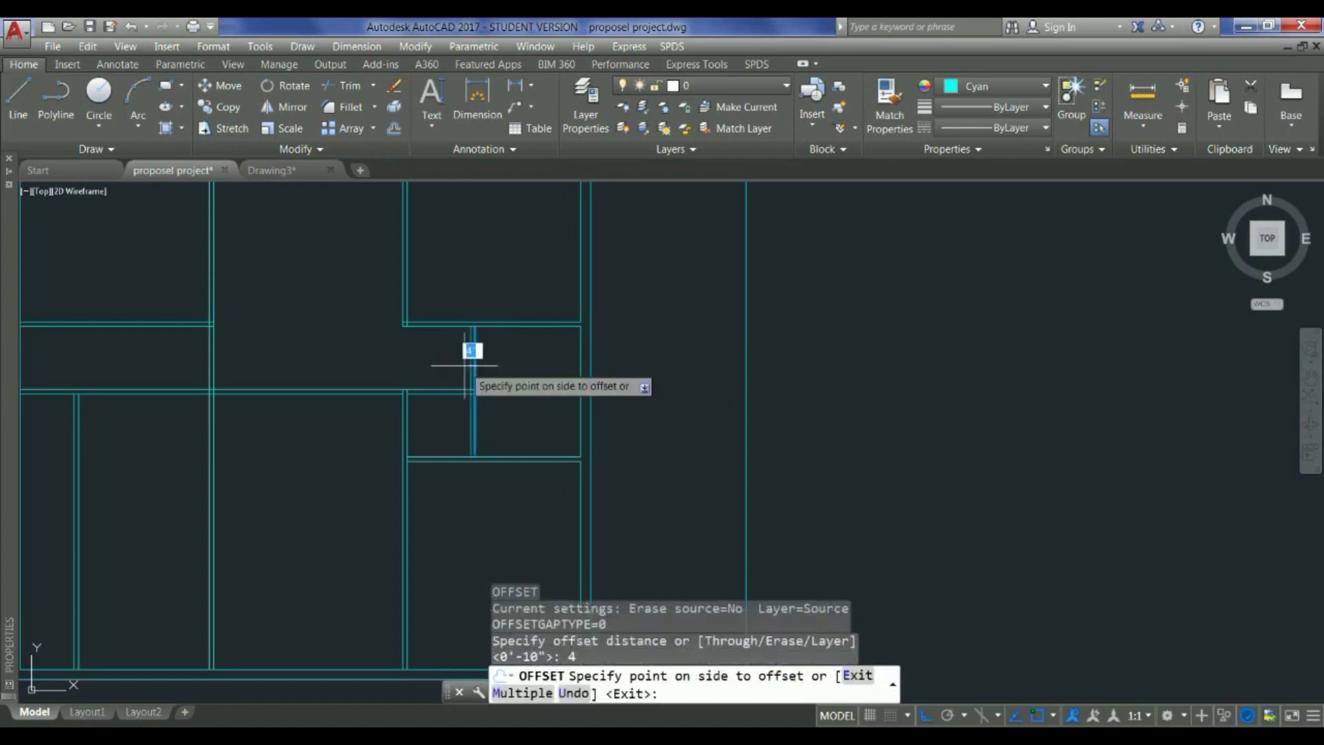
click(507, 374)
key(Escape)
scroll(507, 366, down, 3)
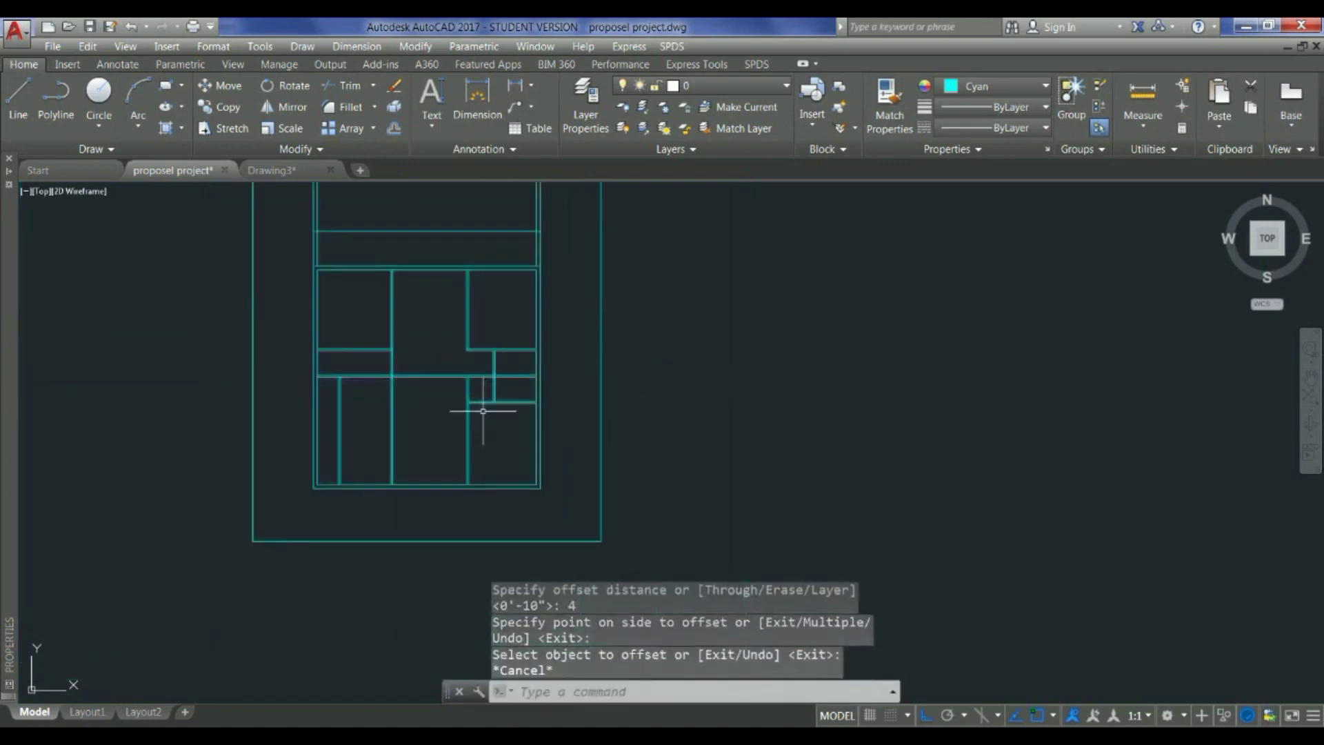
Step: Trim the two horizontal wall lines between the lower bedroom's left wall and the toilets' vertical partition
scroll(483, 411, down, 5)
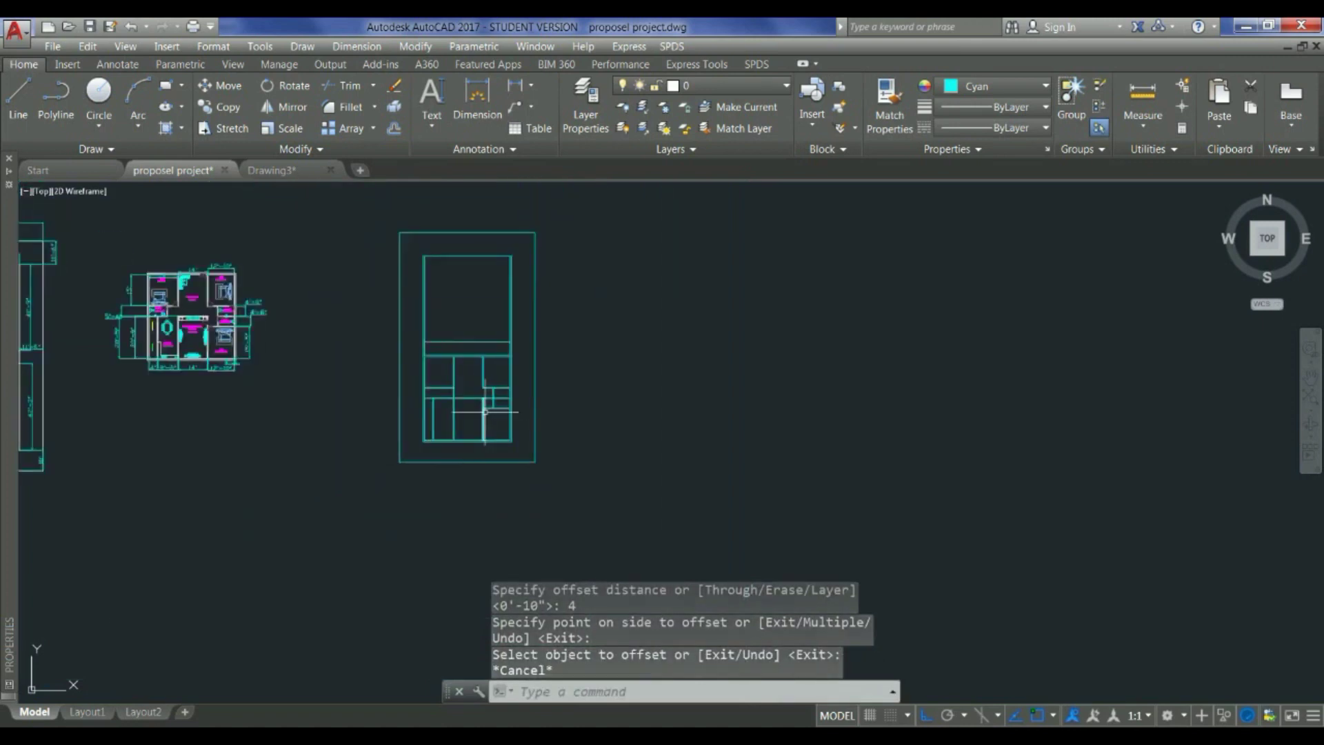
scroll(485, 412, up, 5)
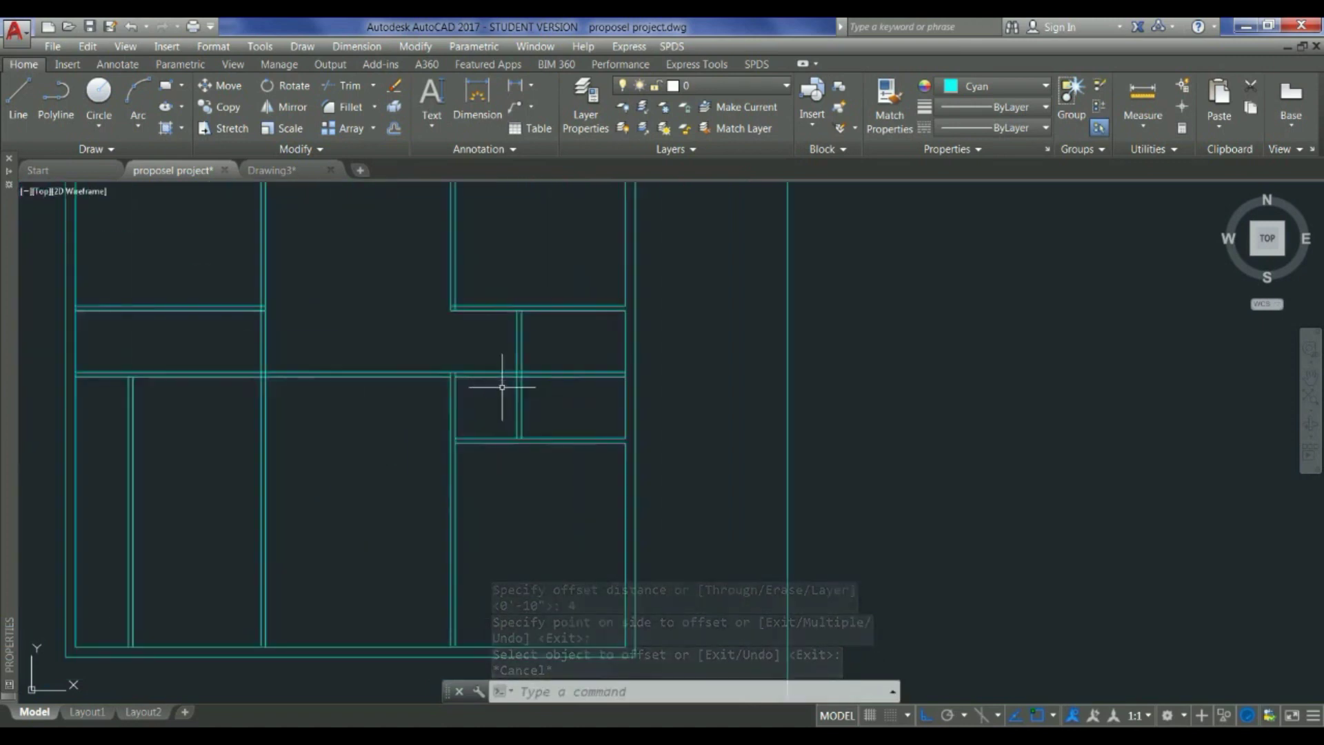
key(Return)
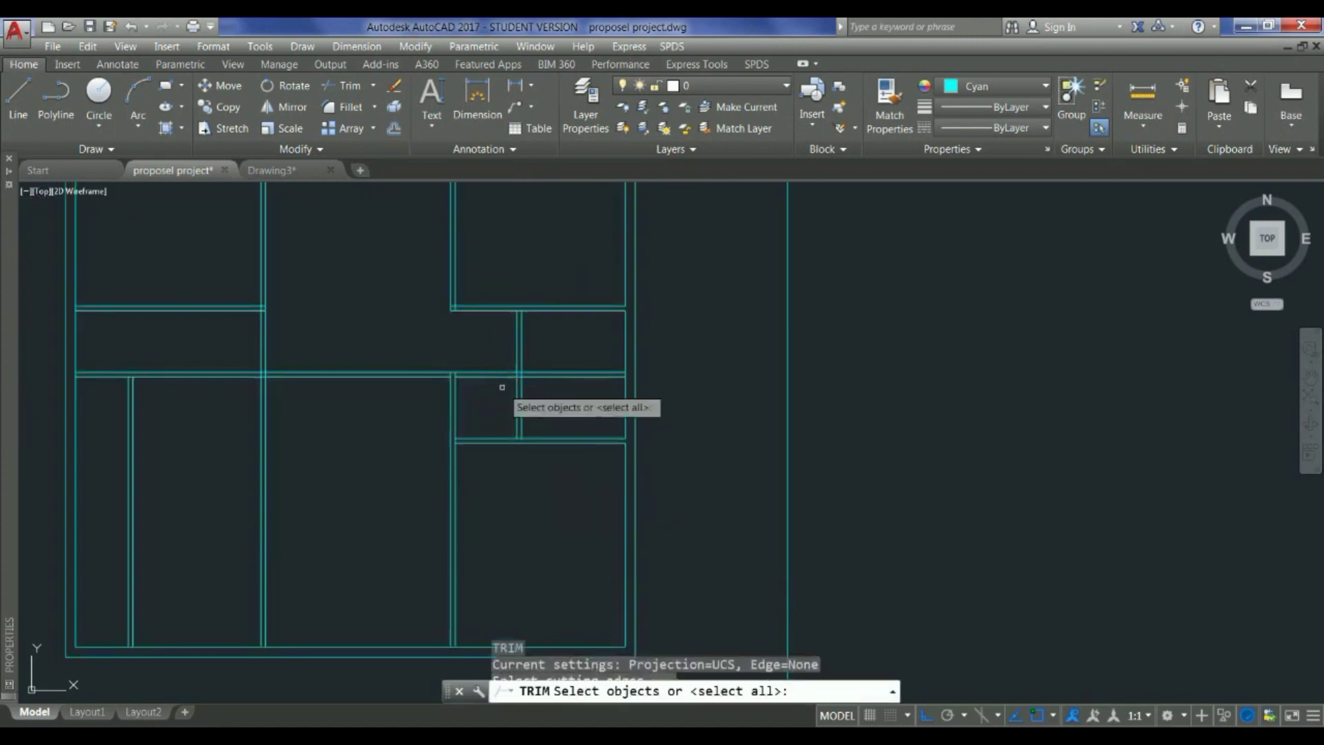
key(Return)
click(487, 352)
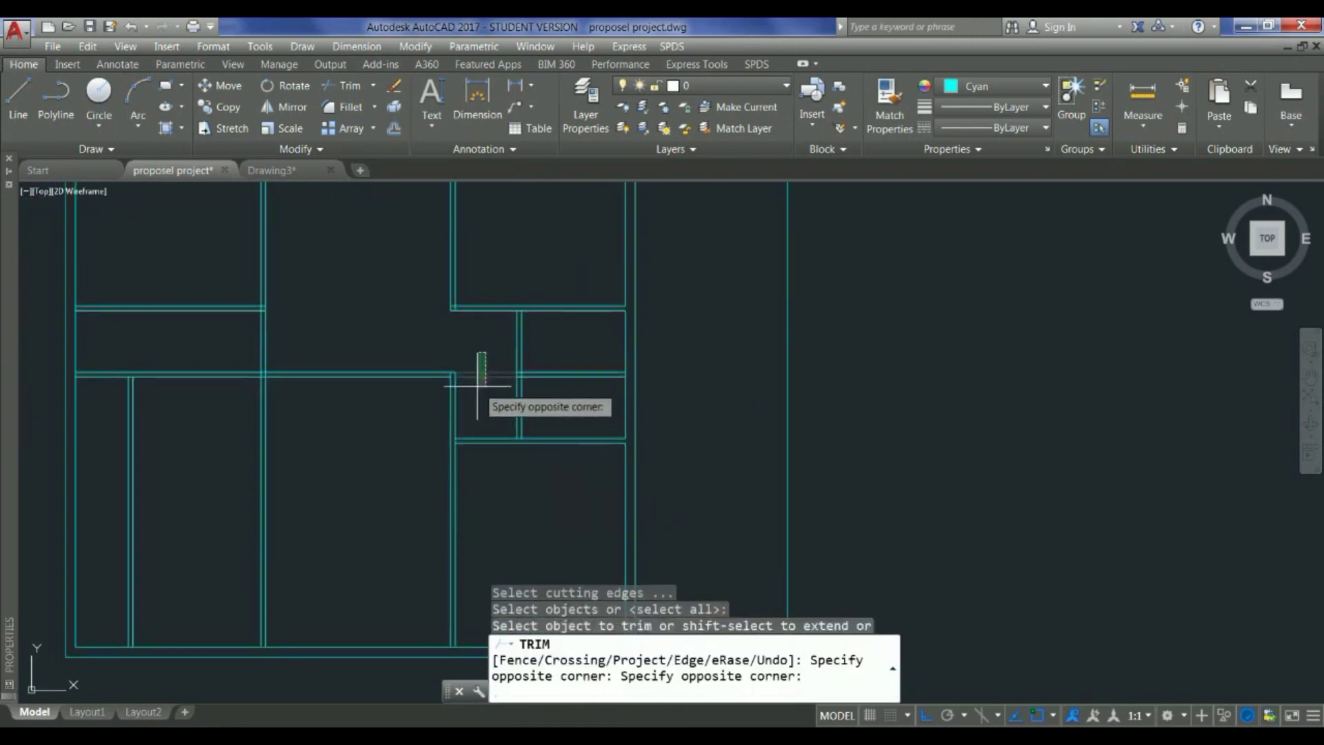
click(480, 407)
scroll(583, 397, down, 5)
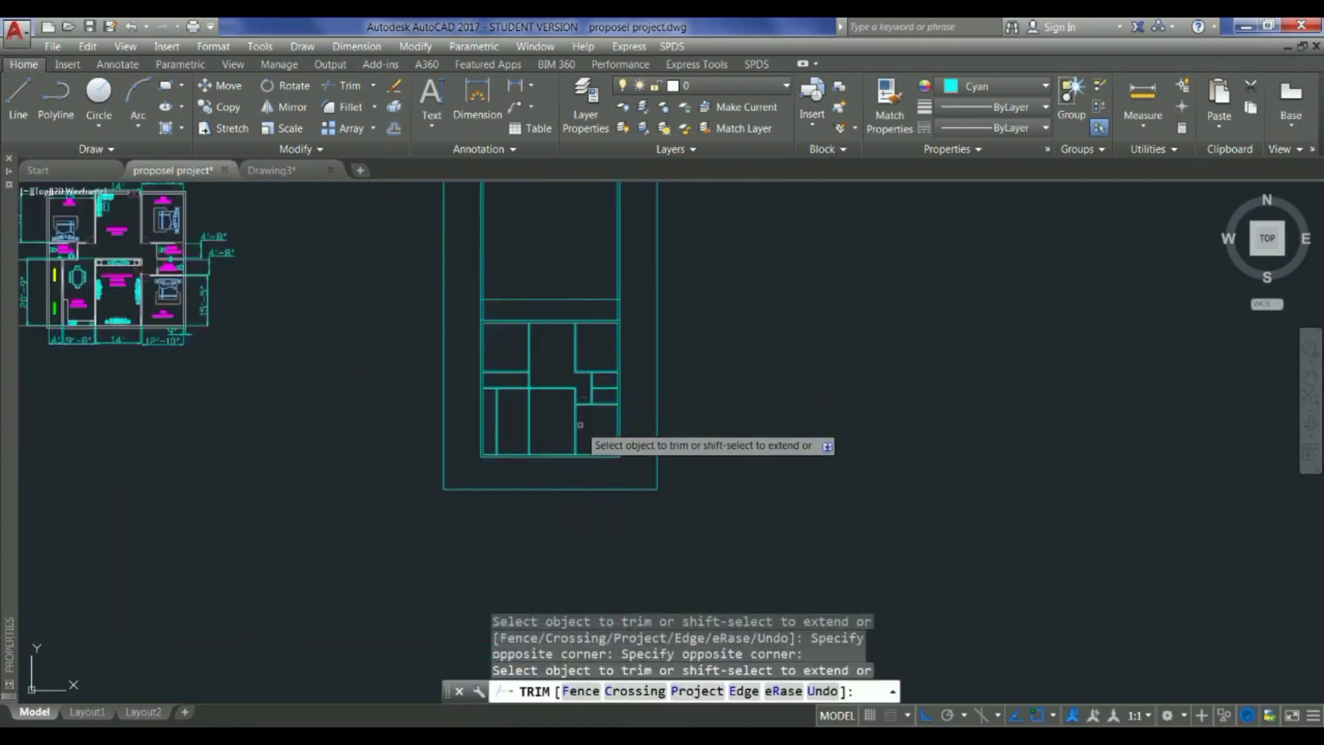
scroll(576, 431, down, 2)
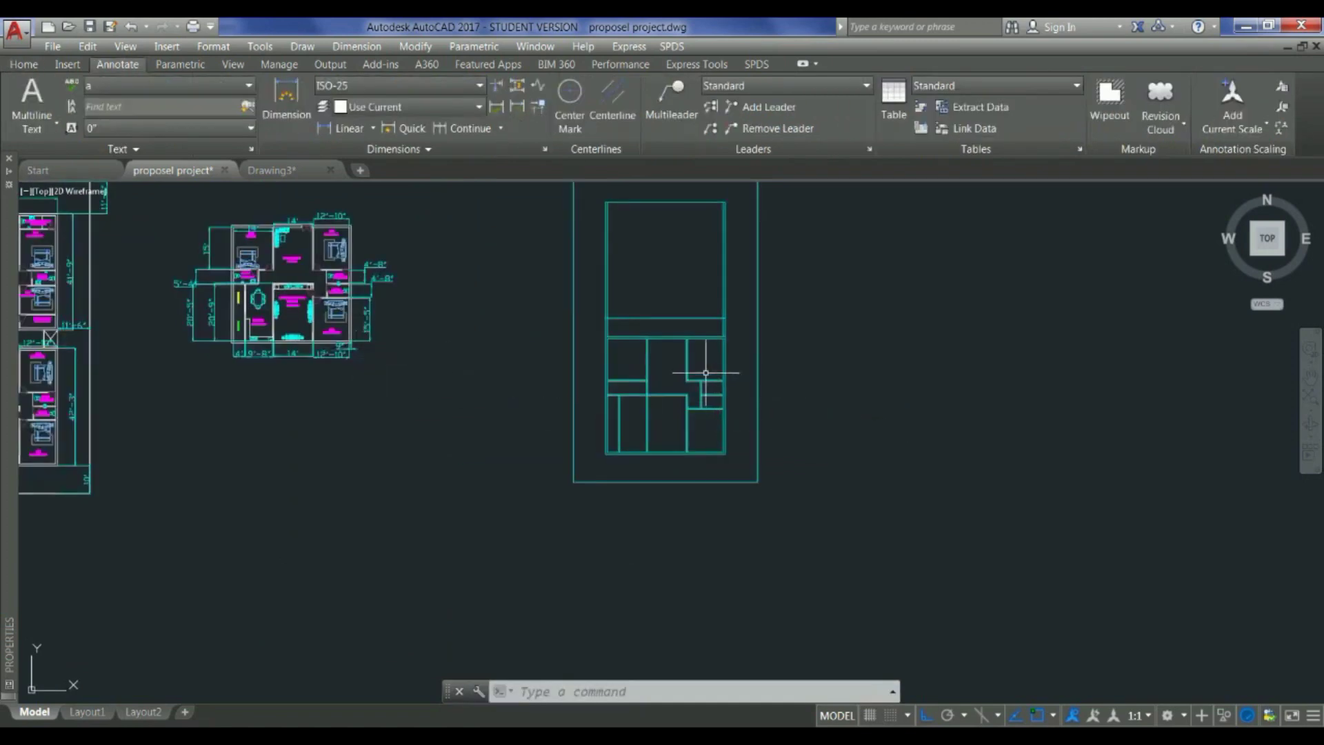
Step: Examine the reference plan's room labels, furniture blocks and dimensions and compare them with the new wall layout
scroll(706, 372, up, 2)
scroll(89, 268, up, 3)
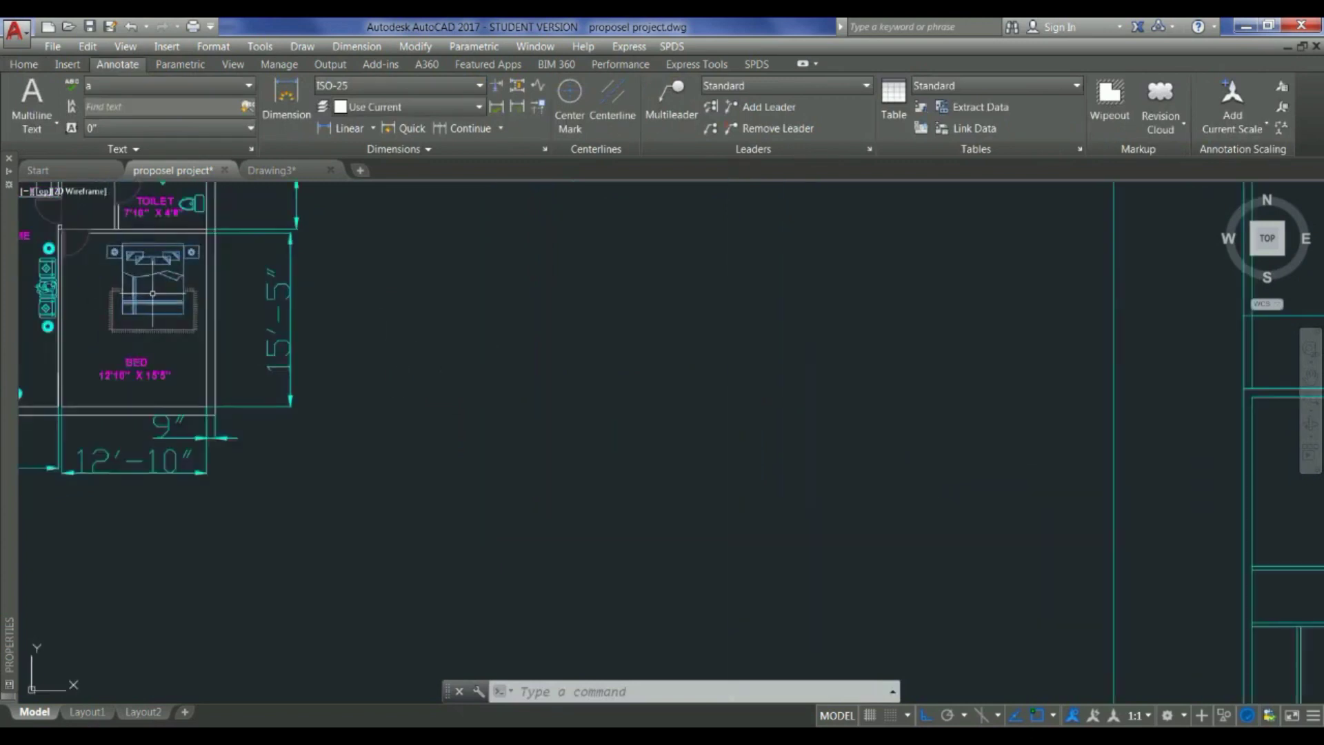
scroll(239, 336, down, 3)
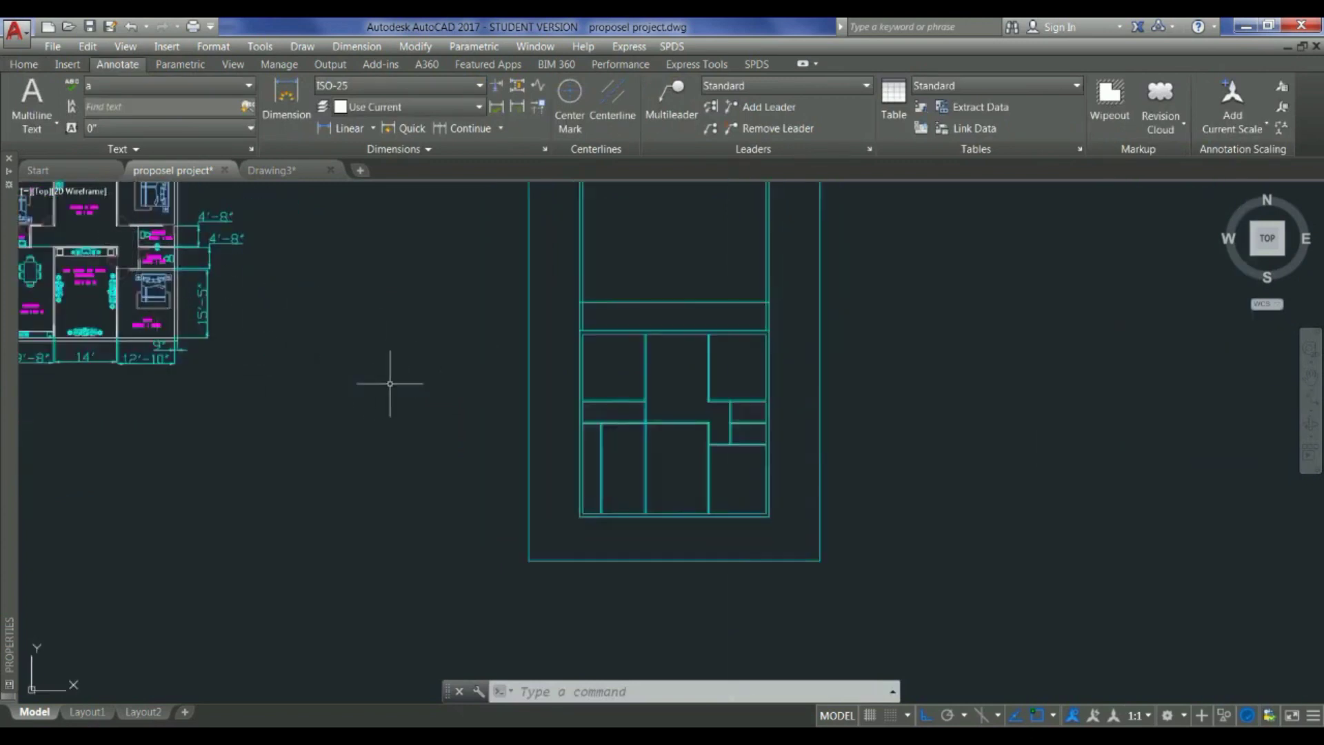
scroll(389, 383, down, 6)
scroll(223, 342, up, 4)
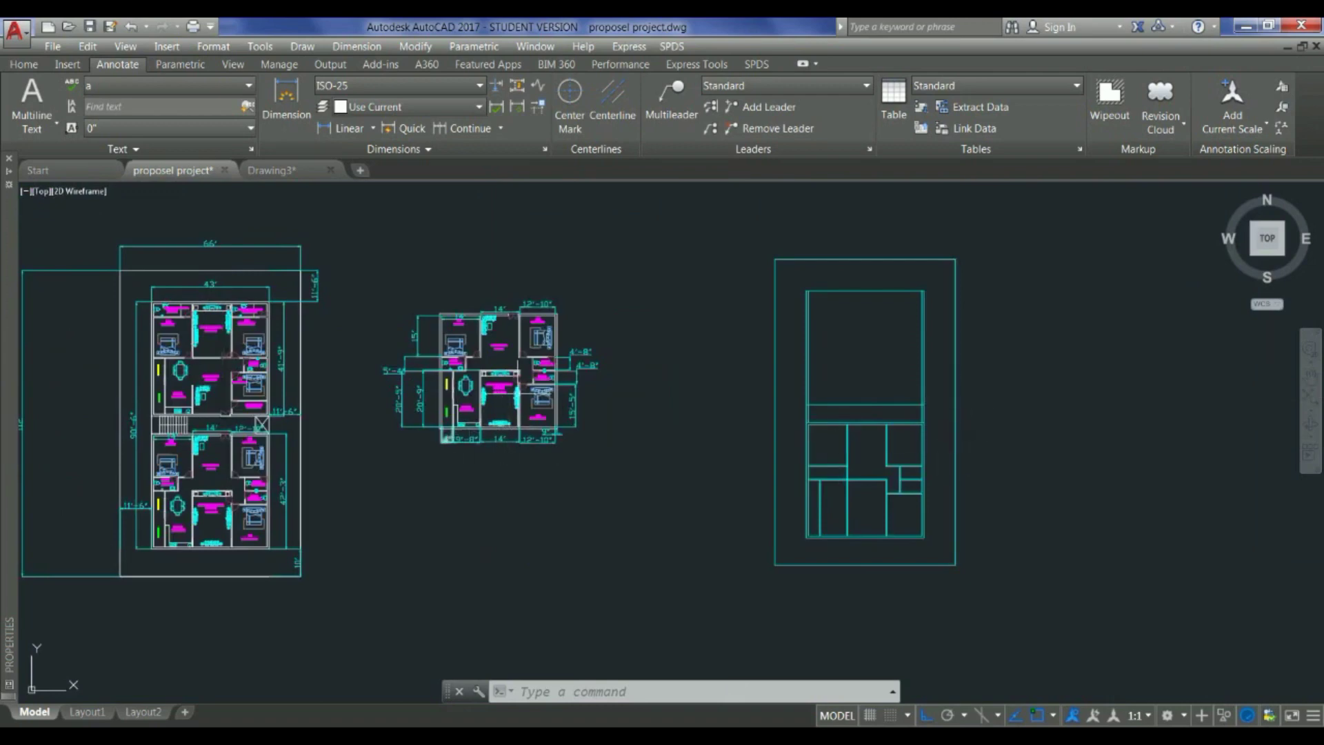
scroll(497, 386, up, 4)
scroll(497, 386, down, 4)
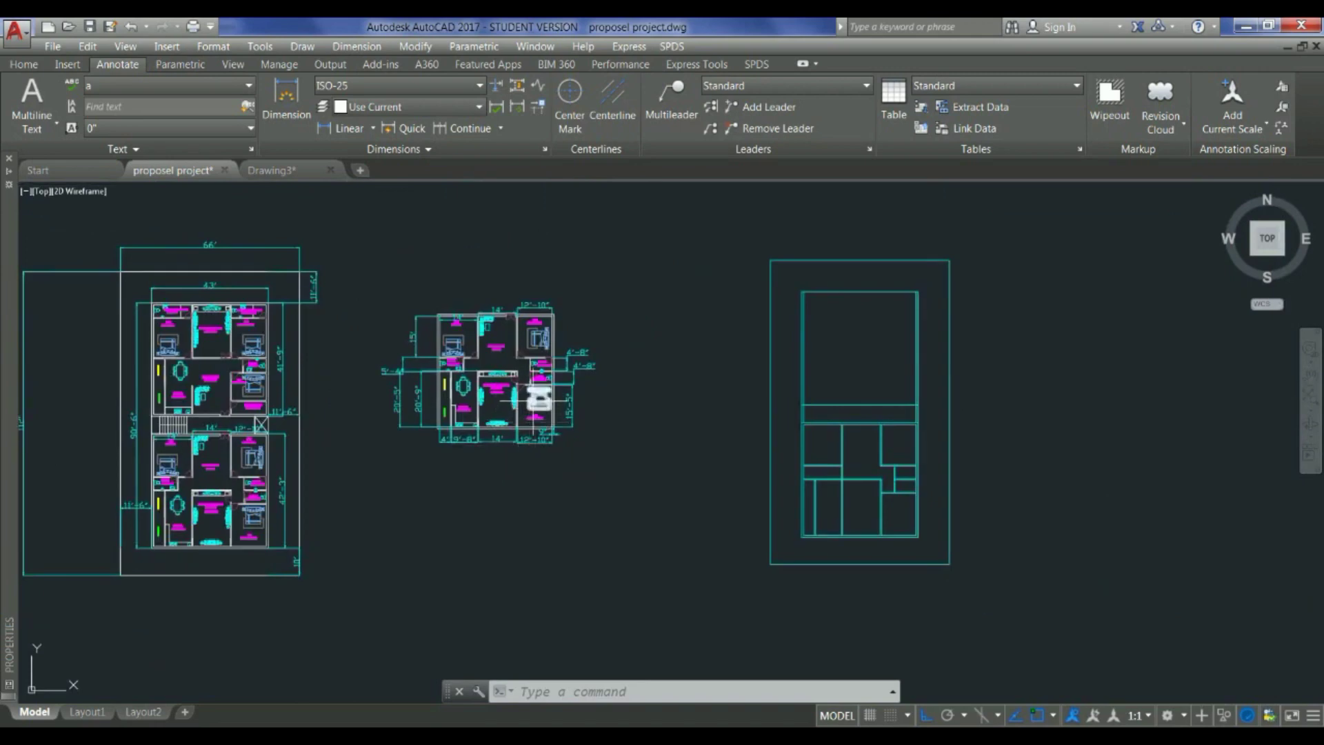
scroll(545, 378, up, 5)
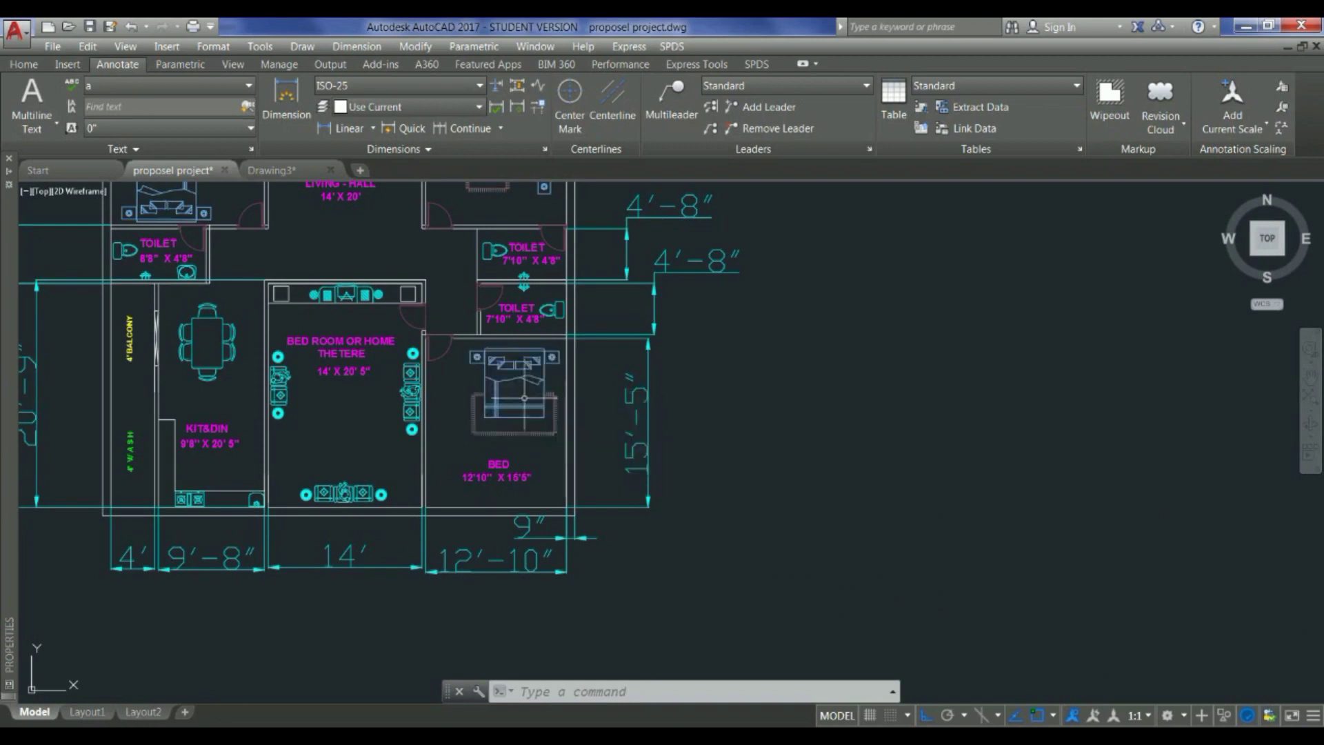
scroll(528, 400, down, 2)
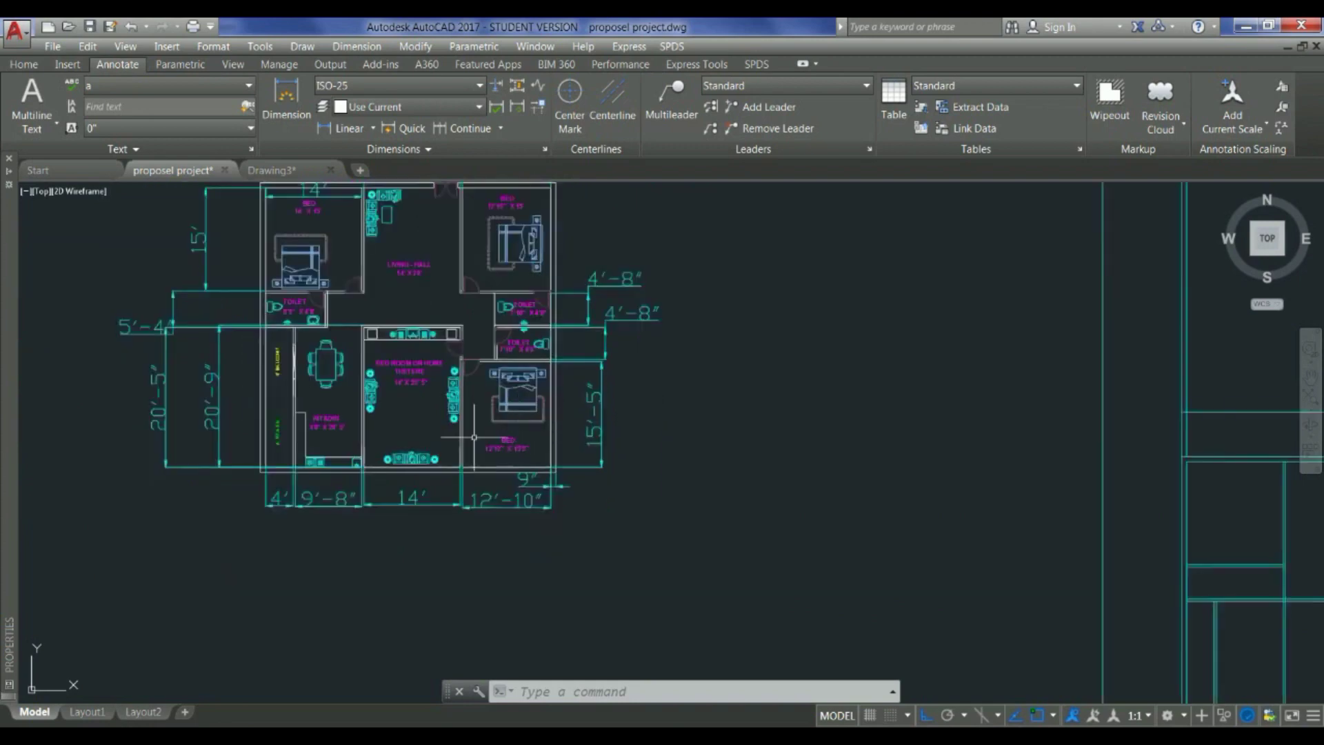
right_click(504, 384)
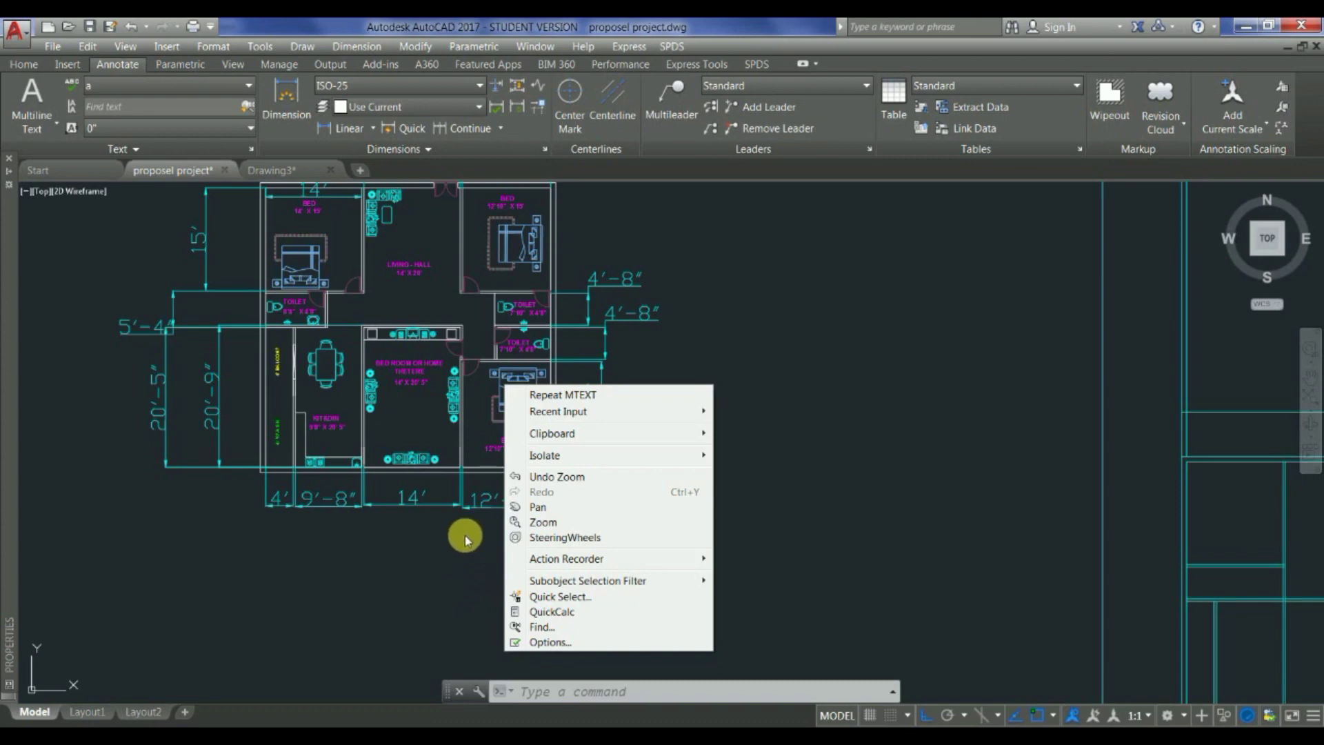
click(476, 396)
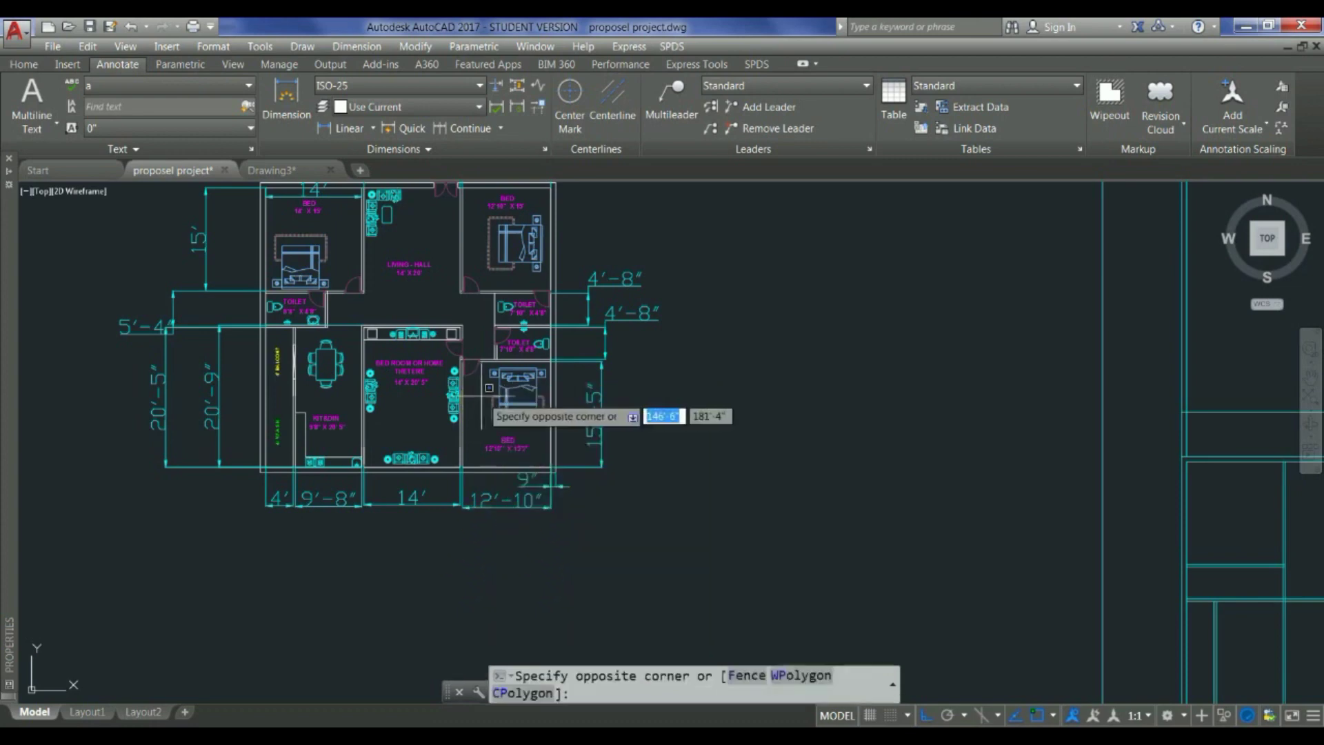
click(504, 376)
click(540, 432)
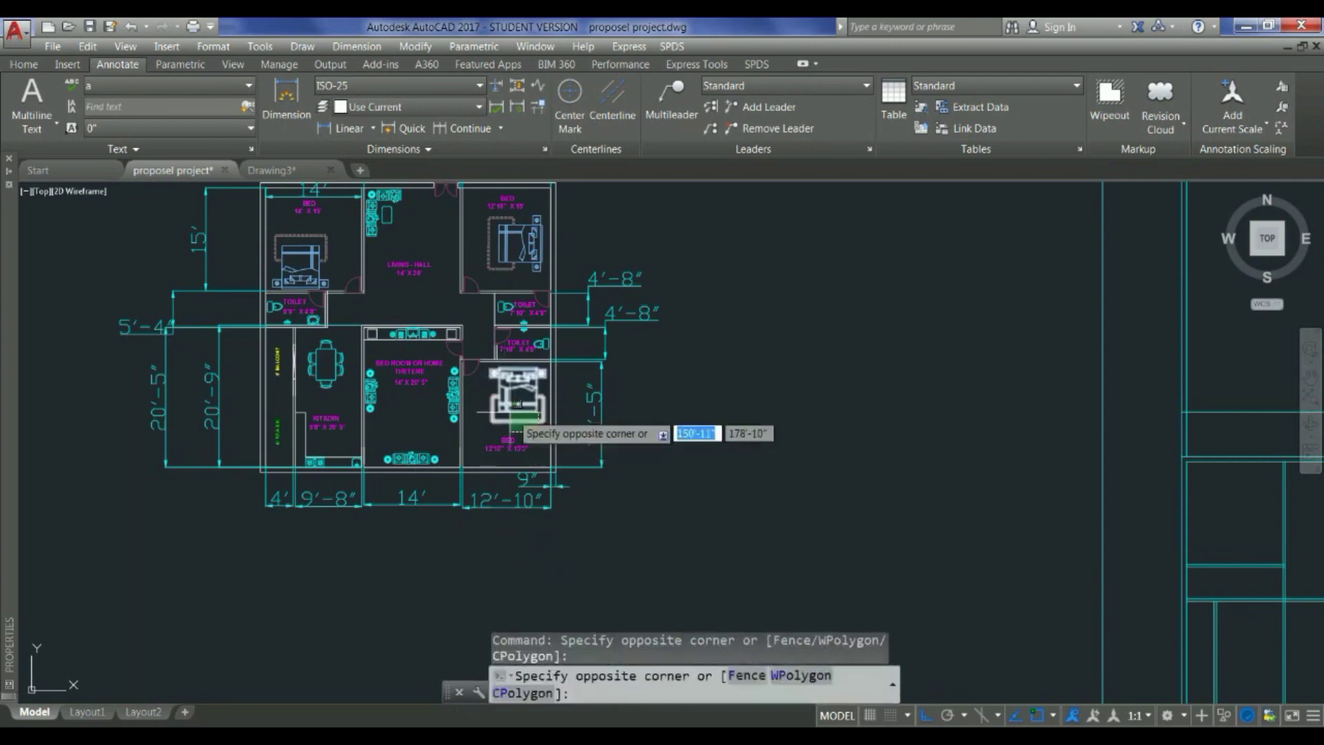
click(495, 394)
drag(494, 394, 496, 399)
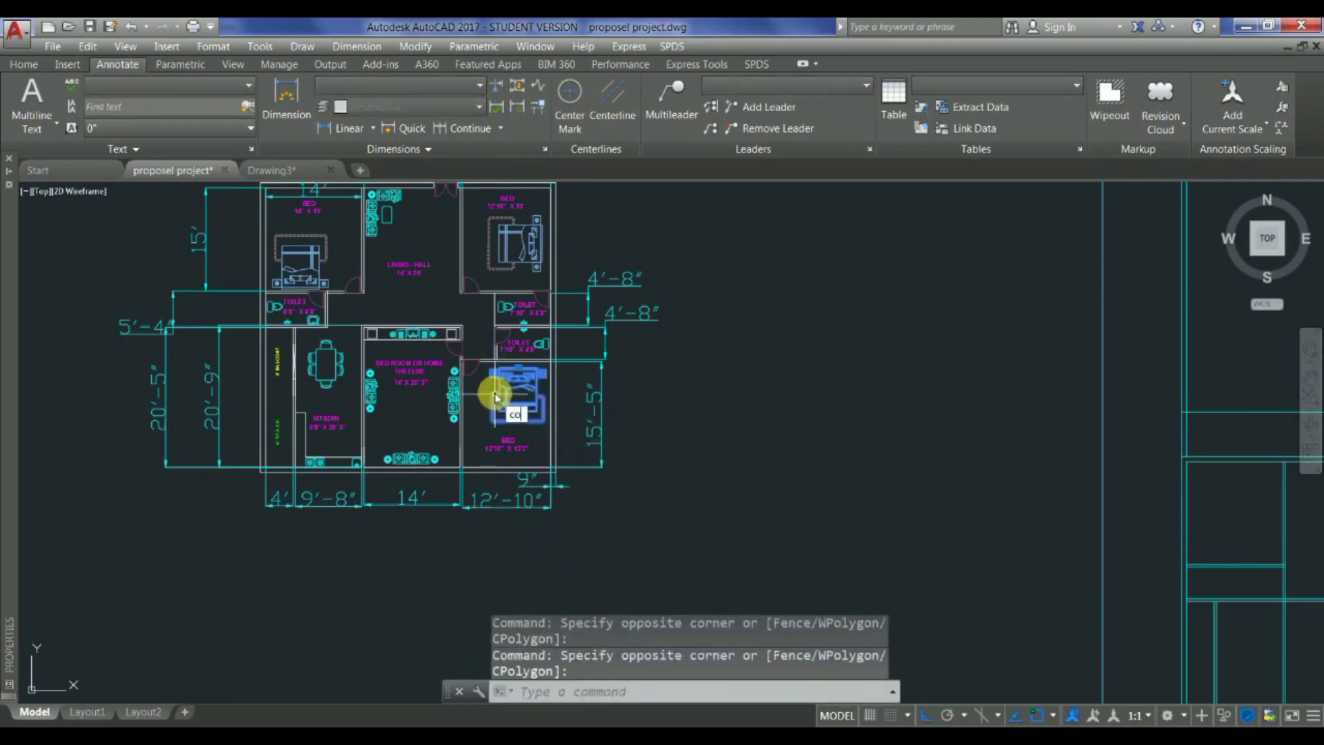
key(Return)
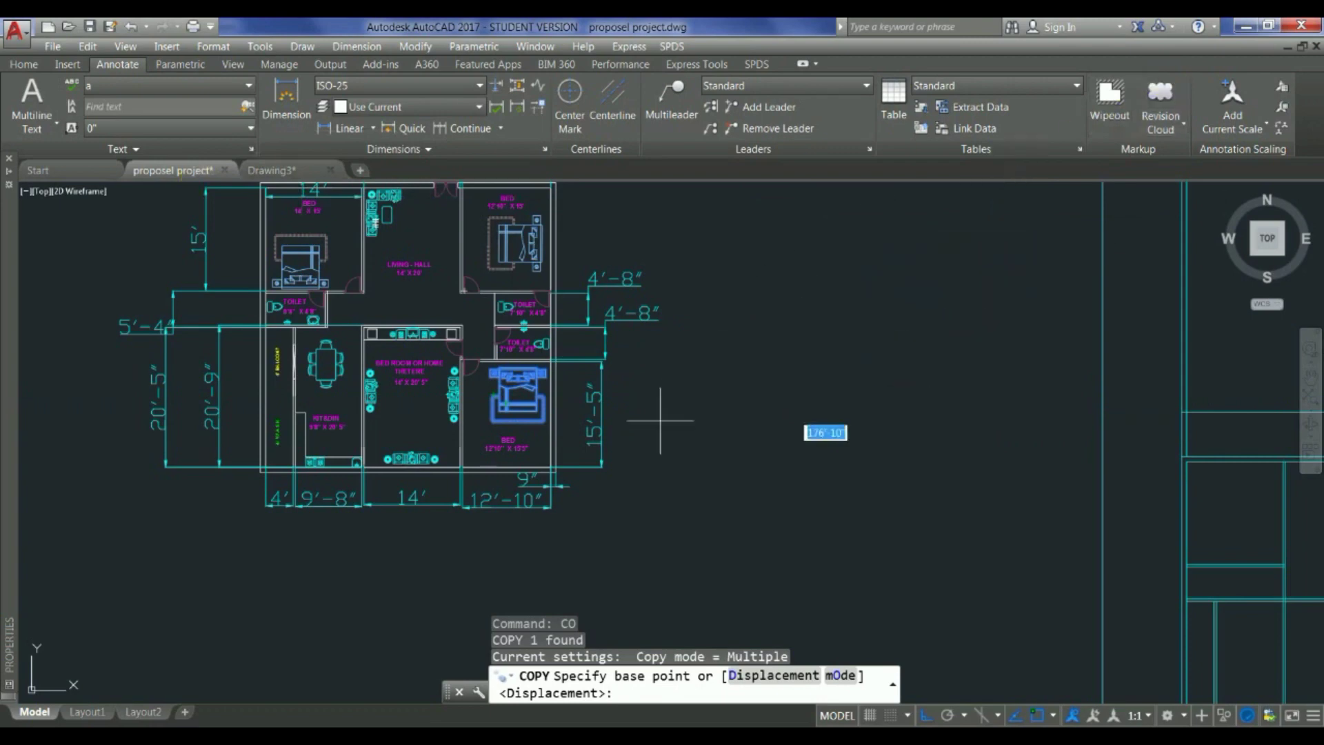
right_click(723, 318)
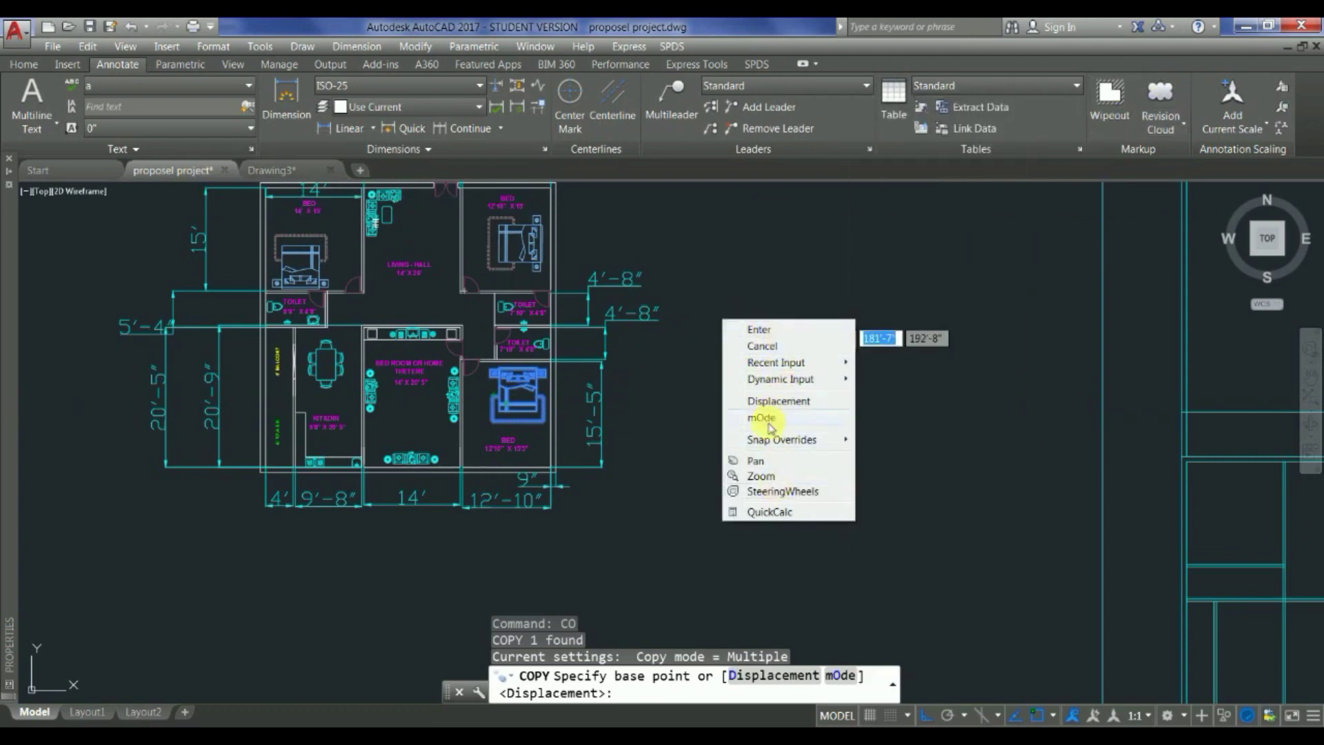
mouse_move(764, 436)
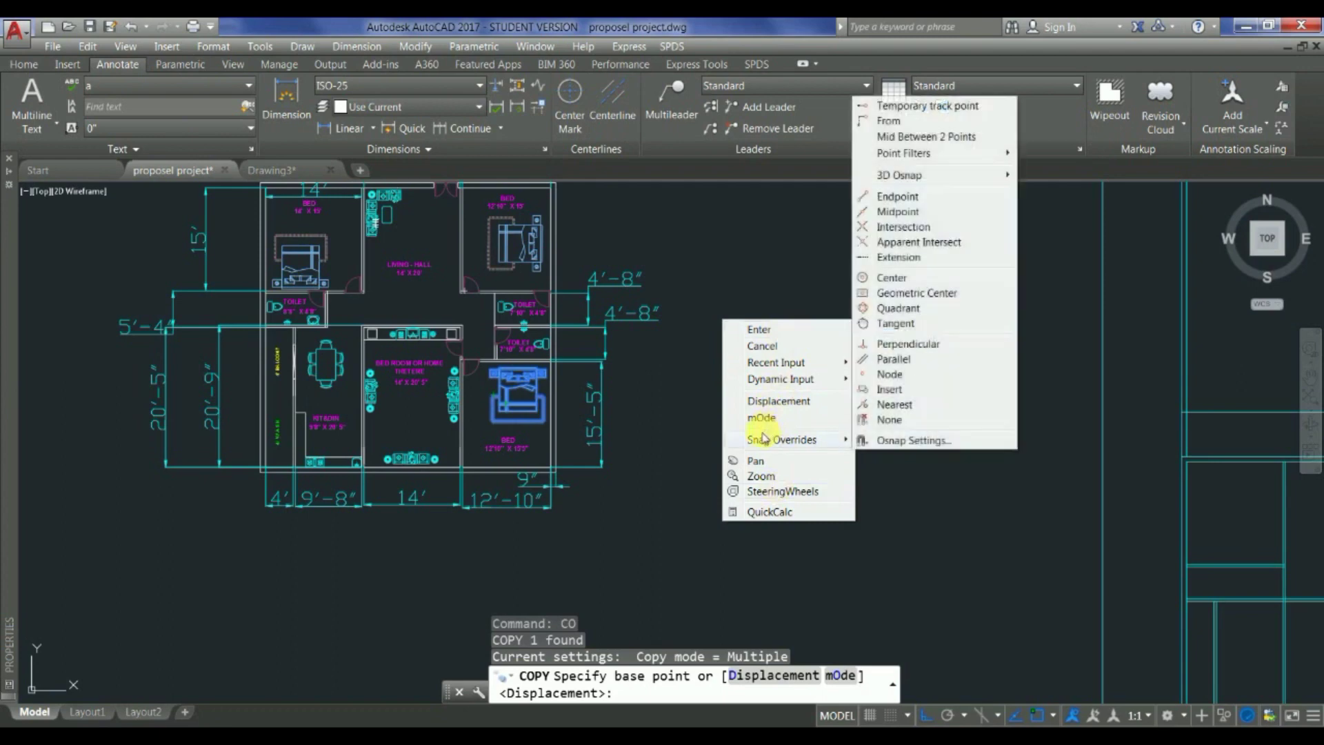
click(653, 413)
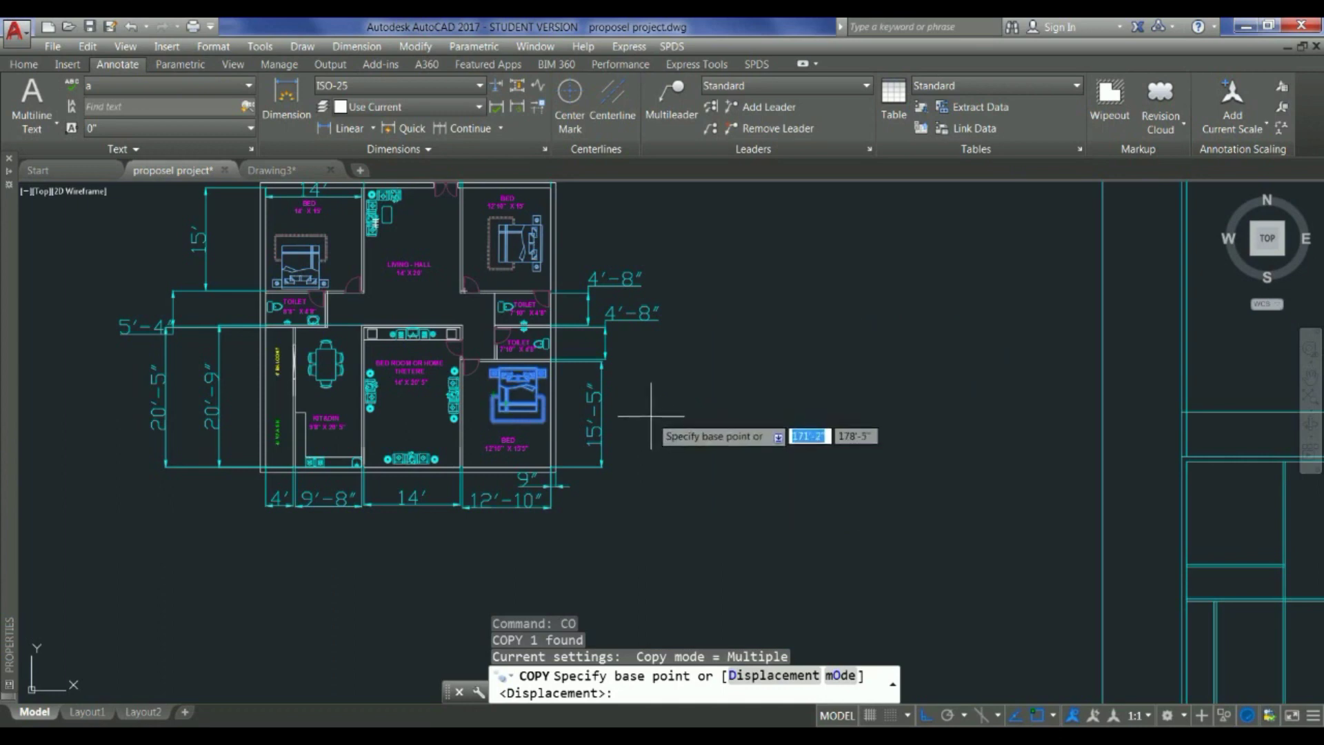
key(Escape)
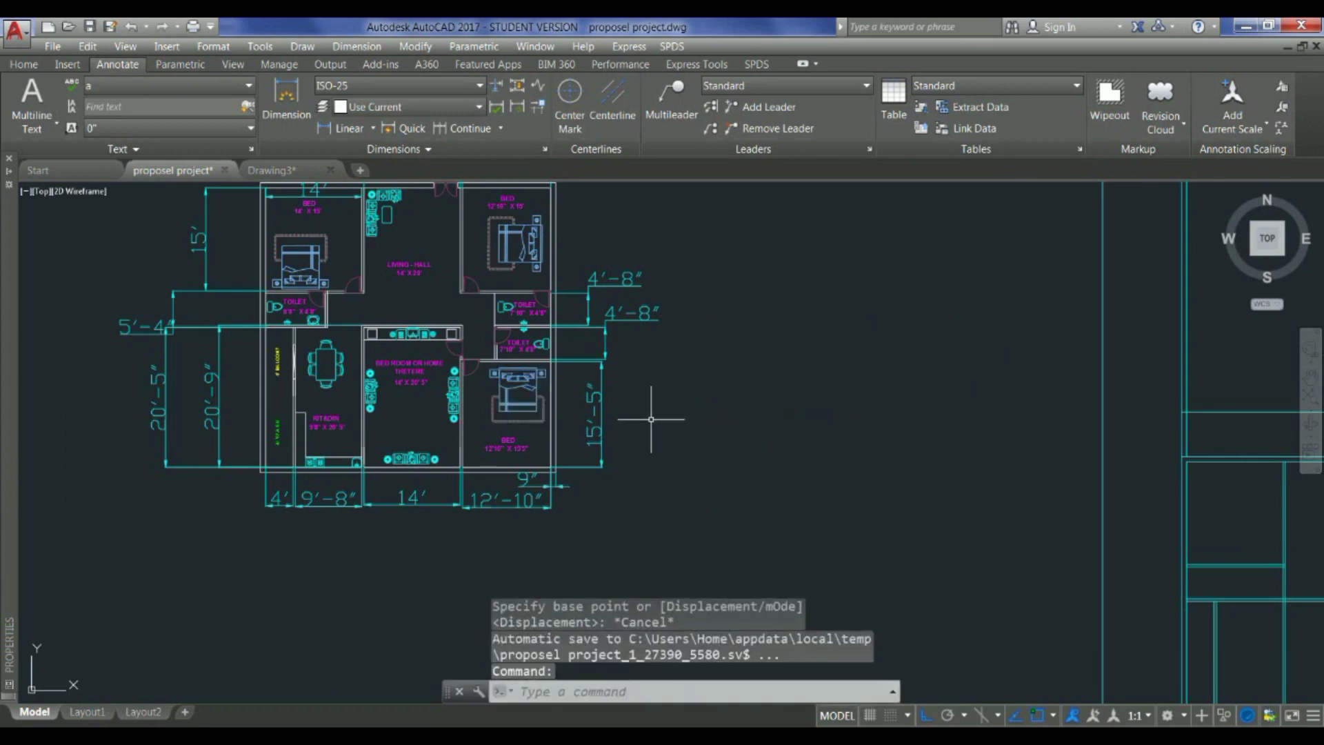
scroll(636, 419, down, 3)
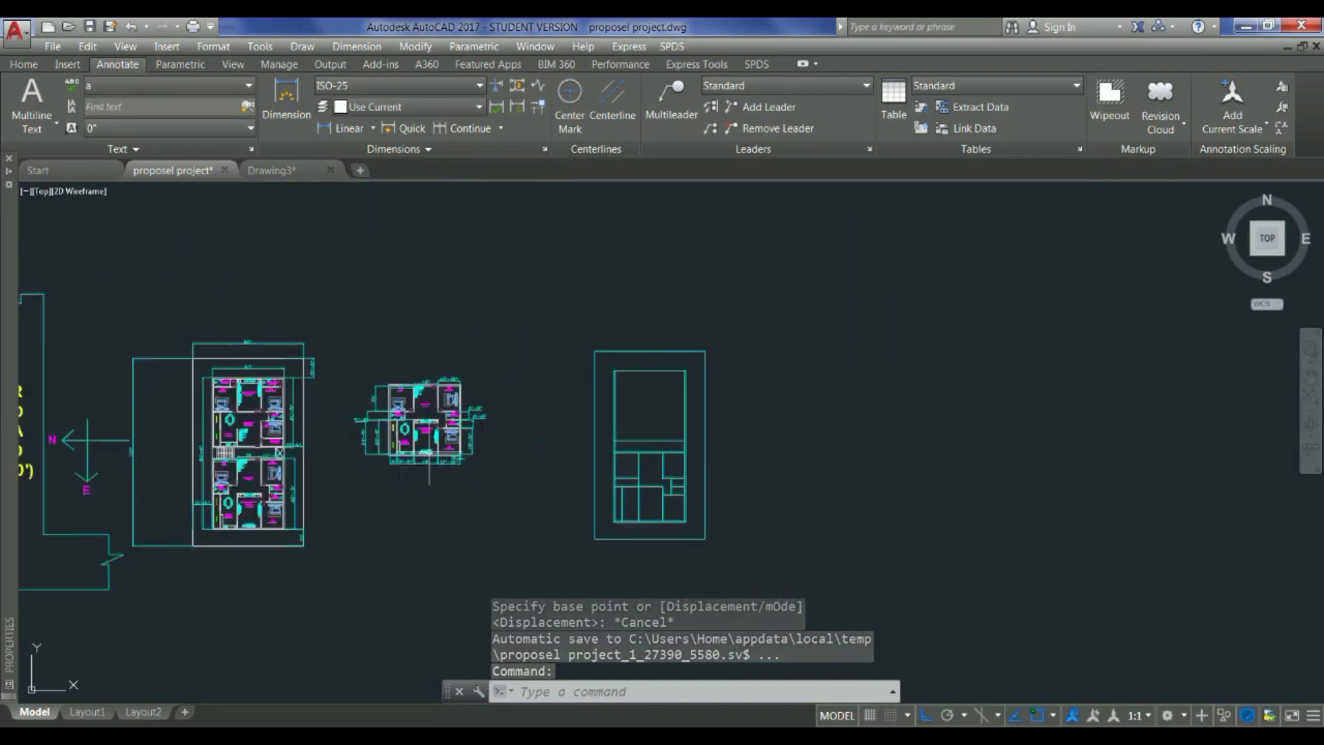
scroll(674, 535, up, 3)
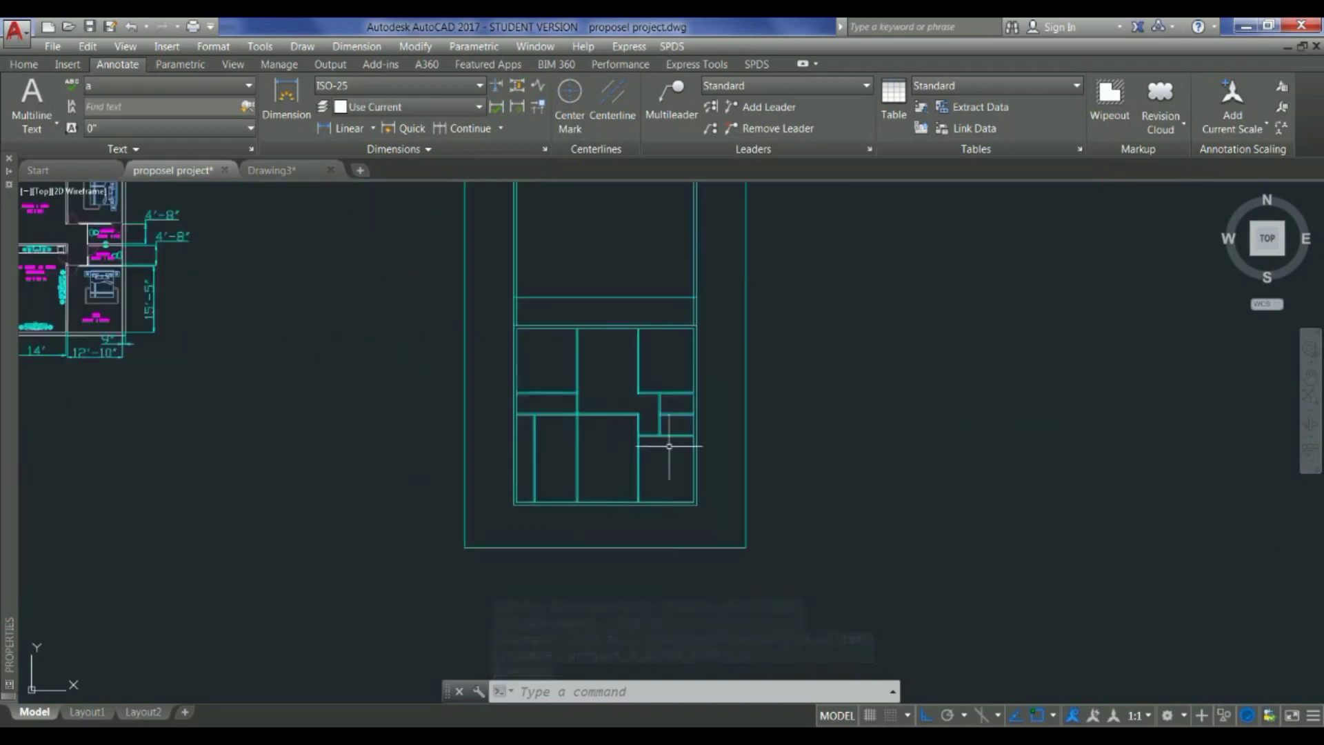
scroll(561, 433, down, 1)
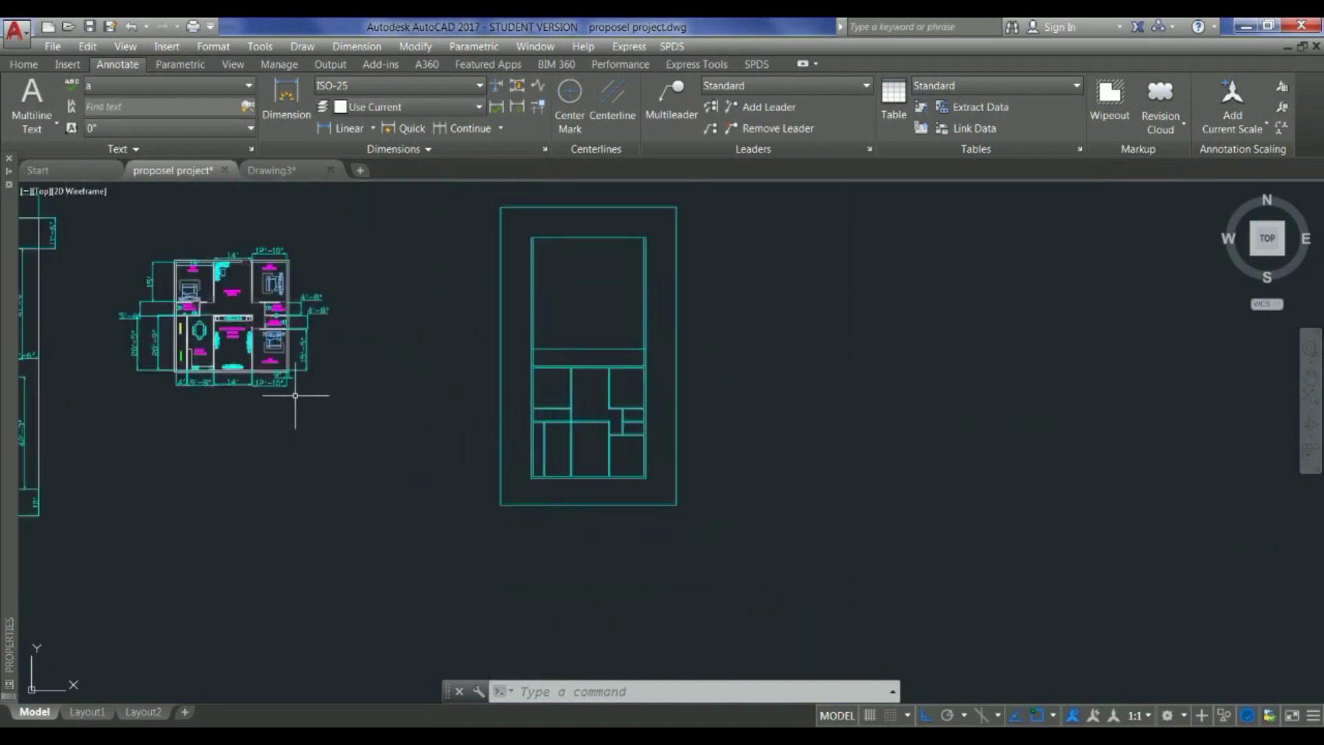
scroll(201, 355, up, 4)
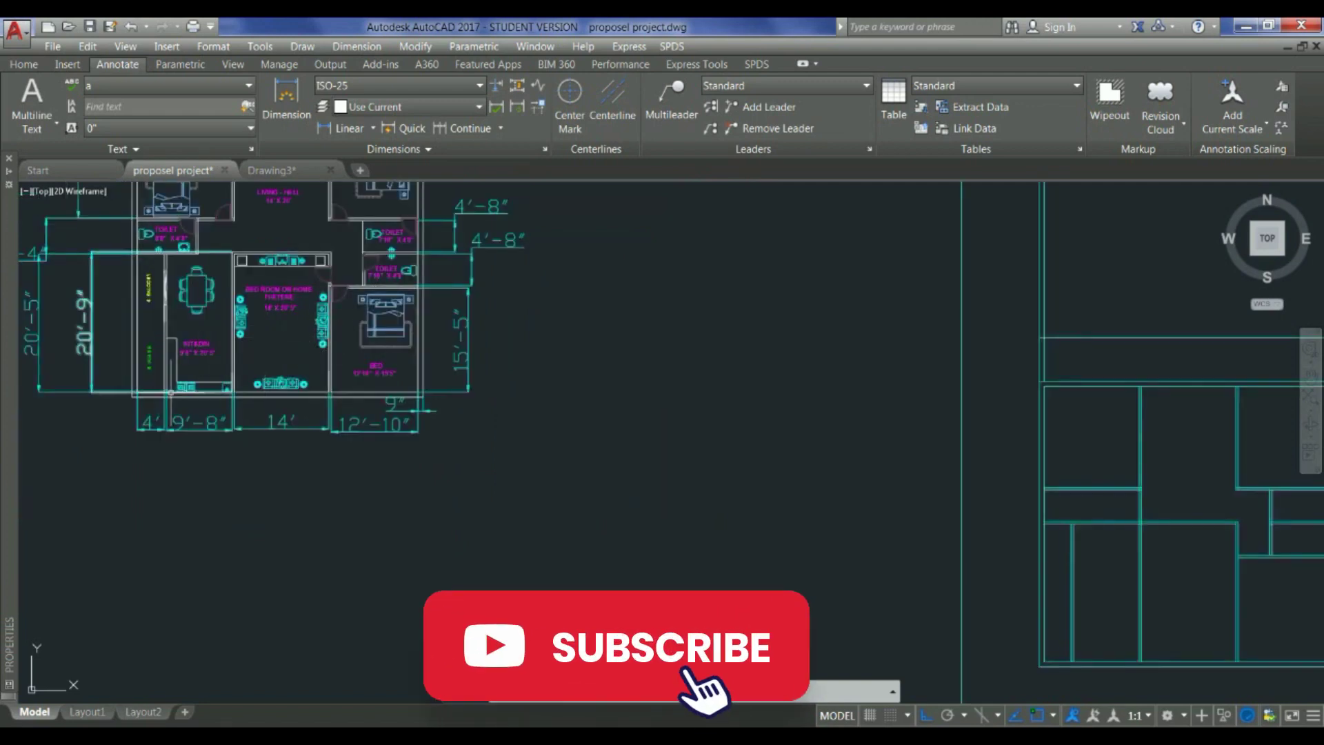
scroll(173, 396, down, 4)
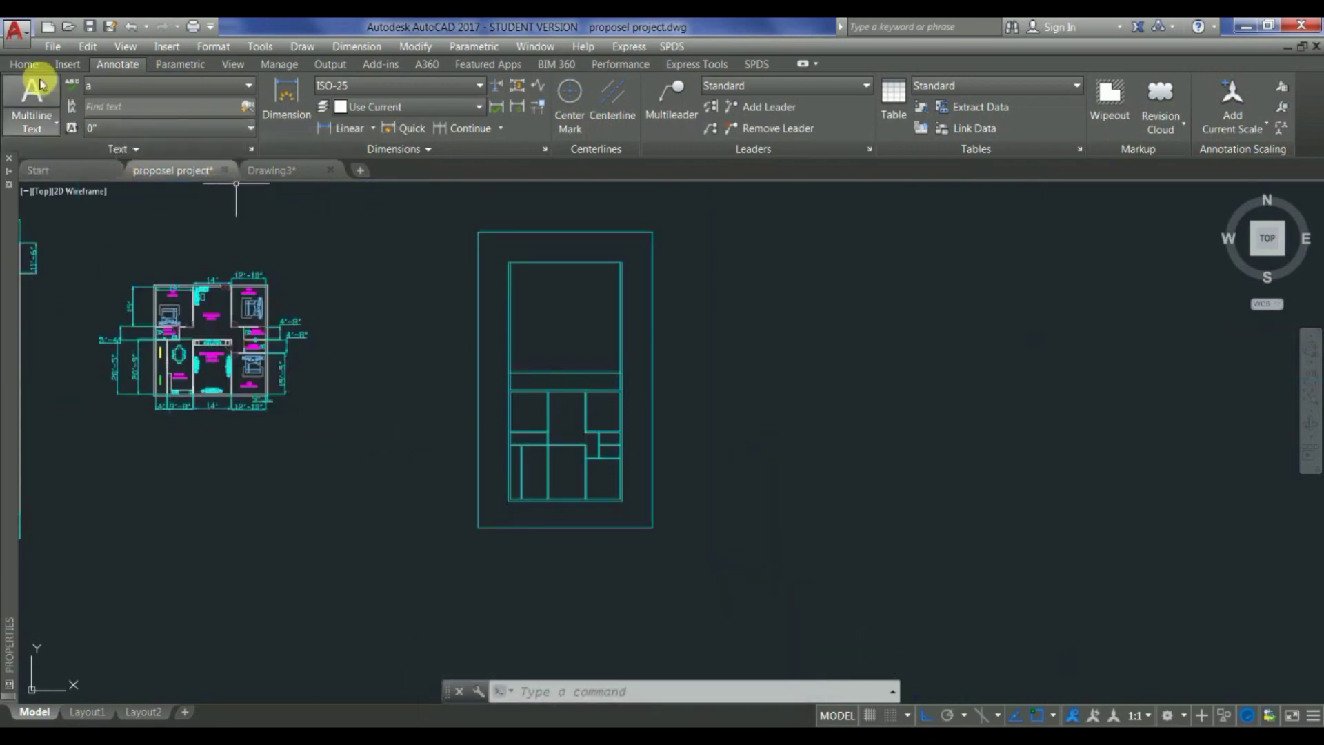
Step: Place a multiline text box beside the new plan's plot boundary and enter the sample text "jfhghjmghhmhmv"
click(35, 100)
click(39, 125)
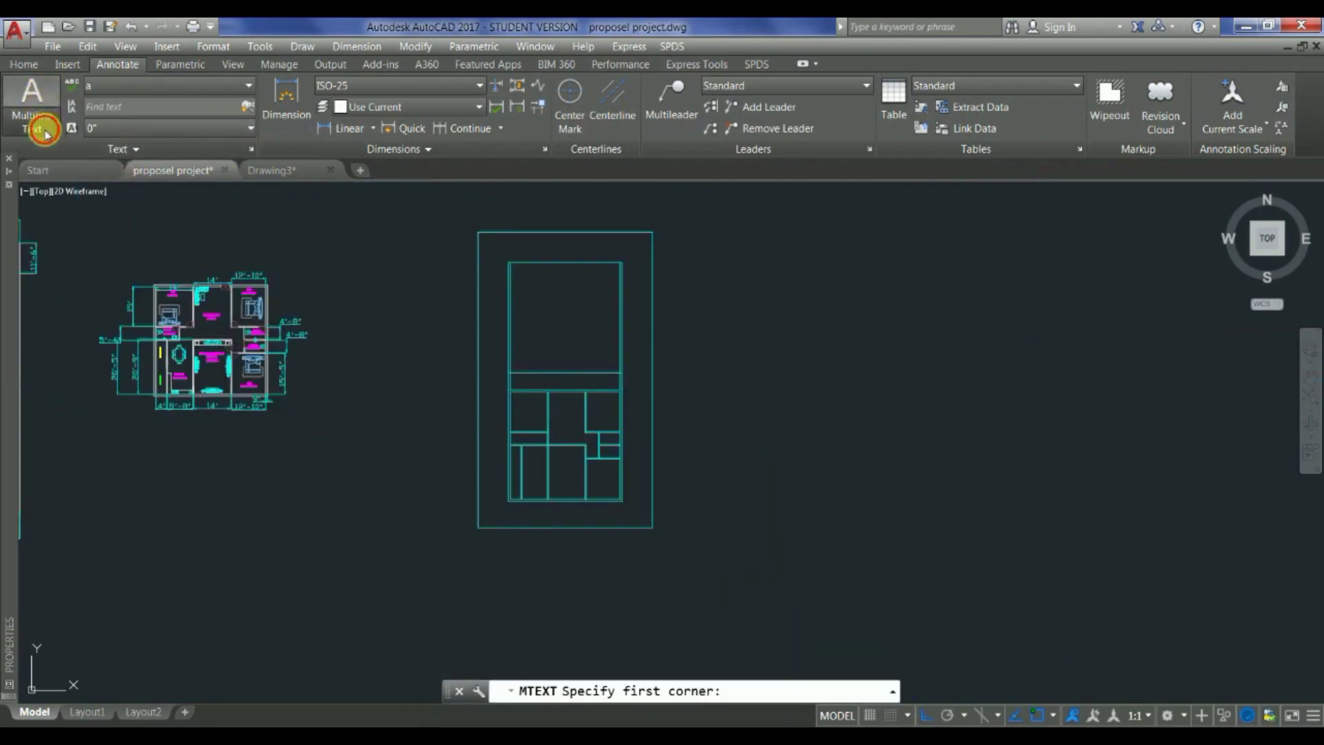
click(57, 165)
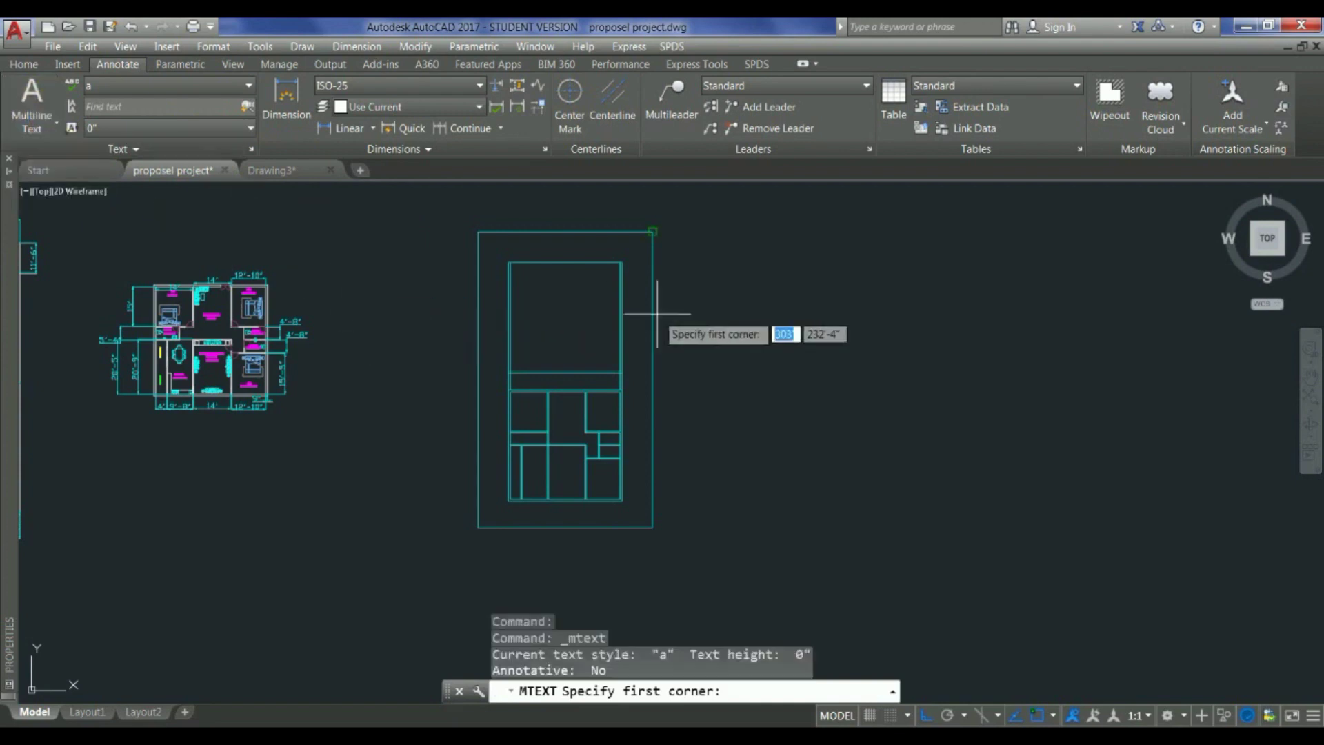
click(736, 302)
click(816, 354)
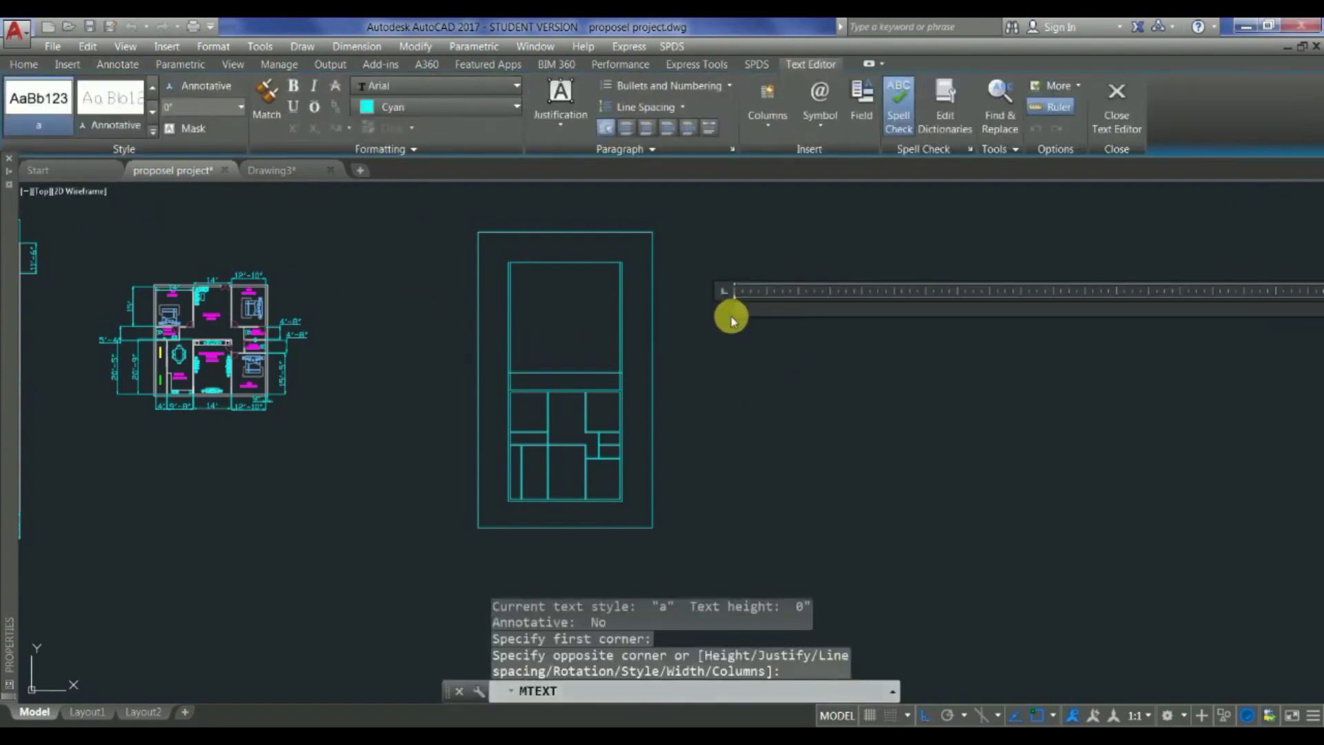
text(jfhghjmghhmhmv)
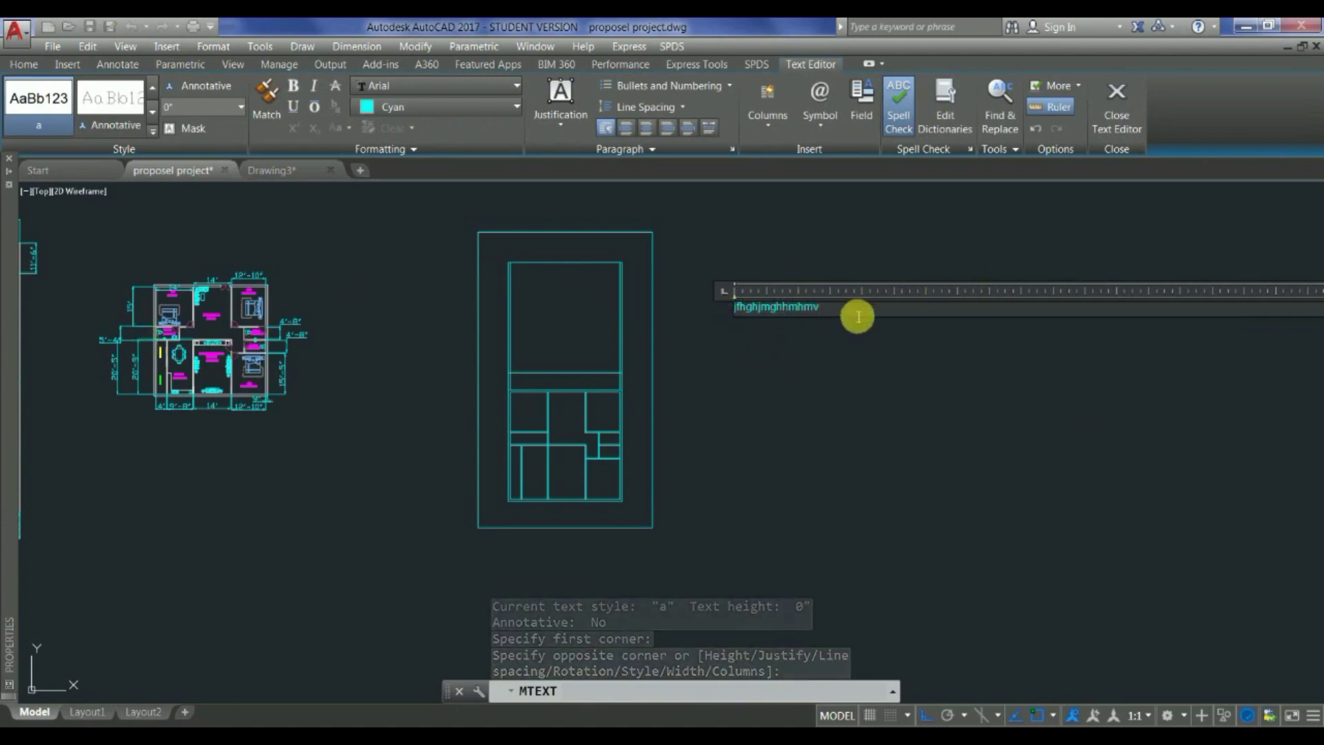
Step: Try the text colour 205,105,40 in the multiline text and discard the text changes
drag(856, 312, 755, 315)
click(509, 109)
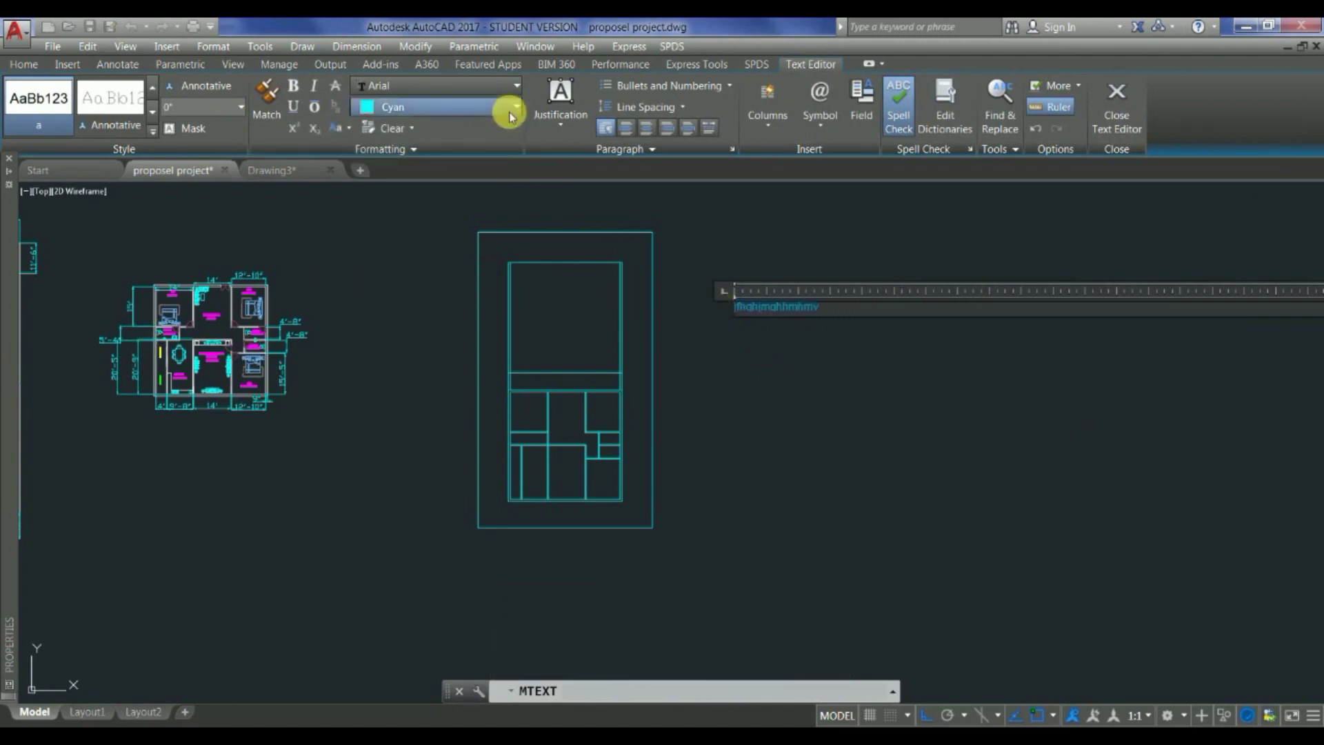
click(397, 173)
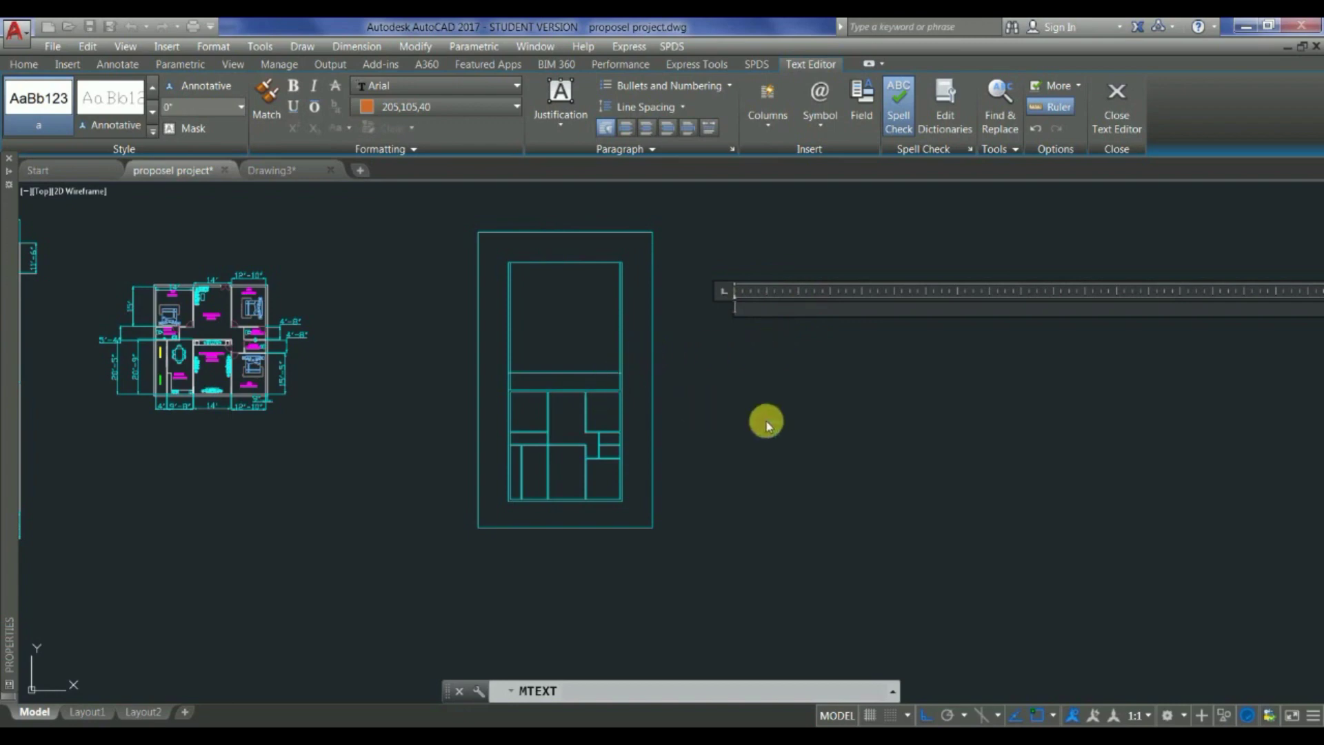
scroll(765, 420, down, 2)
key(Escape)
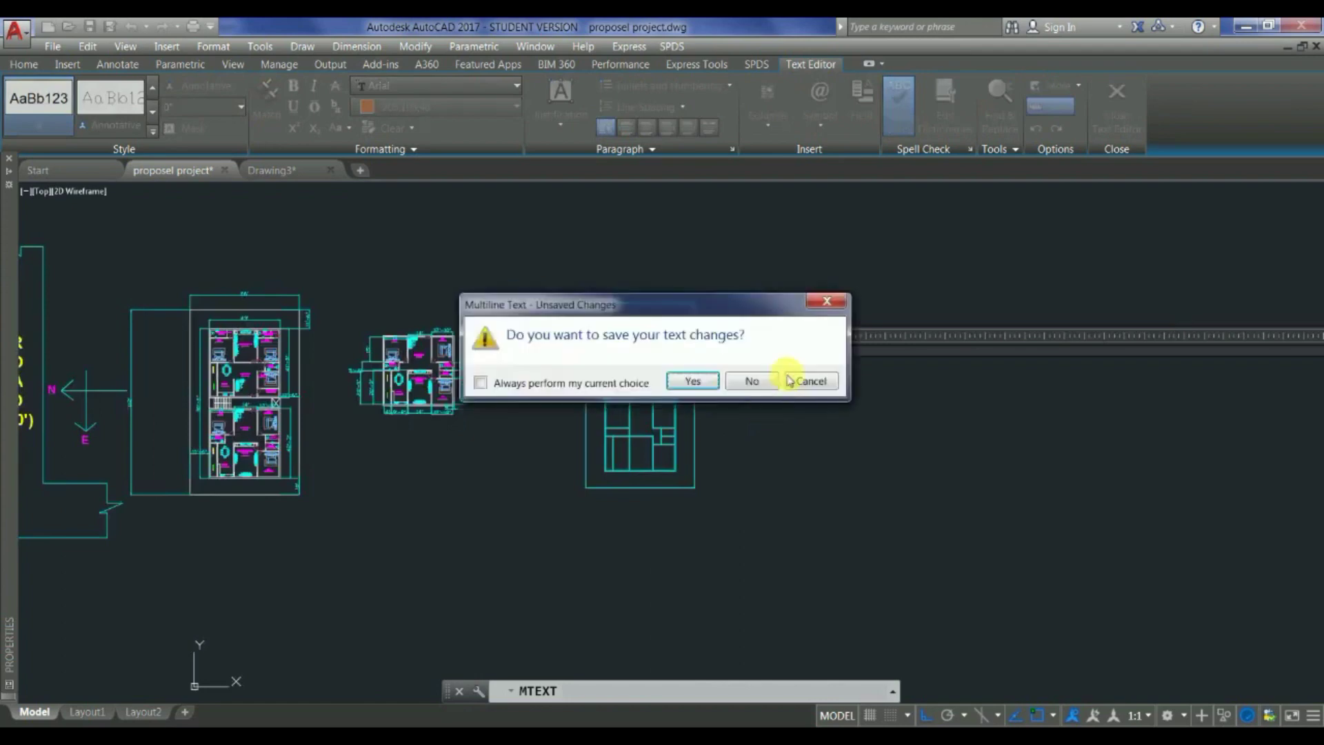
click(751, 381)
scroll(707, 390, down, 3)
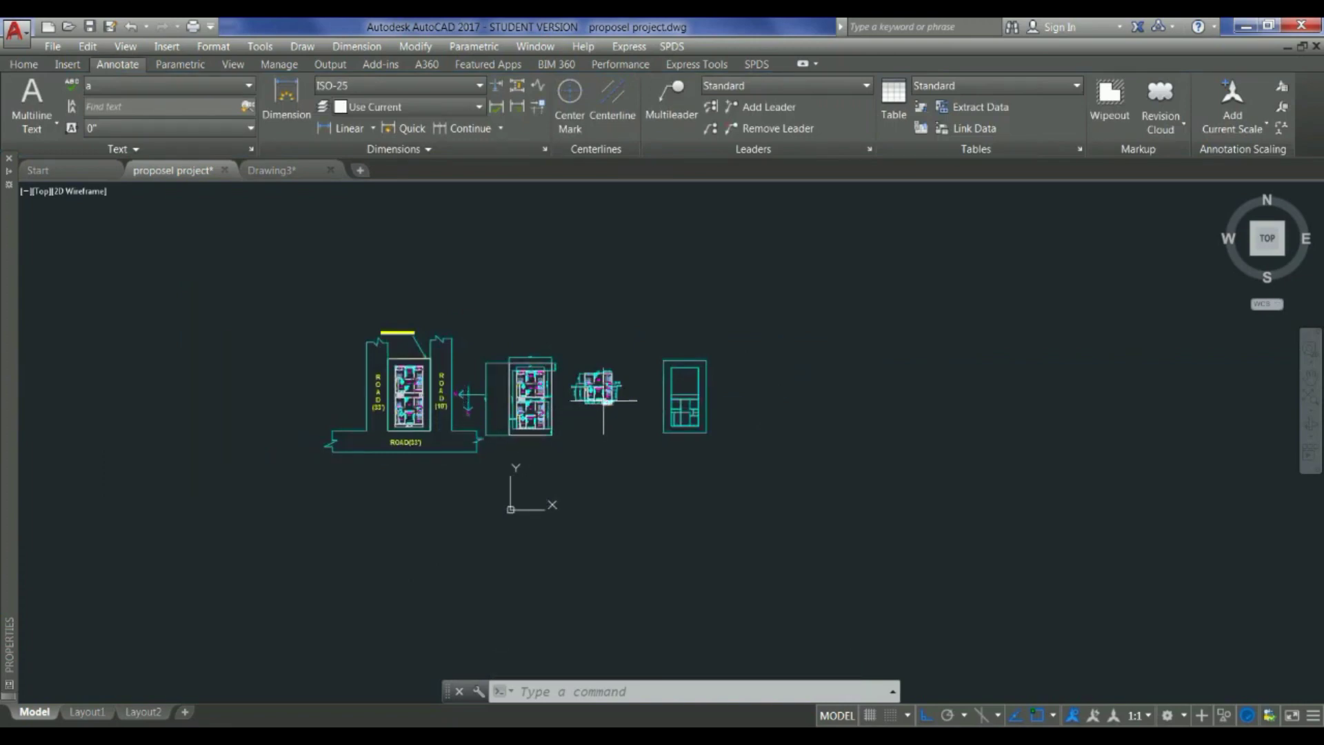
scroll(603, 400, up, 2)
scroll(601, 399, up, 3)
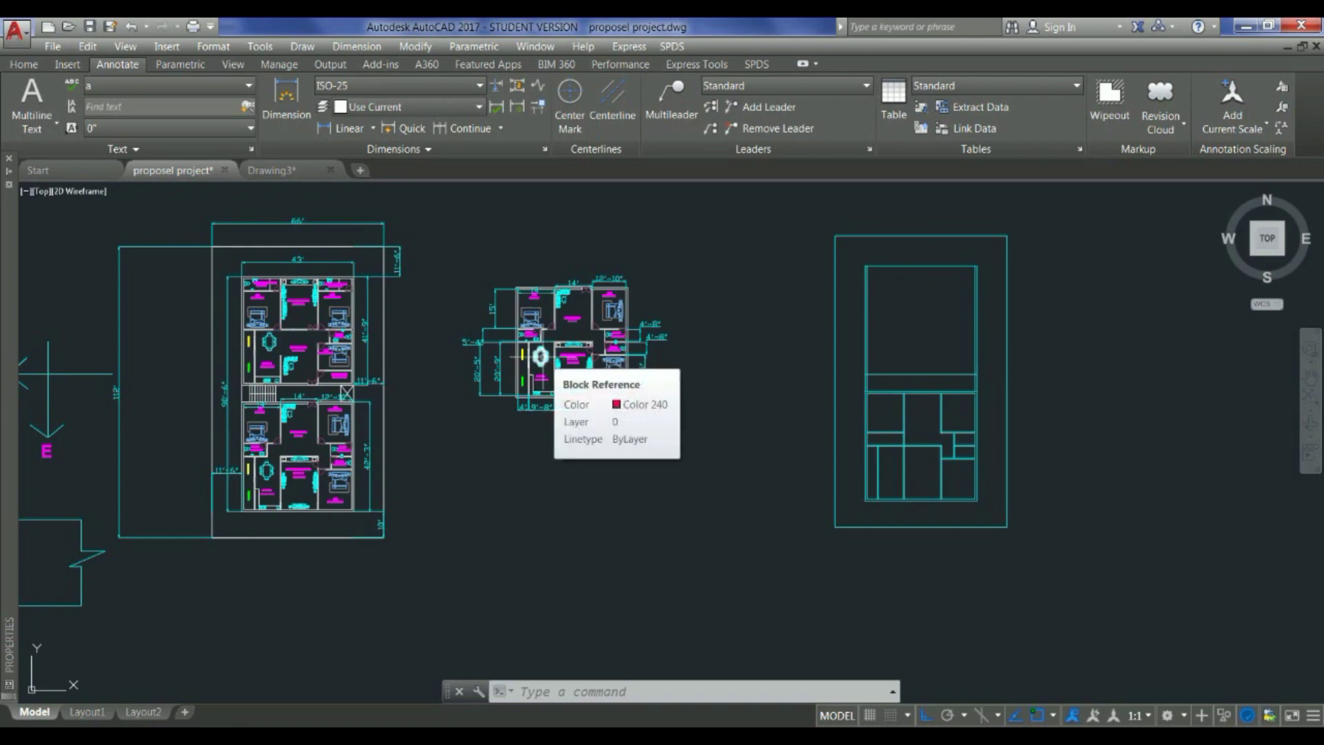
scroll(613, 369, down, 2)
scroll(556, 366, up, 2)
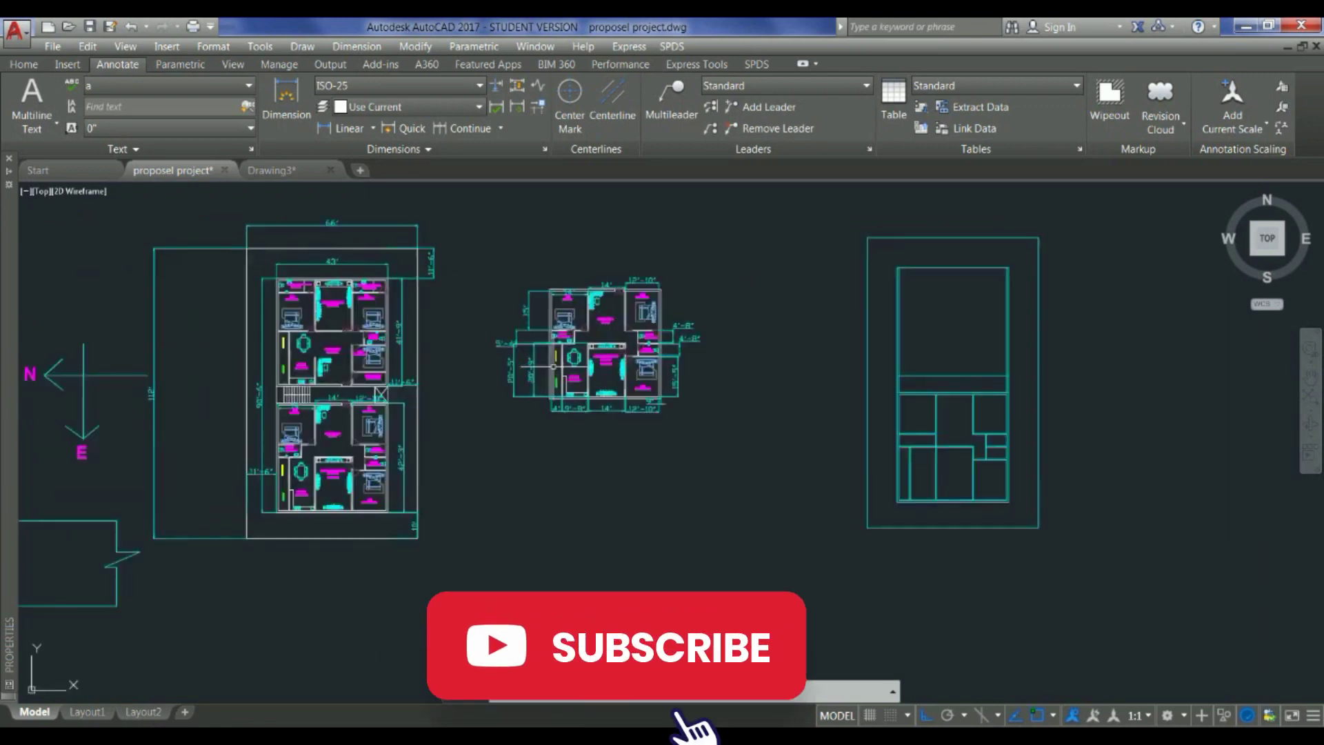